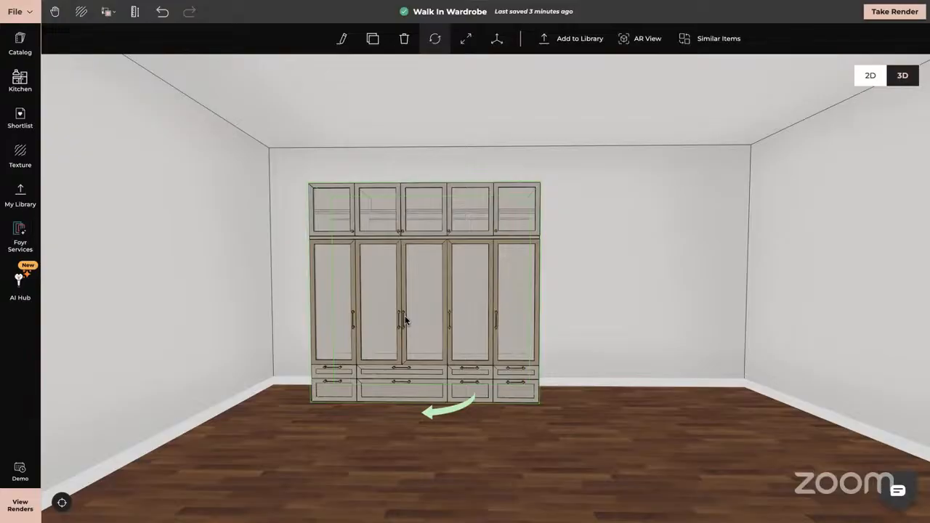
Place the Shaker Style Fitted Wardrobe from the catalog on the floor beside the existing glass-door wardrobe
left_click(16, 45)
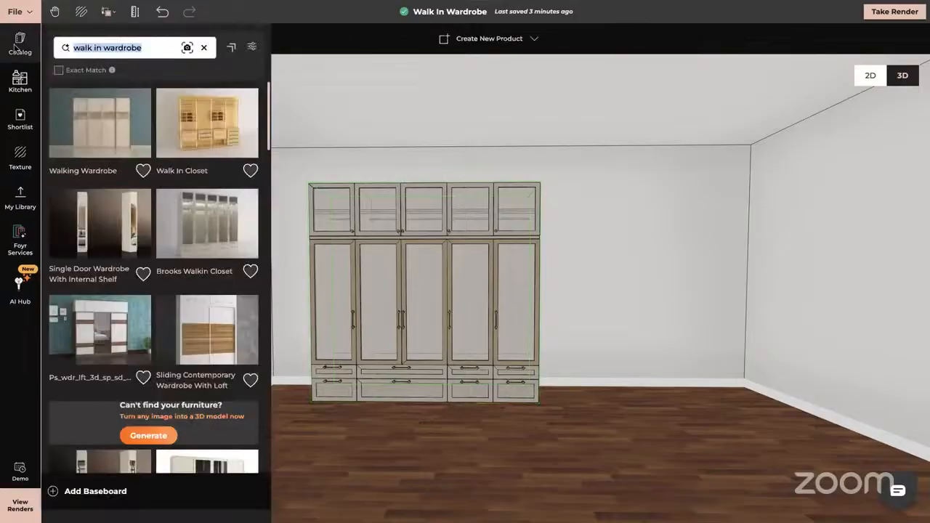
scroll(148, 271, "down", 2)
scroll(148, 271, "down", 4)
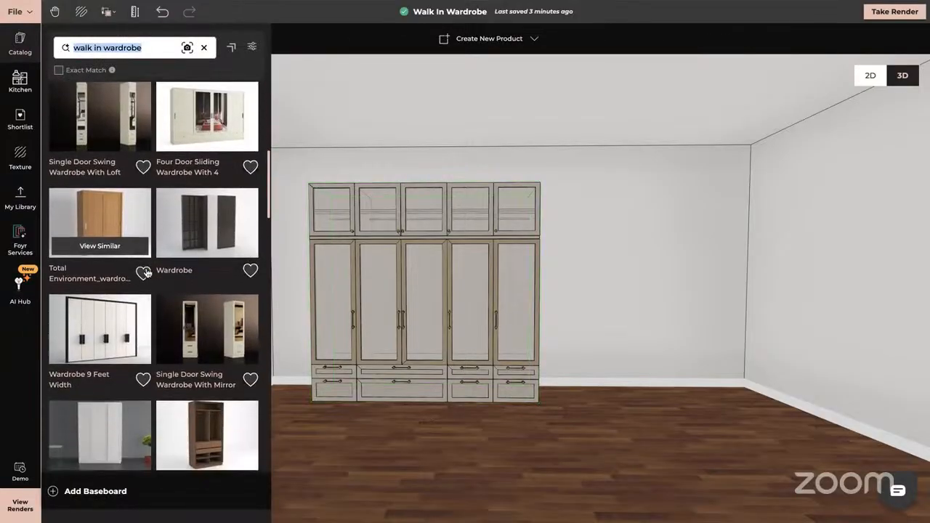
scroll(147, 271, "down", 1)
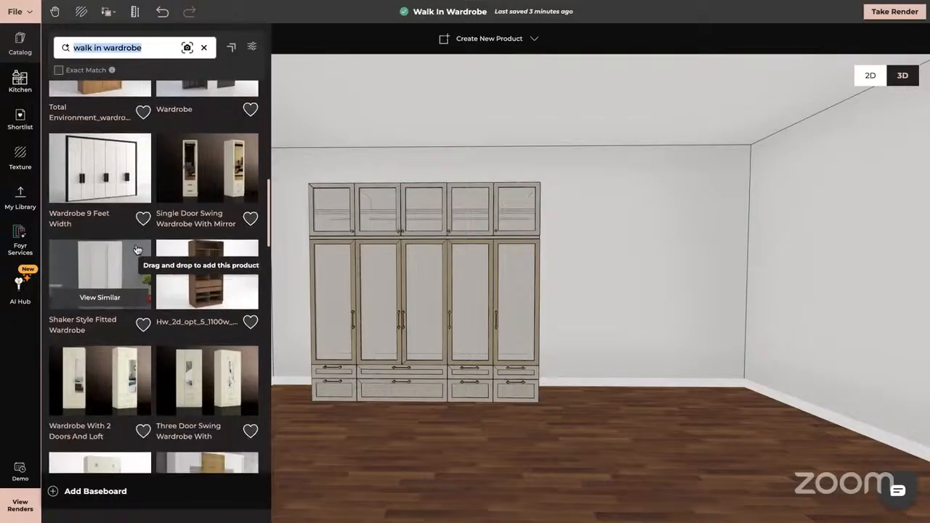
left_click_drag(102, 265, 579, 412)
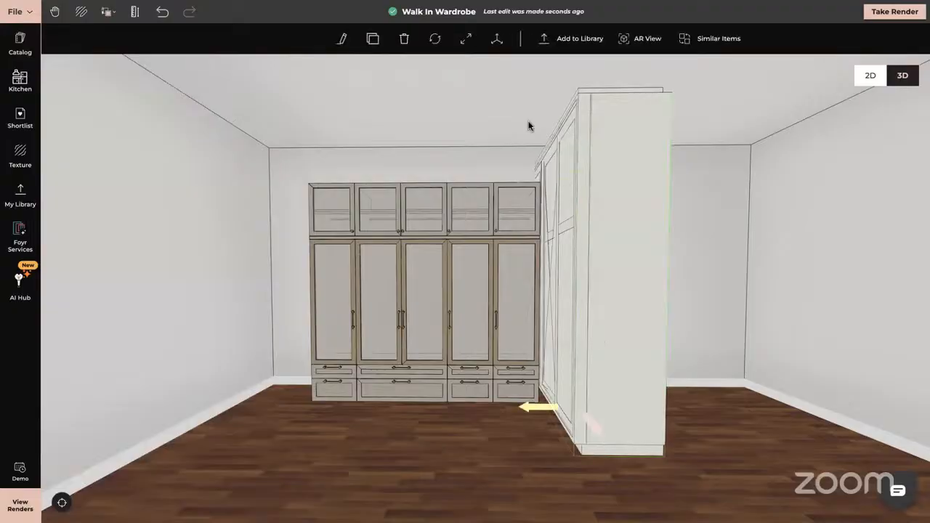
Rotate the shaker-style wardrobe so its doors face into the room, and delete it again
left_click(436, 41)
left_click_drag(551, 429, 587, 422)
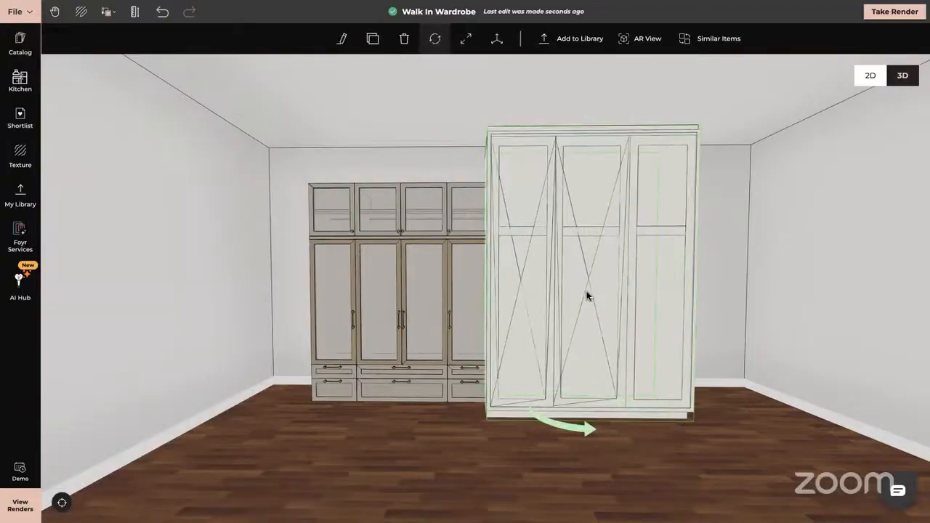
key("Delete")
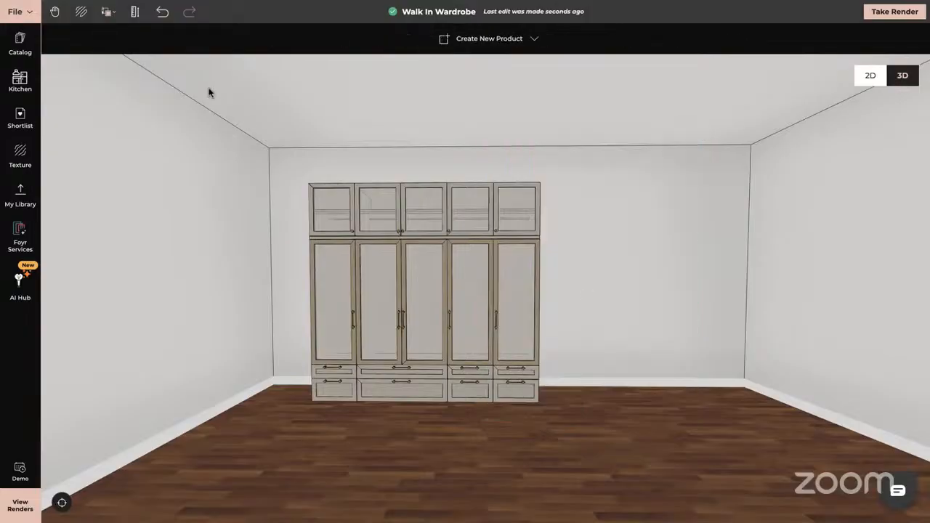
Browse the catalog's "walk in wardrobe" results for an alternative wardrobe model
left_click(20, 43)
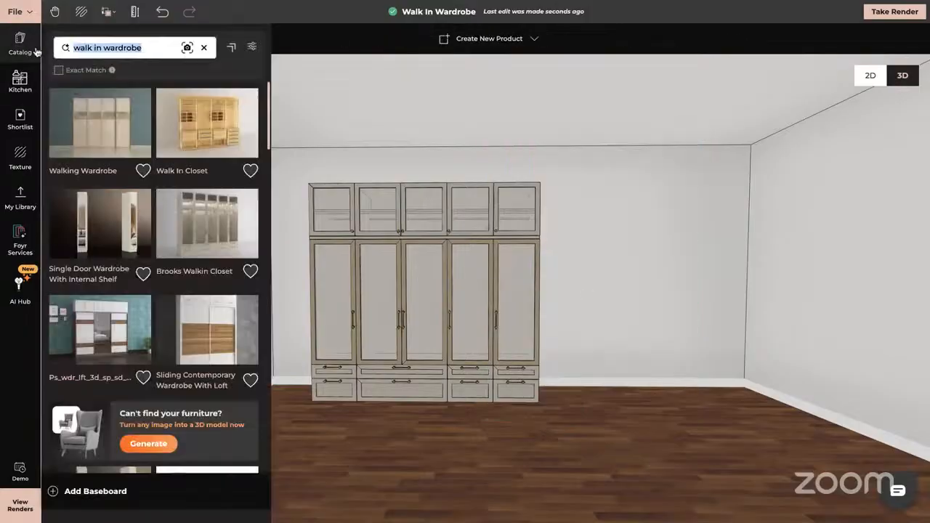
scroll(192, 289, "down", 5)
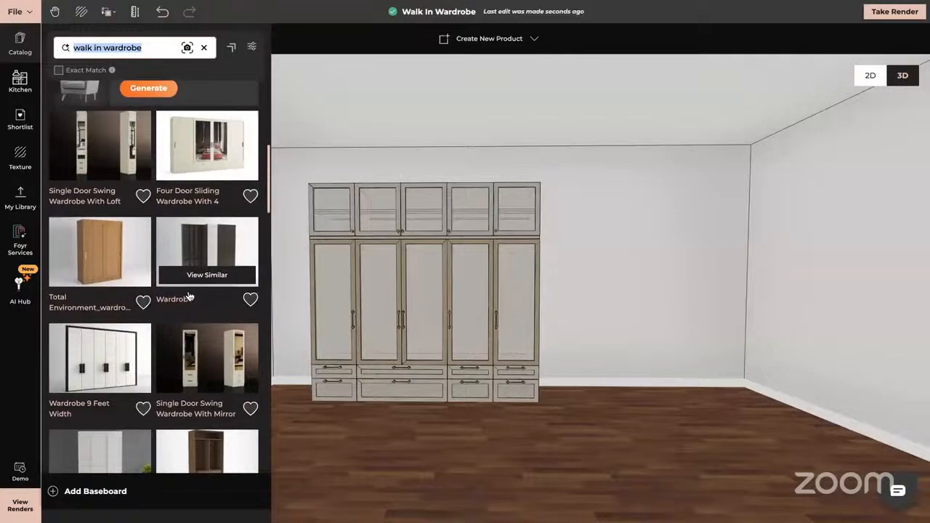
scroll(188, 296, "down", 2)
scroll(188, 296, "down", 6)
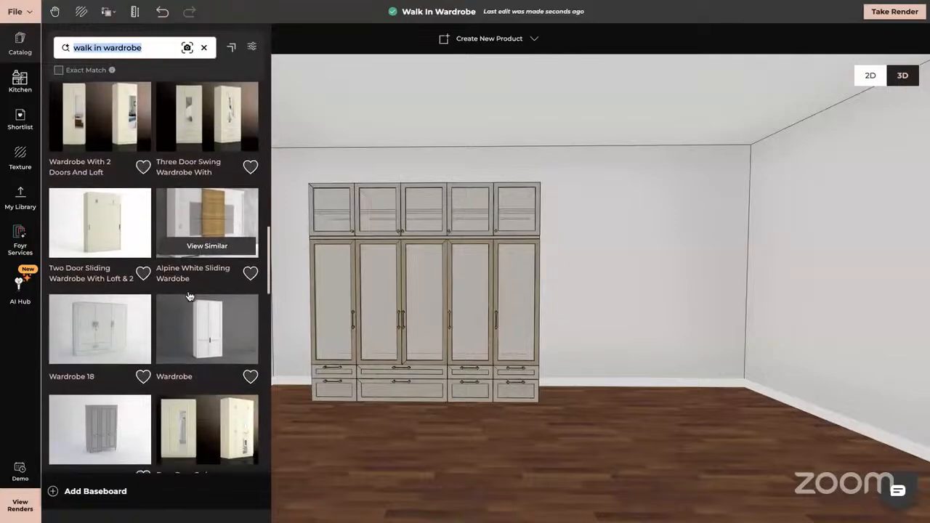
scroll(188, 296, "down", 1)
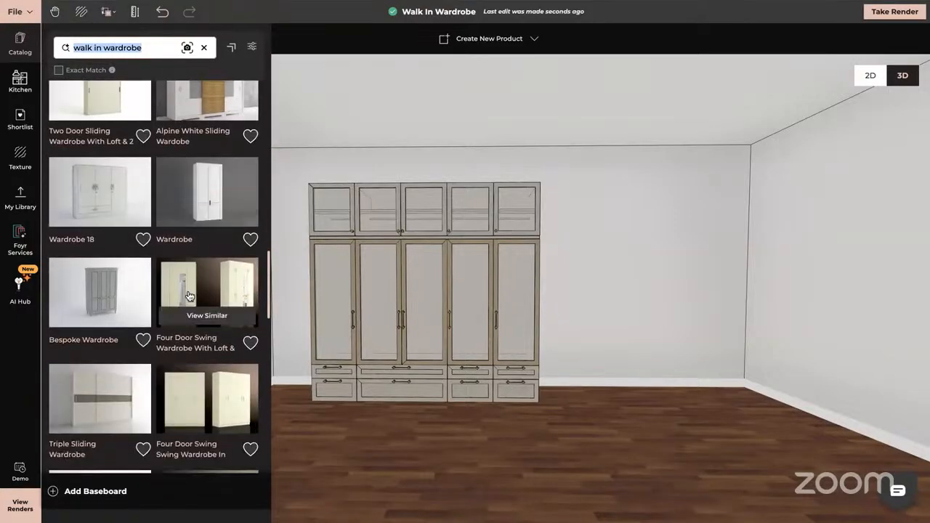
scroll(188, 296, "down", 3)
scroll(188, 296, "up", 2)
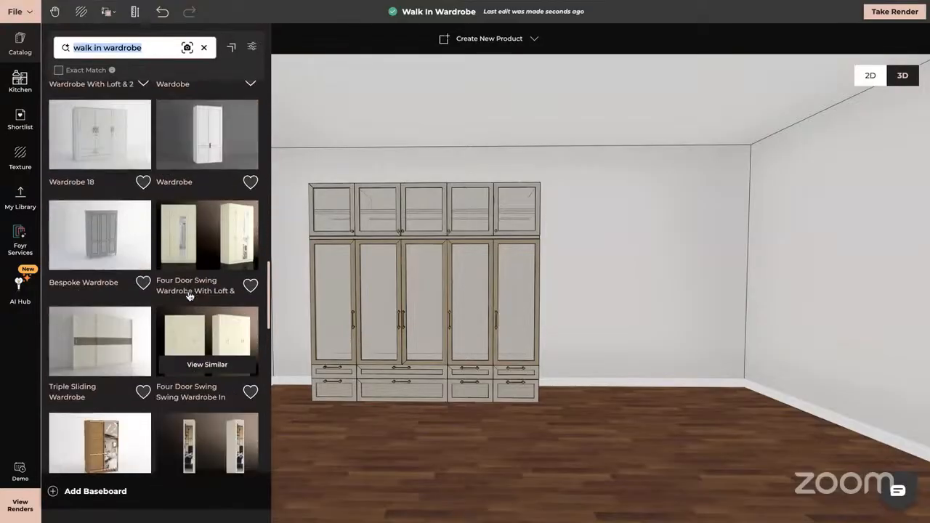
scroll(188, 295, "down", 3)
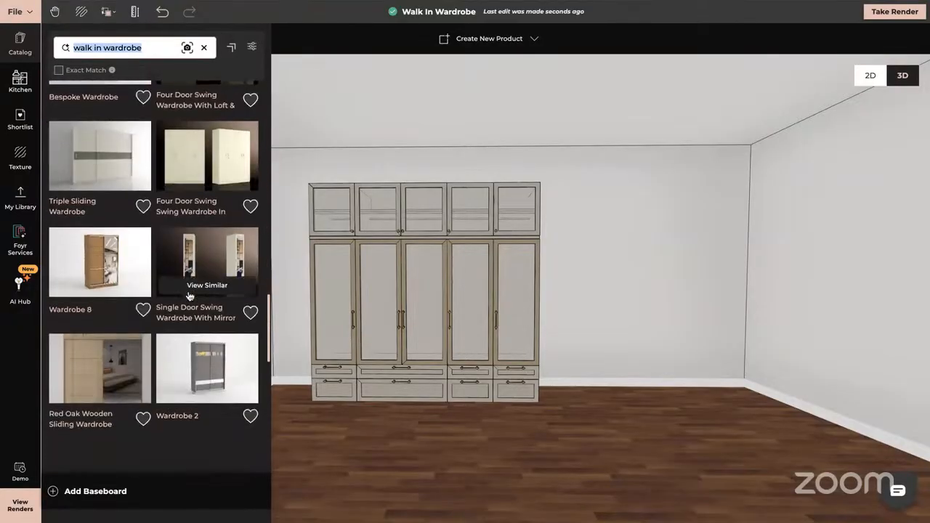
scroll(189, 296, "down", 5)
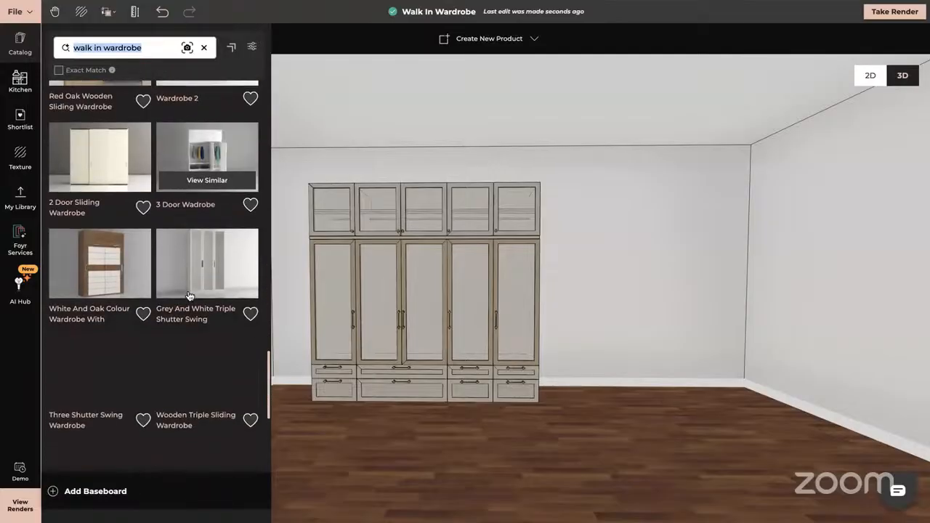
scroll(189, 296, "down", 4)
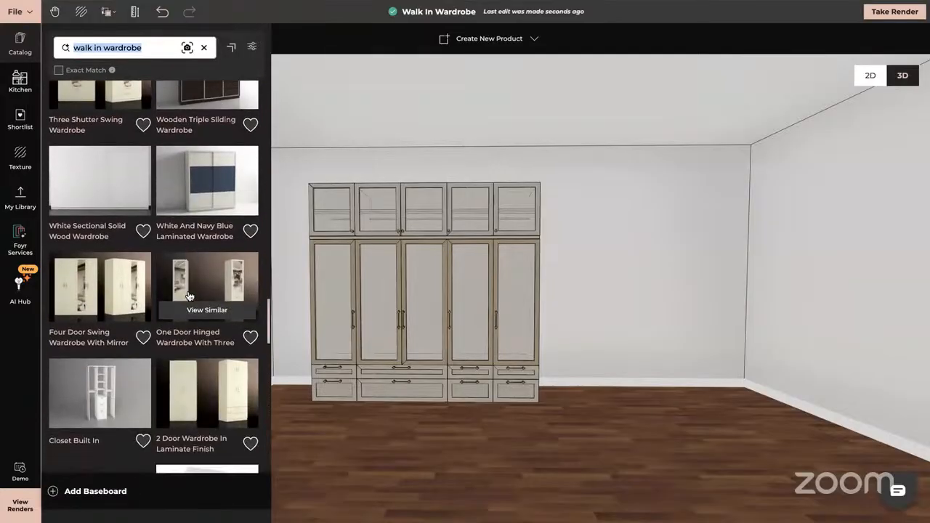
scroll(188, 296, "down", 3)
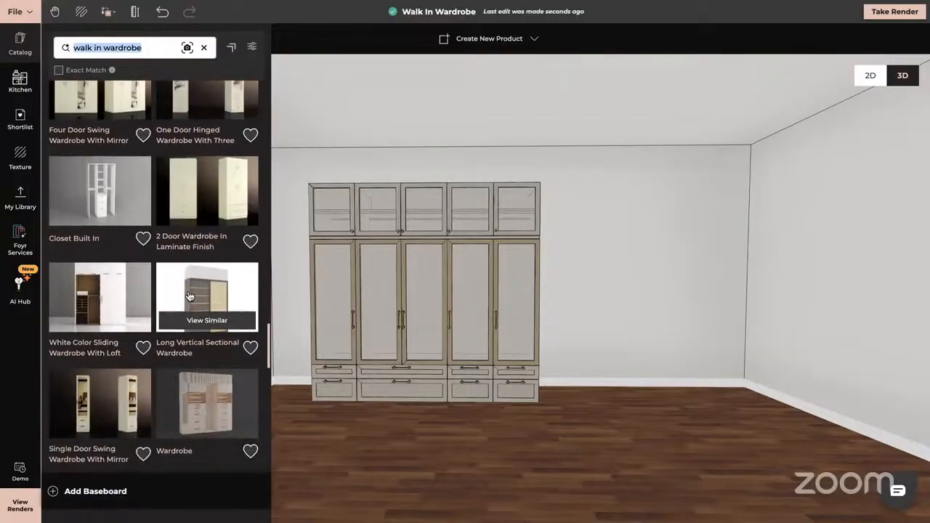
scroll(188, 296, "down", 5)
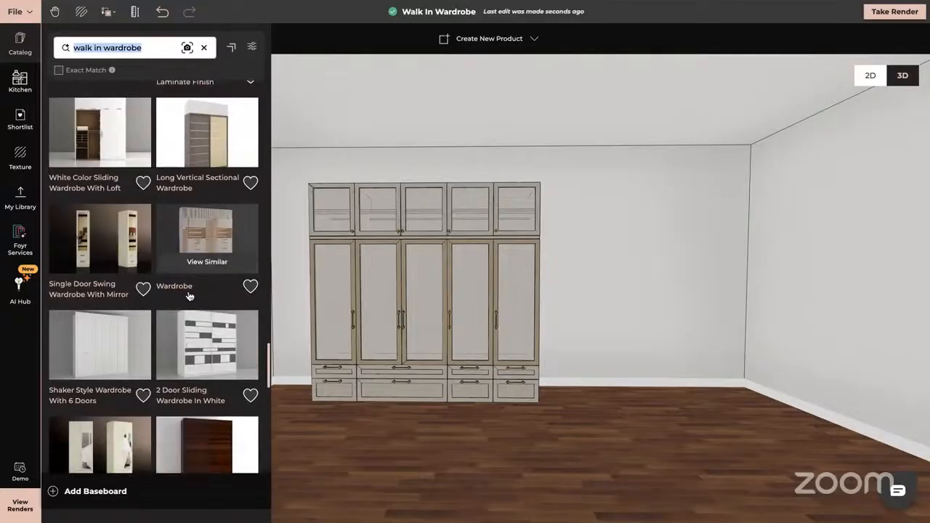
scroll(189, 296, "down", 3)
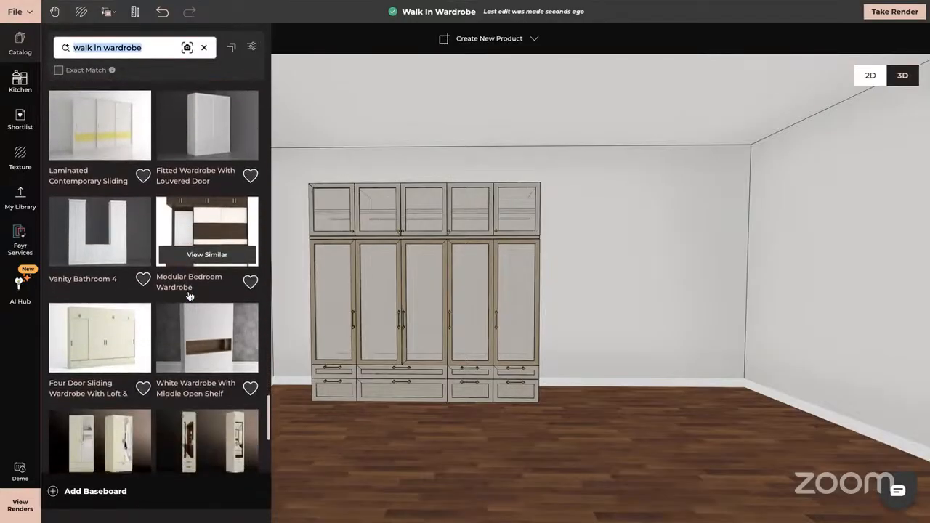
scroll(189, 296, "down", 1)
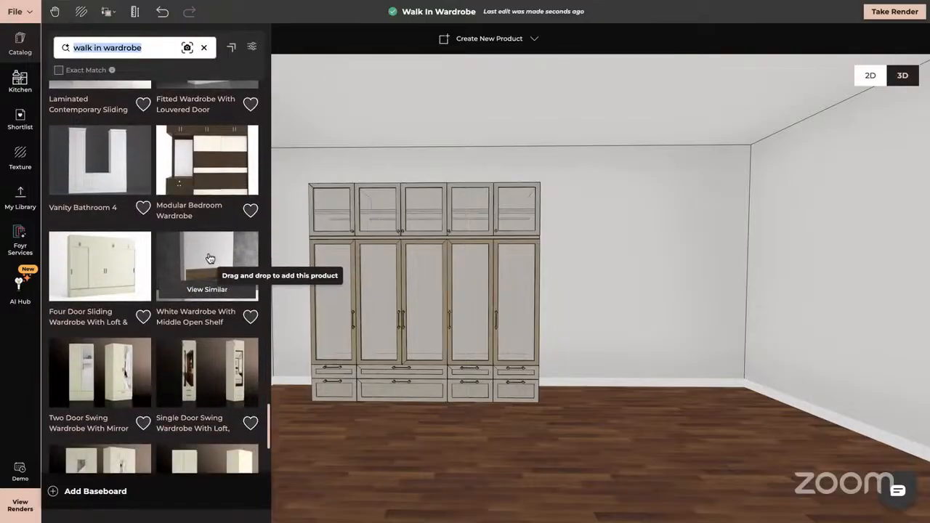
Place the White Wardrobe With Middle Open Shelf on the floor beside the existing wardrobe
left_click_drag(207, 257, 590, 301)
left_click(619, 436)
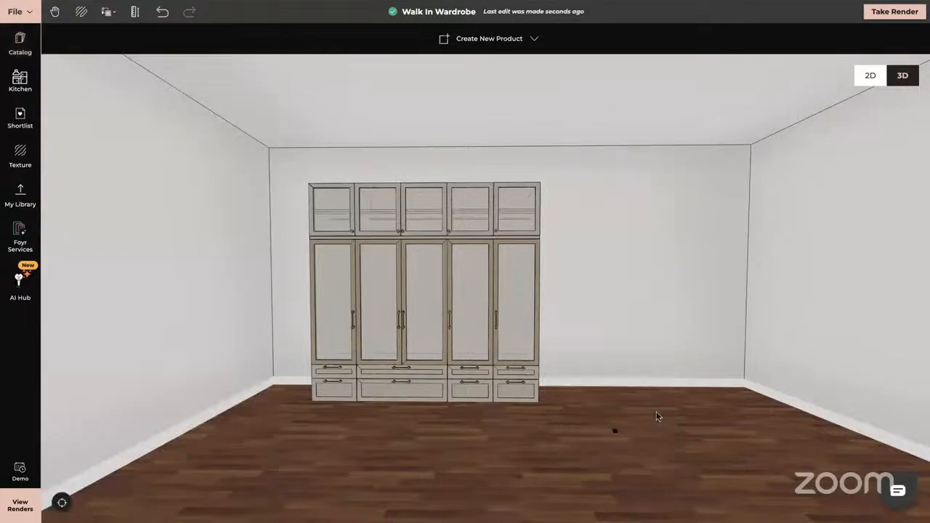
left_click(624, 390)
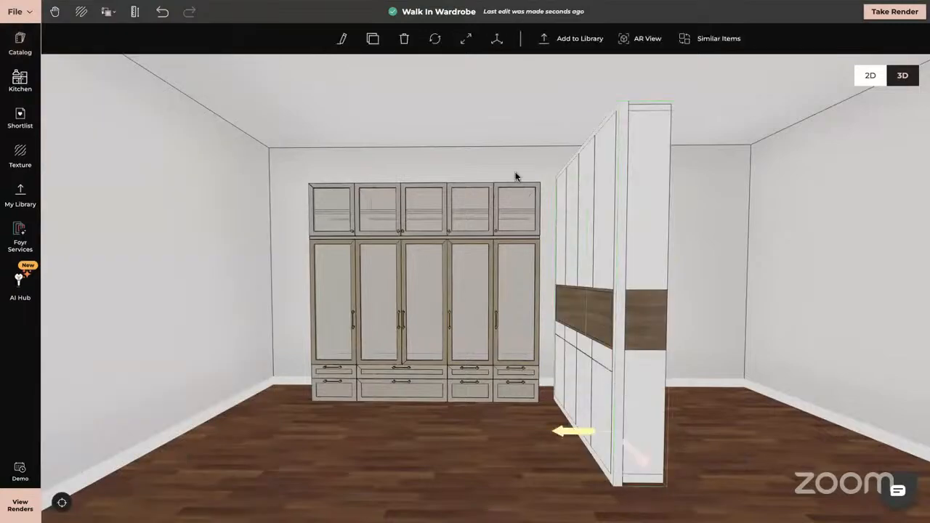
Turn the wardrobe with the open middle shelf to face into the room, and delete it again
left_click(434, 39)
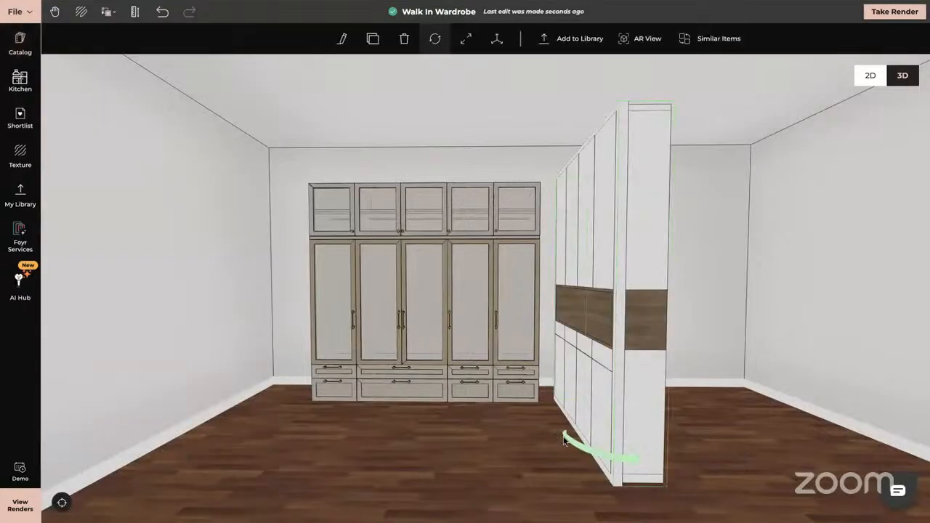
left_click_drag(571, 445, 634, 431)
left_click_drag(622, 462, 622, 465)
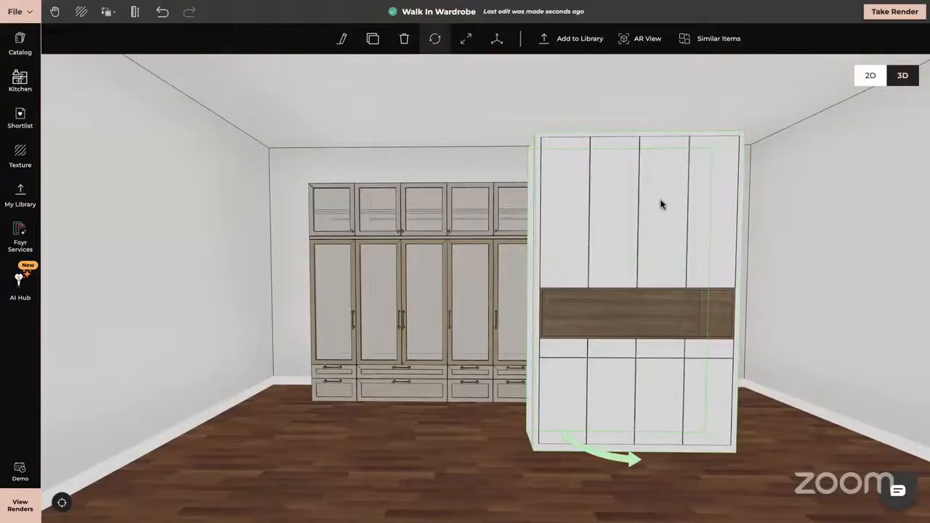
key("Delete")
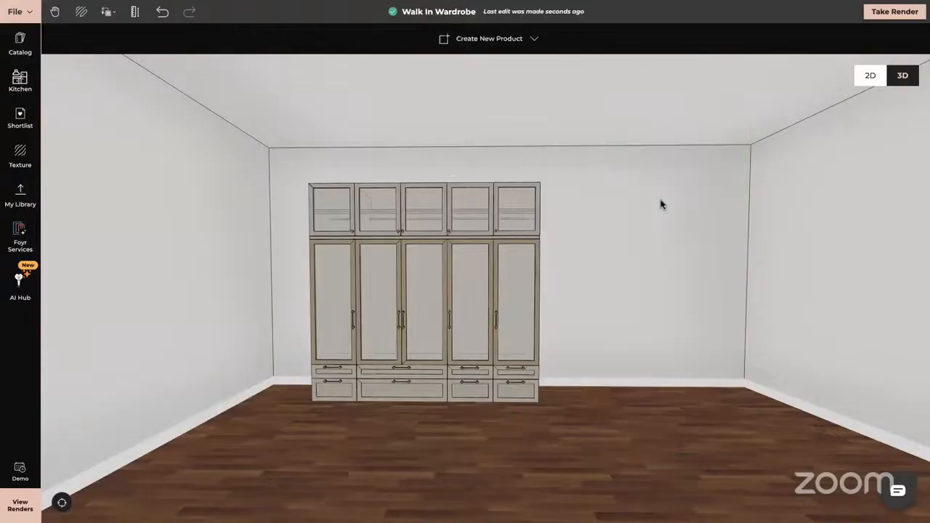
Place the White Sectional Solid Wood Wardrobe from the catalog on the floor and turn its doors to face into the room
left_click(21, 45)
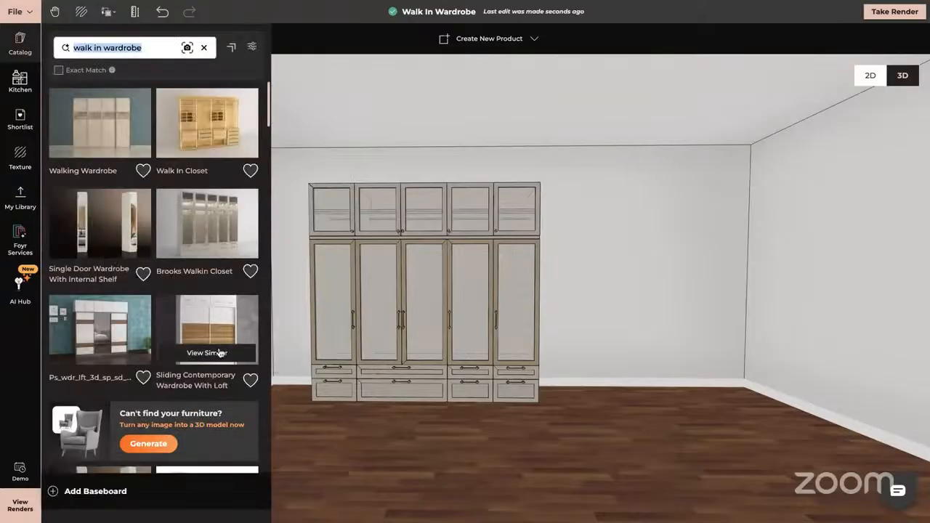
scroll(219, 353, "down", 10)
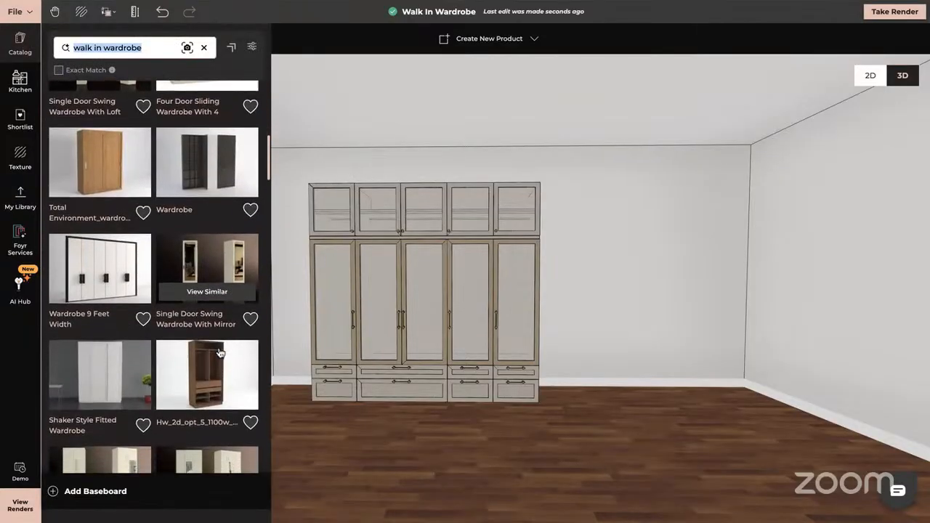
scroll(219, 353, "down", 8)
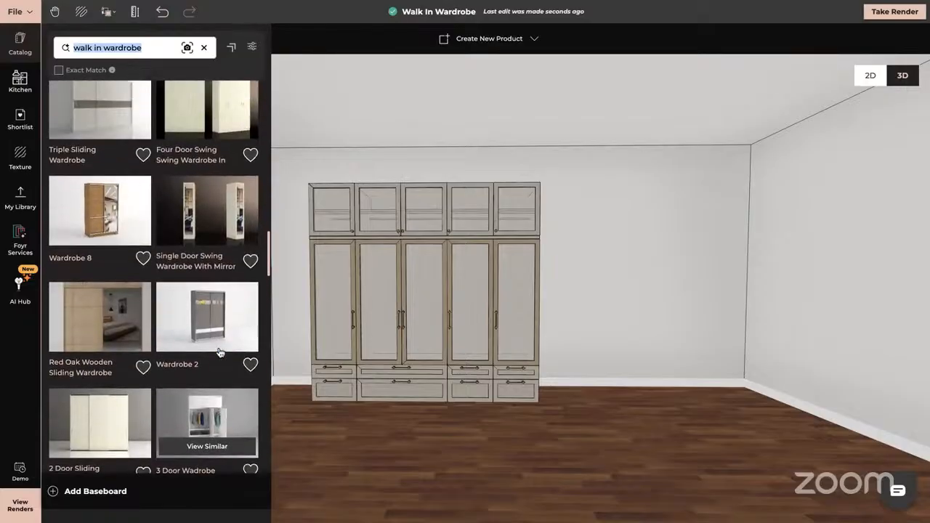
scroll(219, 353, "down", 5)
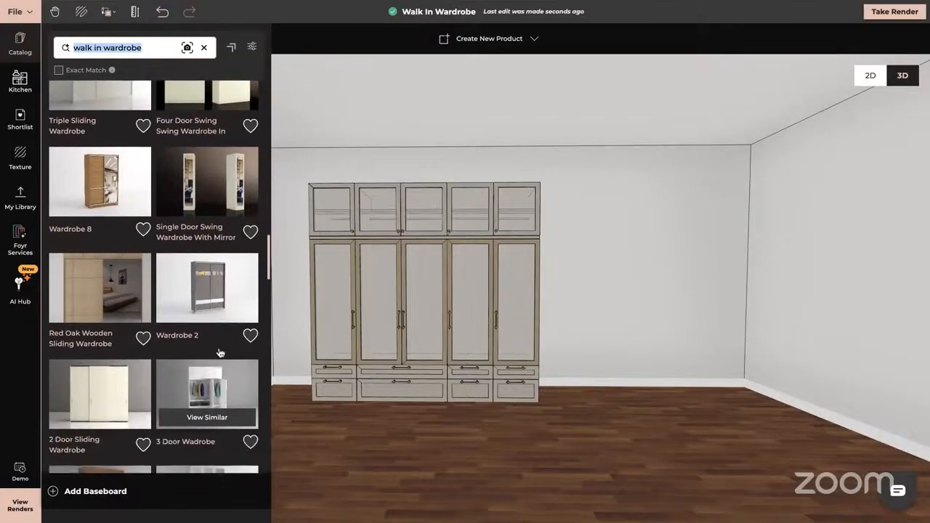
scroll(219, 354, "down", 6)
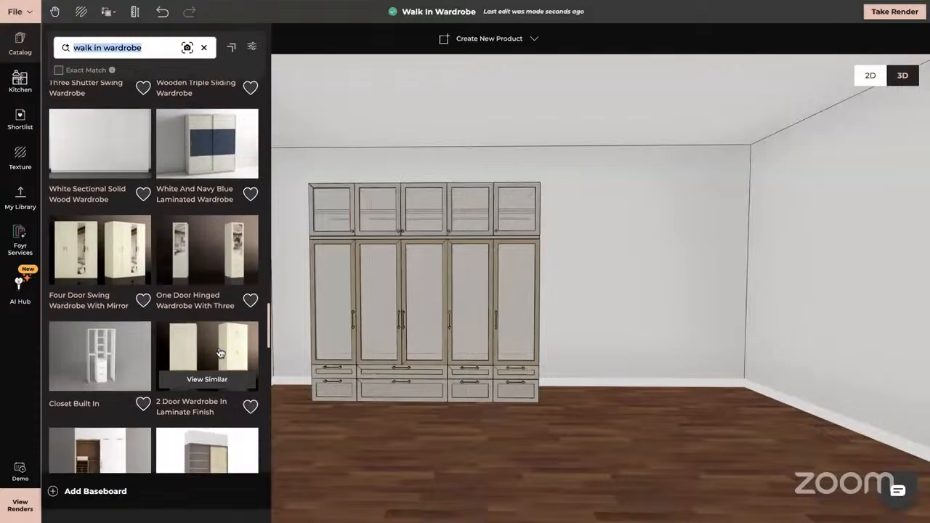
scroll(220, 353, "down", 1)
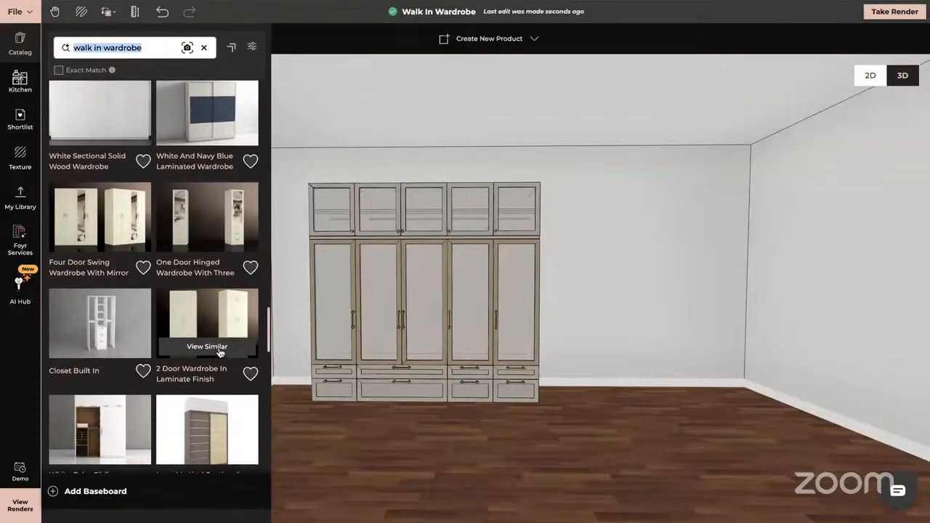
left_click(97, 90)
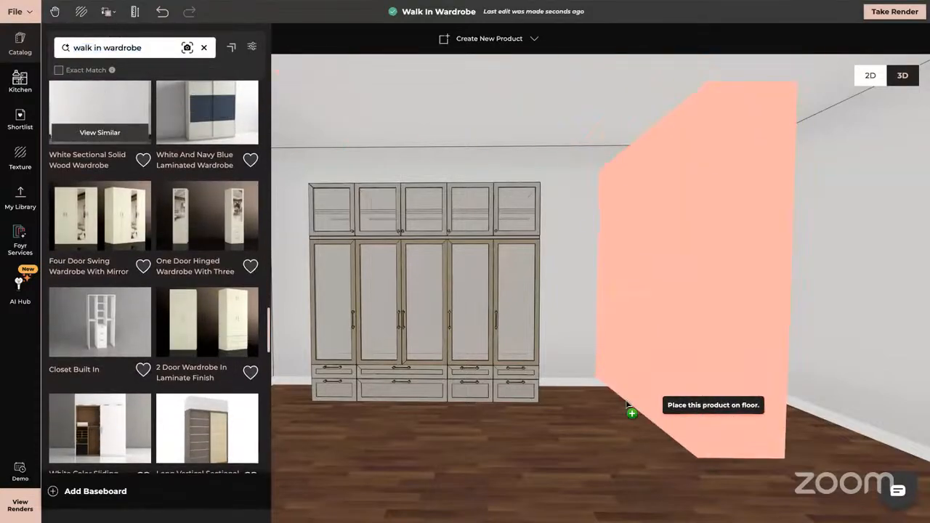
left_click(671, 295)
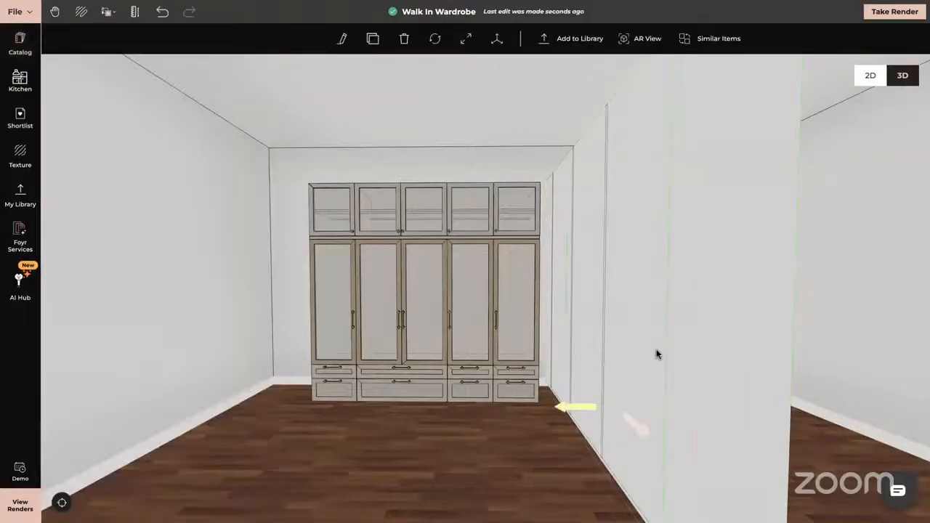
left_click(436, 39)
left_click_drag(641, 423, 620, 410)
Try to copy the material of the existing wardrobe's glass door onto the white sectional wardrobe
left_click_drag(329, 418, 382, 419)
left_click(107, 21)
left_click(114, 56)
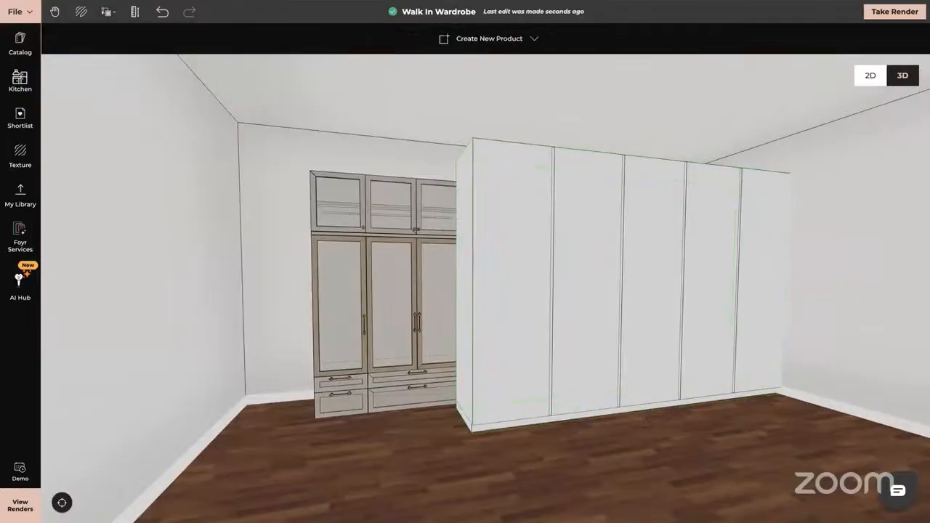
left_click(344, 269)
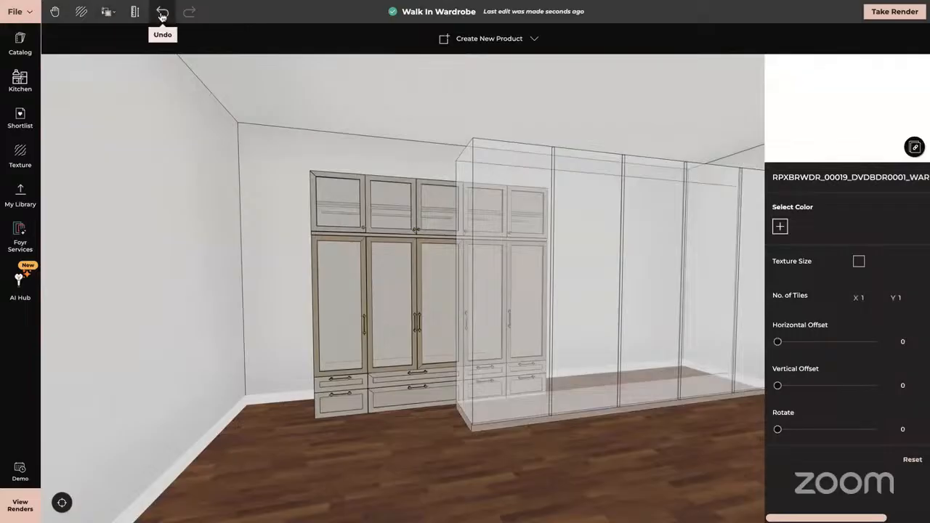
Undo the material change and delete the white sectional wardrobe
left_click(162, 12)
left_click(521, 248)
key("Delete")
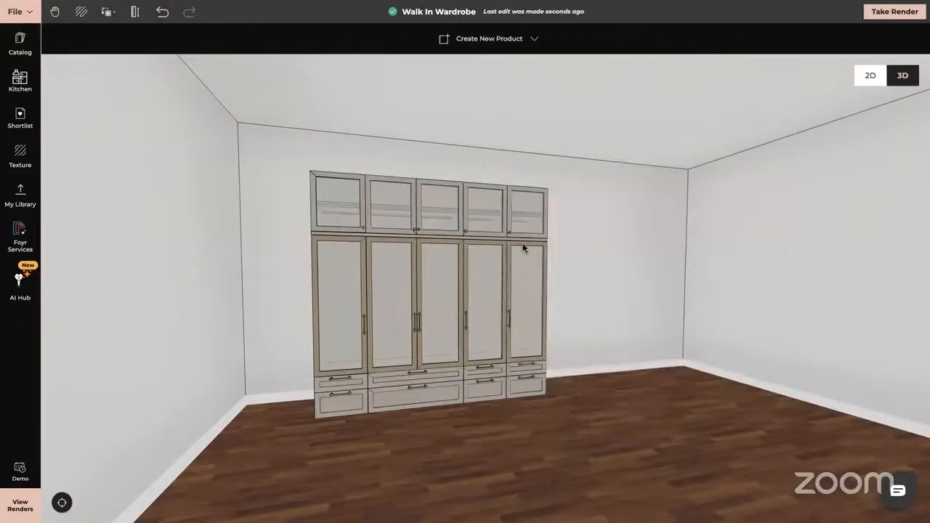
Browse the catalog's "walk in wardrobe" results for a wardrobe that matches the existing one
left_click(20, 44)
scroll(181, 291, "down", 10)
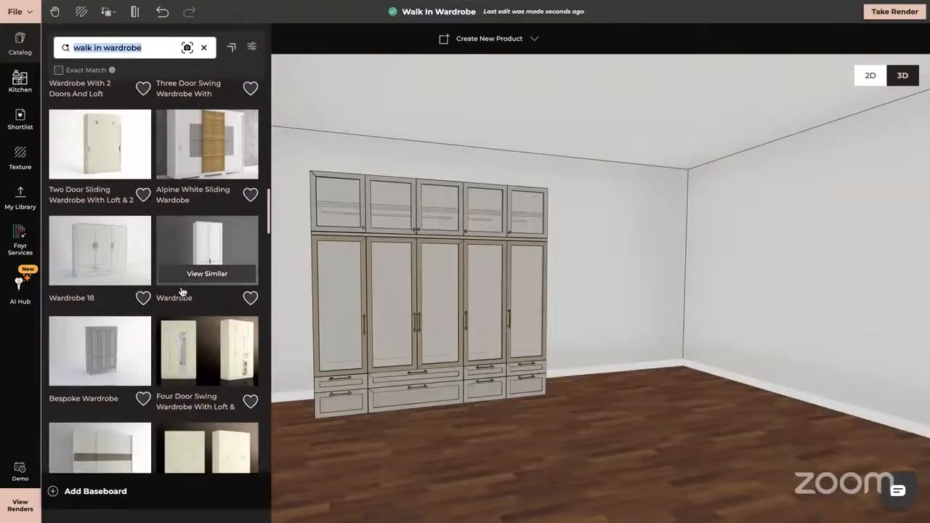
scroll(182, 292, "down", 3)
scroll(182, 292, "down", 3)
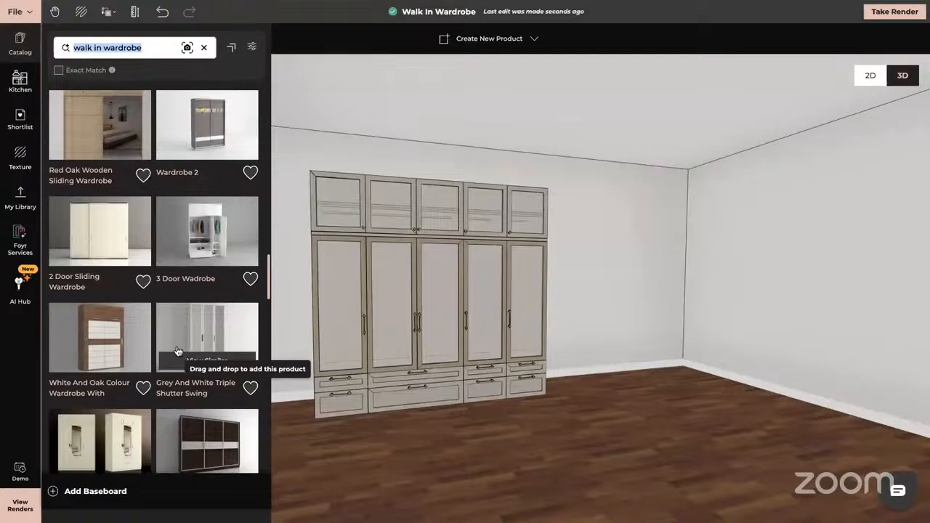
scroll(177, 353, "down", 2)
scroll(177, 353, "down", 1)
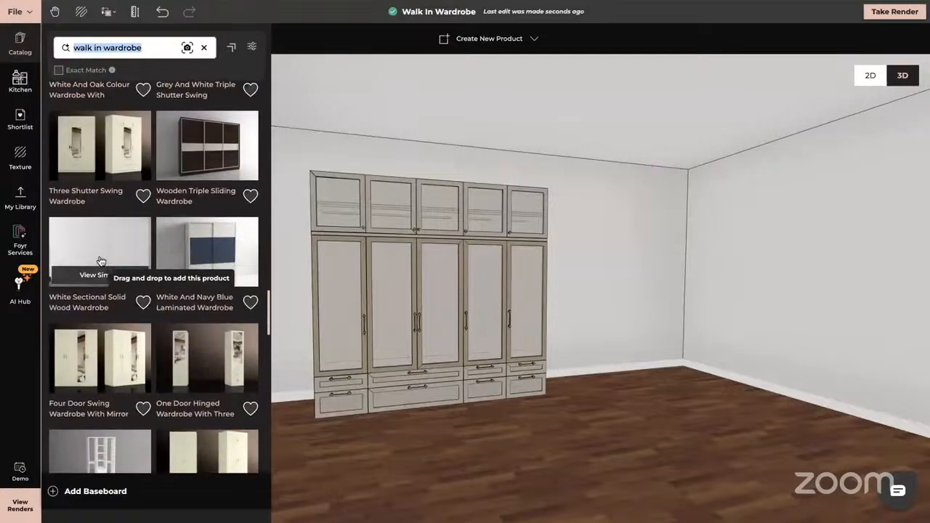
scroll(186, 373, "down", 2)
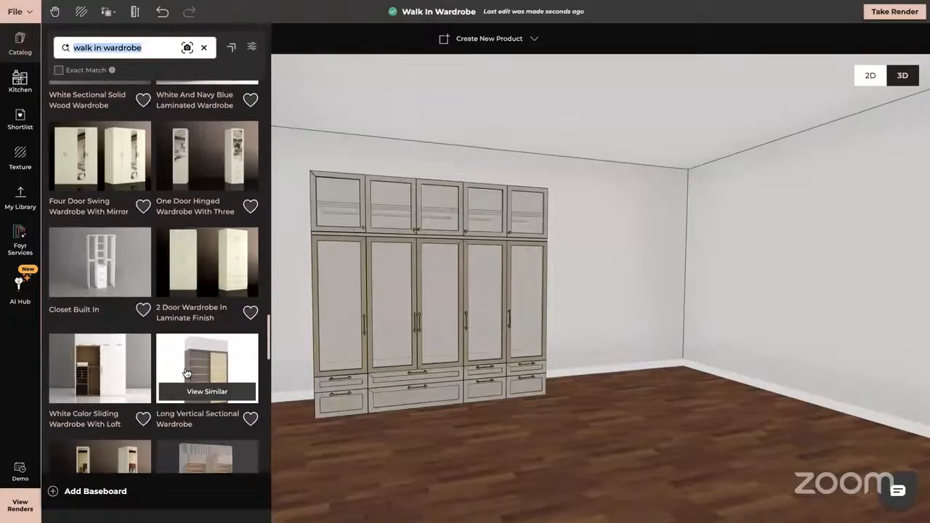
scroll(186, 373, "down", 2)
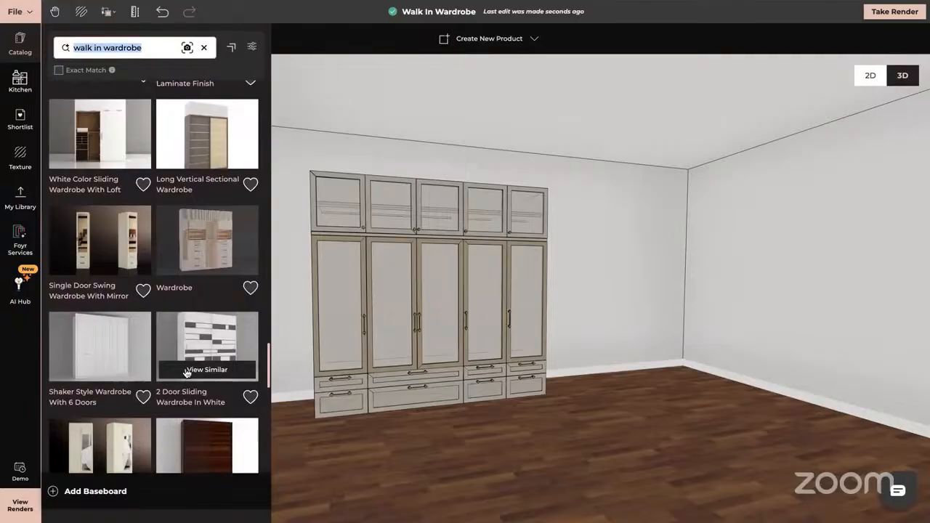
scroll(186, 373, "down", 3)
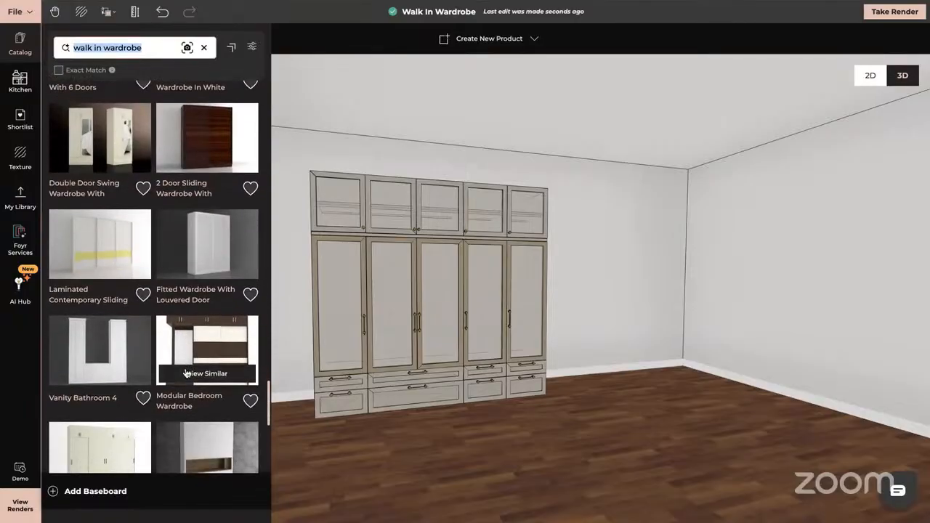
scroll(186, 373, "down", 3)
scroll(186, 373, "down", 1)
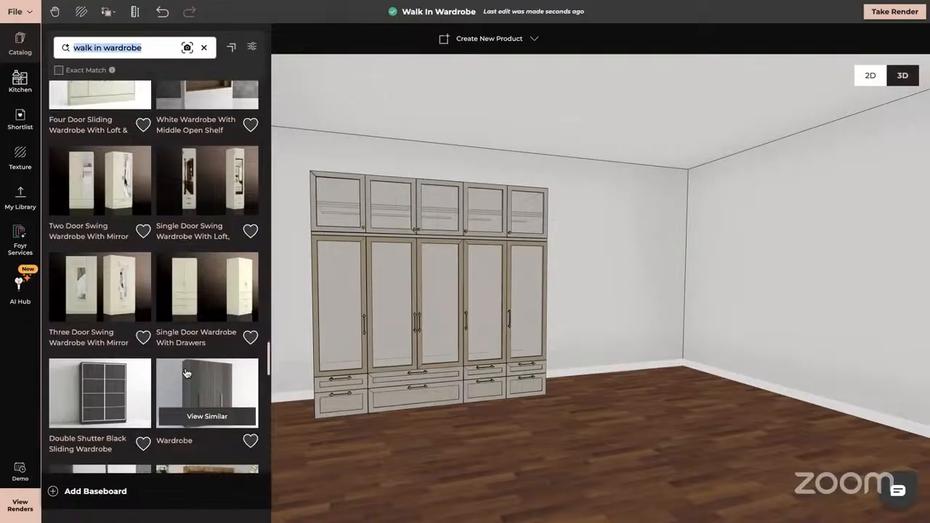
scroll(186, 373, "down", 4)
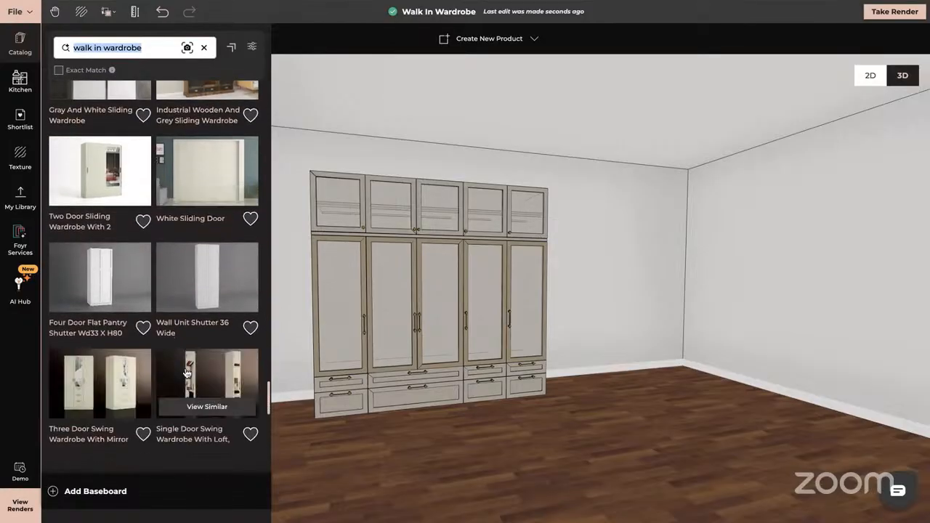
scroll(186, 373, "down", 5)
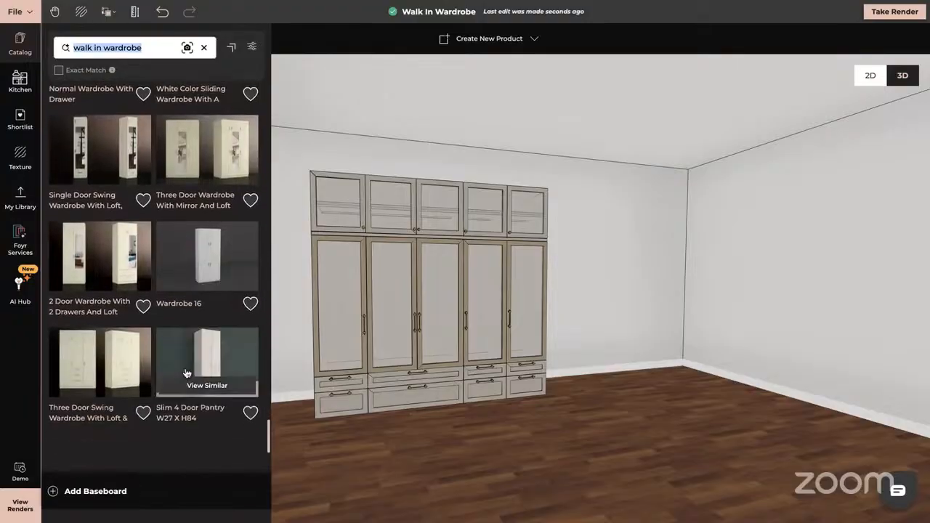
scroll(186, 373, "down", 2)
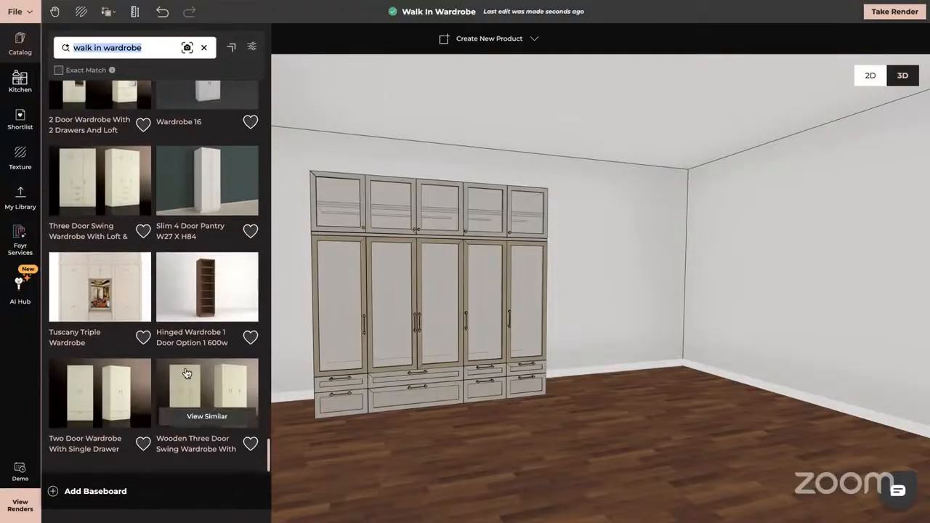
scroll(186, 373, "down", 4)
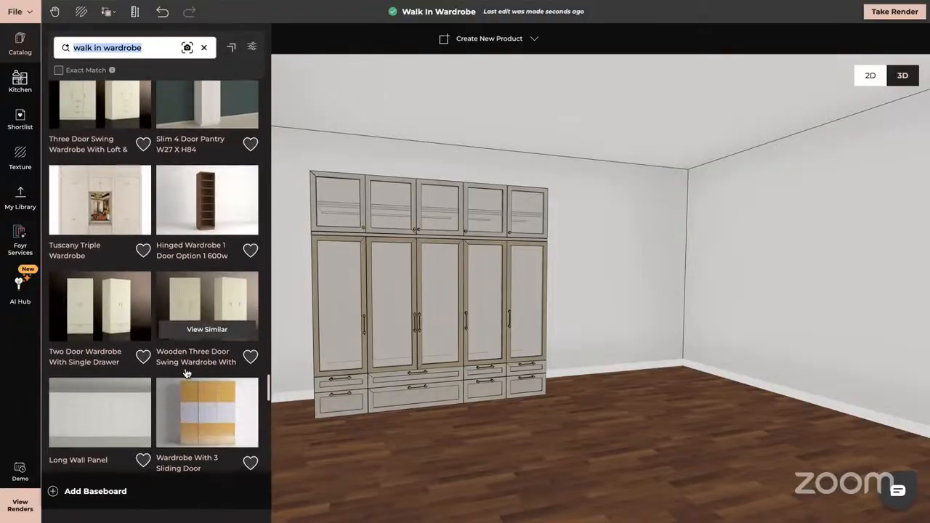
scroll(186, 373, "down", 4)
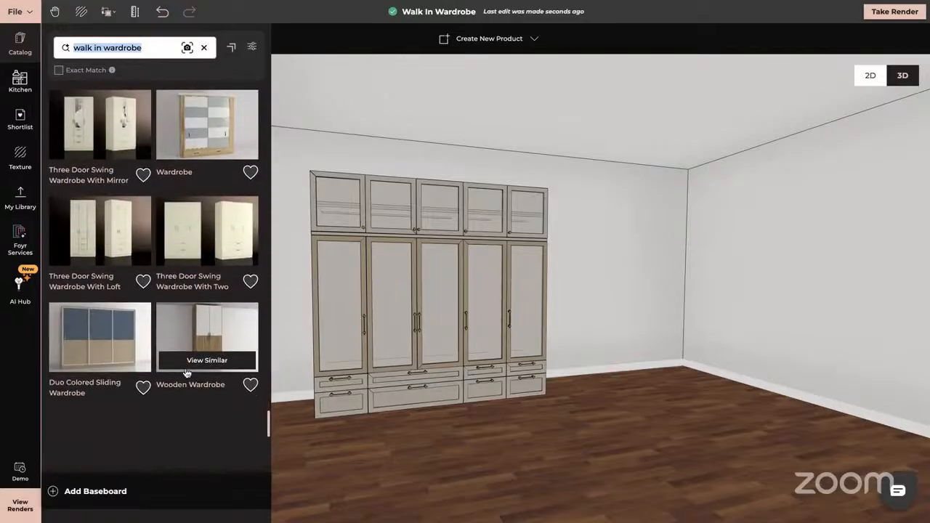
scroll(186, 374, "down", 2)
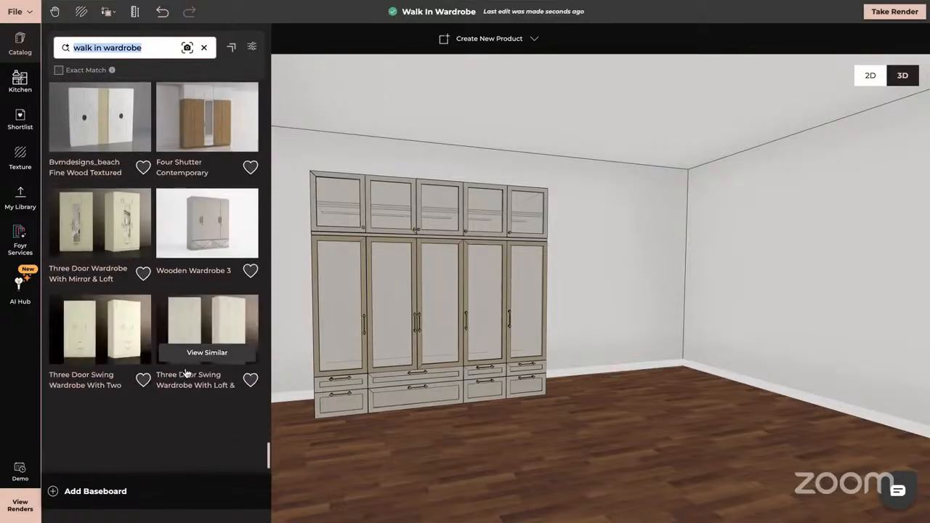
scroll(186, 373, "down", 1)
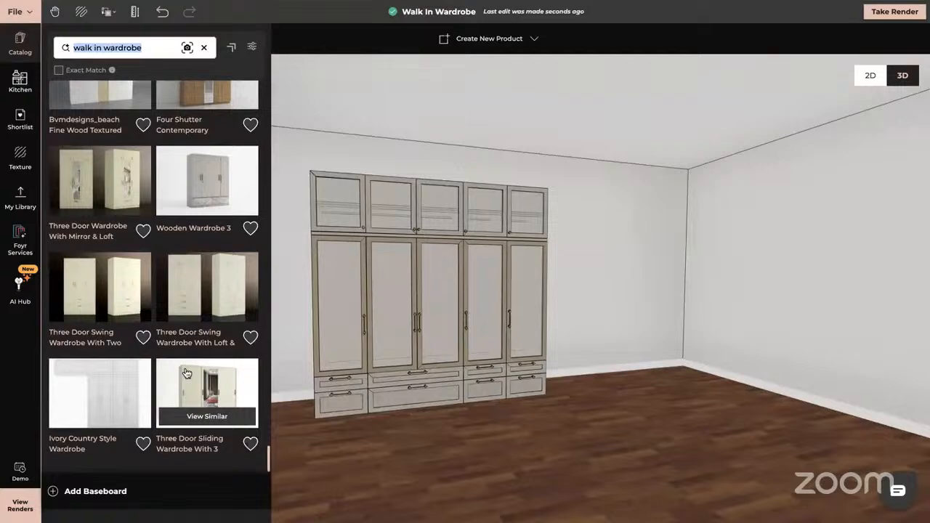
Place the three-door sliding wardrobe with the mirror from the catalog on the floor, try rotating it, and delete it again
left_click_drag(221, 389, 607, 405)
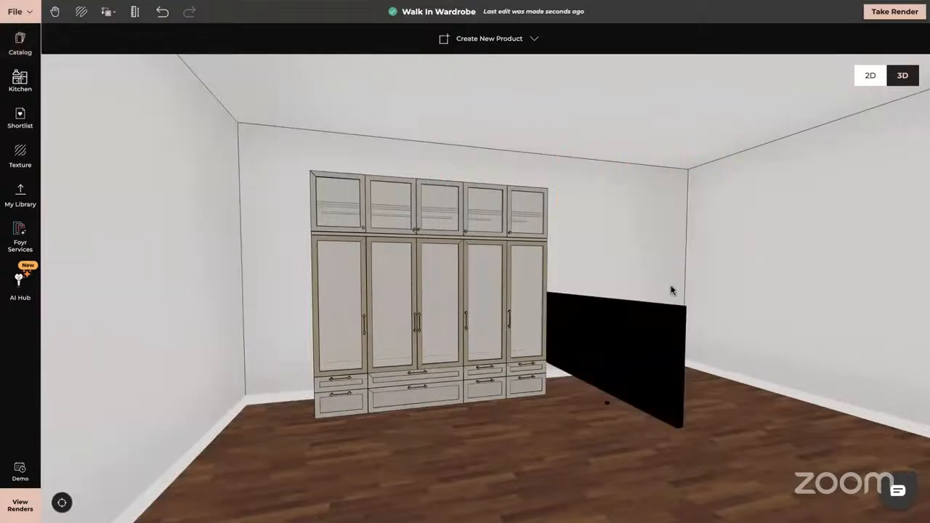
left_click(662, 304)
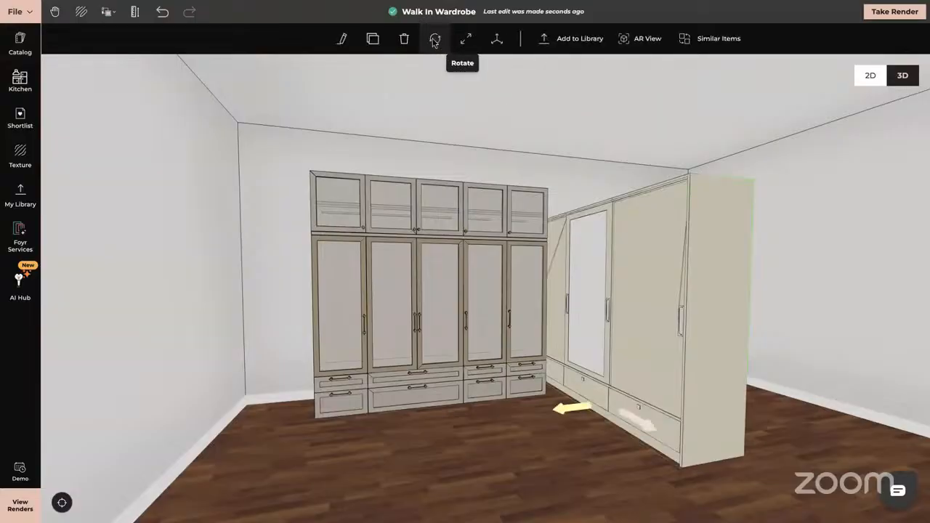
left_click(435, 39)
left_click_drag(581, 425, 618, 418)
key("Delete")
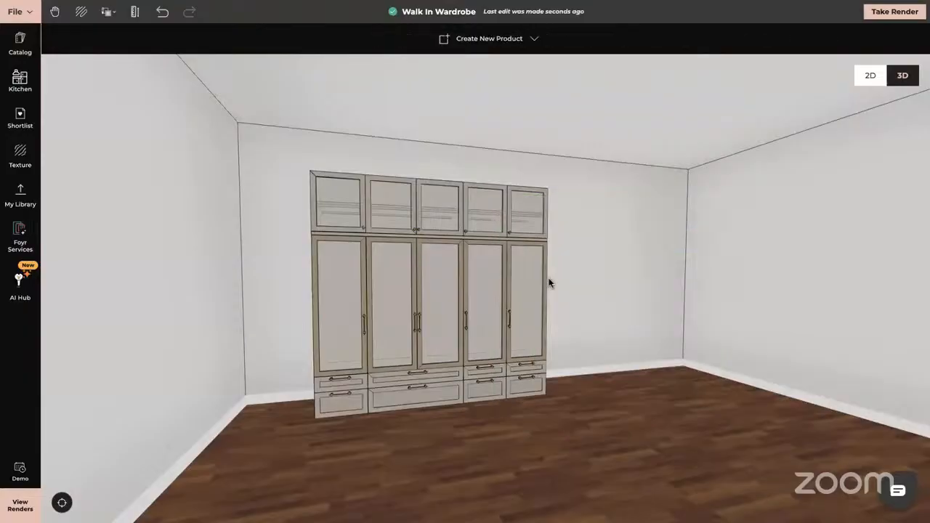
Shorten the catalog search from "walk in wardrobe" to "wardrobe"
left_click(18, 47)
scroll(184, 323, "down", 5)
scroll(185, 323, "up", 5)
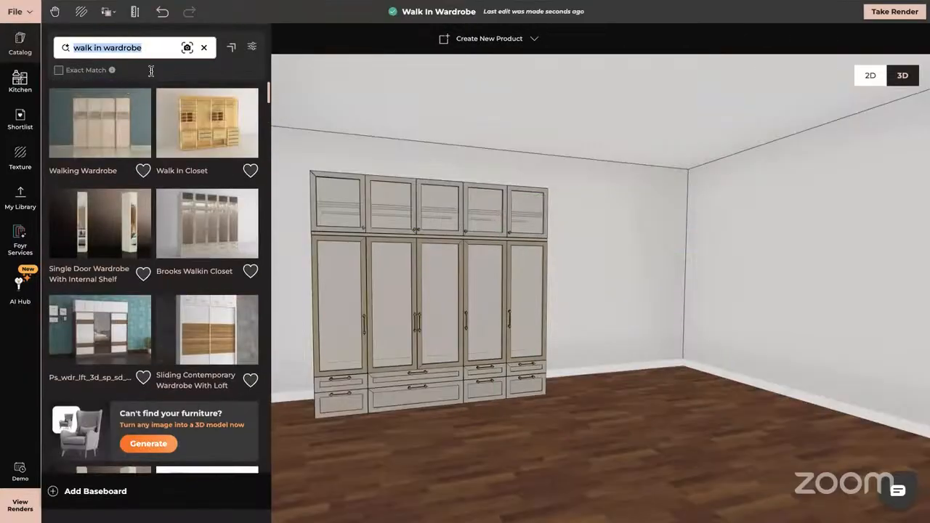
left_click(105, 48)
key("BackSpace")
key("BackSpace")
key("BackSpace")
key("BackSpace")
key("BackSpace")
key("BackSpace")
key("BackSpace")
key("BackSpace")
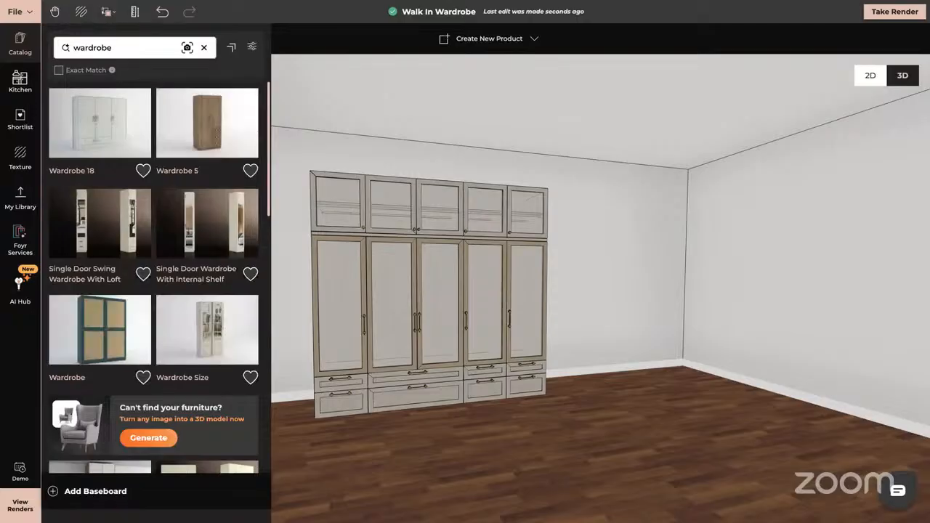
Look through the catalog's "wardrobe" results for models suited to the walk-in room
scroll(167, 290, "down", 5)
scroll(167, 289, "down", 5)
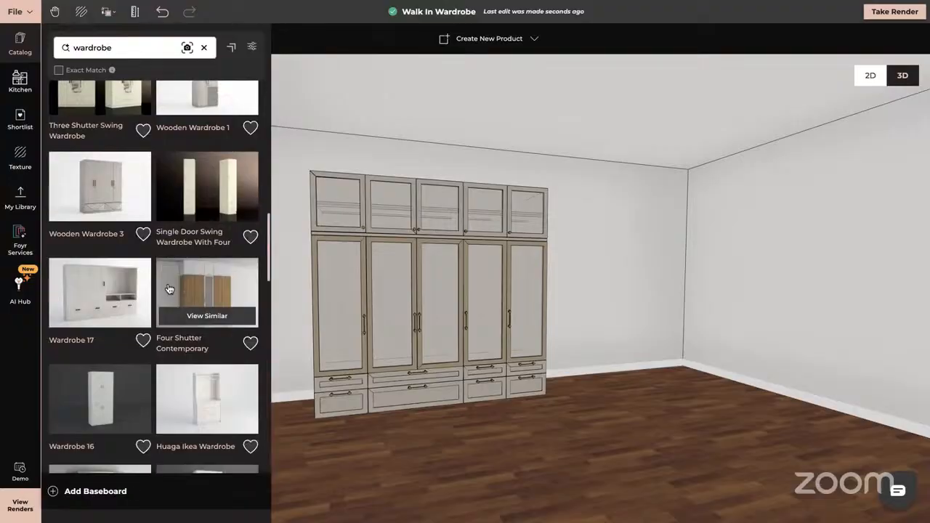
scroll(169, 290, "down", 5)
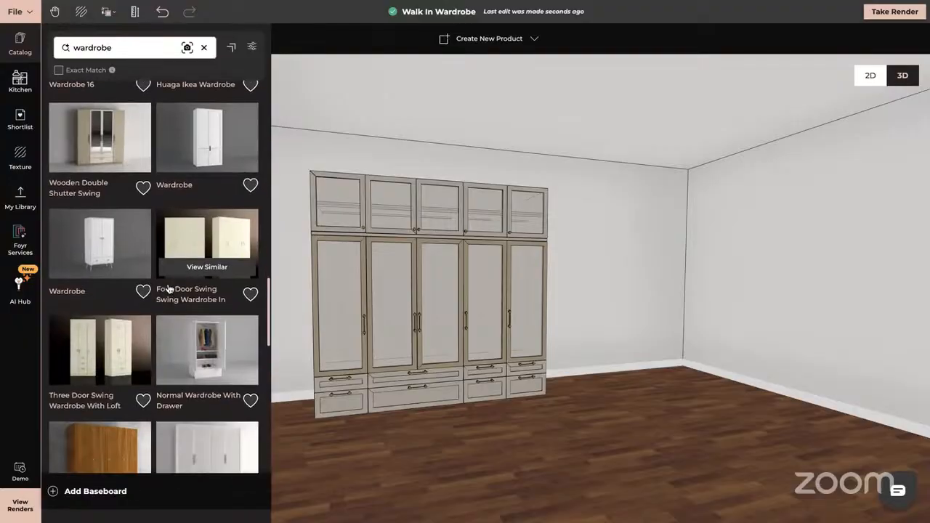
scroll(168, 289, "down", 3)
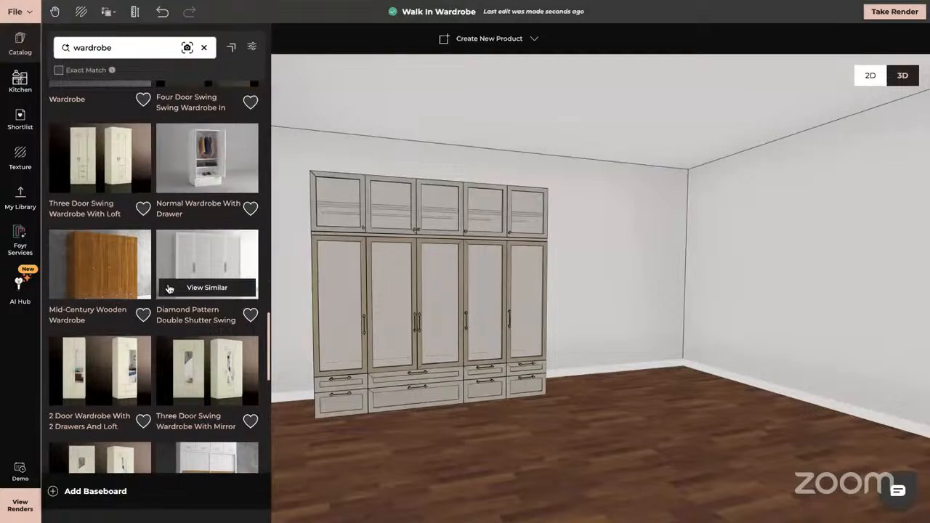
scroll(169, 290, "down", 4)
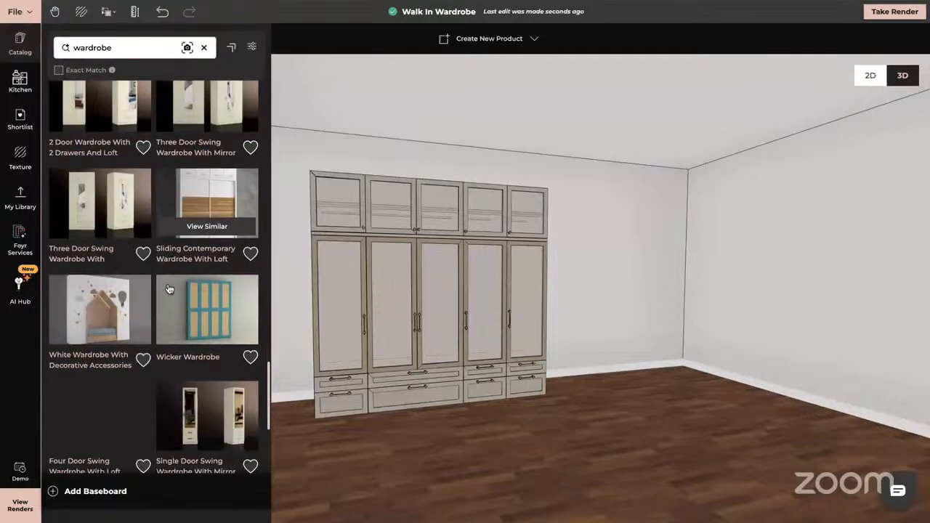
scroll(169, 290, "down", 4)
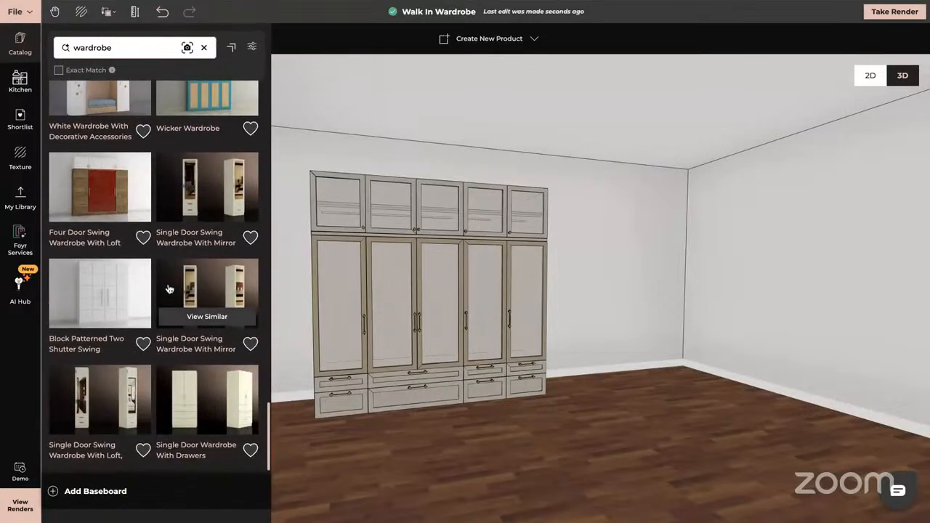
scroll(169, 289, "down", 4)
scroll(169, 289, "down", 1)
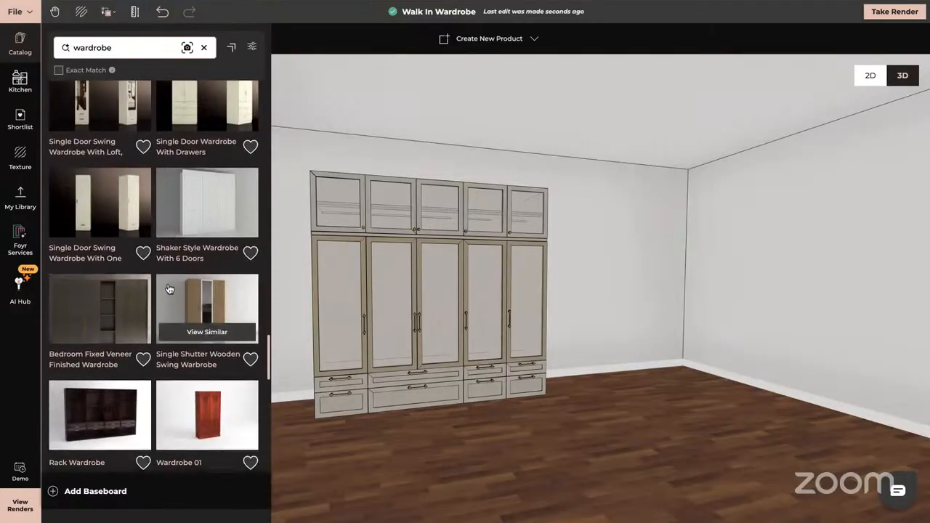
scroll(168, 289, "down", 2)
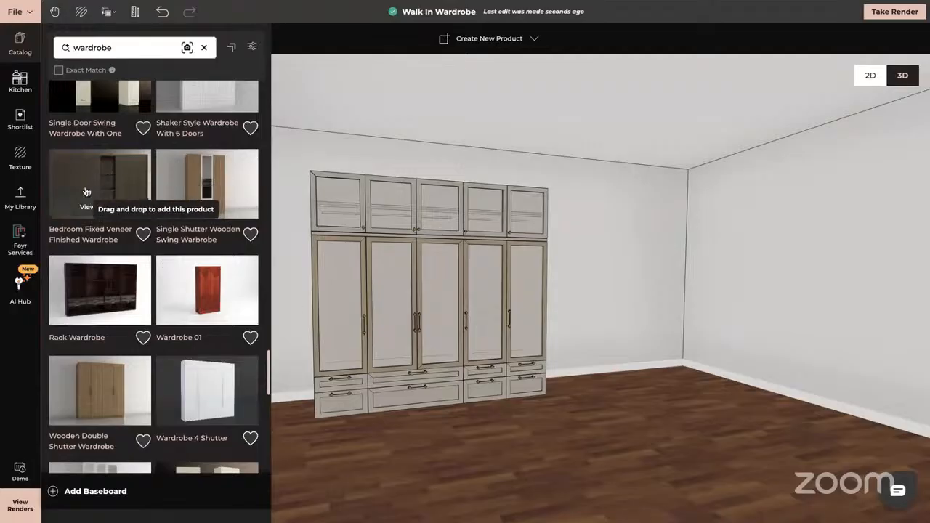
Place the Bedroom Fixed Veneer Finished Wardrobe and the Rack Wardrobe from the catalog on the room's floor
left_click(86, 191)
left_click(616, 408)
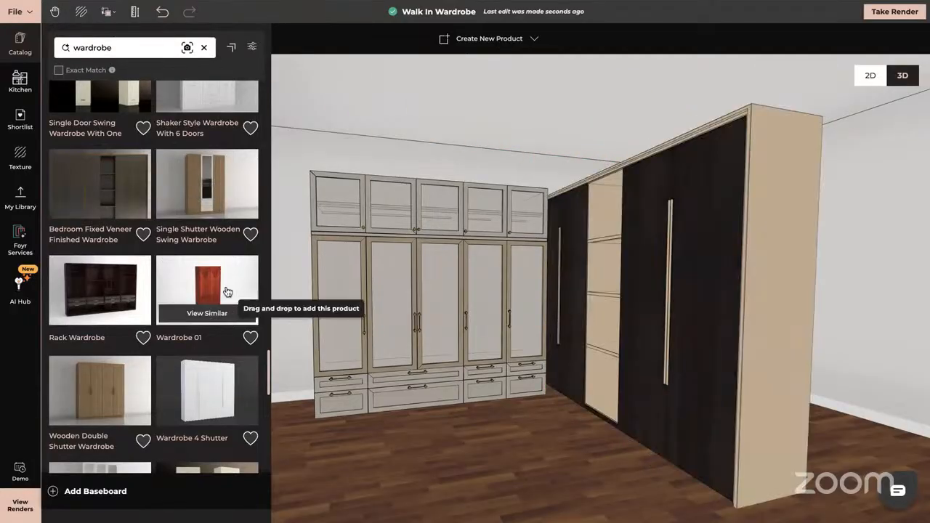
left_click(98, 285)
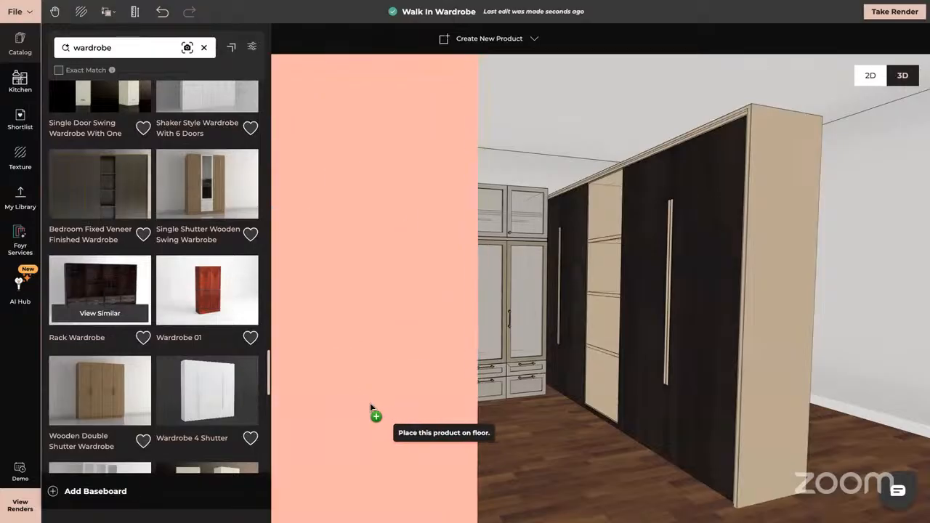
left_click(372, 432)
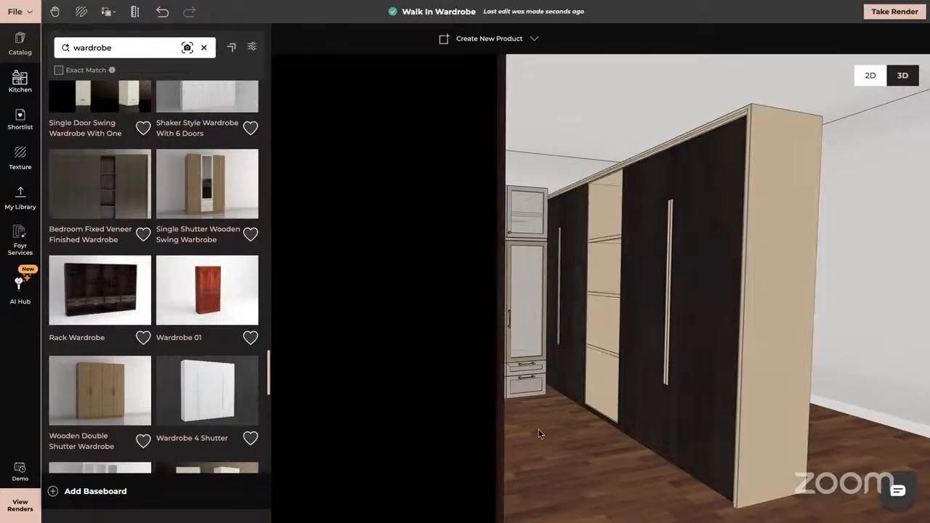
Rotate the dark Rack Wardrobe so its open shelves and drawers face into the room
scroll(538, 434, "down", 5)
left_click(466, 205)
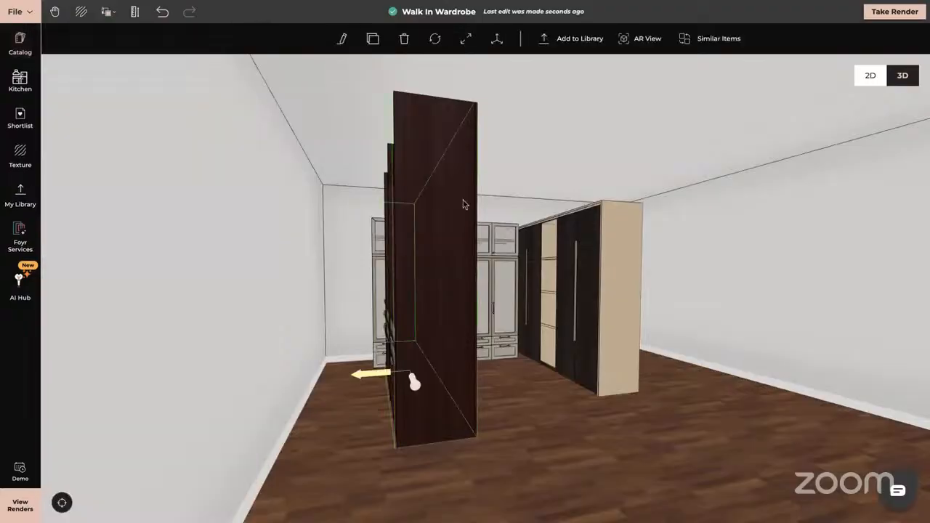
left_click(434, 39)
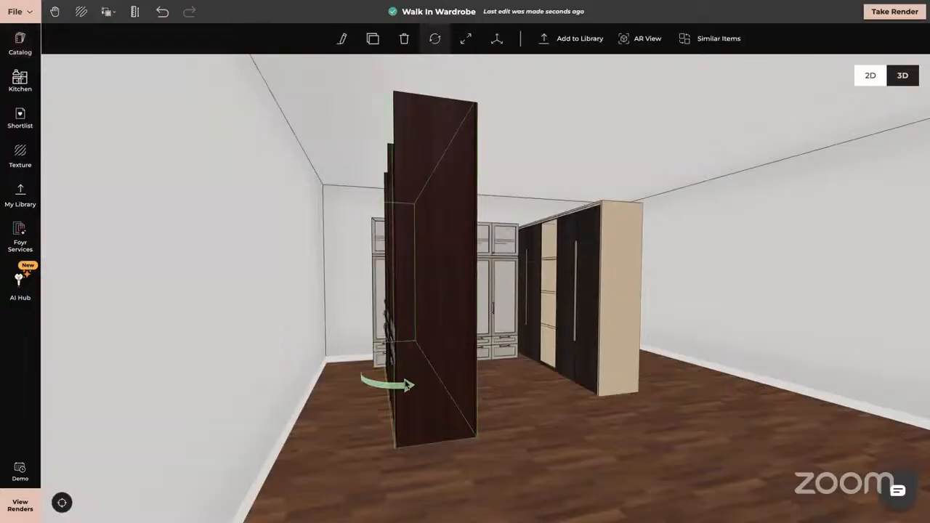
left_click_drag(406, 385, 436, 379)
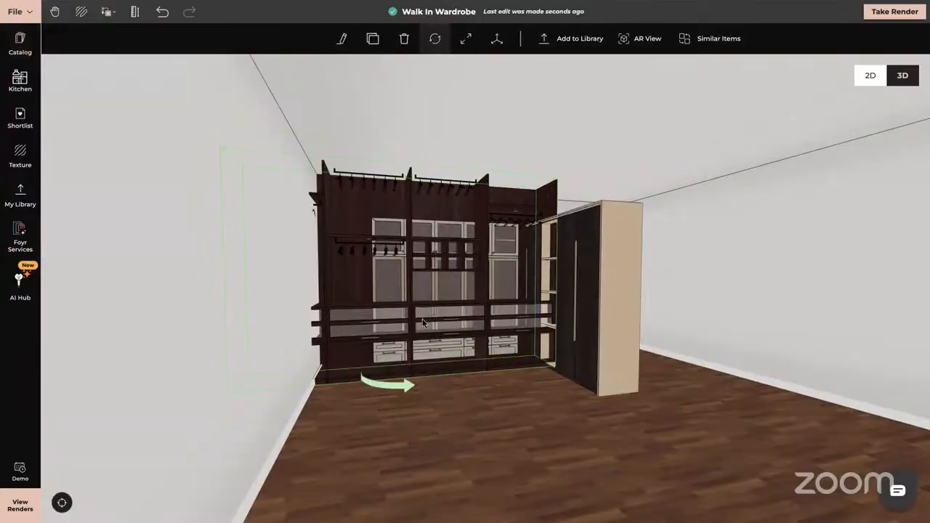
Shift the Rack Wardrobe sideways out of the adjoining side wall until its end panel meets that wall
left_click(347, 281)
scroll(418, 396, "up", 5)
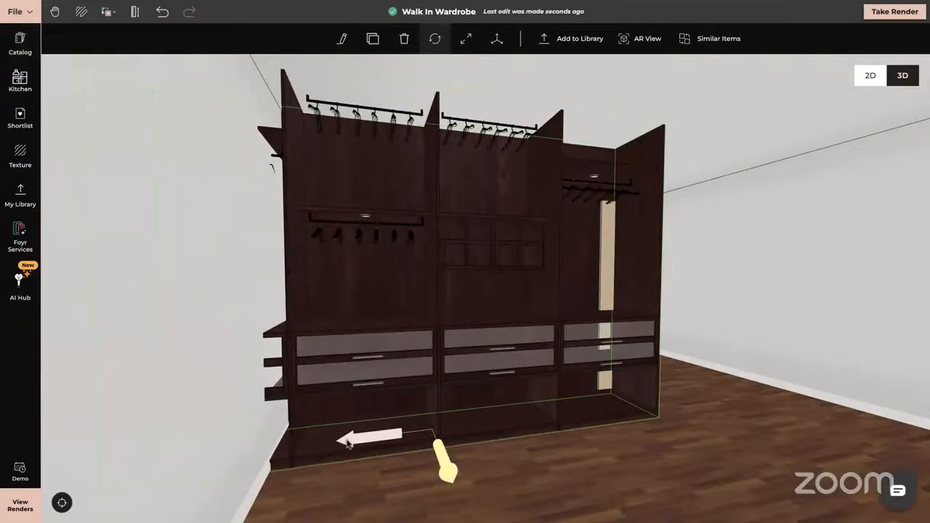
left_click_drag(348, 441, 455, 418)
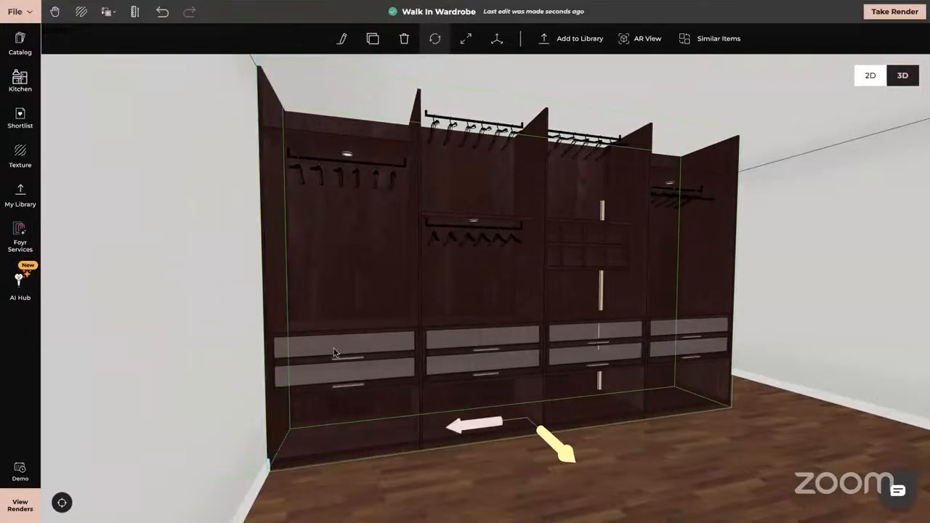
left_click_drag(494, 218, 506, 217)
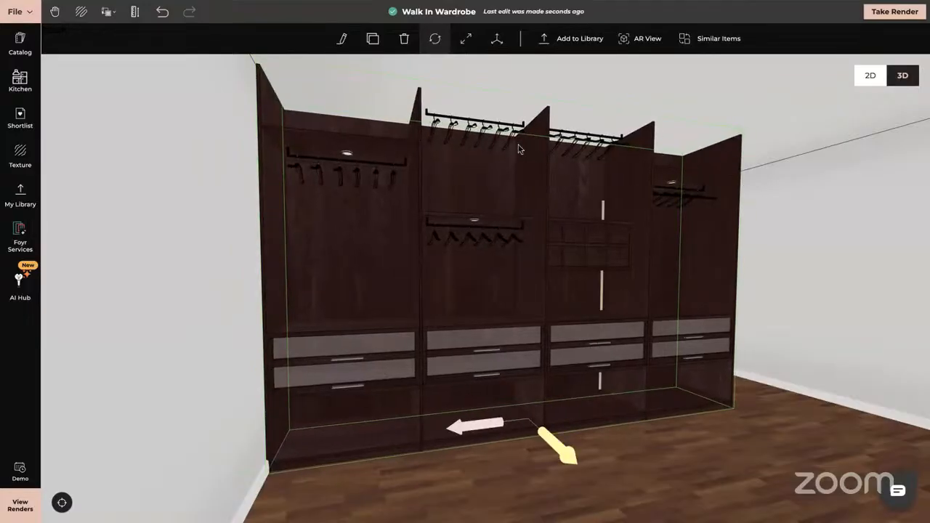
Raise the dark Rack Wardrobe slightly along its vertical axis
left_click(498, 38)
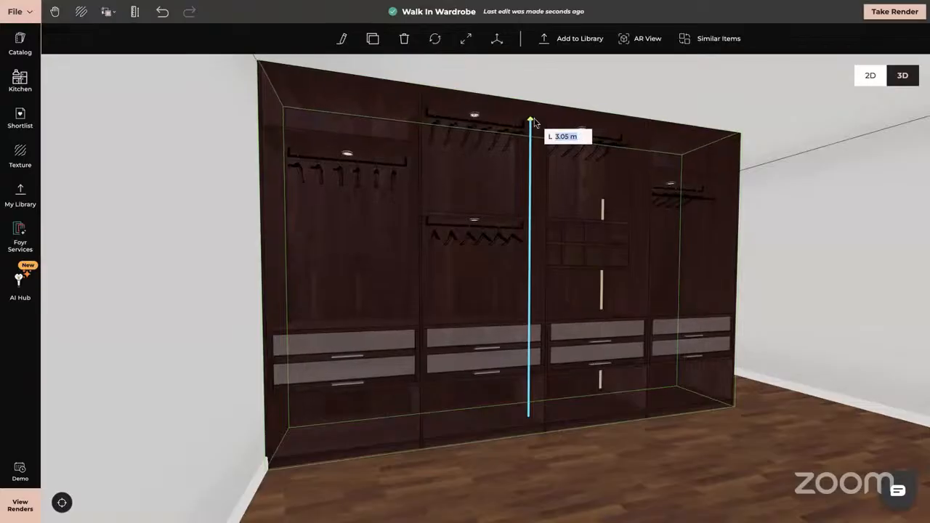
left_click_drag(727, 448, 702, 444)
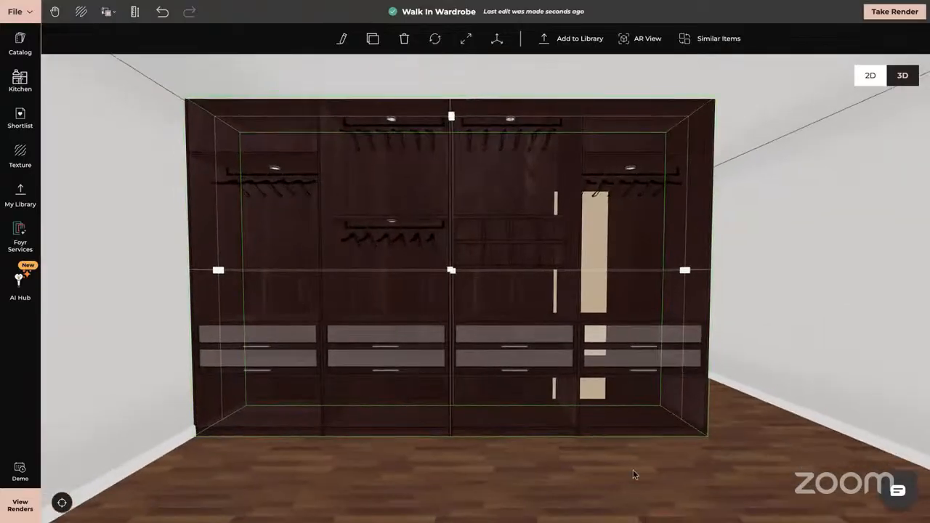
left_click(478, 325)
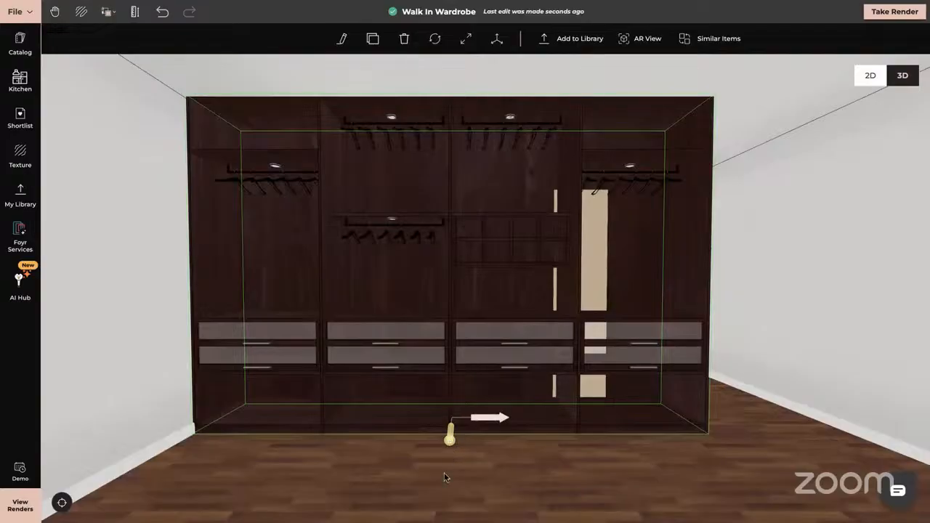
Try the Invisible Material texture on the Rack Wardrobe's round spotlights and undo it
left_click_drag(439, 487, 237, 448)
left_click_drag(393, 361, 371, 385)
left_click_drag(81, 310, 138, 299)
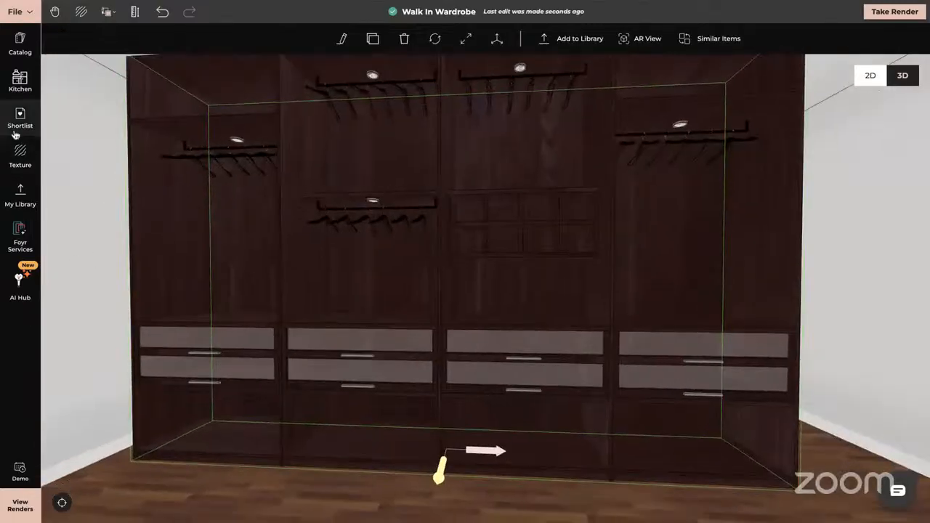
left_click(19, 156)
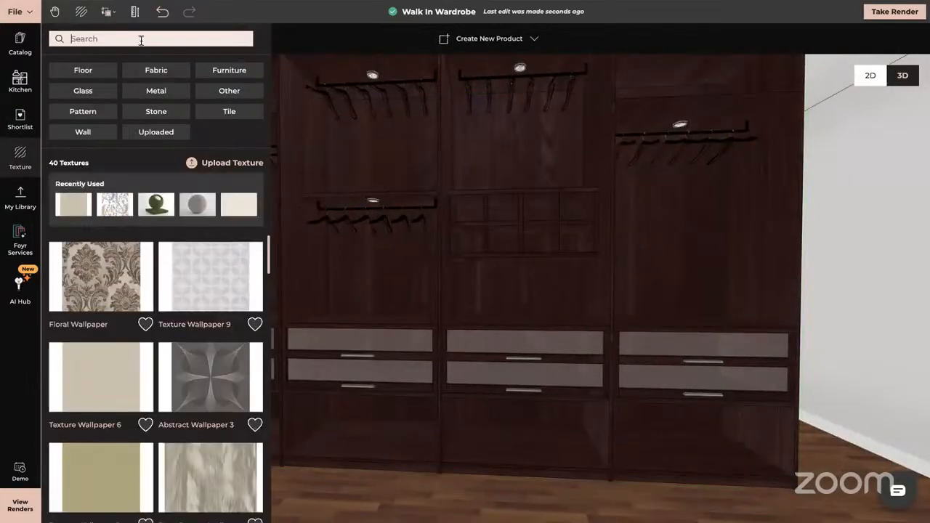
type("invisi")
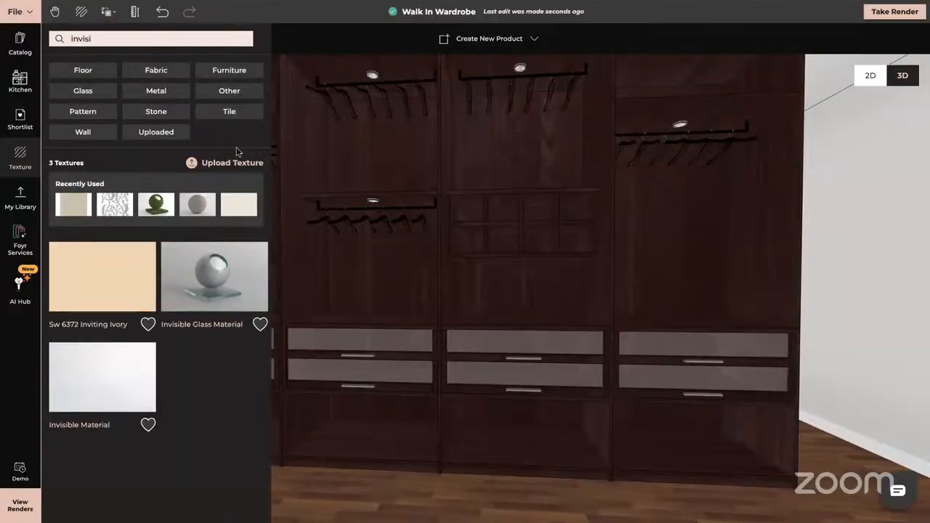
left_click(109, 394)
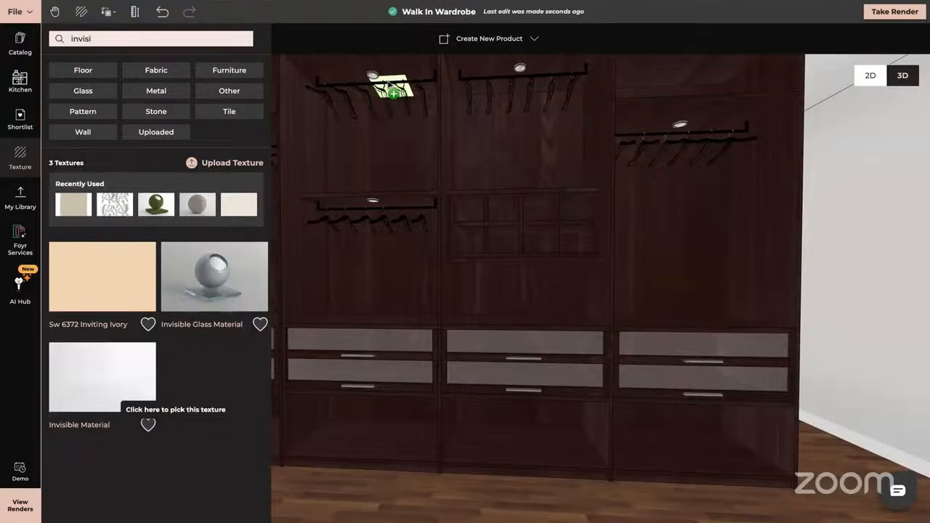
left_click(374, 78)
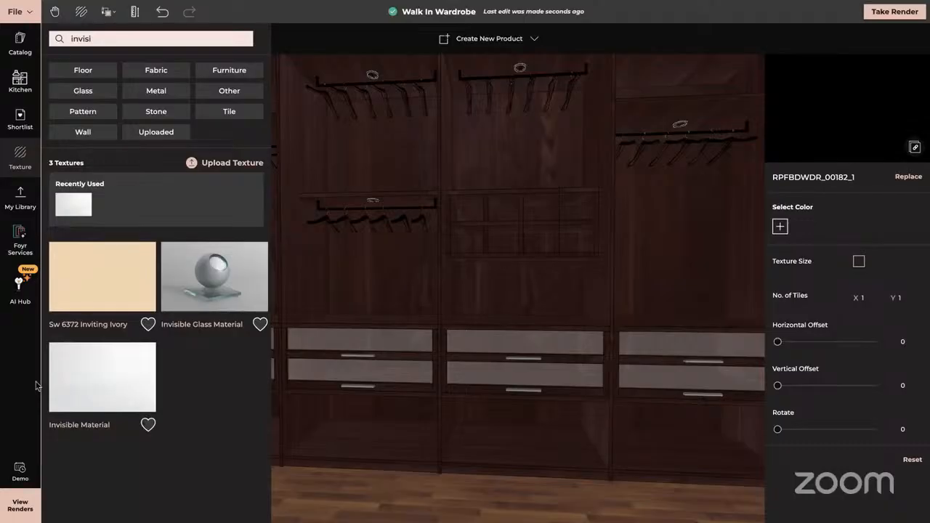
left_click(14, 385)
left_click_drag(404, 244, 405, 249)
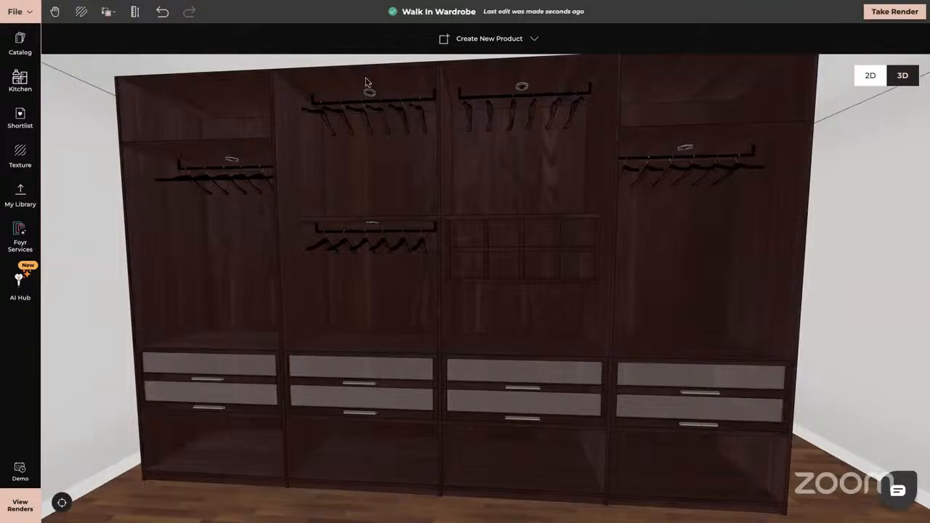
left_click(162, 11)
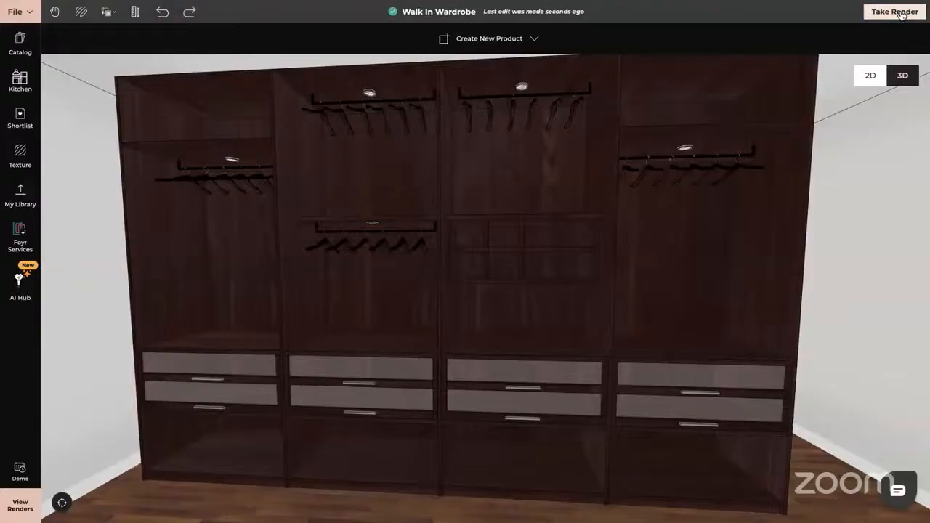
Enter the render setup facing the Rack Wardrobe and adjust the Clip View to cut away whatever blocks the camera
left_click_drag(594, 209, 450, 330)
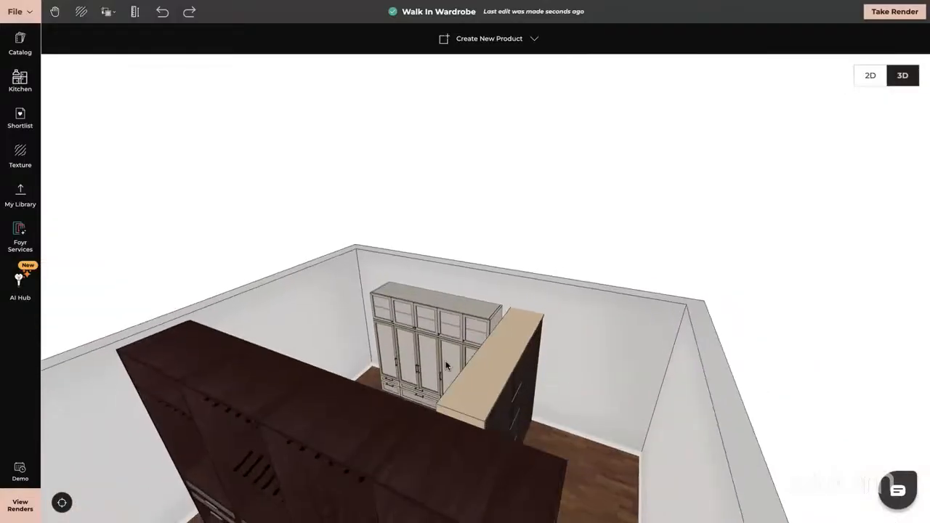
scroll(436, 401, "up", 8)
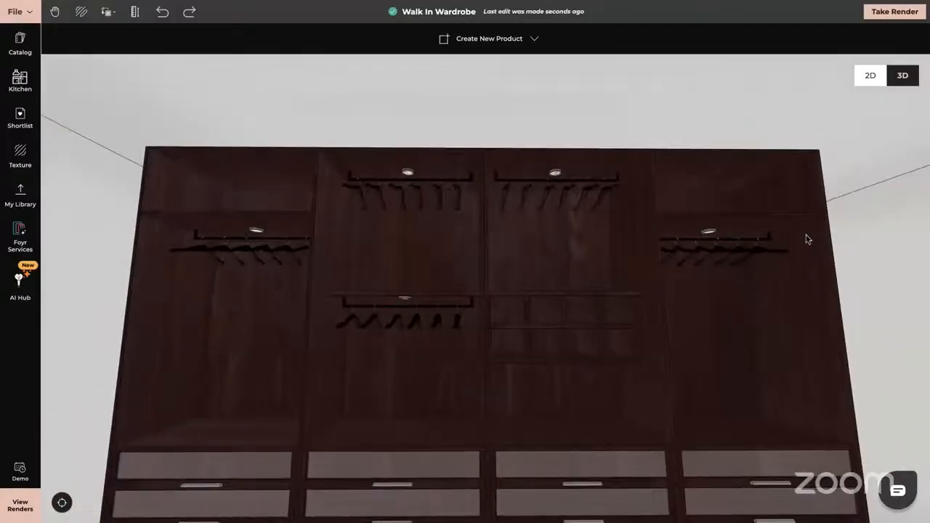
left_click(894, 12)
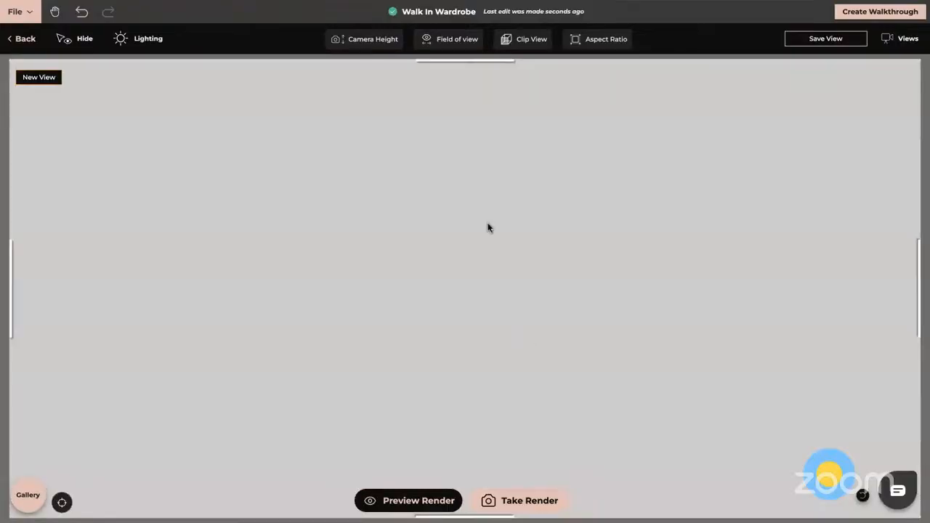
left_click(523, 38)
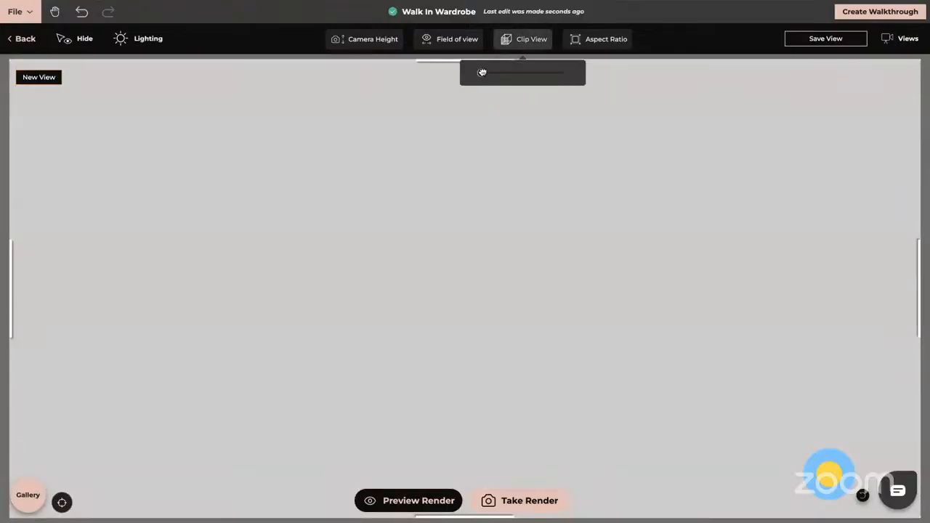
left_click_drag(482, 72, 485, 72)
left_click_drag(536, 230, 529, 225)
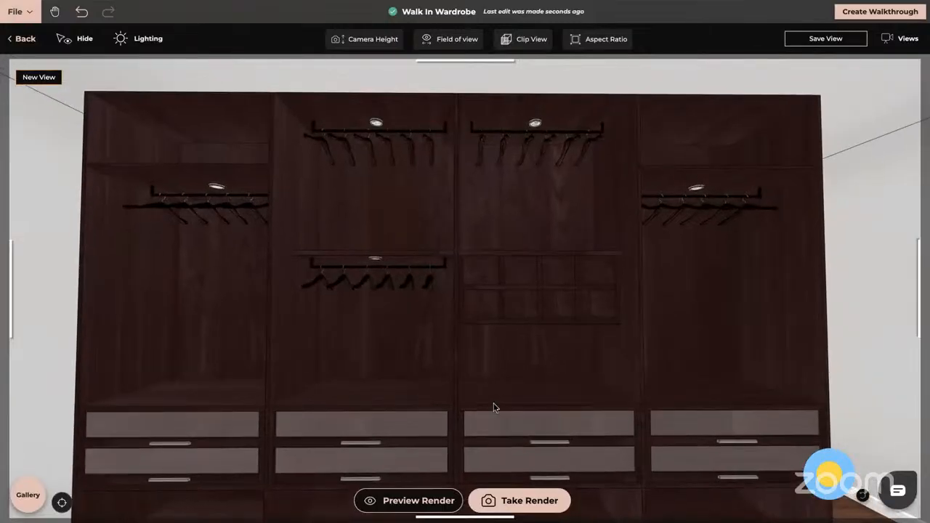
Set the Interior Lighting level of the scene's product lighting to High
left_click(148, 40)
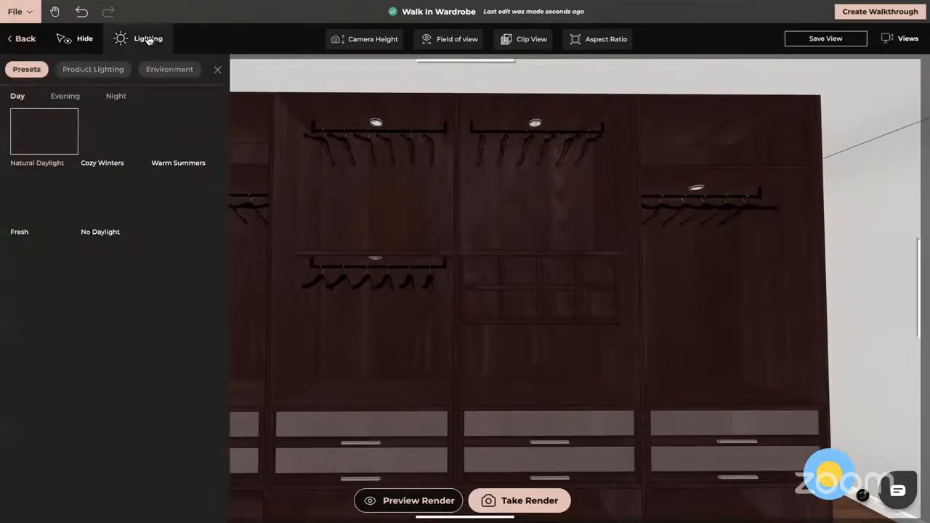
left_click(101, 71)
left_click(169, 213)
left_click(214, 212)
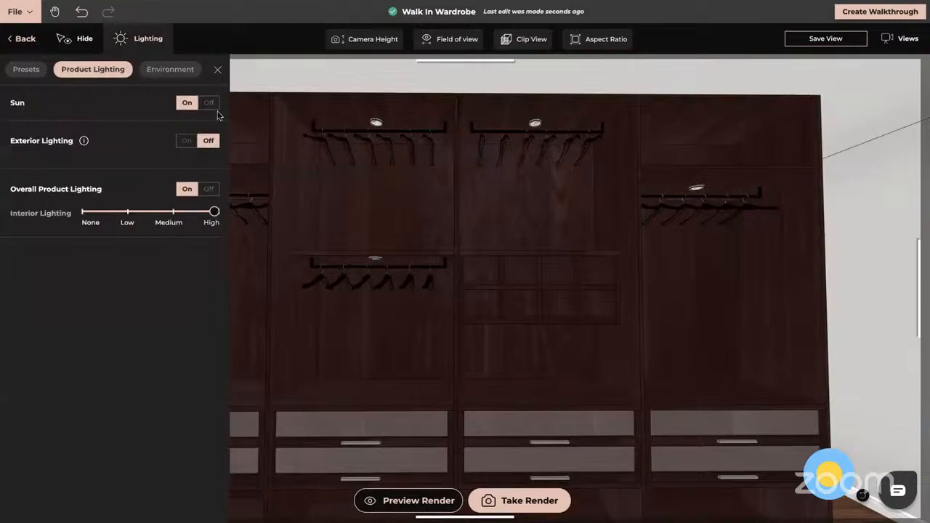
left_click(217, 71)
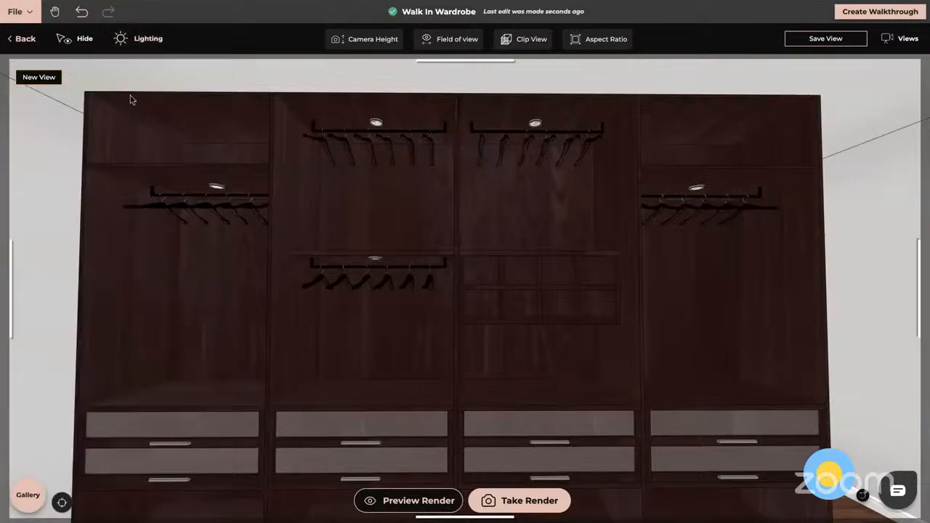
Examine the Rack Wardrobe's built-in spotlights up close with the product lighting controls active
left_click(145, 38)
left_click(97, 71)
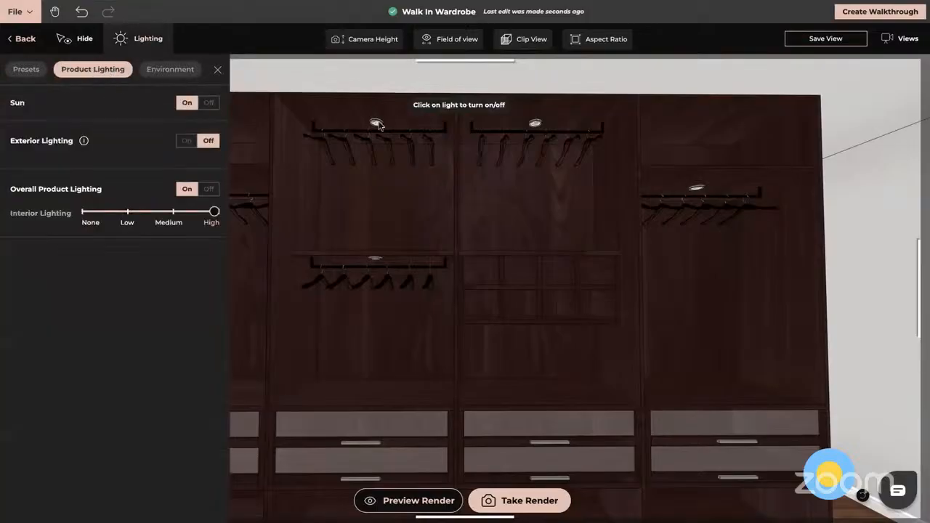
scroll(391, 151, "up", 3)
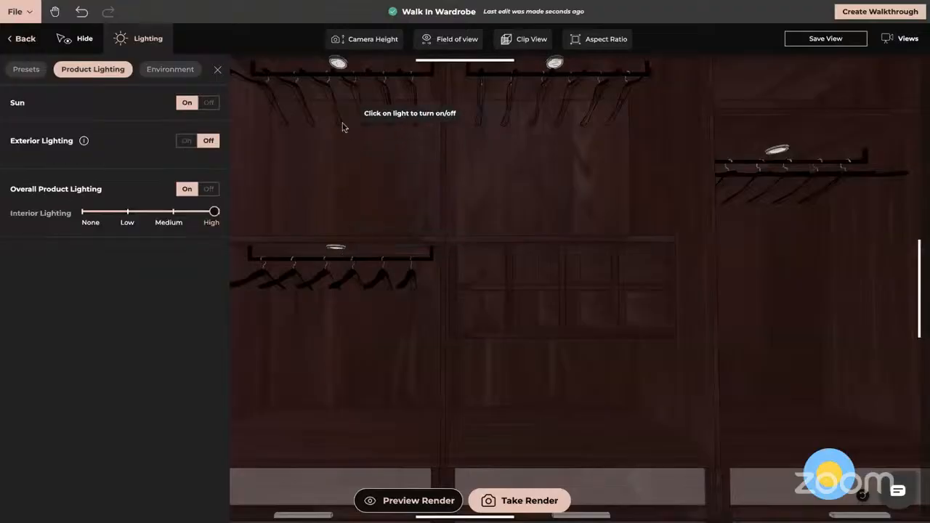
scroll(343, 126, "up", 3)
right_click_drag(343, 126, 368, 231)
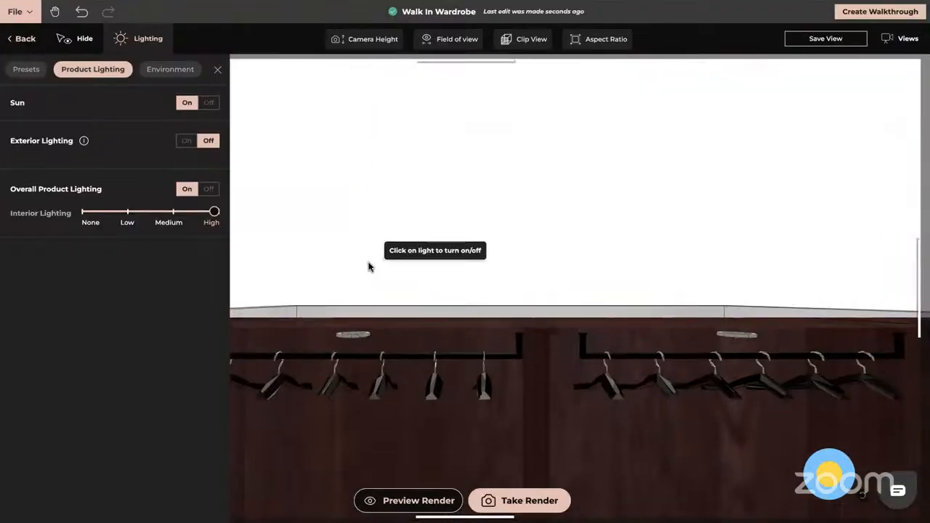
mouse_move(381, 269)
right_mouse_down()
mouse_move(379, 221)
mouse_move(389, 269)
right_mouse_up()
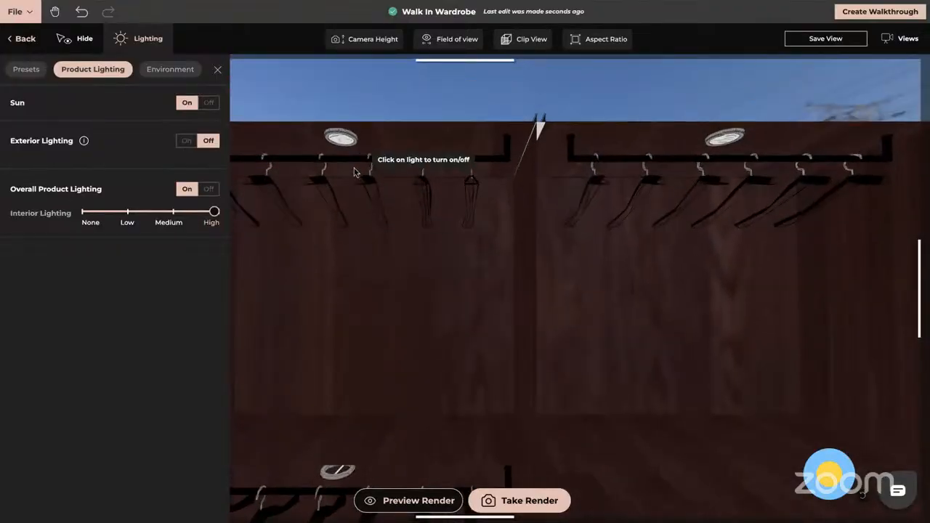
scroll(403, 180, "down", 5)
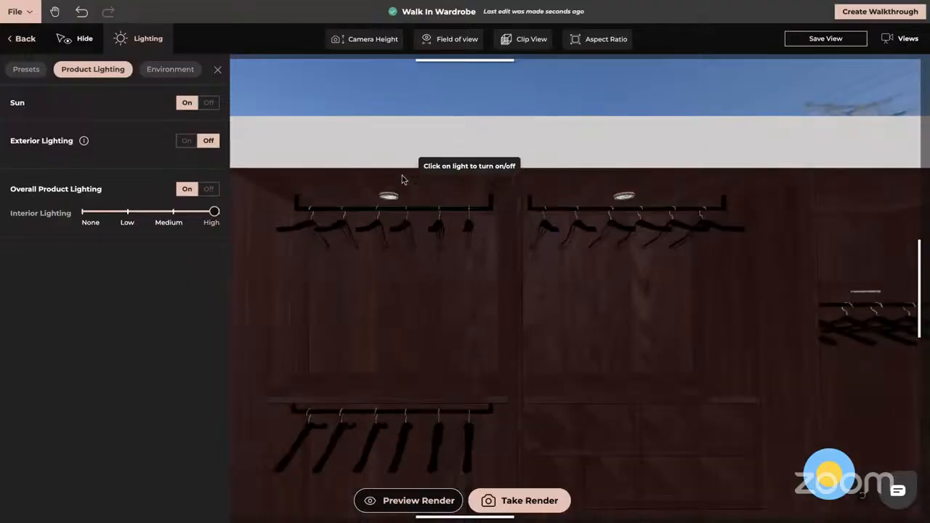
right_click_drag(460, 279, 477, 231)
scroll(456, 247, "down", 3)
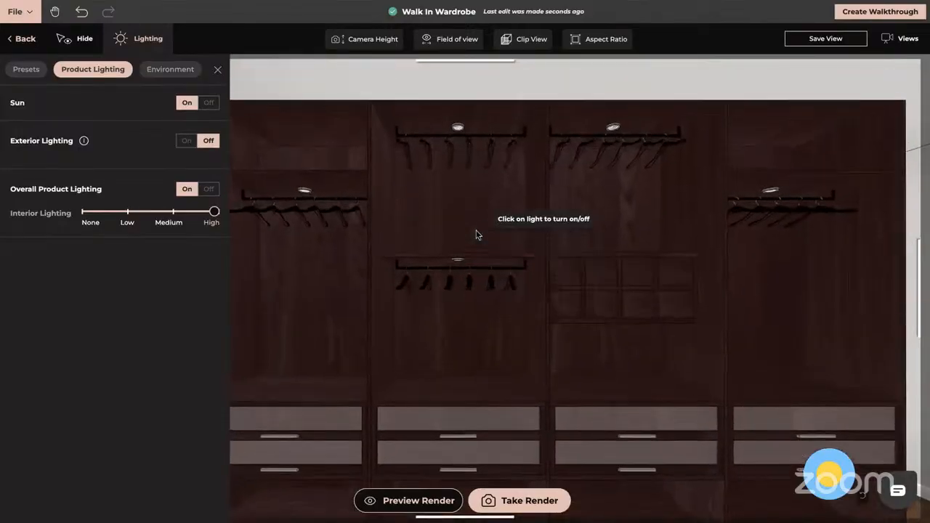
left_click(217, 69)
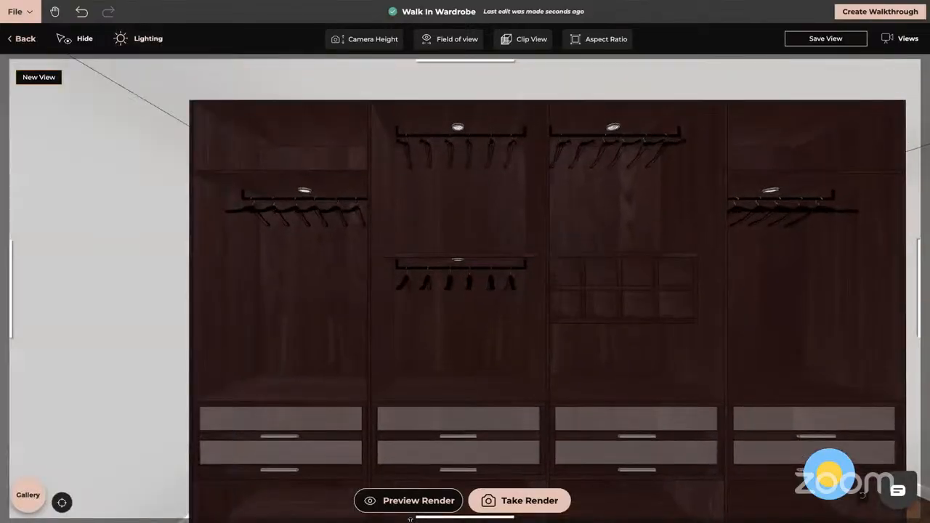
Preview the render of the Rack Wardrobe framed from the front, and return to the design workspace
right_click_drag(613, 230, 591, 222)
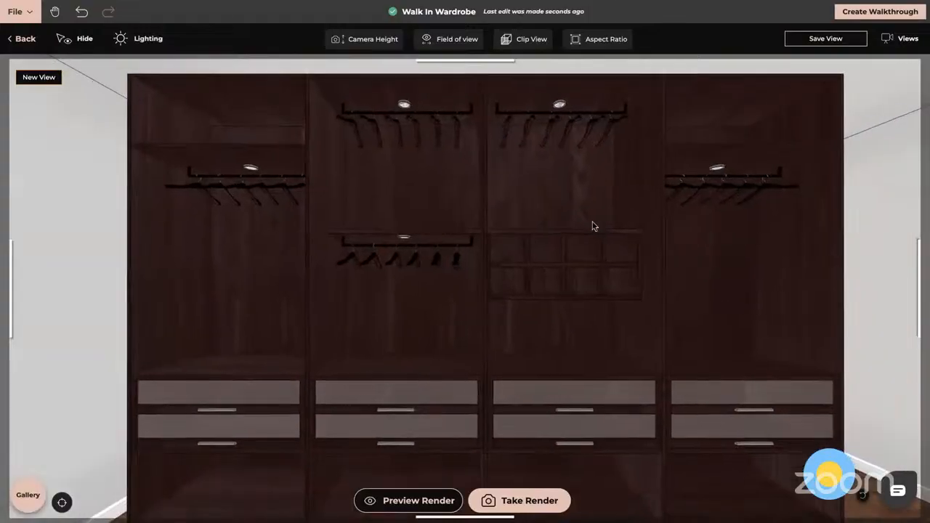
left_click(417, 501)
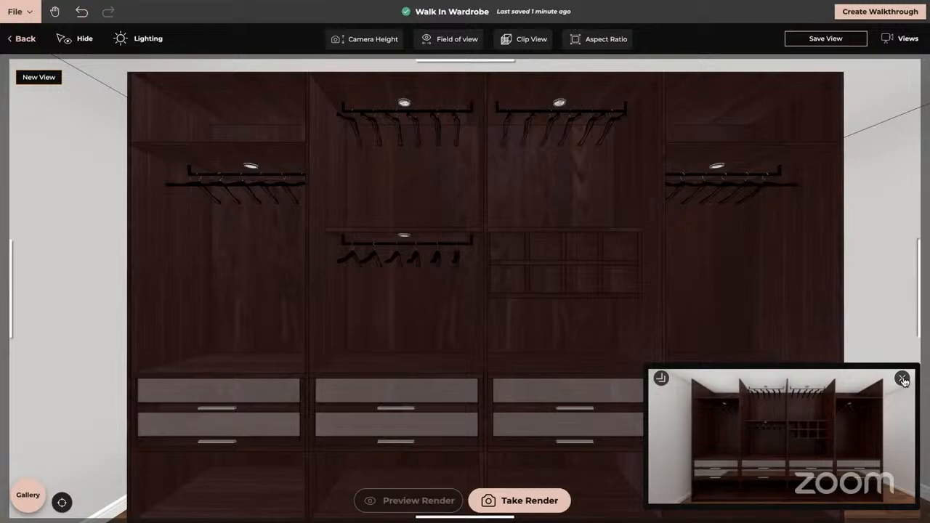
left_click(902, 379)
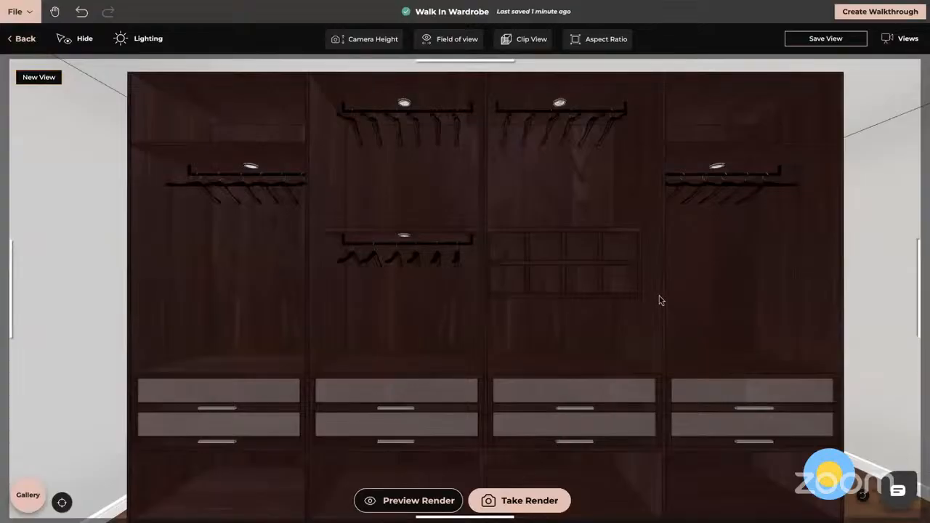
left_click(21, 44)
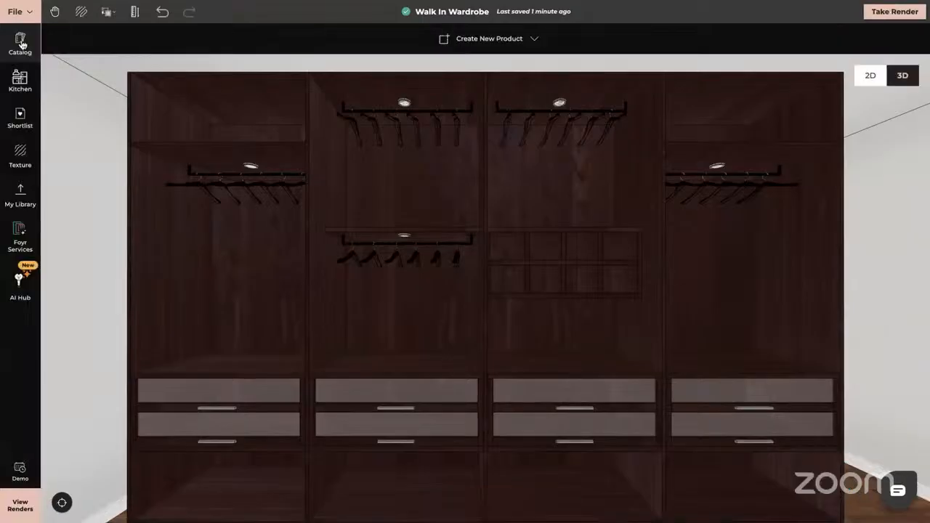
Search the catalog for "led strip lights" and place the Neutral Strip Light behind the upper hangers in the Rack Wardrobe's second bay
left_click(20, 48)
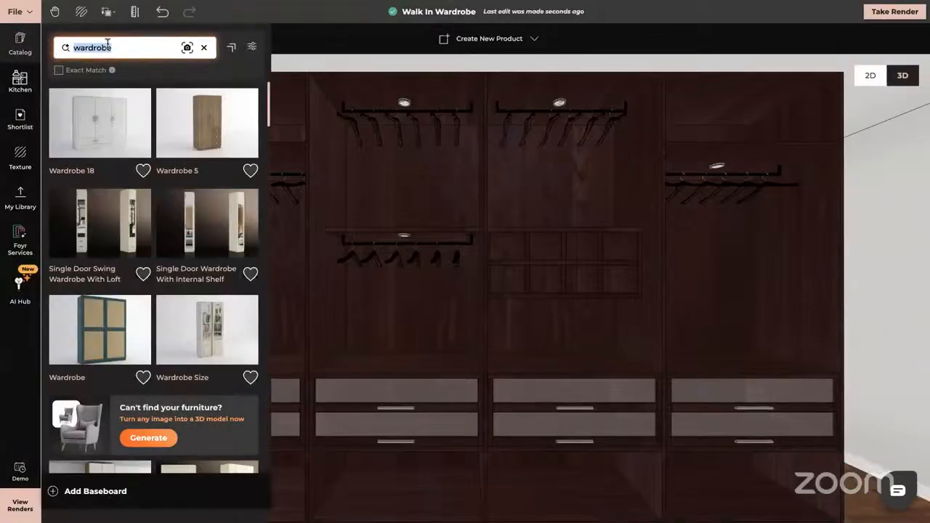
key("BackSpace")
type("led ")
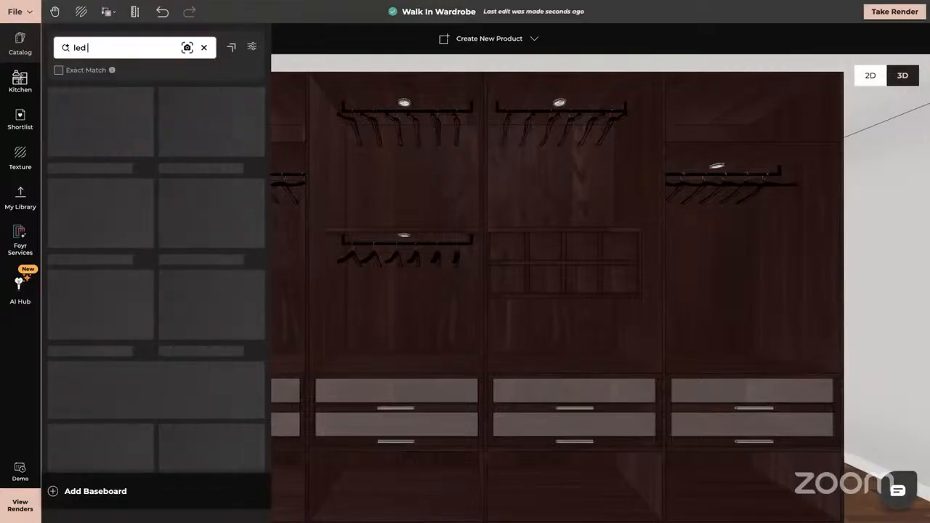
type("strip lights")
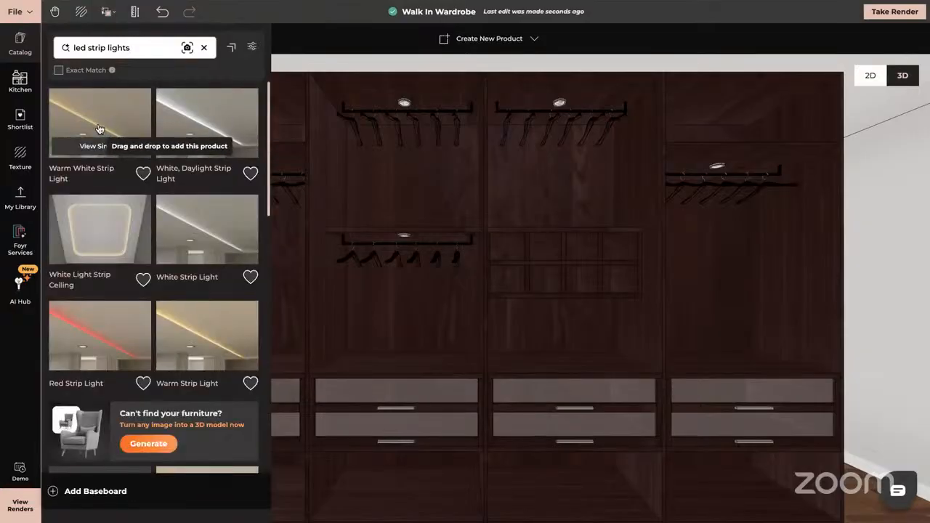
scroll(140, 217, "down", 5)
scroll(141, 217, "down", 3)
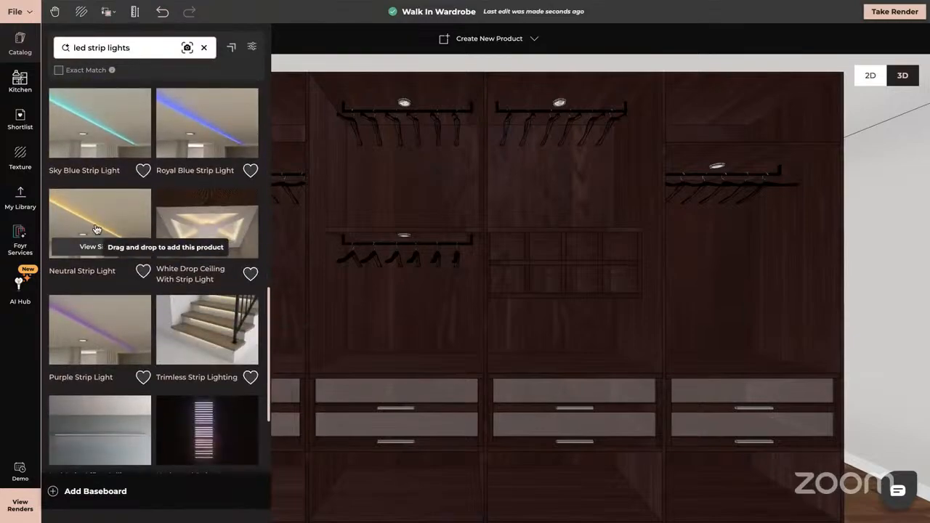
left_click_drag(98, 225, 414, 129)
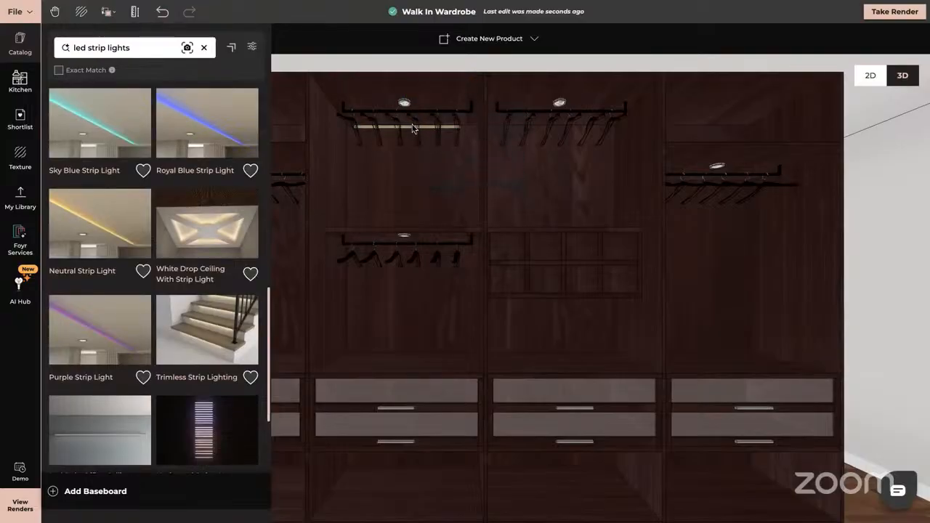
left_click(414, 128)
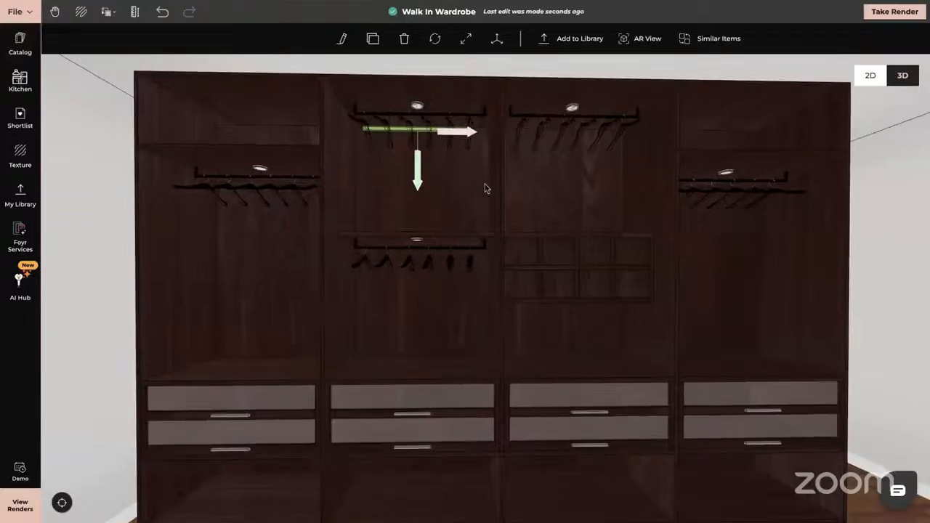
Raise the Neutral Strip Light above the spotlight and upper hangers, to the top of the Rack Wardrobe's second bay
left_click_drag(469, 187, 538, 108)
left_click(497, 39)
left_click_drag(605, 141, 674, 67)
left_click_drag(702, 226, 665, 230)
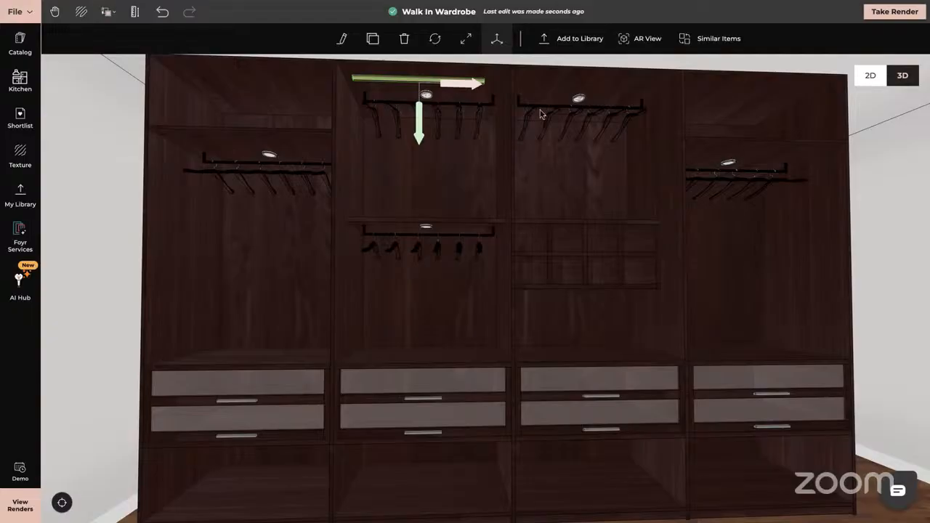
left_click(434, 40)
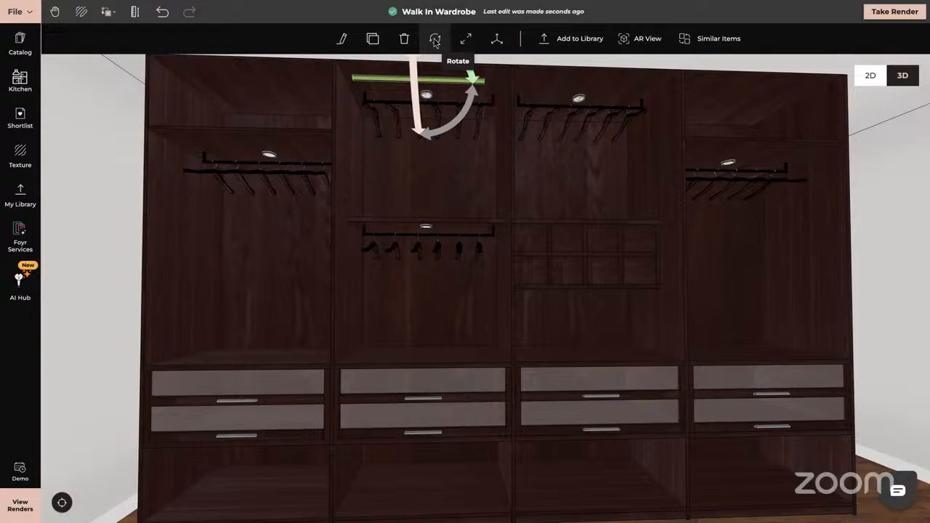
left_click(99, 211)
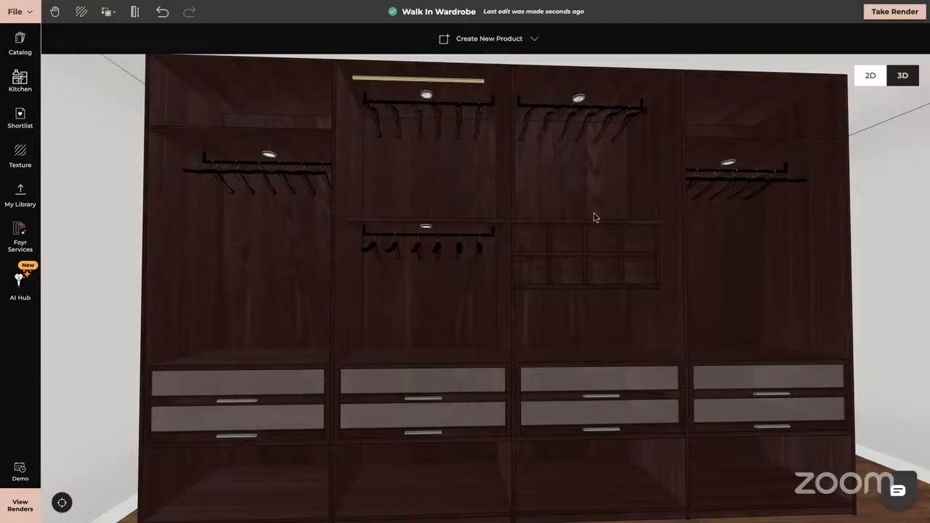
scroll(593, 217, "down", 5)
scroll(594, 217, "up", 5)
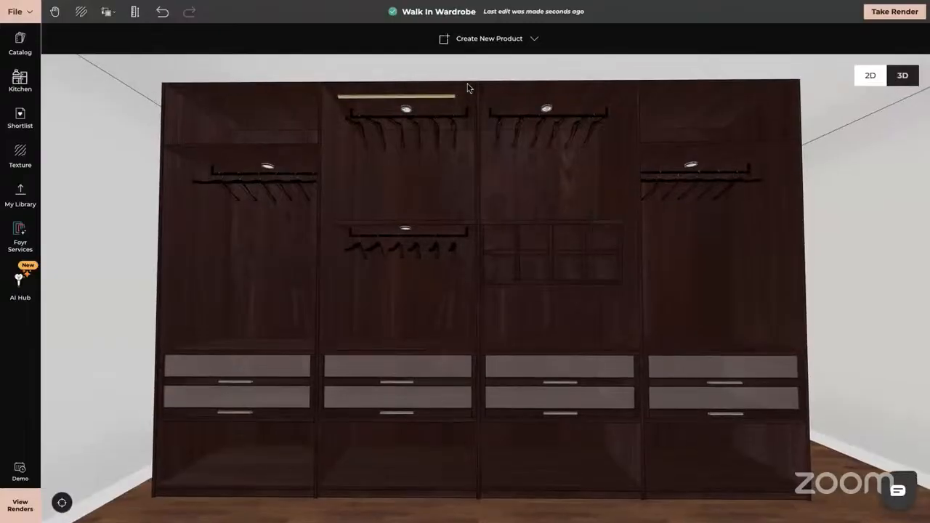
Delete the strip light and the Rack Wardrobe from the room
left_click(436, 102)
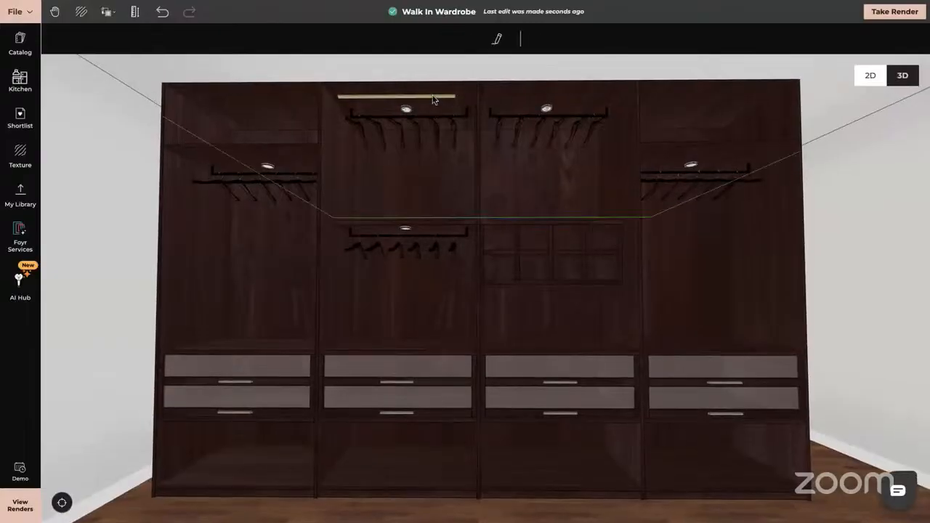
left_click(427, 100)
key("Delete")
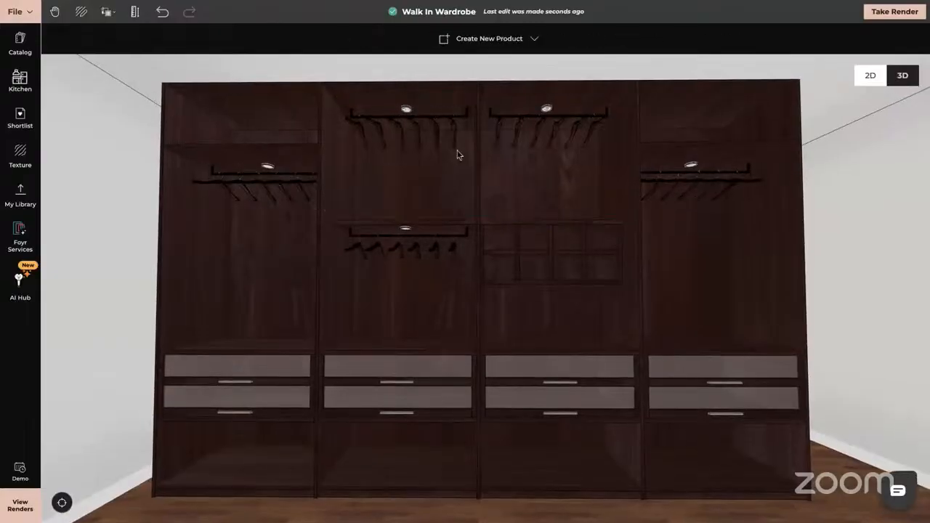
left_click(462, 182)
key("Delete")
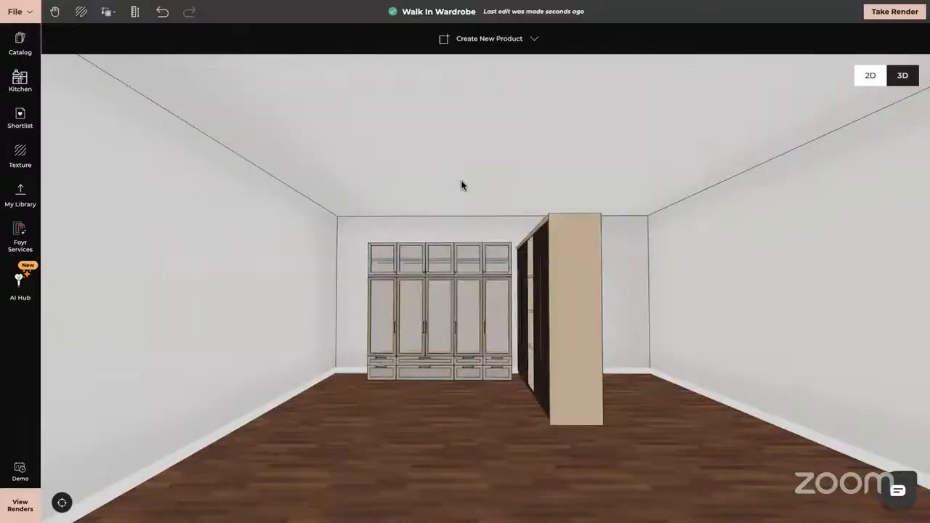
Search the catalog for "sliding wardrobe"
left_click(20, 43)
key("BackSpace")
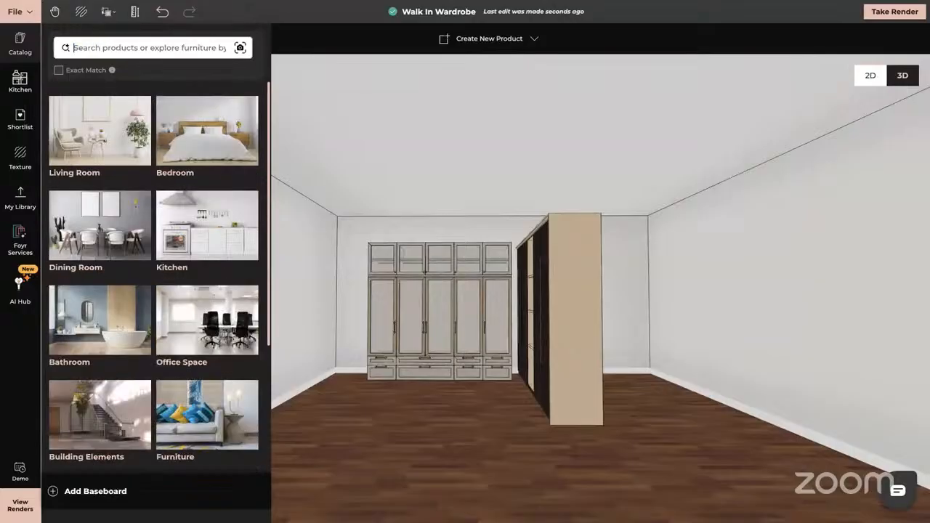
type("sli")
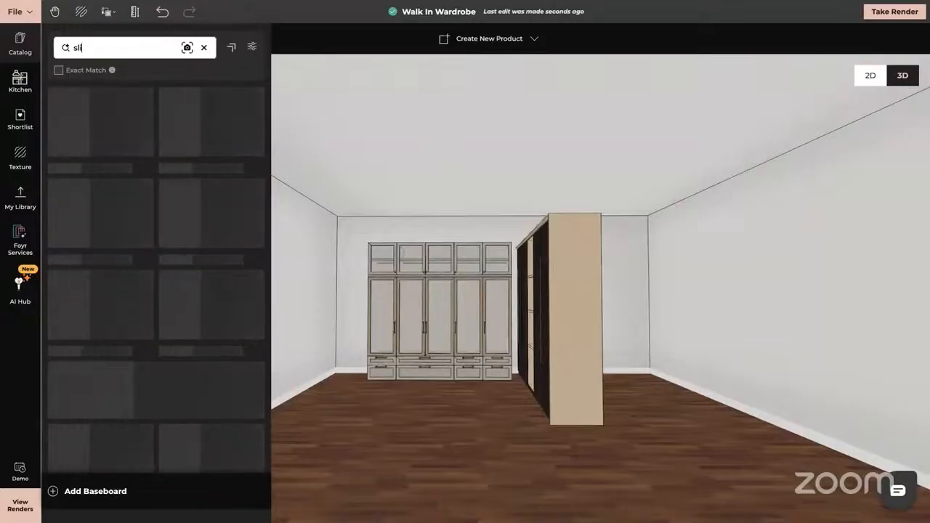
type("ding wa")
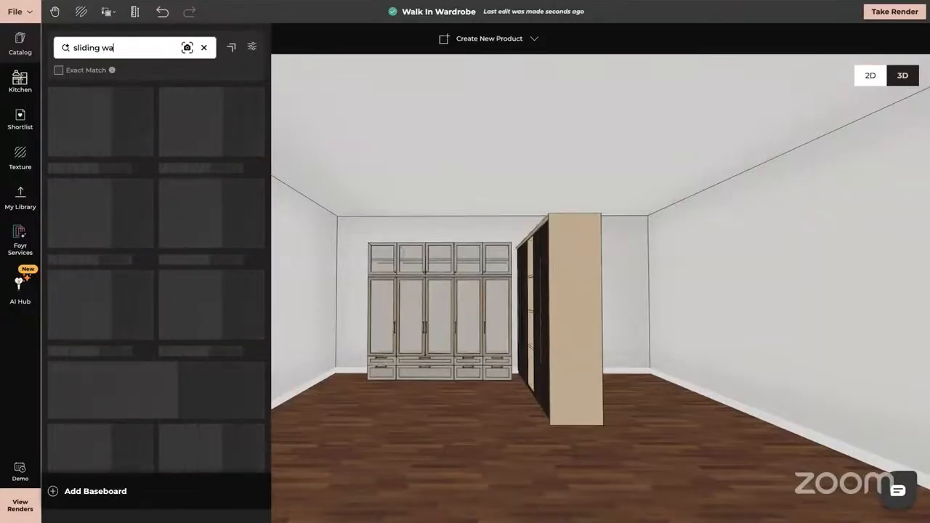
type("rdrobe")
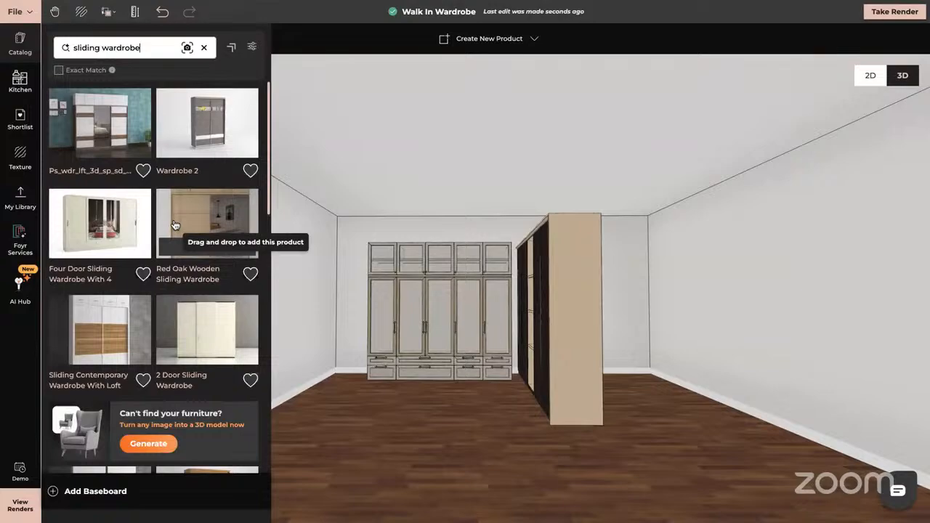
Find the Duo Colored Laminated Wardrobe in the search results and place it on the floor opposite the dark wardrobe
scroll(175, 226, "down", 5)
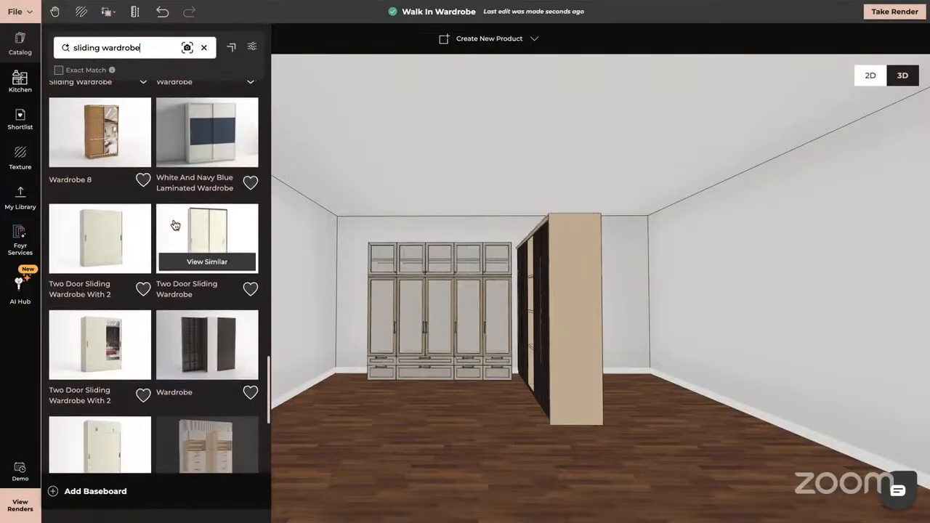
scroll(175, 226, "down", 3)
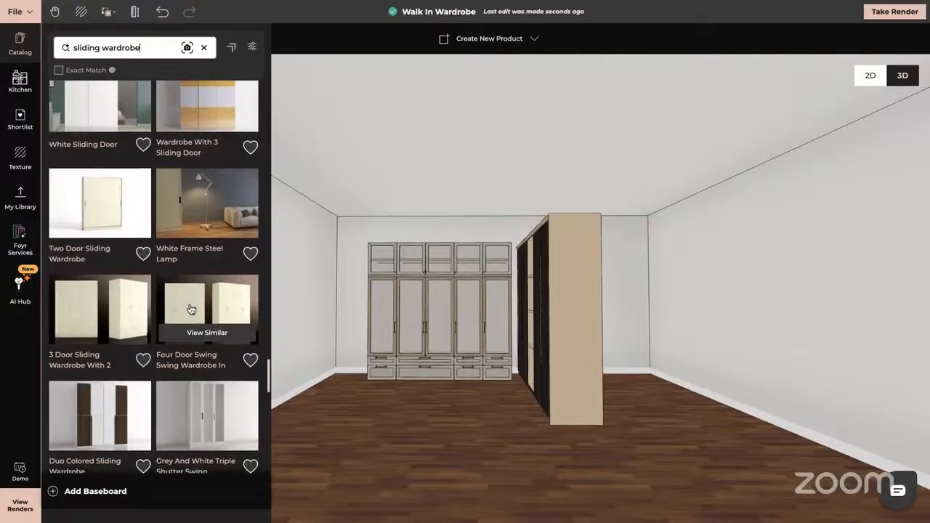
scroll(191, 309, "down", 8)
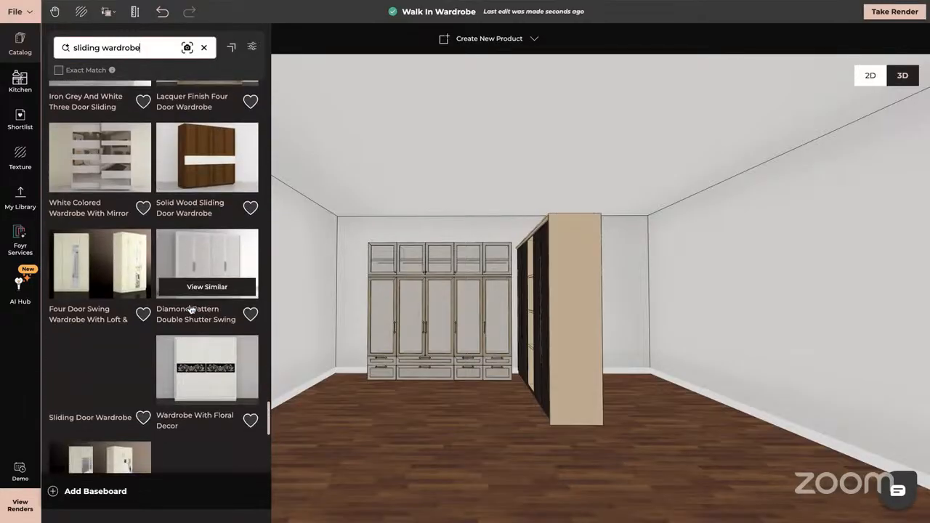
scroll(191, 310, "down", 1)
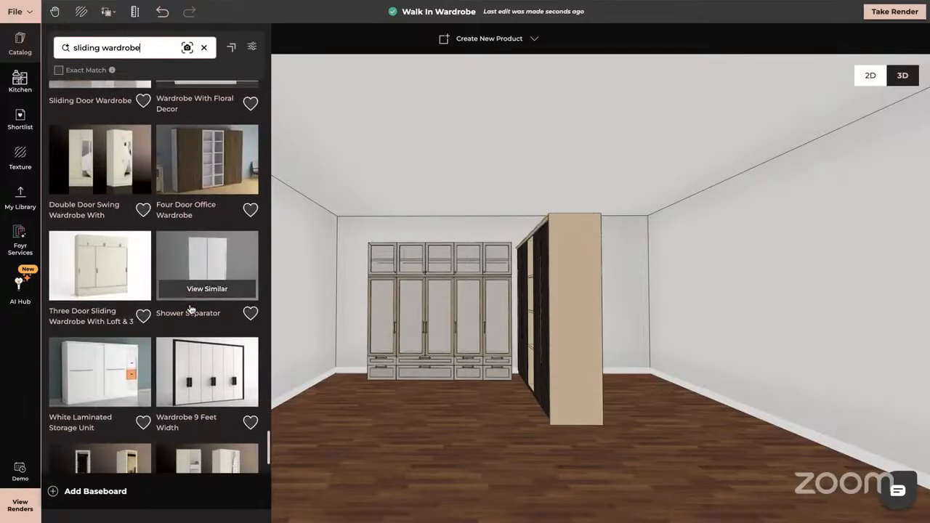
scroll(190, 309, "down", 1)
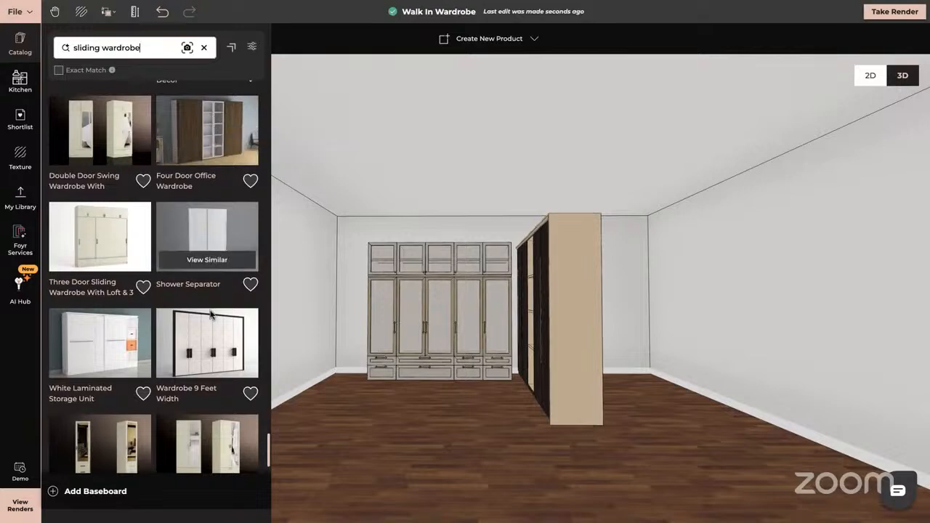
scroll(207, 327, "down", 2)
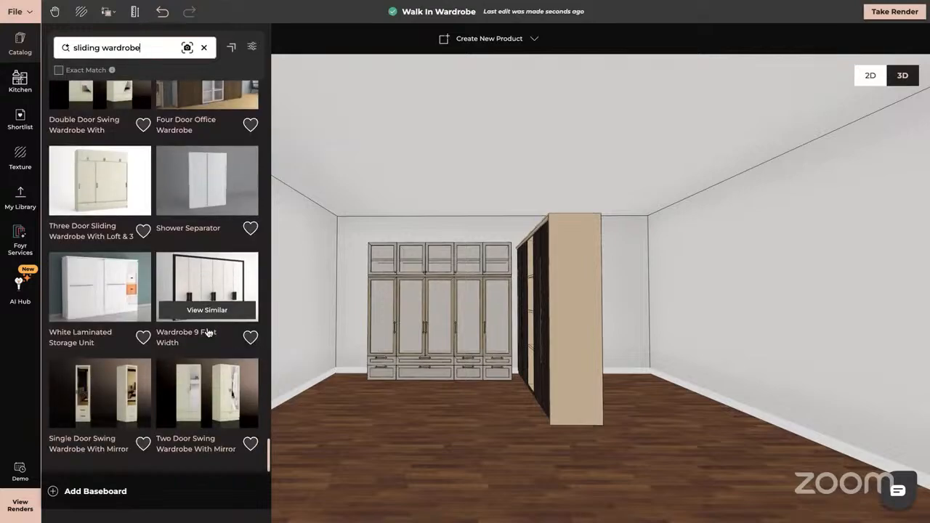
scroll(207, 332, "down", 5)
scroll(207, 332, "down", 5)
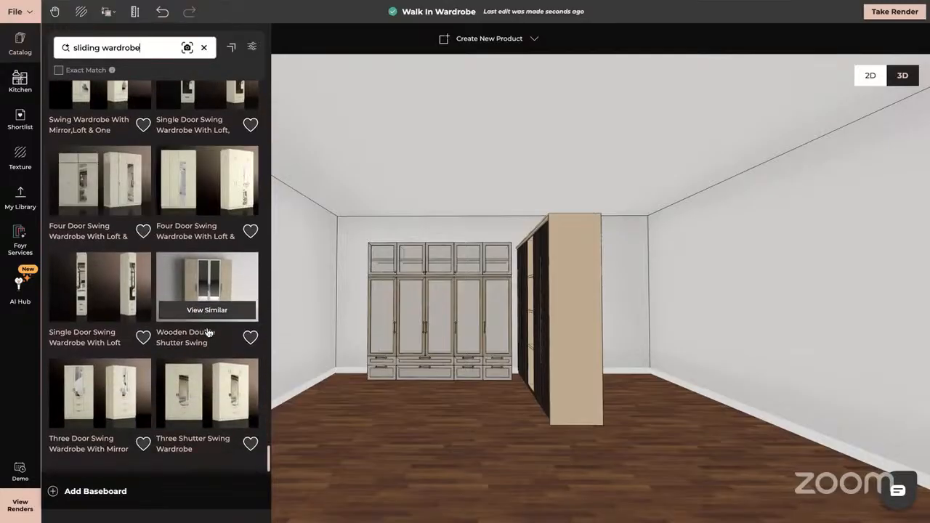
scroll(208, 332, "down", 5)
left_click_drag(106, 183, 350, 429)
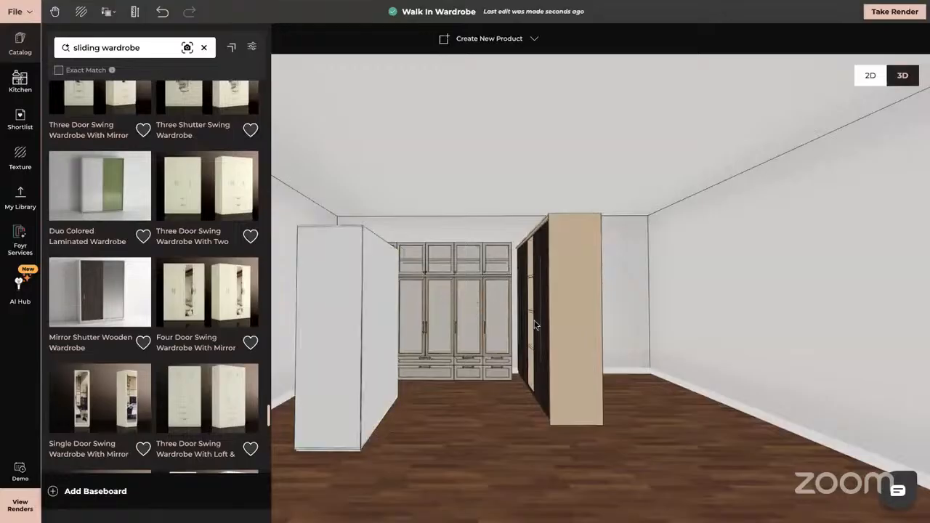
Rotate the Duo Colored Laminated Wardrobe so its white and green sliding doors face the viewer
left_click(349, 354)
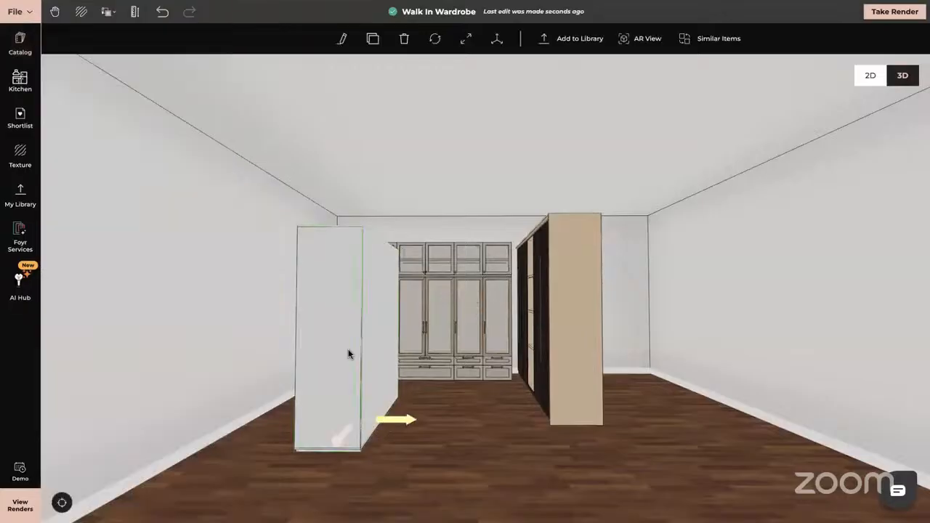
left_click(435, 40)
left_click_drag(344, 444, 294, 396)
Copy the texture and material of the rear wardrobe's door panel onto both sliding doors of the Duo Colored Laminated Wardrobe
left_click(104, 12)
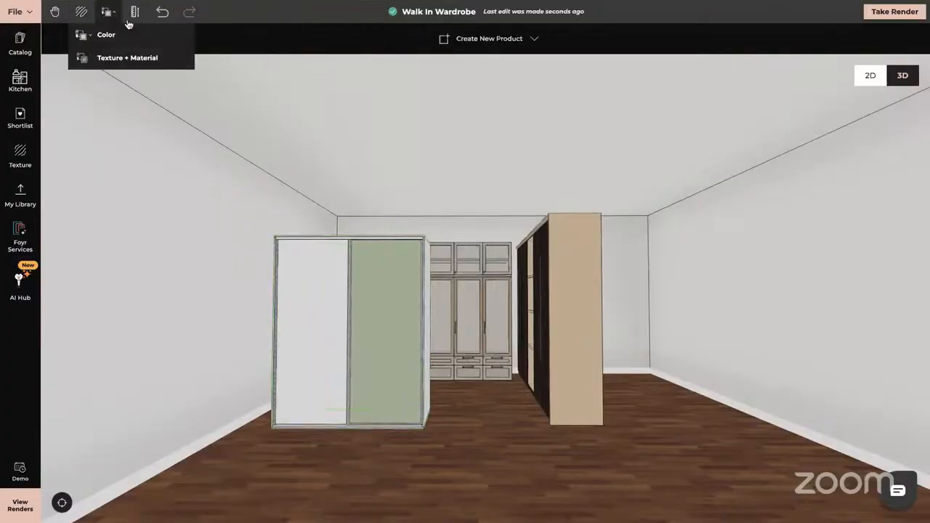
left_click(142, 58)
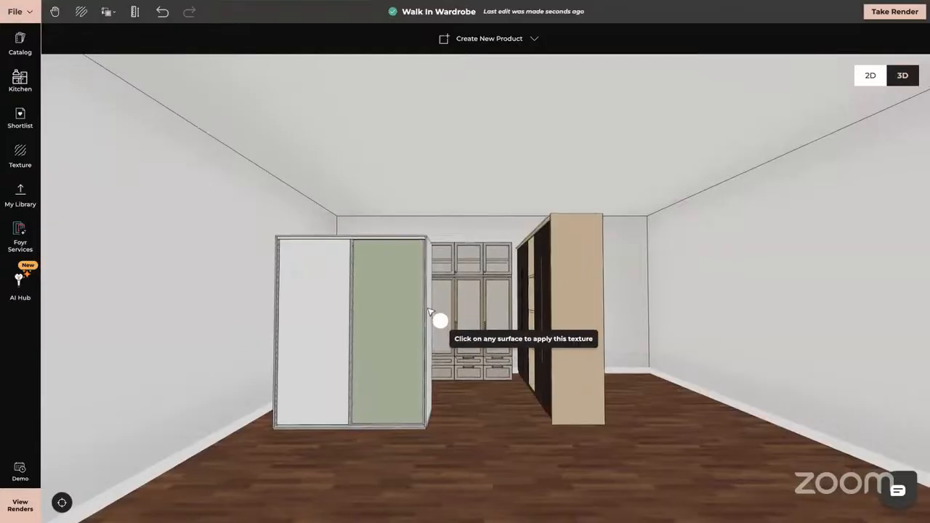
left_click(480, 330)
left_click(324, 311)
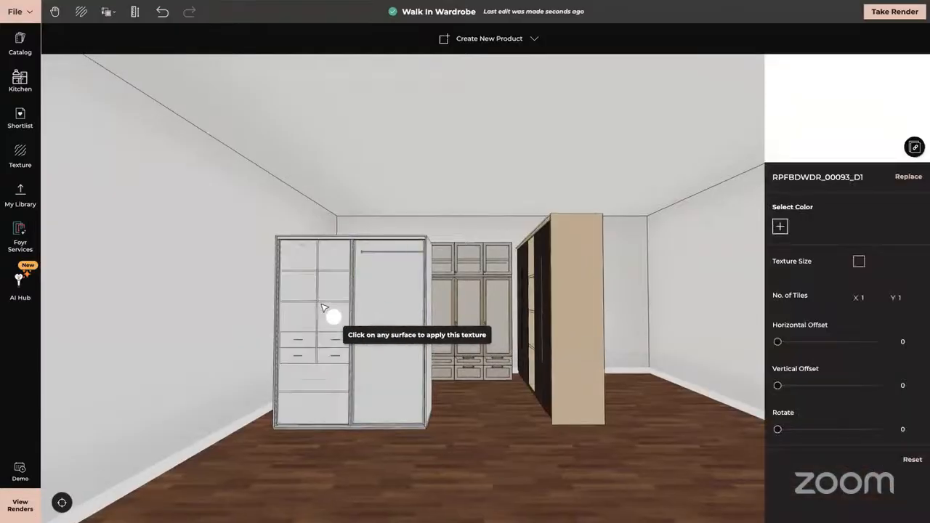
left_click(18, 373)
Examine the sliding wardrobe's shelves, drawers and hanging rails through its transparent doors, up close and from different angles
left_click_drag(330, 305, 329, 309)
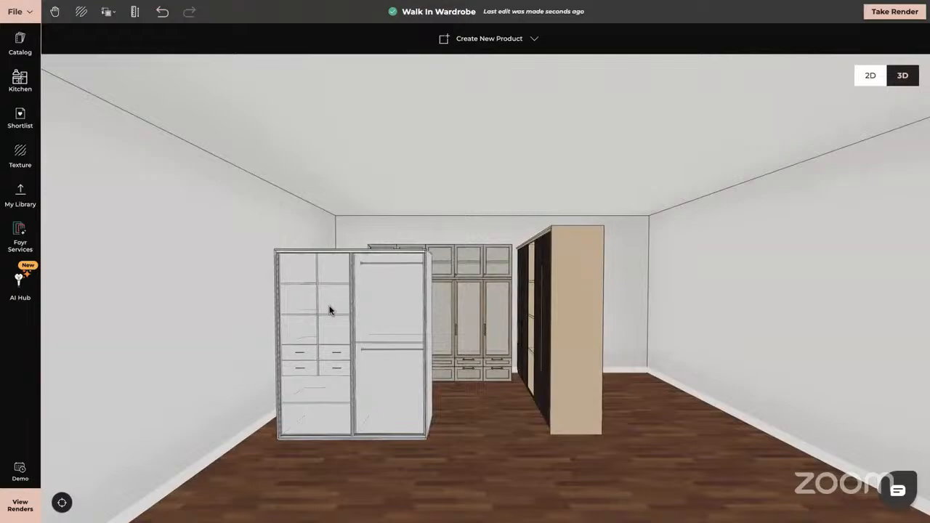
scroll(330, 359, "up", 5)
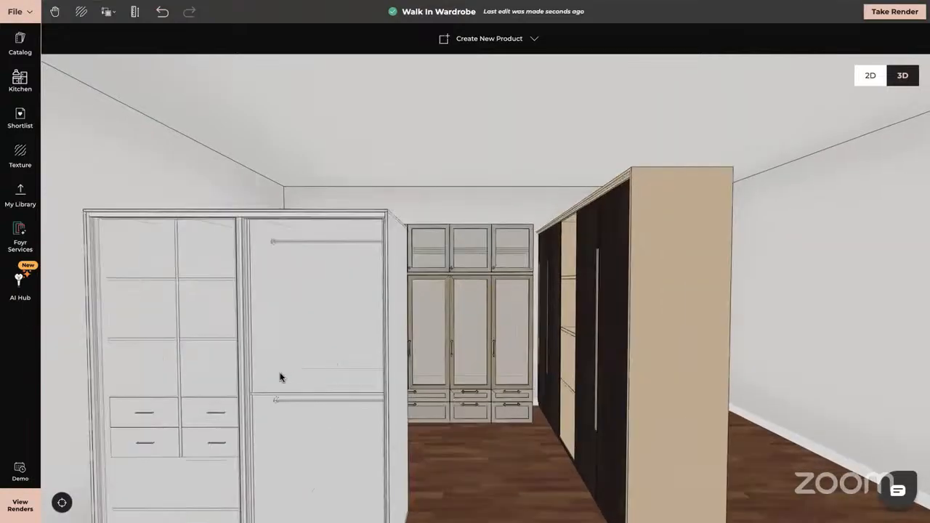
left_click_drag(300, 345, 339, 308)
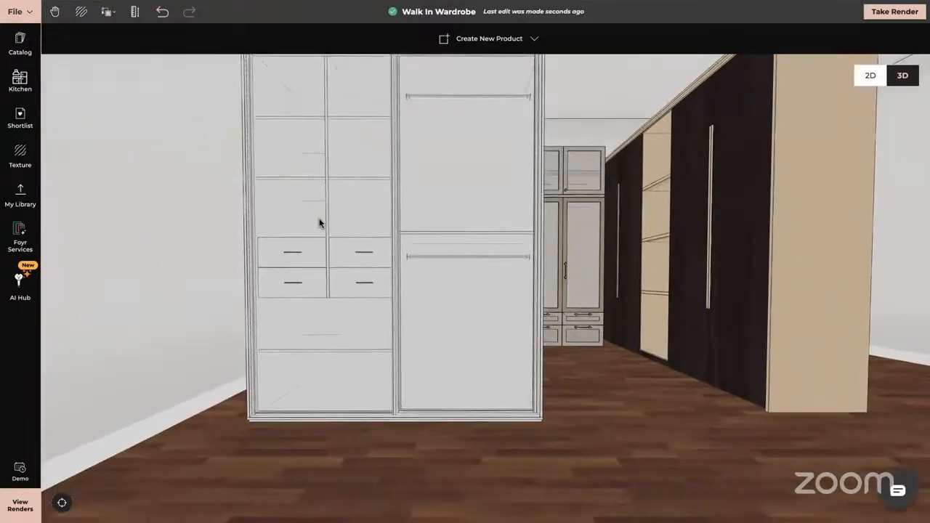
scroll(311, 199, "up", 5)
right_click_drag(316, 201, 377, 258)
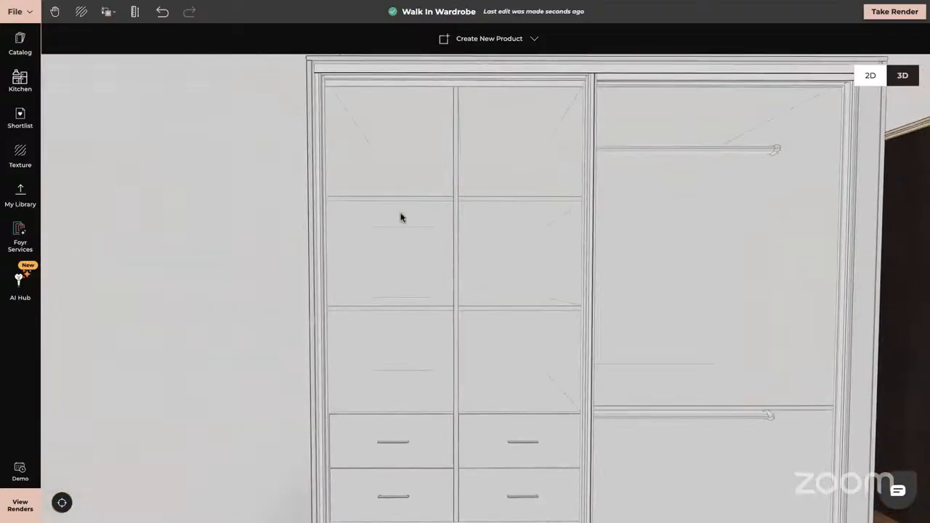
left_click_drag(399, 212, 439, 234)
scroll(440, 238, "down", 5)
scroll(760, 274, "up", 3)
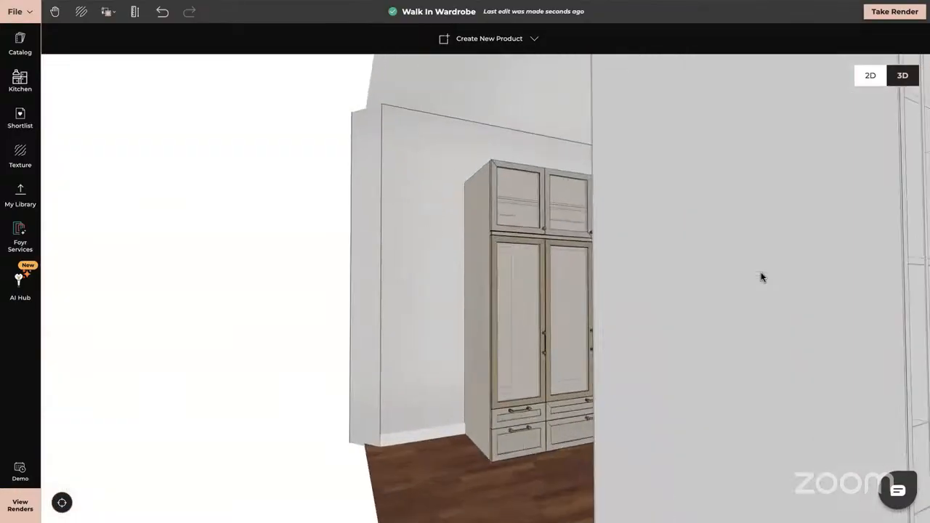
left_click_drag(743, 276, 607, 266)
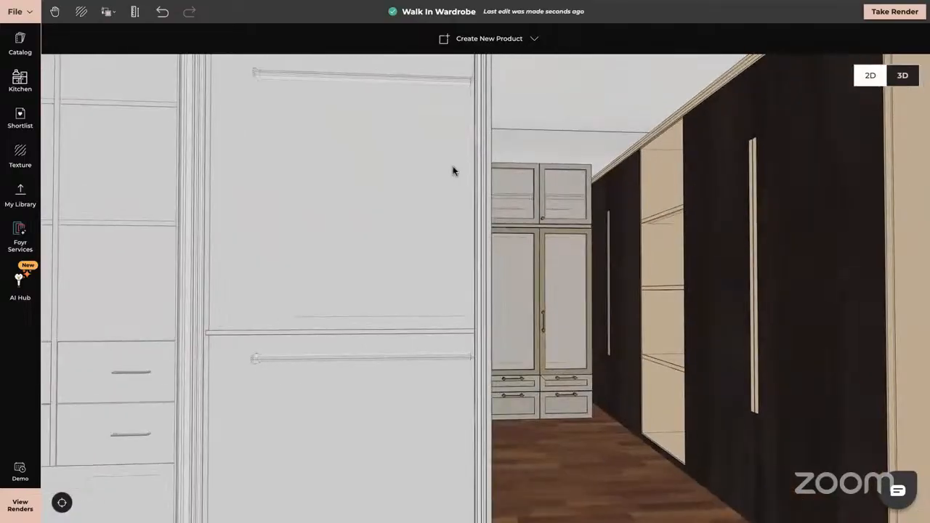
Delete the sliding wardrobe and the dark wardrobe with open shelves, keeping only the grey five-door wardrobe
left_click(382, 197)
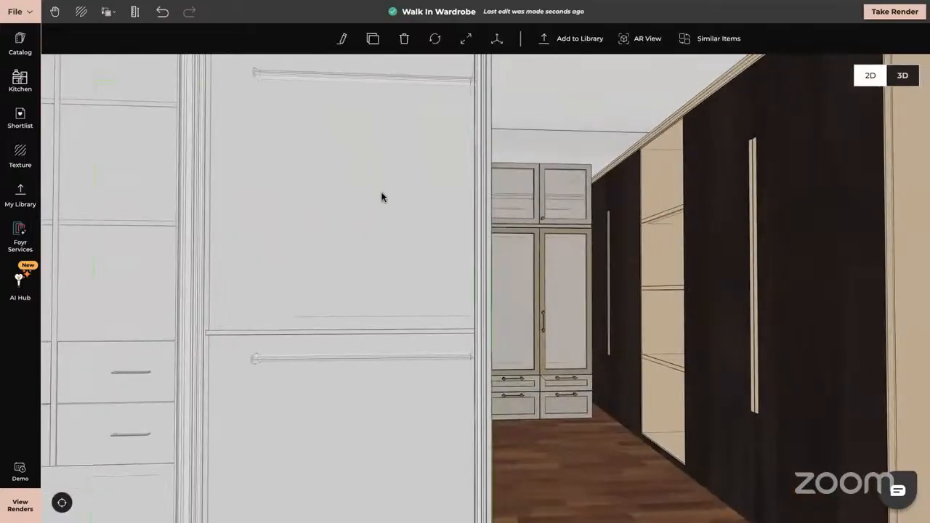
left_click(715, 242)
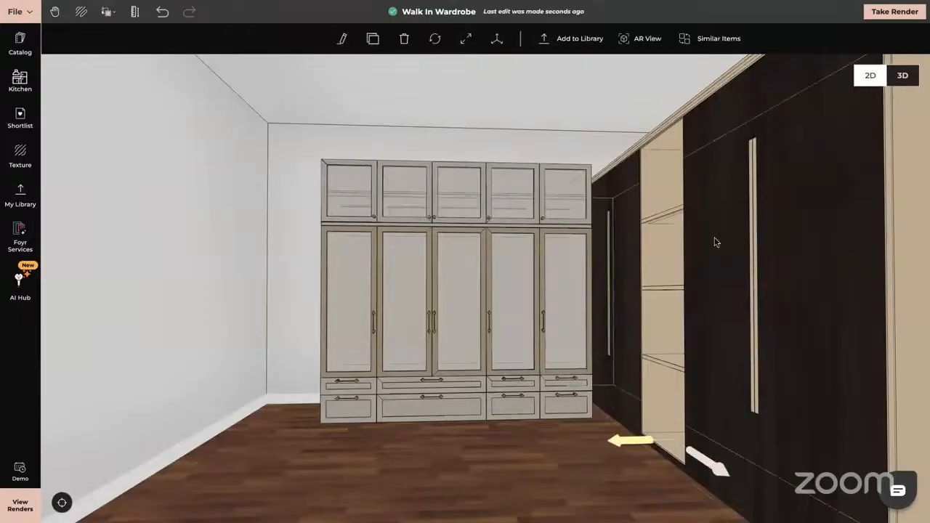
key("Delete")
Stretch the grey five-door wardrobe upward toward the ceiling with the Scale tool to increase its height
left_click(456, 253)
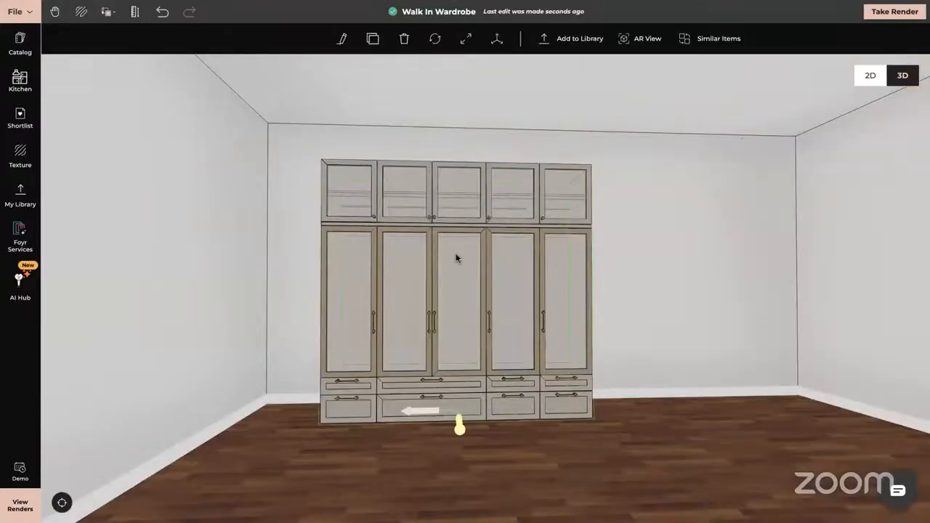
left_click(467, 40)
left_click(460, 172)
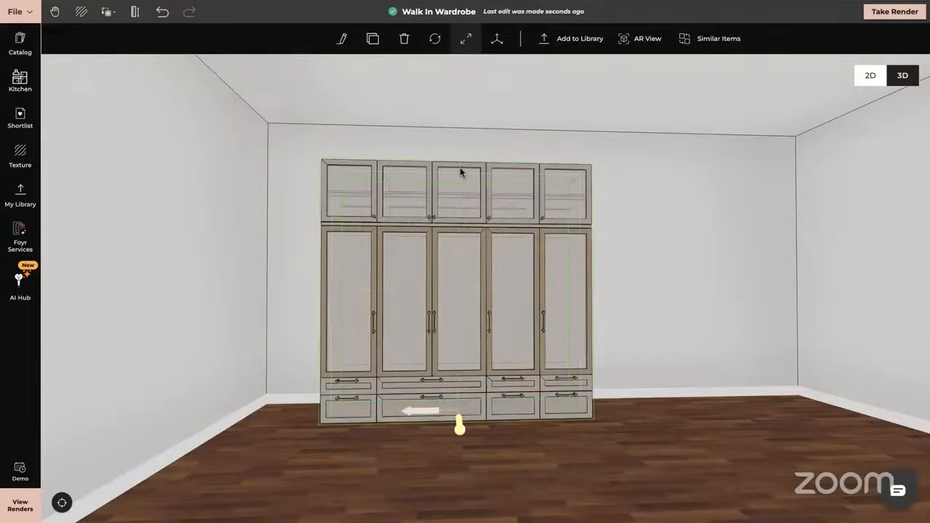
left_click(467, 41)
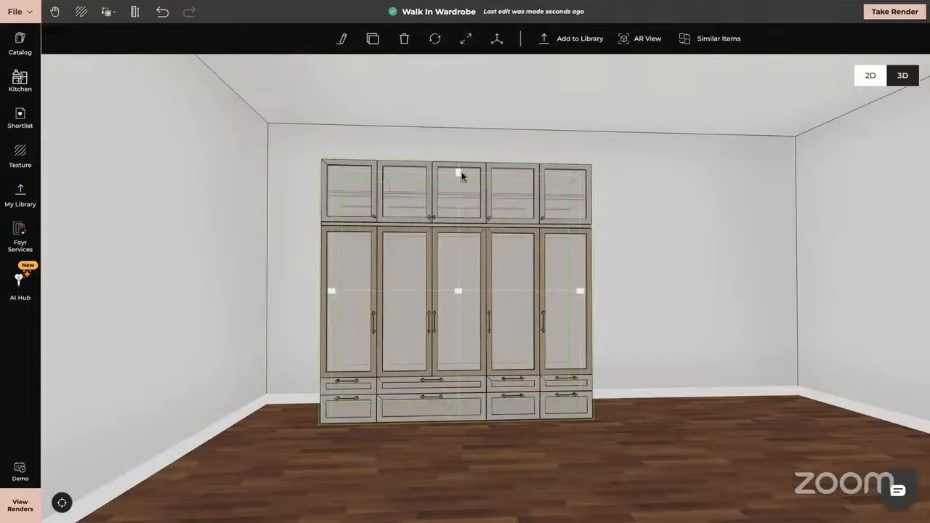
left_click_drag(462, 172, 454, 111)
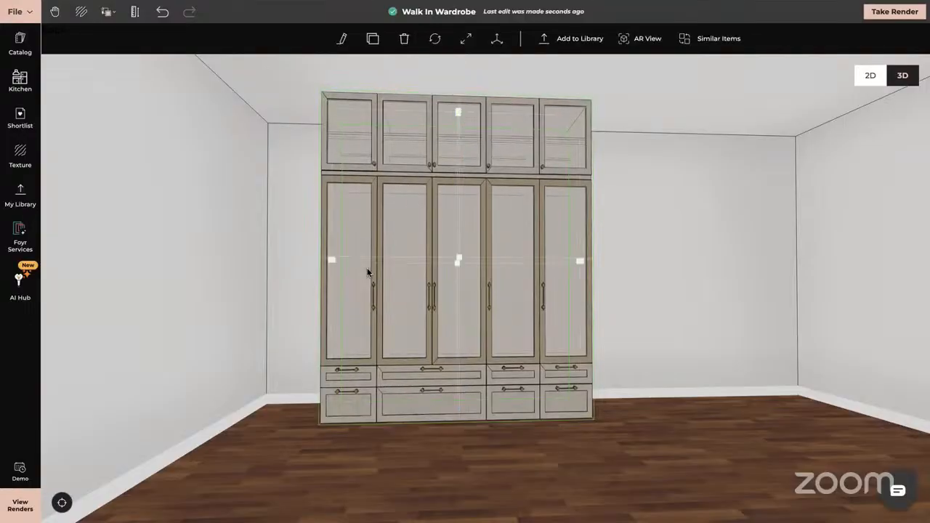
Widen the grey five-door wardrobe with the Scale tool so it reaches the side wall, to about 3.28 m
left_click_drag(332, 263, 251, 256)
scroll(473, 320, "down", 2)
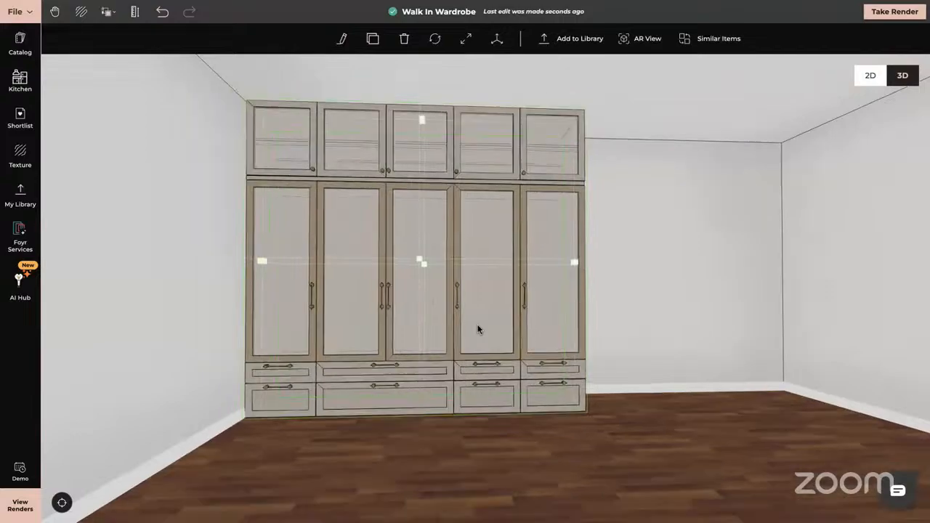
left_click_drag(653, 405, 627, 415)
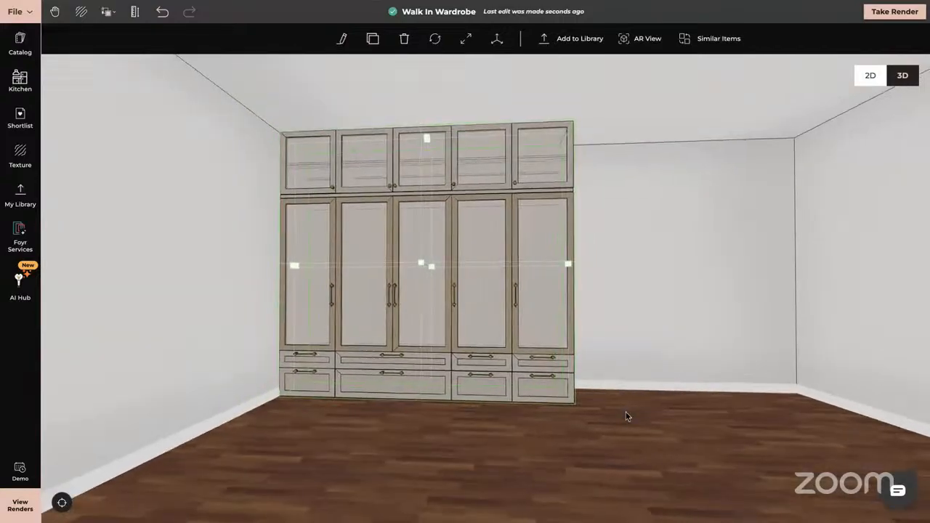
In the 2D plan, set the grey wardrobe's width to 3 m and slide it back into the room's corner
left_click(873, 79)
left_click(375, 302)
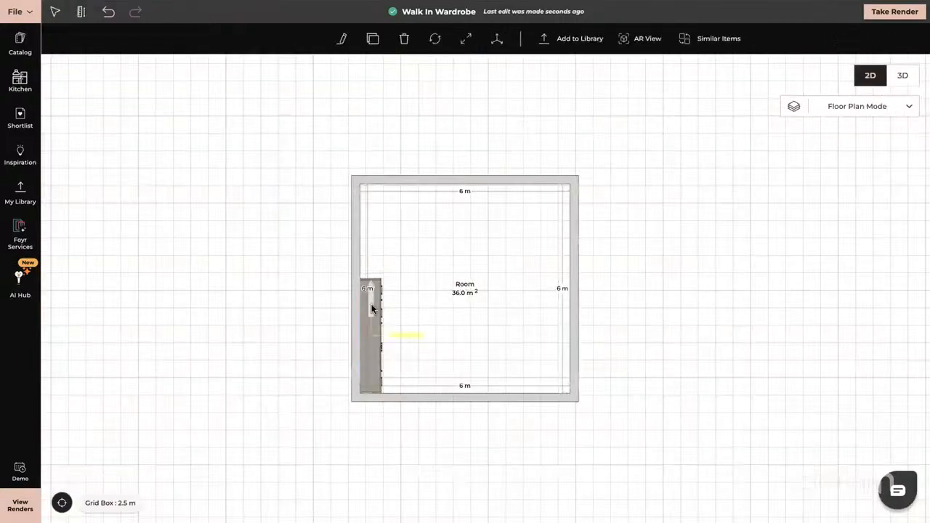
left_click(343, 40)
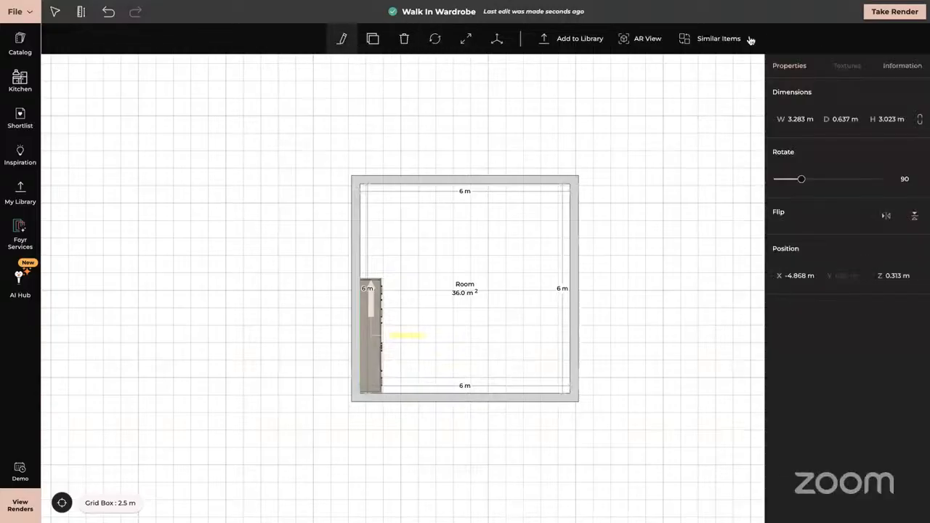
left_click(797, 119)
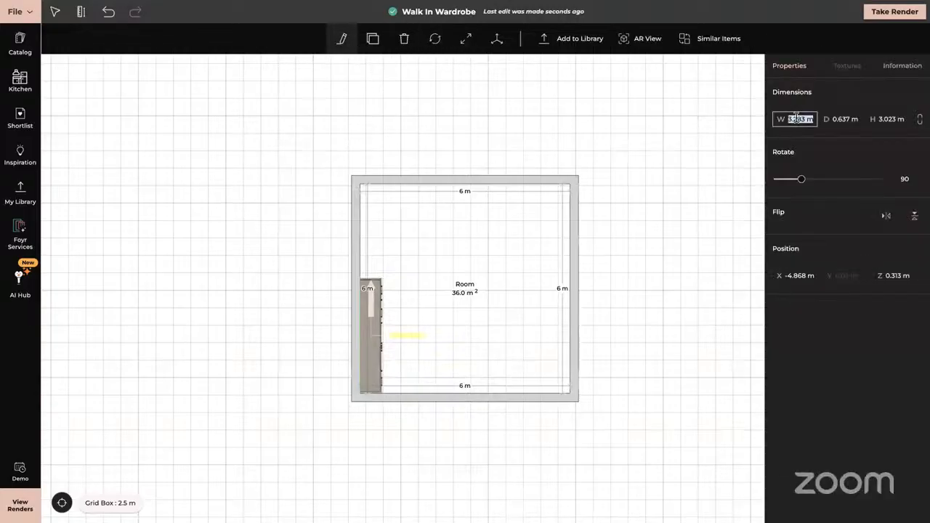
type("3")
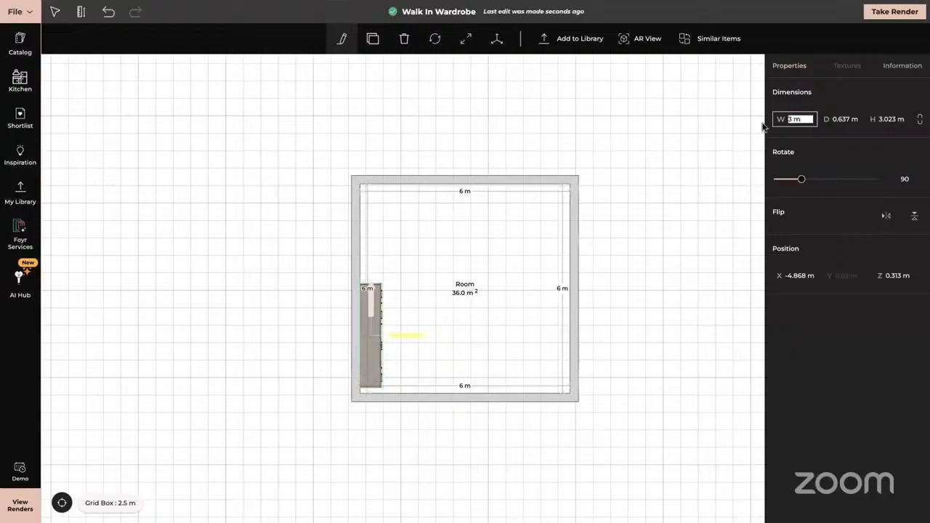
left_click(372, 289)
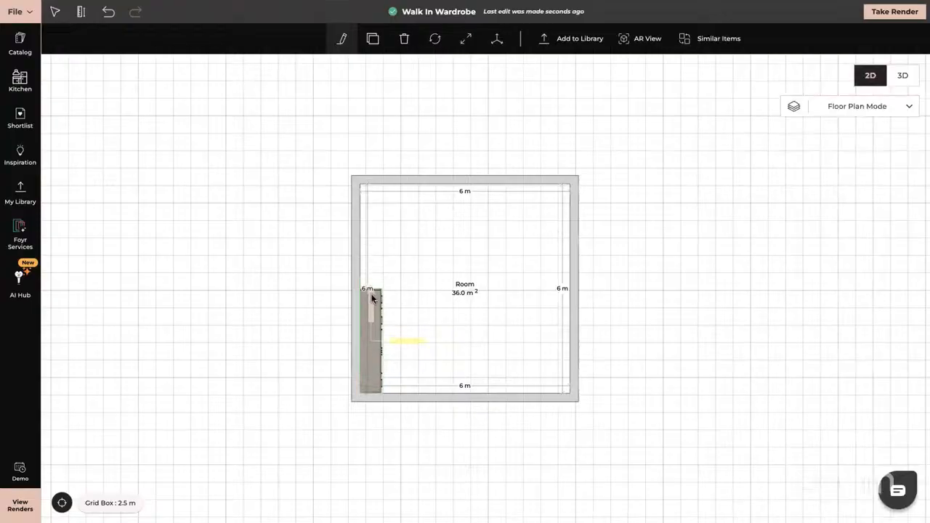
Duplicate the grey wardrobe and place the copy end to end with it on the remaining half of the same wall
left_click(373, 38)
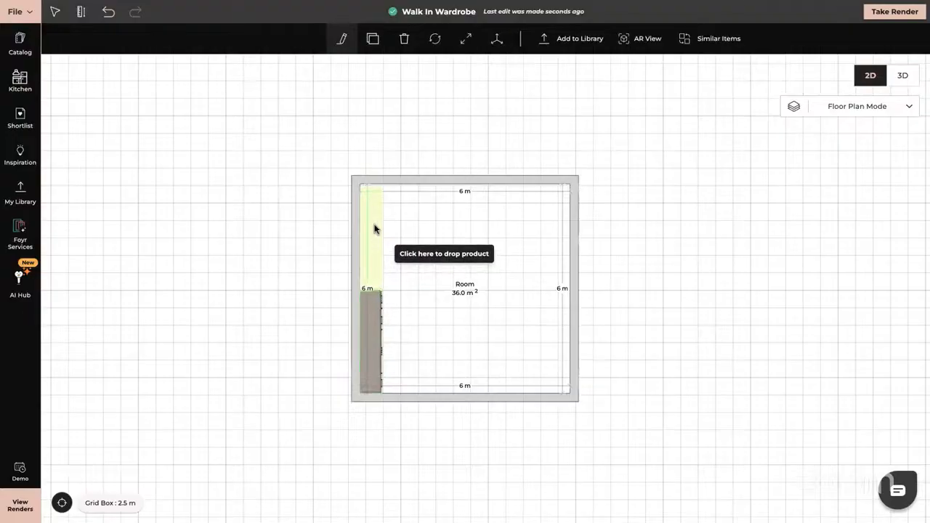
left_click(375, 229)
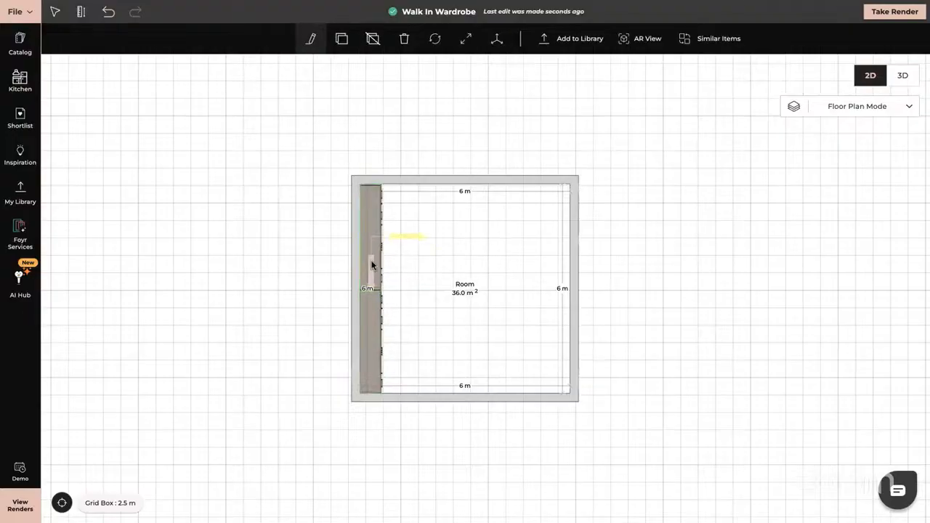
left_click(374, 360)
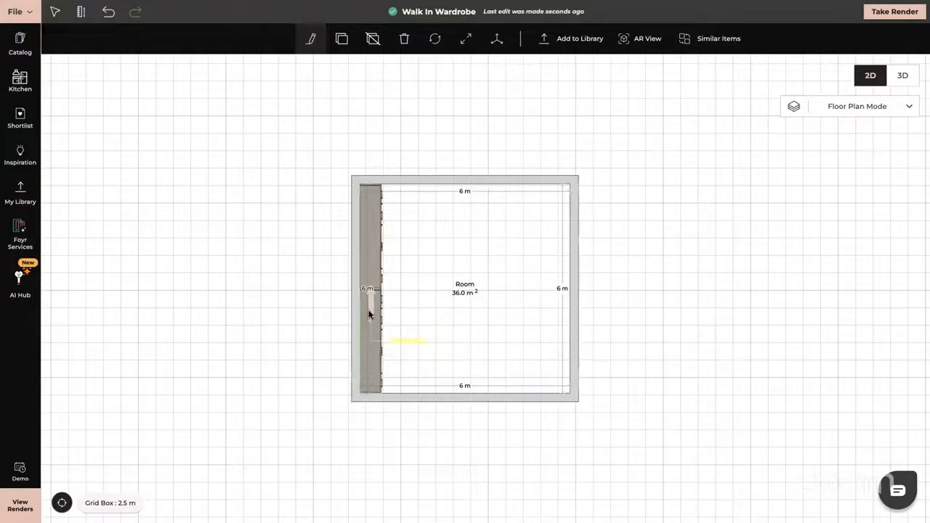
Examine the full row of two grey wardrobes along the wall in 3D, ending with a frontal view
left_click(902, 76)
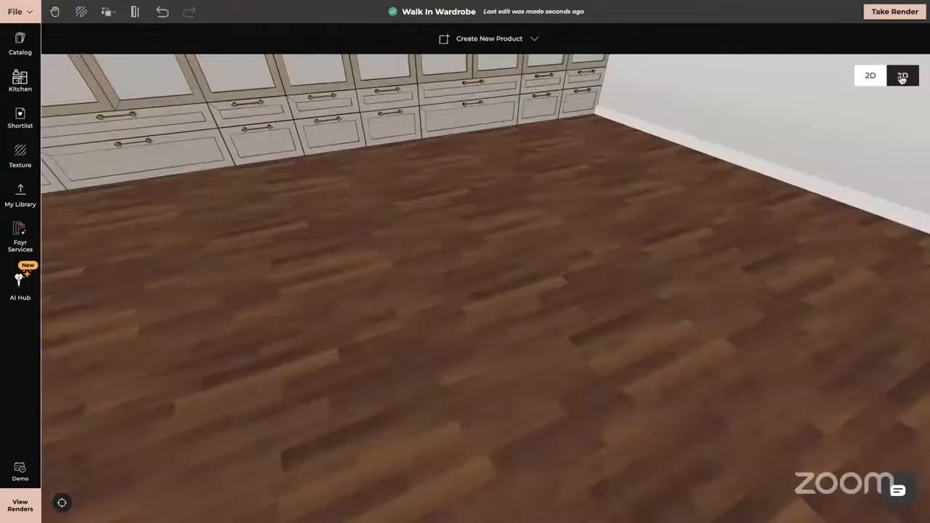
left_click_drag(409, 255, 453, 378)
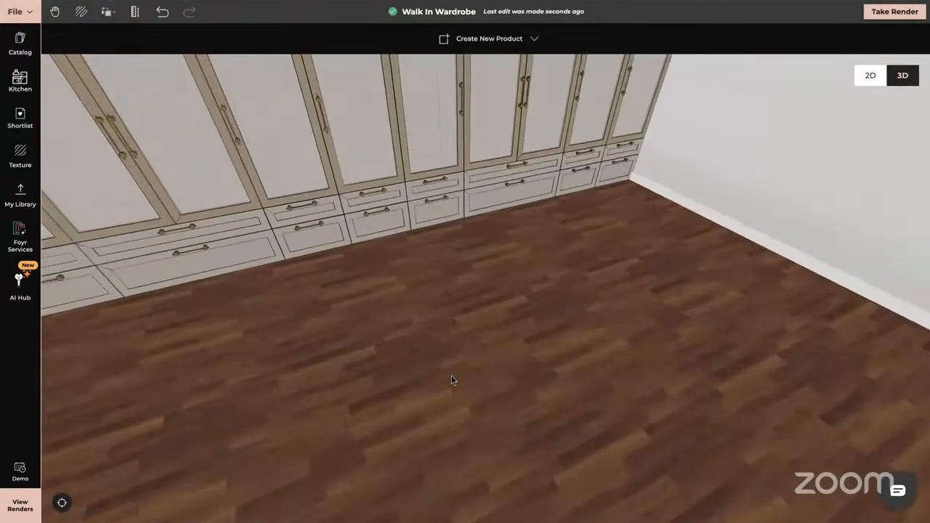
left_click_drag(430, 339, 417, 333)
left_click_drag(417, 375, 396, 521)
scroll(436, 271, "up", 3)
left_click_drag(436, 270, 440, 261)
scroll(189, 273, "up", 2)
right_click_drag(220, 300, 373, 242)
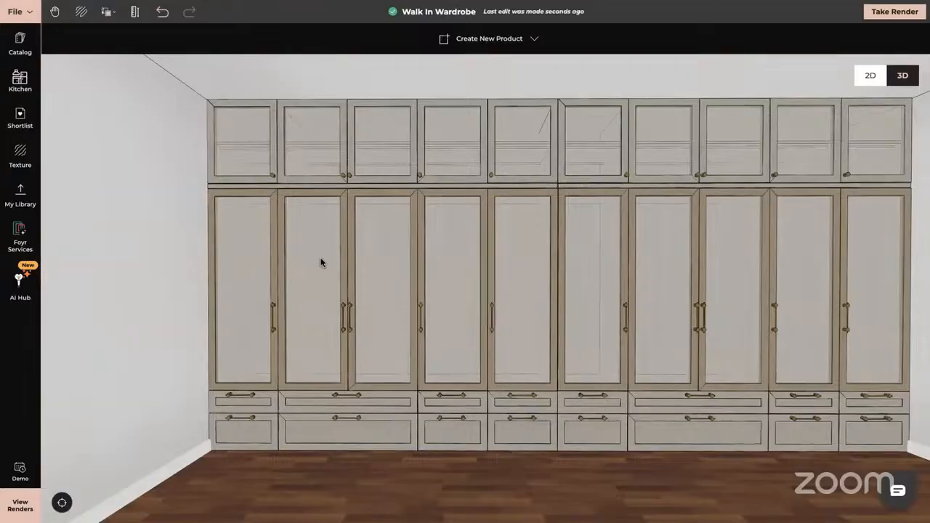
Examine a wardrobe's door panels up close and undo the last change made to the wardrobe
left_click(320, 258)
scroll(320, 257, "up", 3)
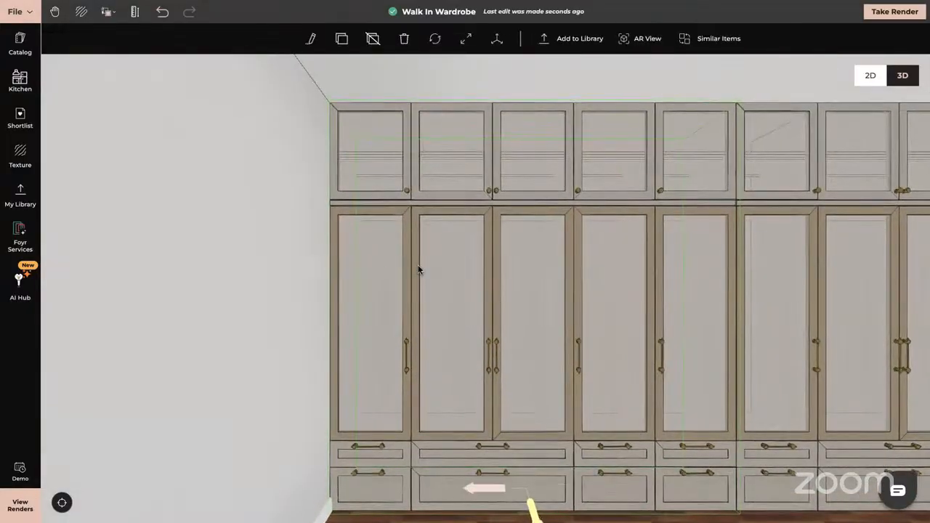
scroll(417, 268, "up", 5)
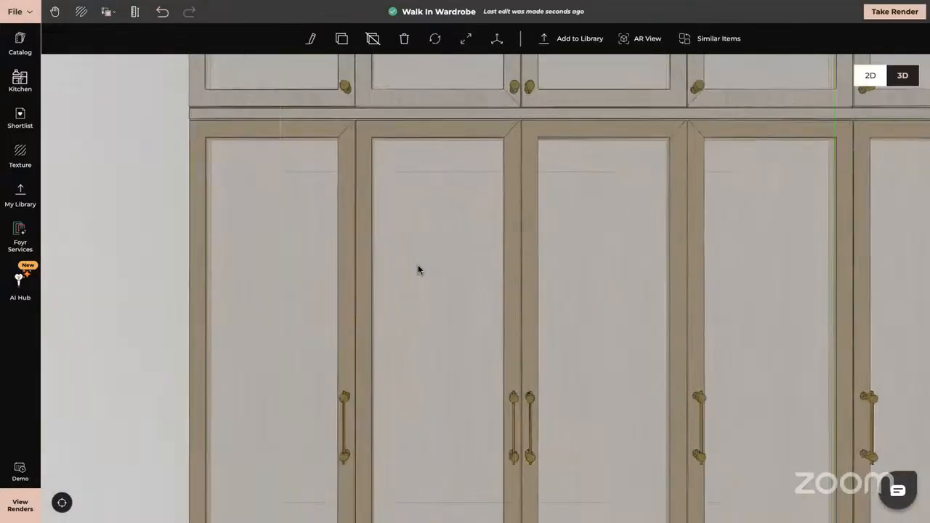
scroll(418, 269, "up", 5)
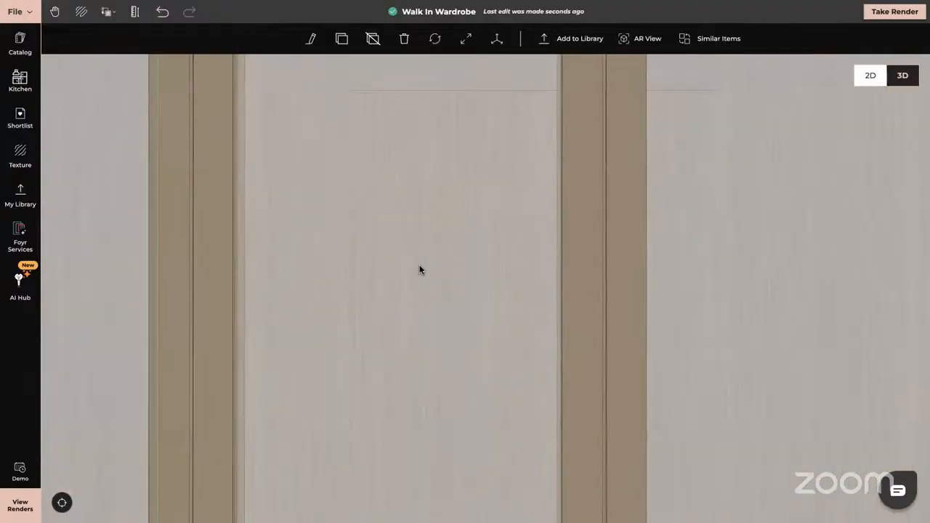
scroll(419, 270, "up", 2)
mouse_move(419, 270)
left_mouse_down()
mouse_move(604, 259)
mouse_move(458, 266)
mouse_move(476, 269)
left_mouse_up()
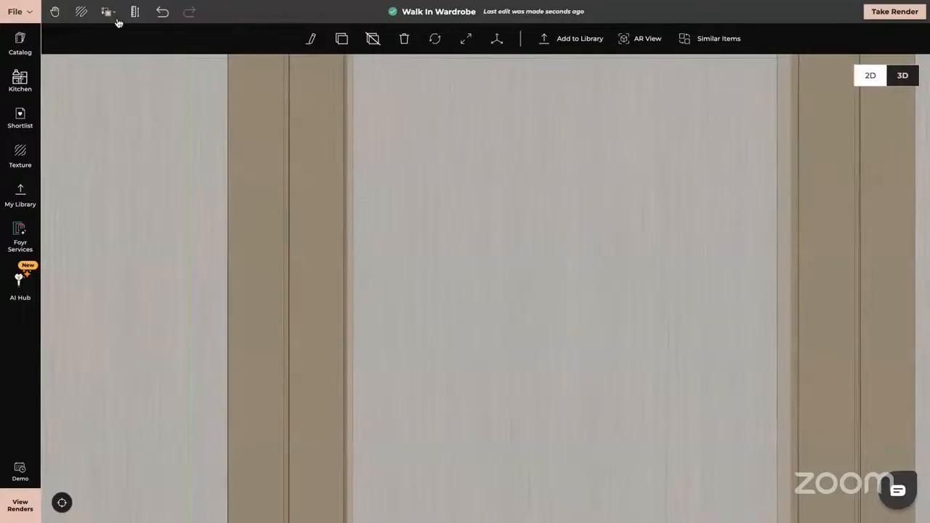
left_click(162, 11)
Examine the wardrobe's interior, door panels and frames up close from different angles
left_click_drag(194, 267, 571, 247)
left_click_drag(267, 251, 213, 253)
scroll(321, 225, "up", 2)
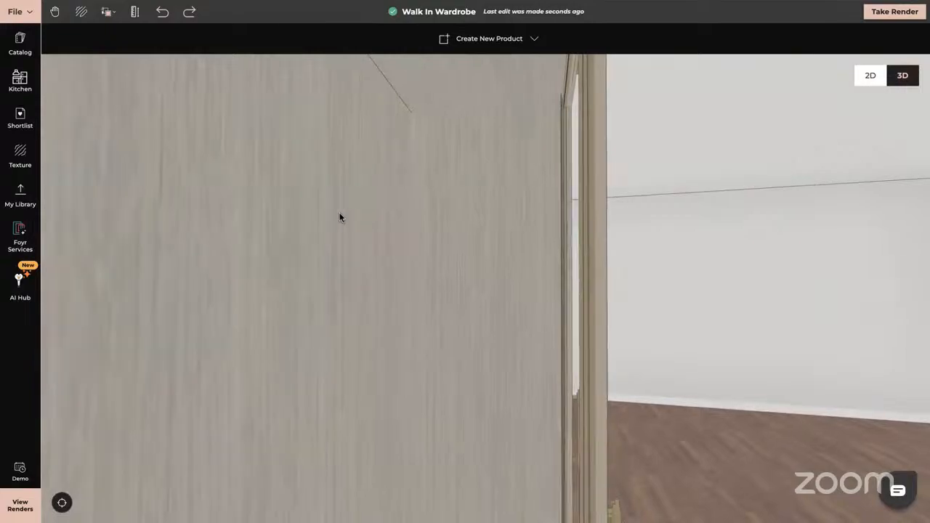
scroll(350, 198, "down", 2)
scroll(350, 198, "up", 5)
left_click_drag(350, 199, 233, 201)
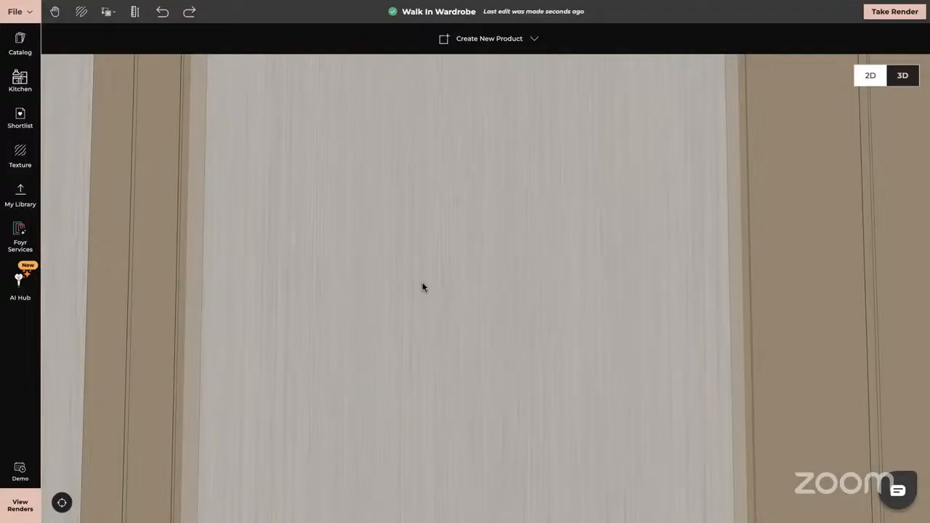
scroll(422, 282, "down", 4)
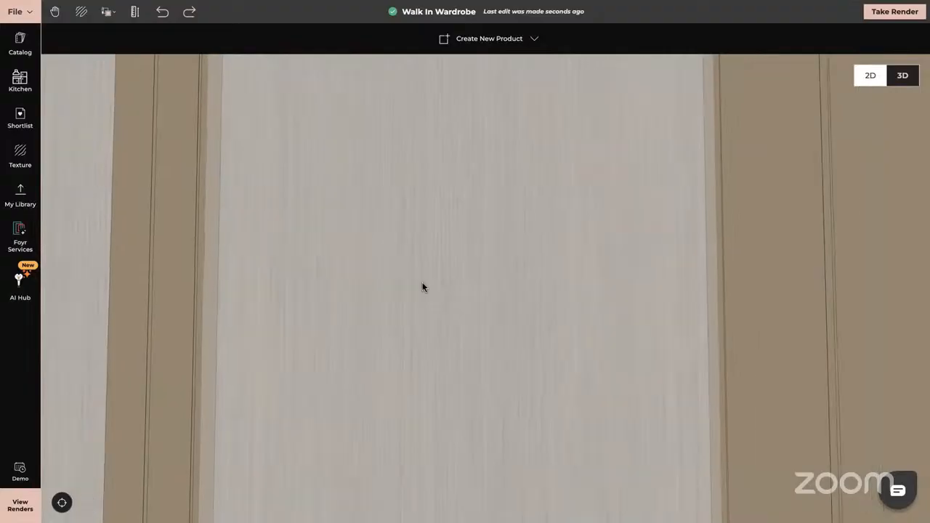
left_click_drag(422, 282, 642, 266)
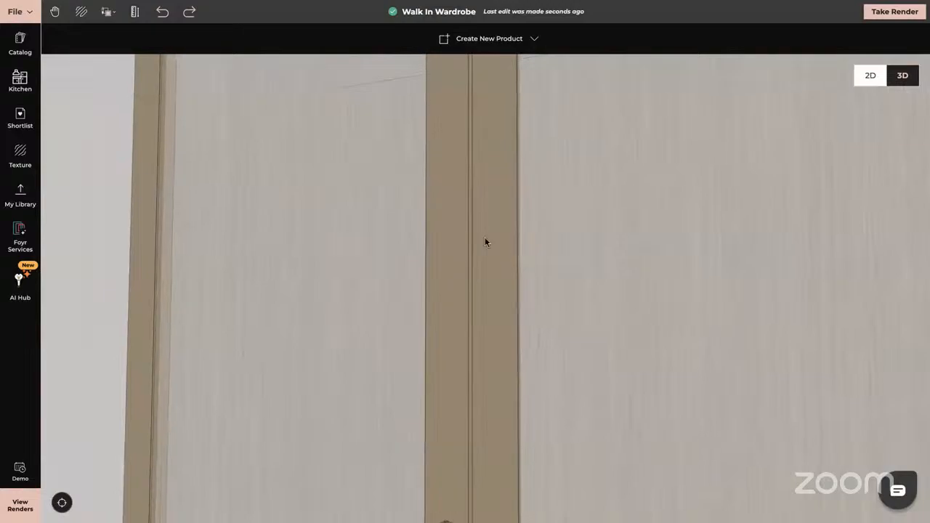
scroll(388, 227, "down", 1)
left_click_drag(388, 227, 477, 258)
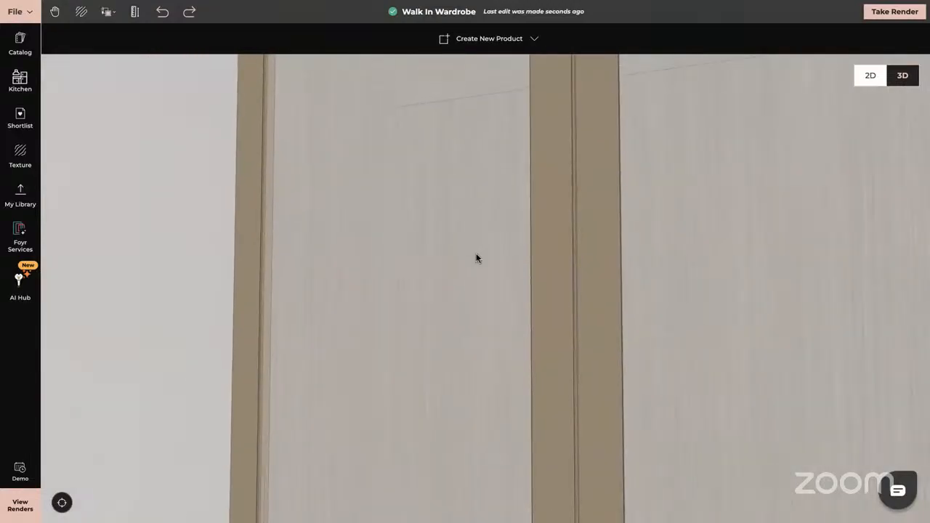
left_click_drag(476, 258, 492, 259)
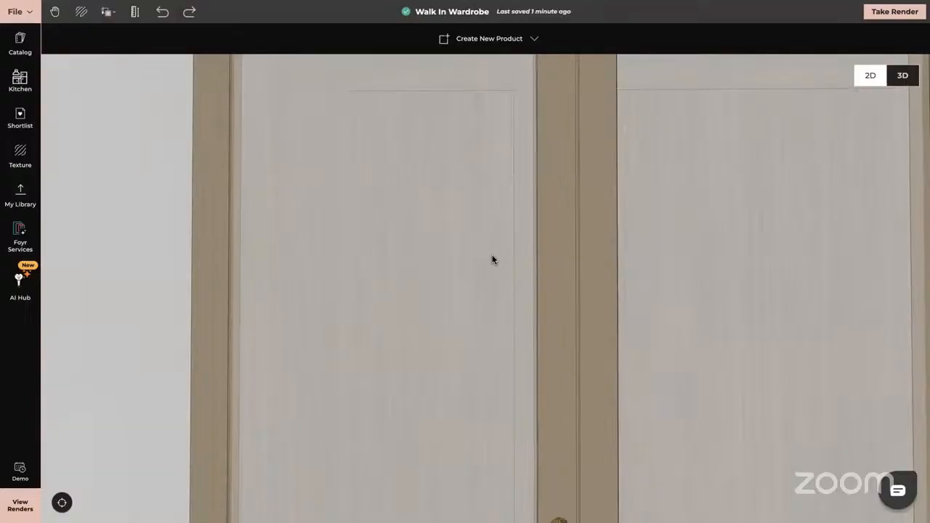
Search the catalog for "rail", and refine the search to "clothes rail"
left_click(22, 45)
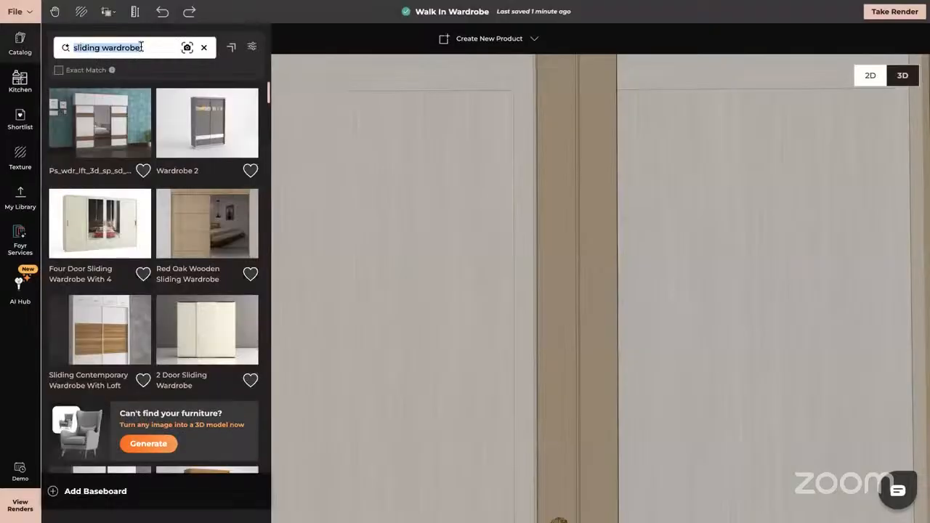
key("BackSpace")
type("rail")
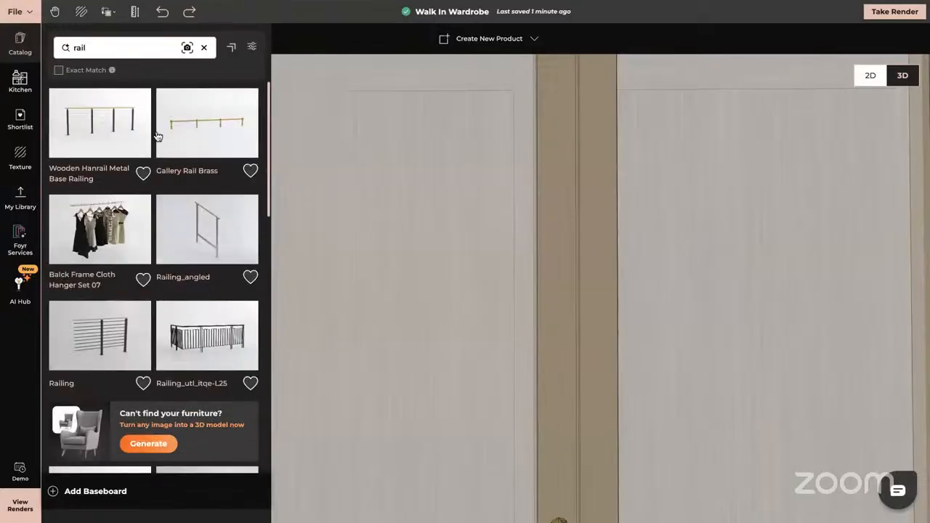
double_click(85, 48)
type("clothes ra")
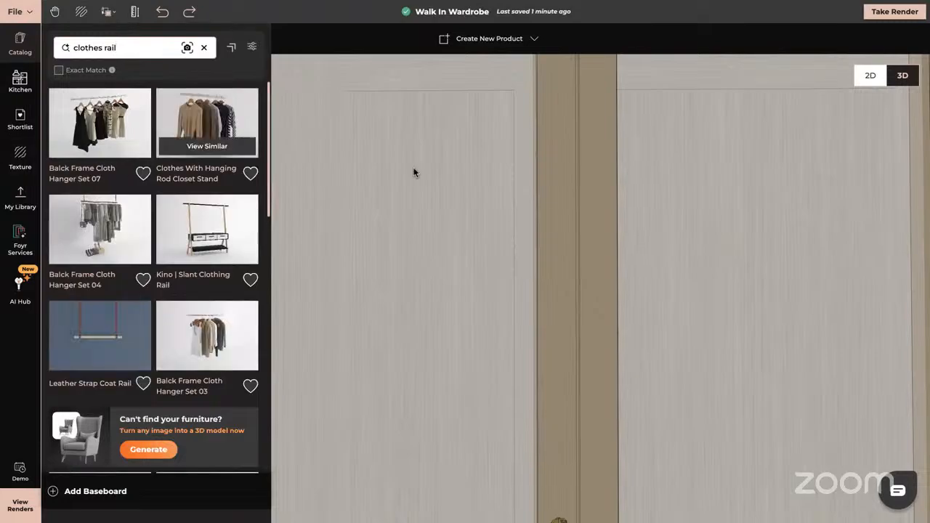
Place the catalog's Balck Frame Cloth Hanger Set 07 on the floor in front of the wardrobe row
scroll(517, 217, "down", 3)
left_click_drag(120, 117, 411, 339)
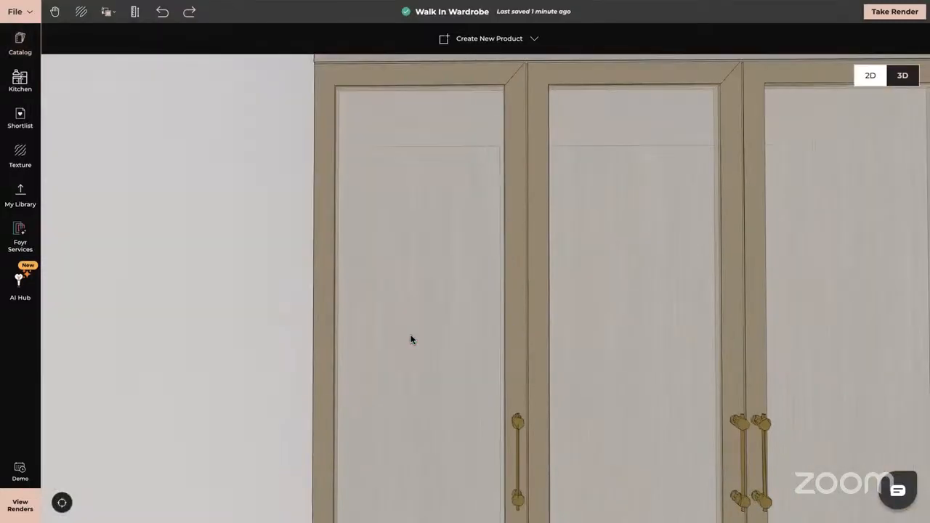
scroll(410, 339, "down", 2)
scroll(410, 340, "down", 1)
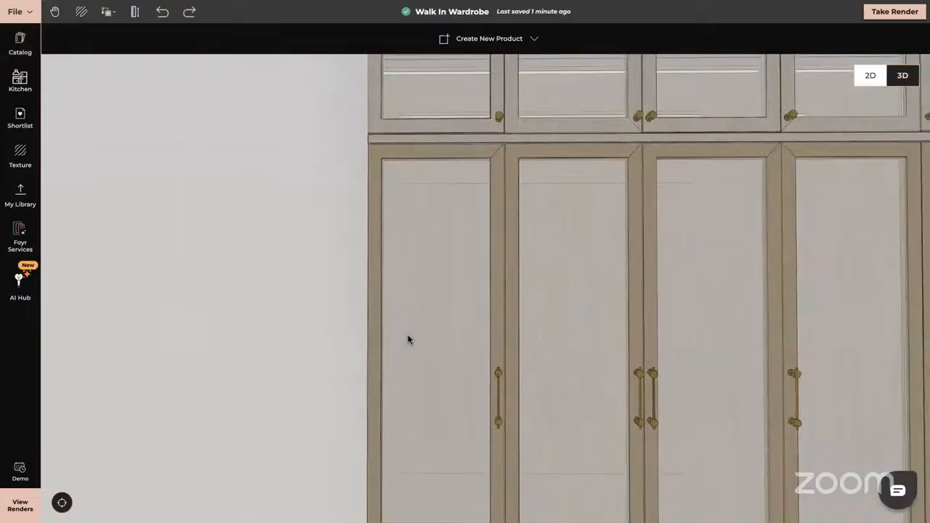
scroll(442, 385, "down", 3)
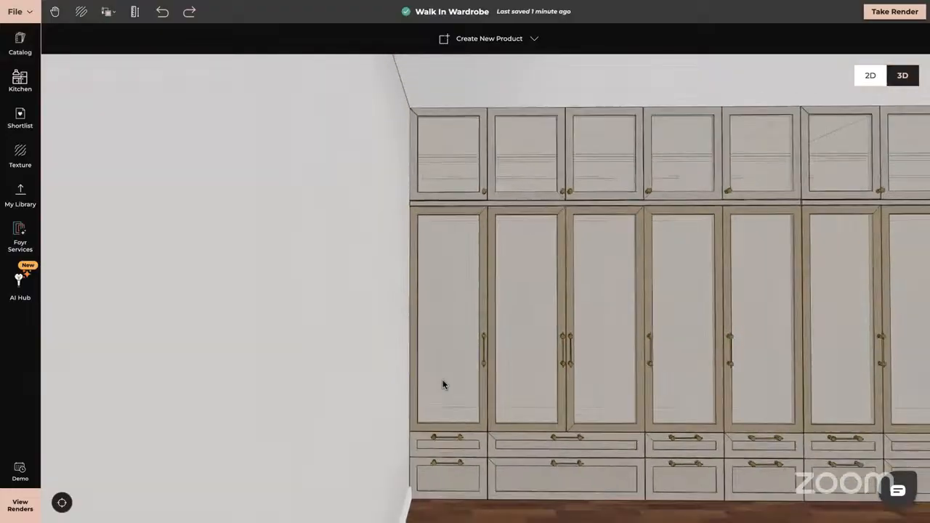
left_click(20, 43)
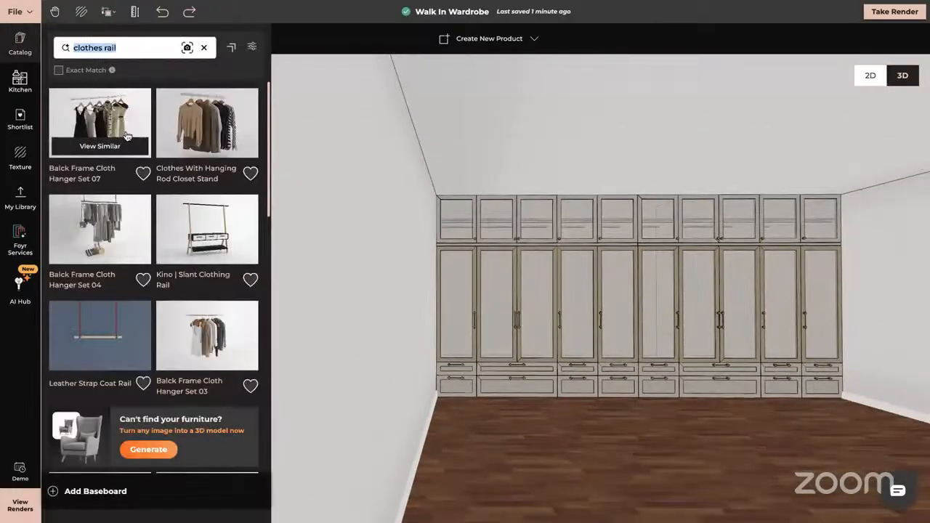
left_click(100, 122)
left_click(538, 451)
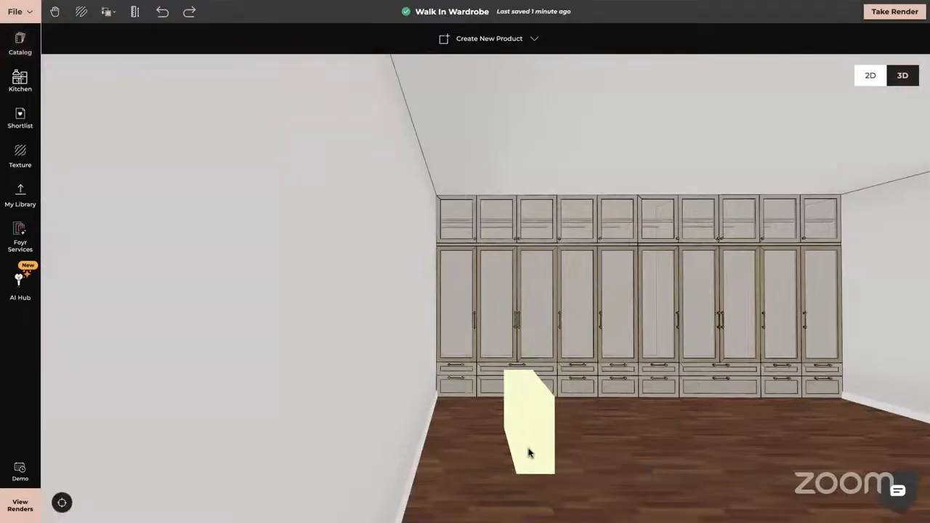
Rotate the clothes hanger set on the floor so its rail runs parallel to the wardrobe row
left_click_drag(550, 417, 458, 406)
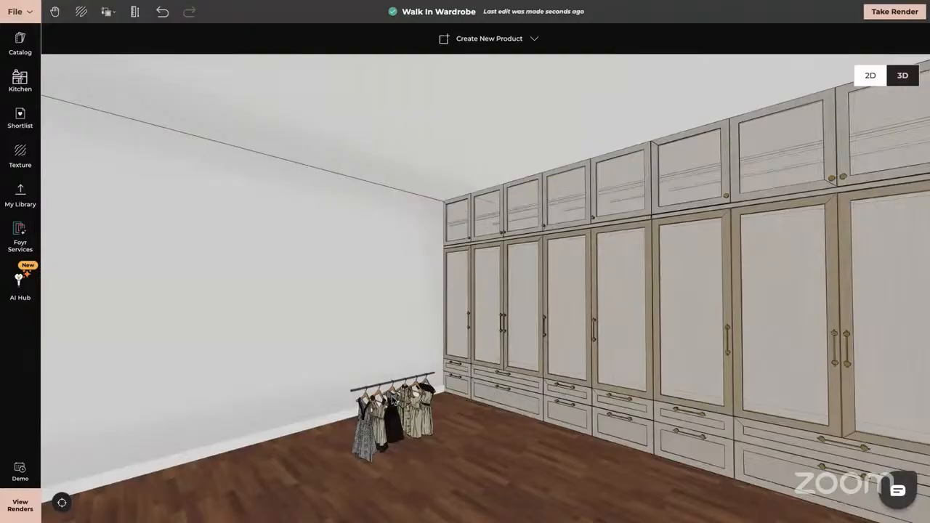
left_click(396, 401)
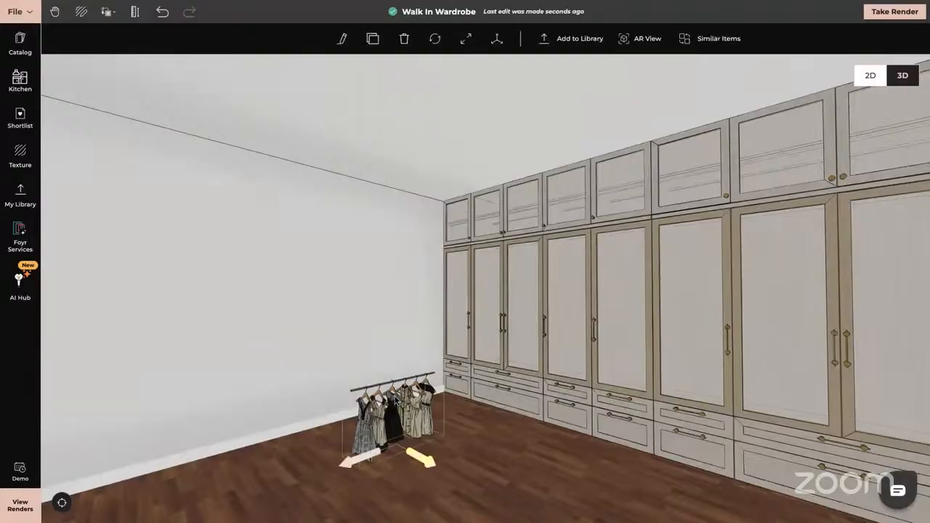
left_click(434, 39)
left_click_drag(415, 452, 386, 460)
left_click(397, 420)
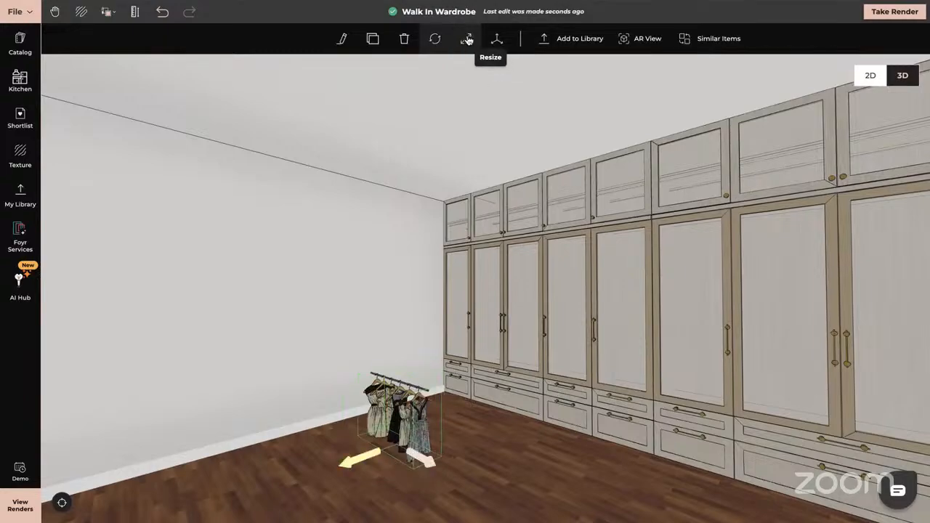
Raise the clothes hanger set off the floor and line it up with the first two tall wardrobe doors
left_click(496, 41)
left_click_drag(396, 418, 457, 322)
left_click_drag(338, 391, 396, 390)
left_click_drag(471, 317, 439, 314)
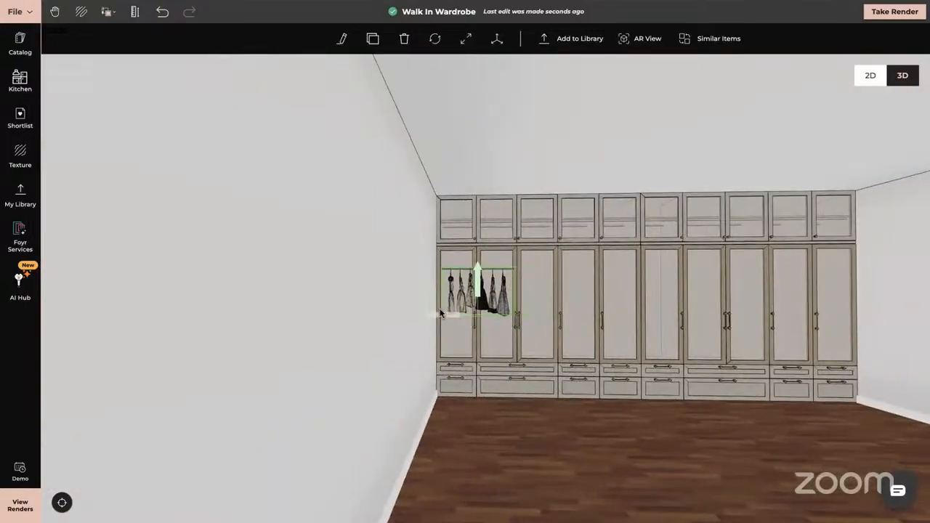
Resize the clothes hanger set to span the first two wardrobe doors, with its rail just below the upper cabinets
left_click(466, 39)
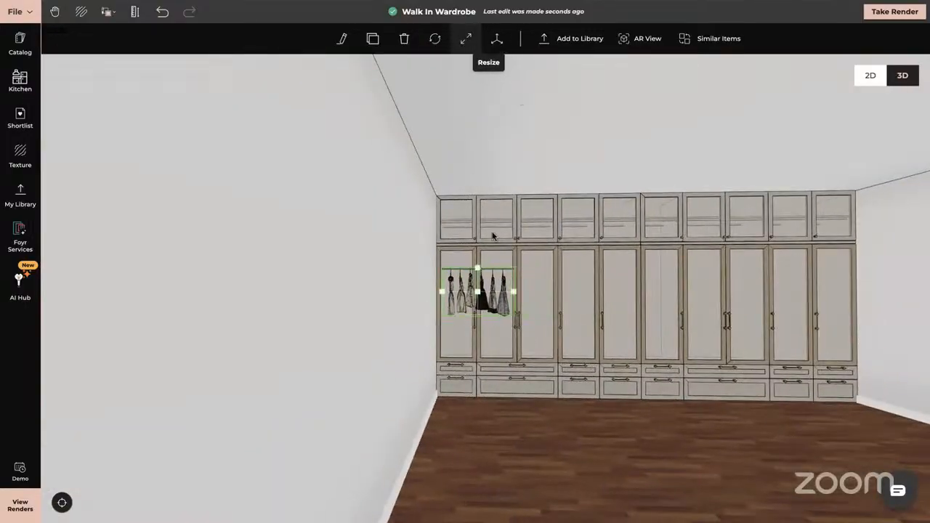
left_click_drag(479, 270, 477, 254)
mouse_move(519, 286)
left_mouse_down()
mouse_move(486, 289)
mouse_move(515, 287)
left_mouse_up()
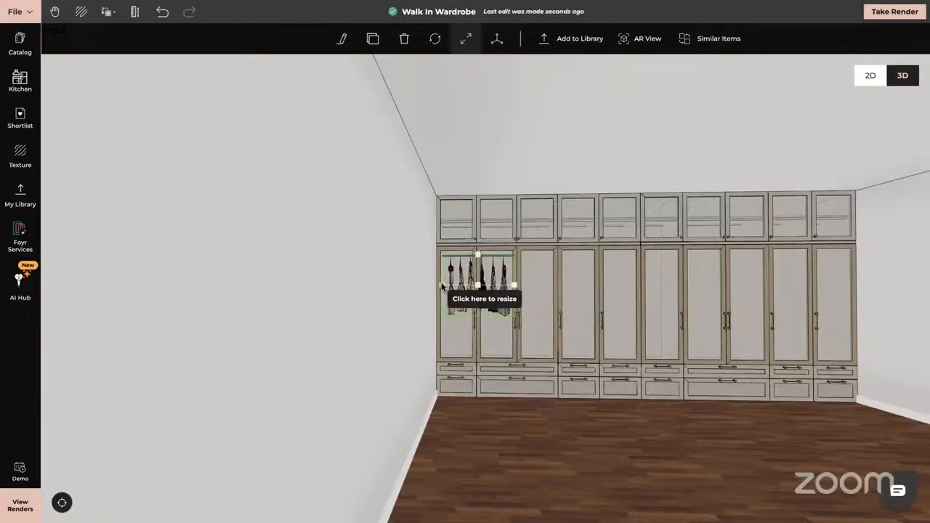
left_click_drag(442, 285, 440, 287)
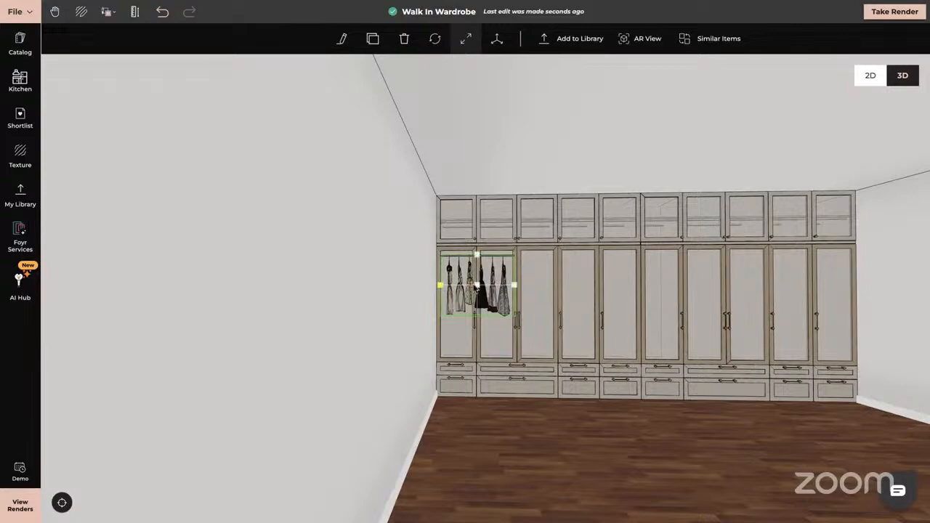
left_click_drag(478, 253, 478, 247)
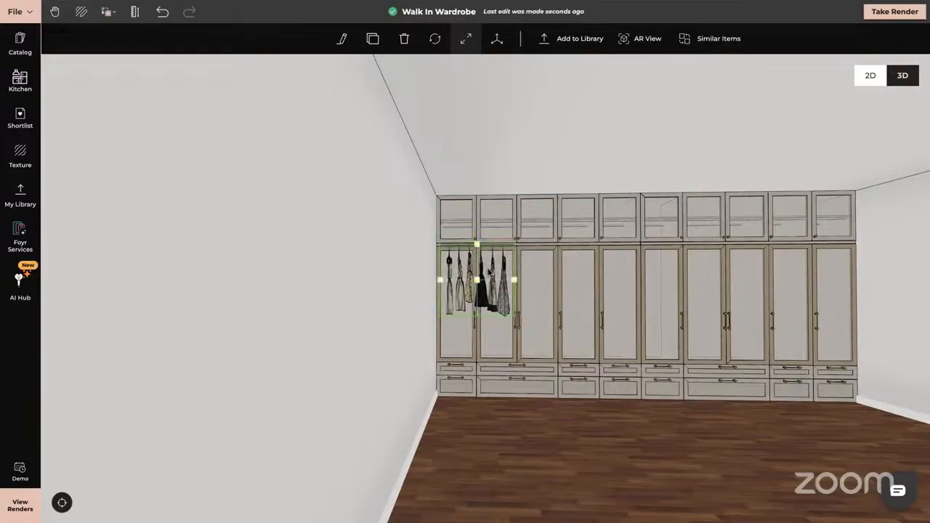
Adjust the hanger set's position in depth relative to the wardrobe doors, and check its placement from the front and side
left_click_drag(494, 280, 478, 289)
left_click_drag(576, 334, 411, 364)
left_click_drag(407, 331, 470, 326)
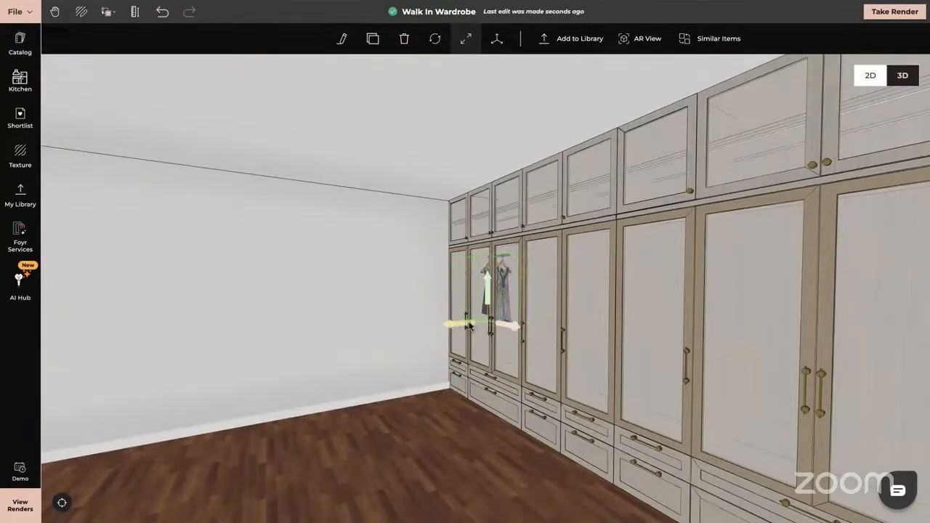
left_click_drag(461, 369, 528, 372)
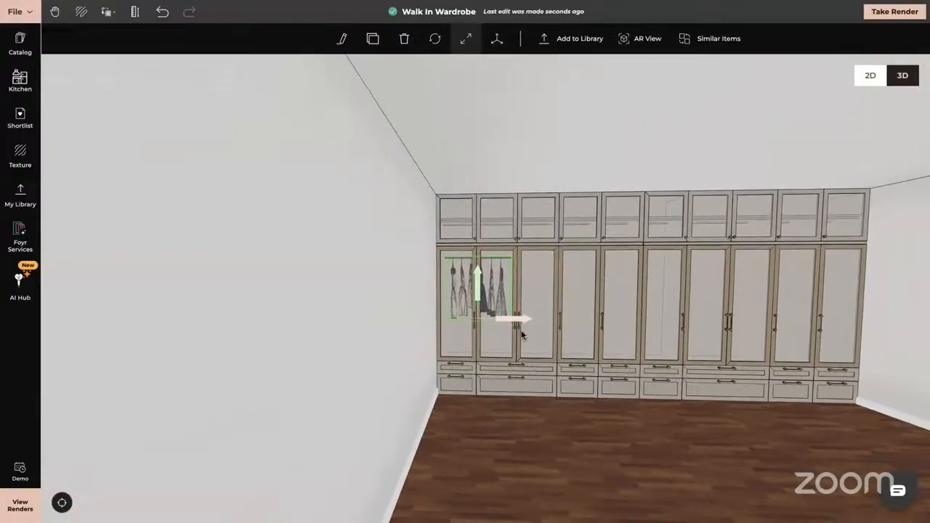
scroll(521, 331, "up", 5)
scroll(521, 335, "up", 1)
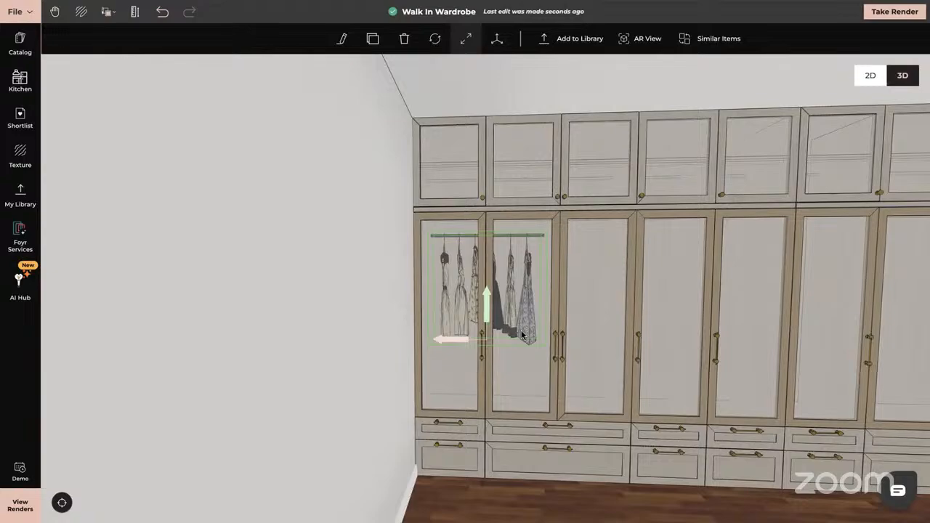
left_click_drag(542, 434, 371, 369)
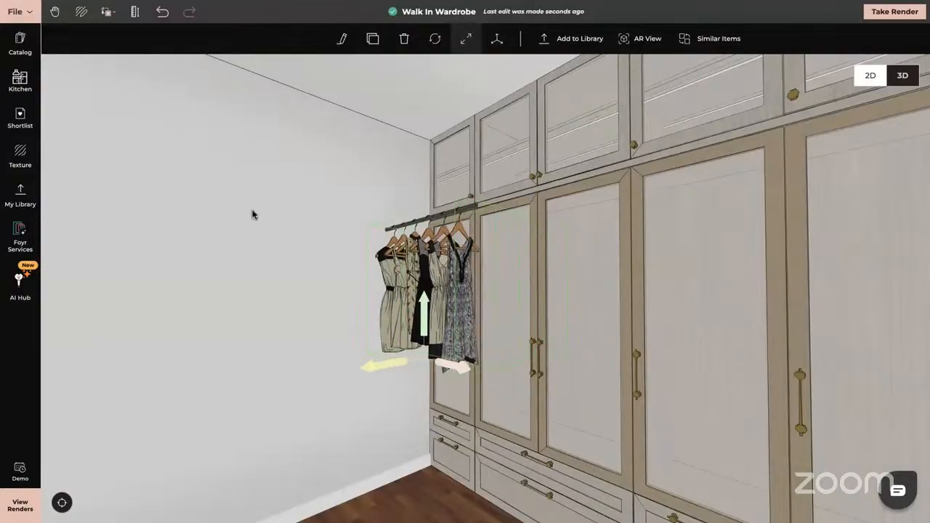
Try the catalog's Rolling Racks Of Gowns on the floor in front of the wardrobes, and delete it
left_click(21, 42)
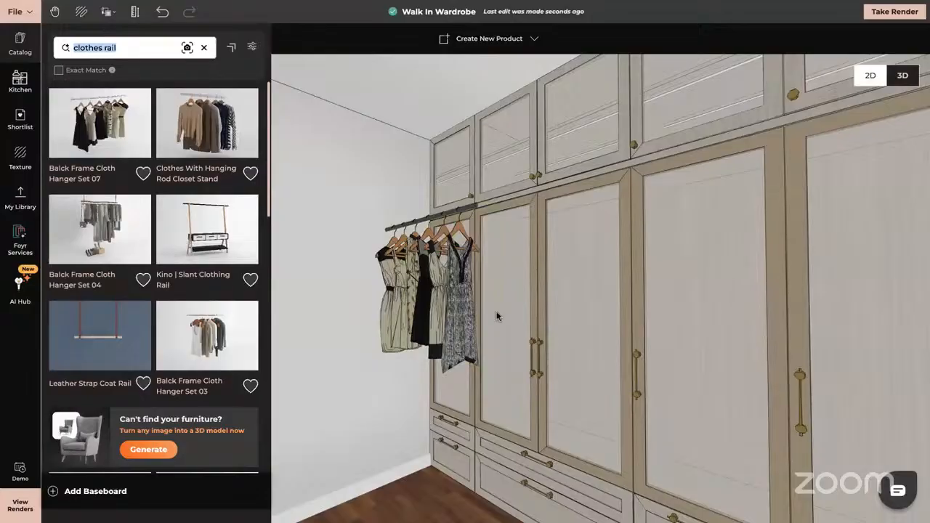
scroll(496, 311, "down", 3)
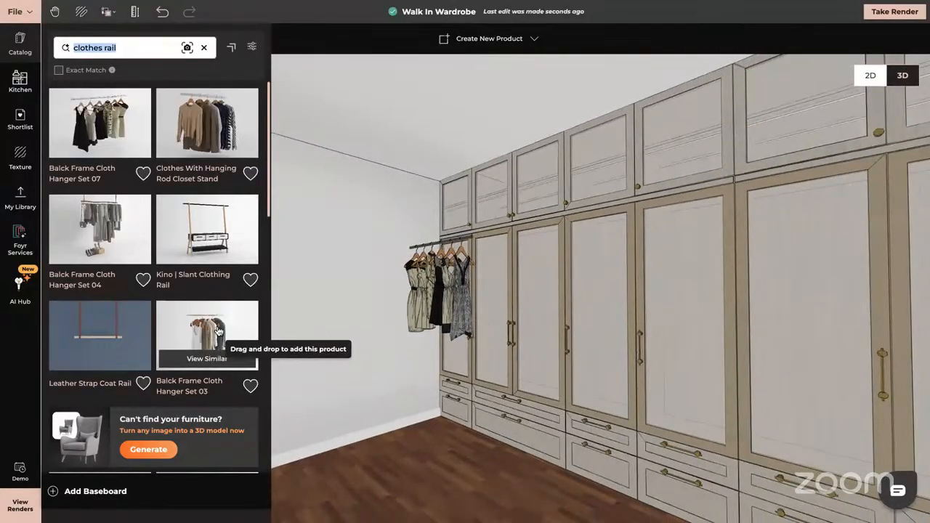
scroll(169, 333, "down", 3)
scroll(169, 334, "down", 2)
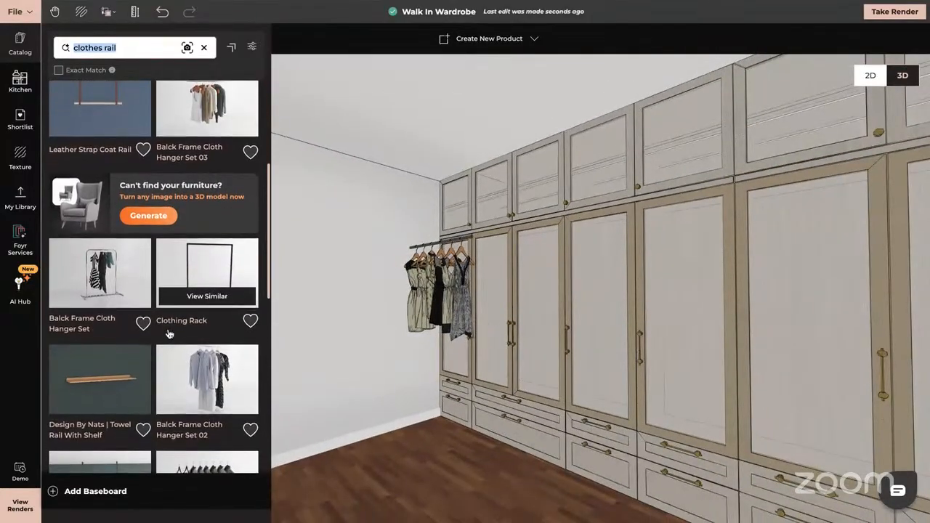
scroll(169, 333, "down", 1)
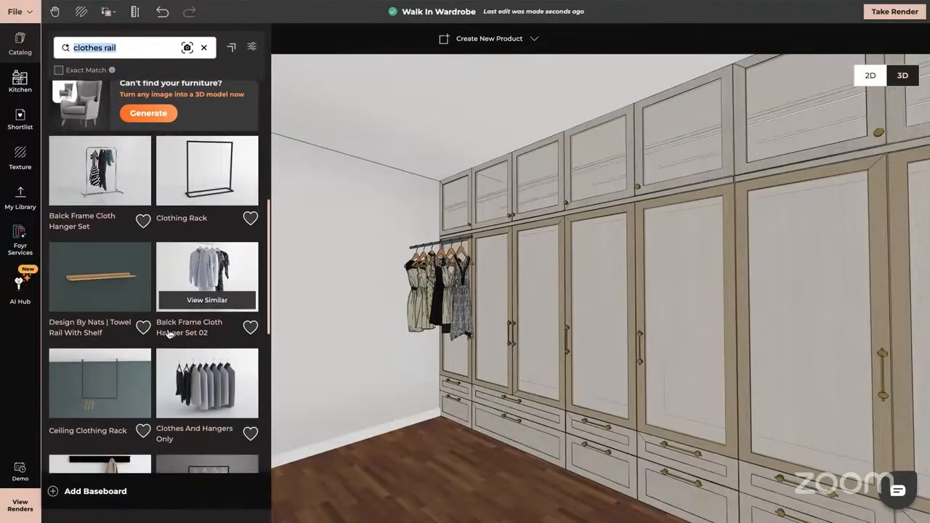
scroll(168, 334, "down", 4)
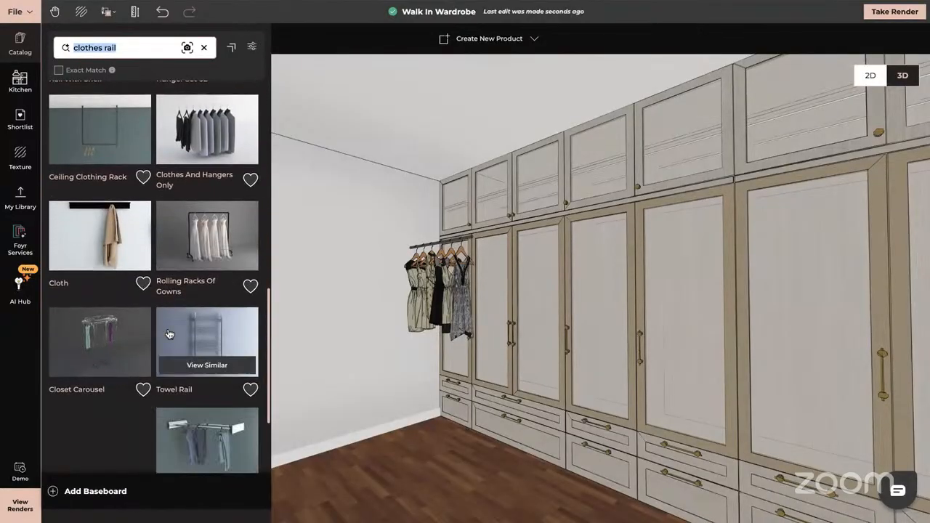
left_click_drag(234, 263, 409, 470)
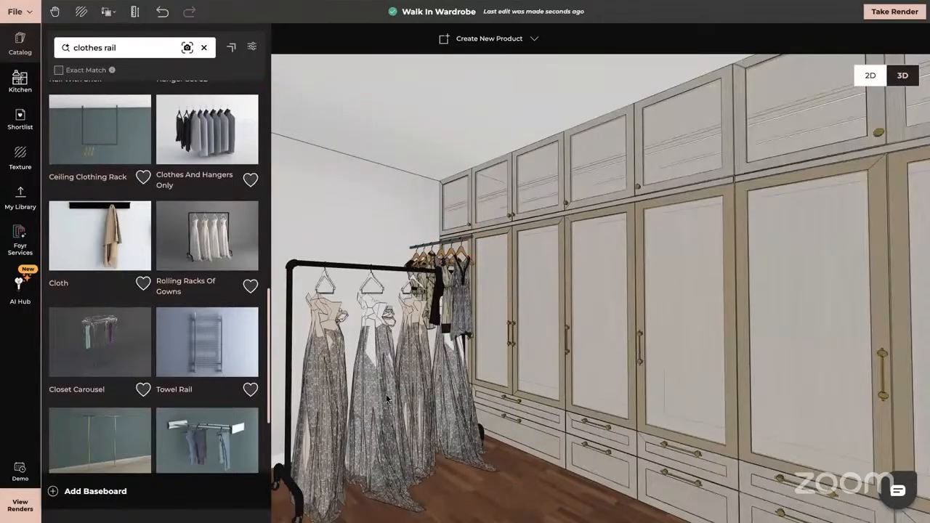
left_click(382, 397)
key("Delete")
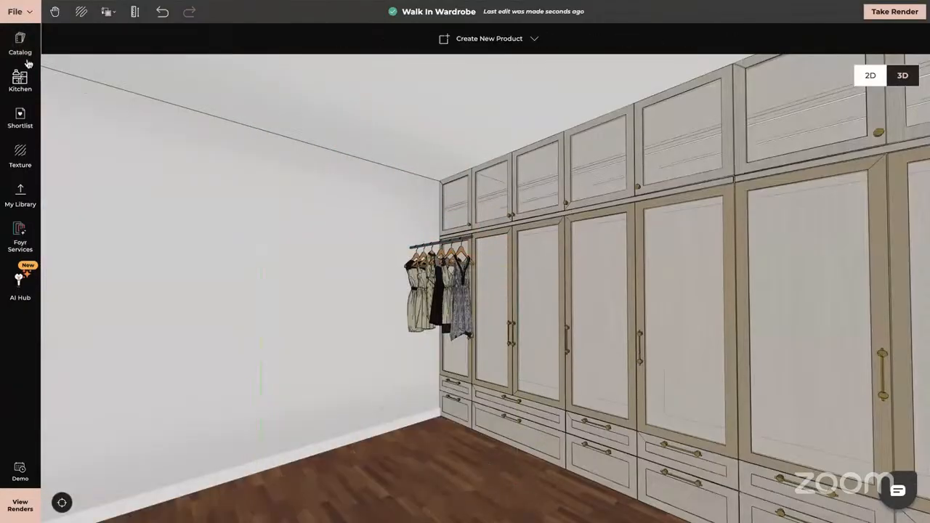
Place the catalog's Clothes With Hanging Rod Closet Stand on the floor and select it
left_click(20, 45)
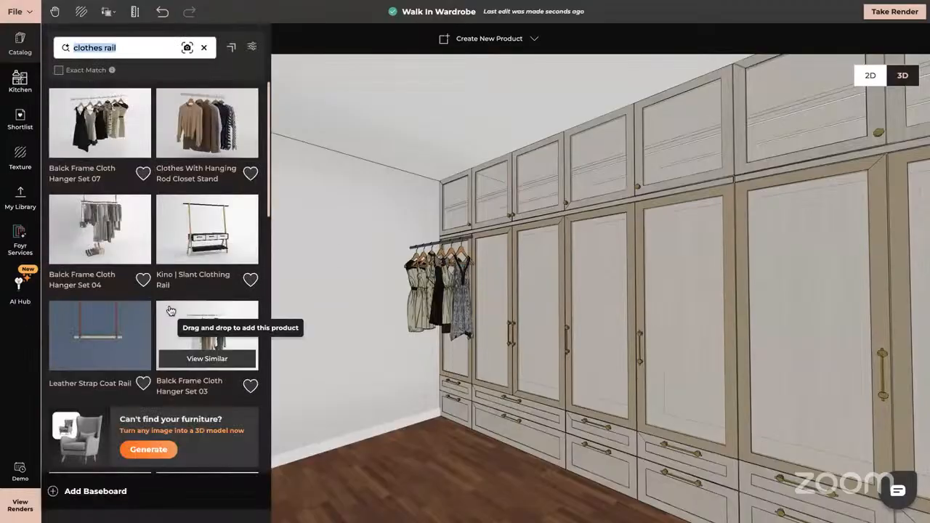
left_click_drag(221, 93, 372, 249)
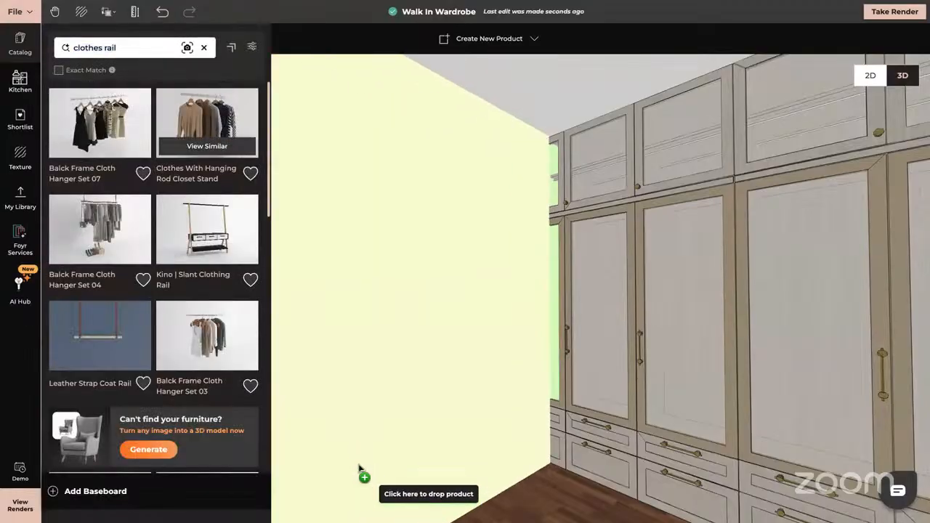
left_click(360, 471)
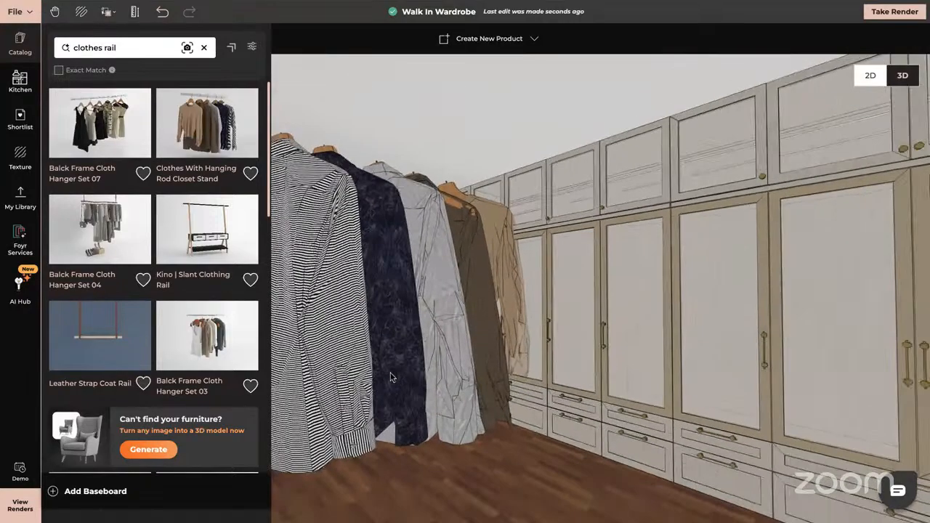
scroll(391, 377, "down", 2)
left_click(384, 324)
left_click_drag(346, 354, 441, 155)
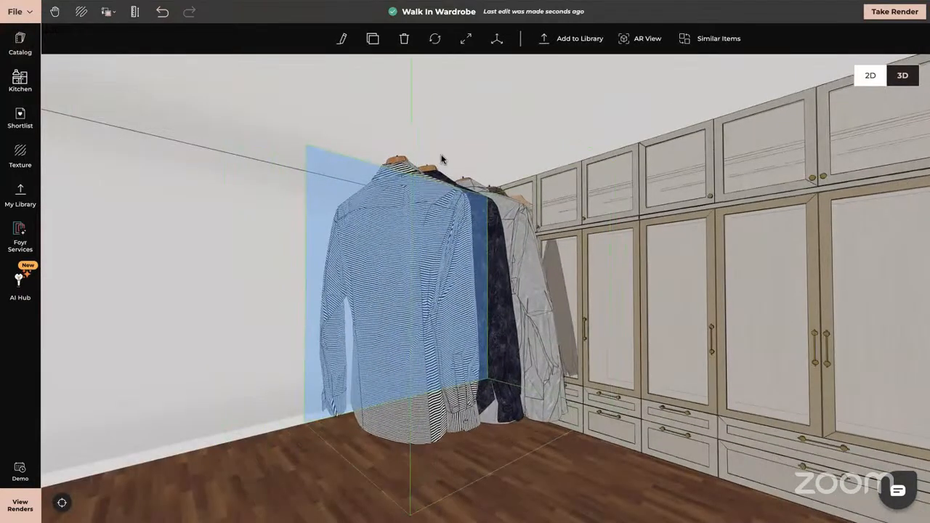
Lower the hanging rod stand so its rod clears the ceiling, and move it sideways away from the dress hanger set
left_click(466, 39)
left_click(497, 39)
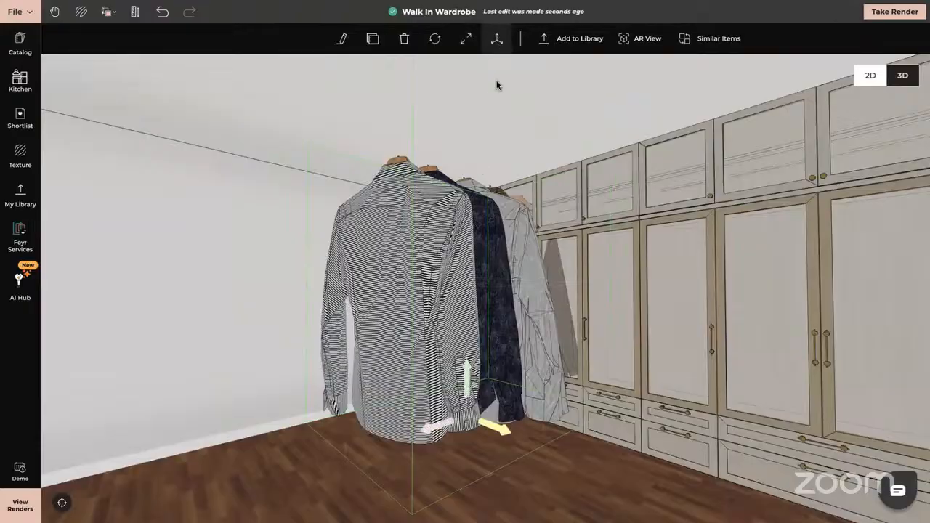
left_click_drag(469, 401, 468, 432)
left_click_drag(345, 386, 499, 320)
left_click_drag(498, 440, 633, 389)
left_click_drag(546, 451, 533, 395)
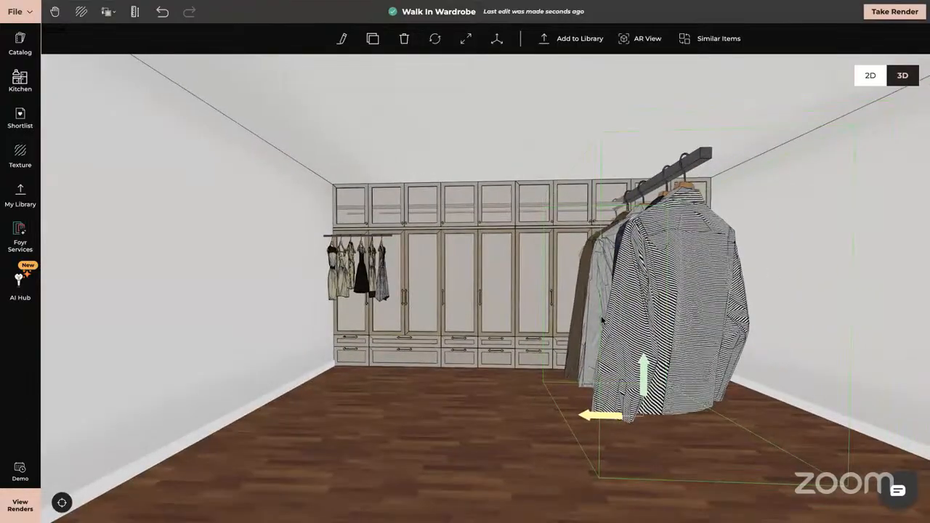
Rotate the hanging rod stand so its rod runs parallel to the wardrobe row
left_click(434, 39)
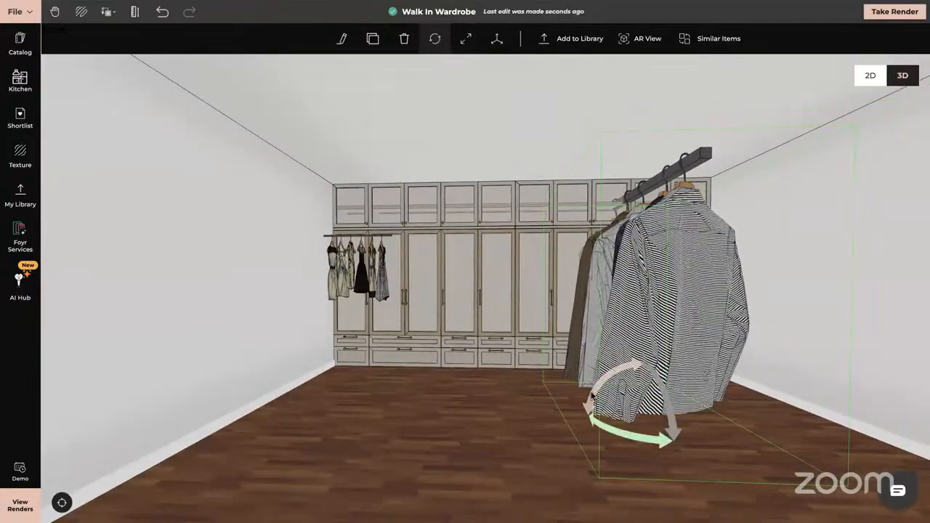
mouse_move(638, 430)
left_mouse_down()
mouse_move(646, 432)
mouse_move(645, 415)
left_mouse_up()
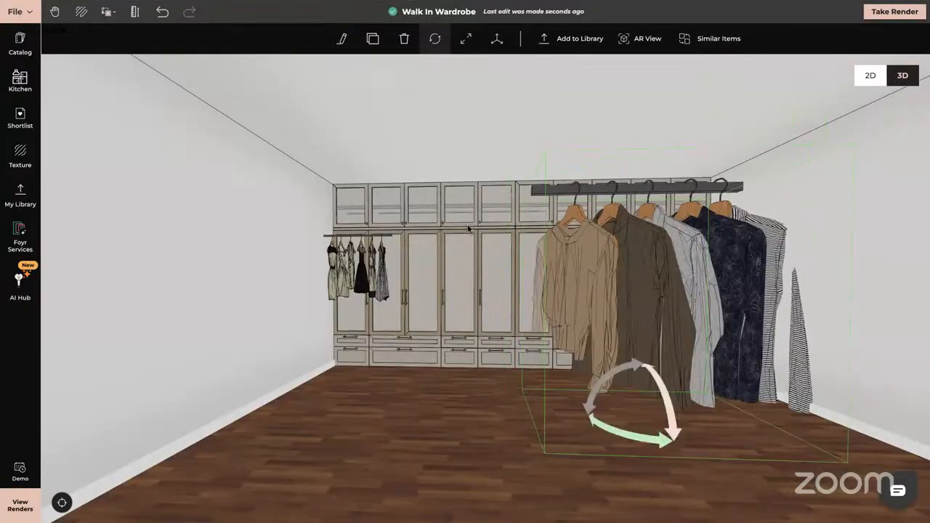
scroll(495, 267, "up", 4)
left_click_drag(493, 288, 482, 305)
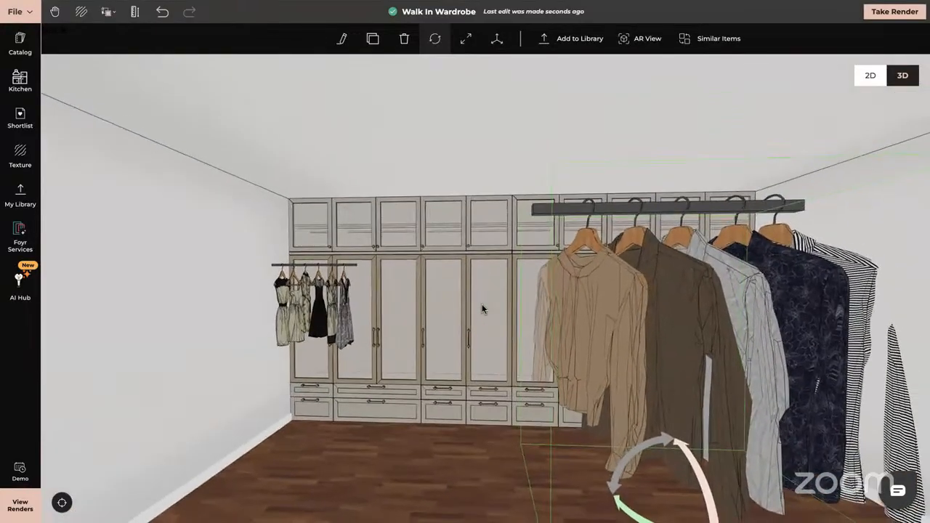
Move the hanging rod stand further out from the wardrobe row into the room
left_click(466, 39)
left_click_drag(481, 333, 524, 329)
left_click_drag(739, 356, 623, 335)
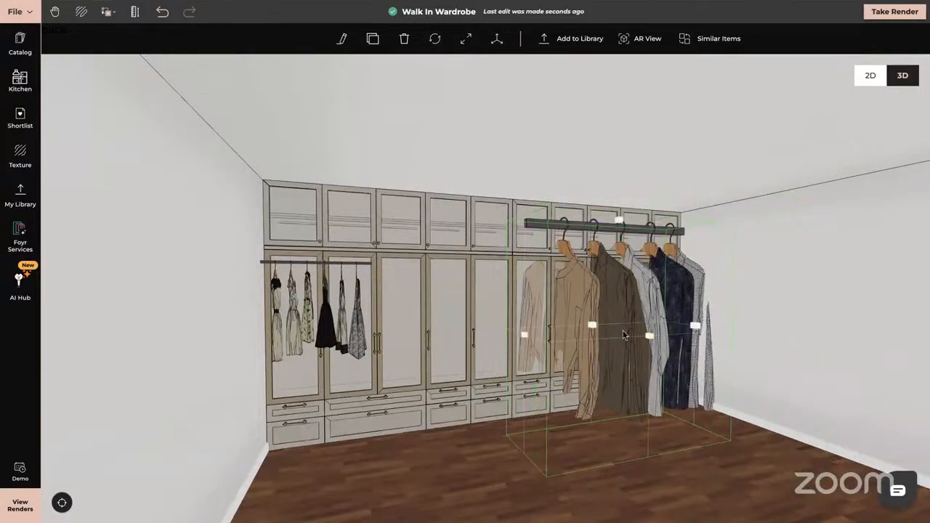
left_click(625, 335)
left_click_drag(674, 470, 716, 507)
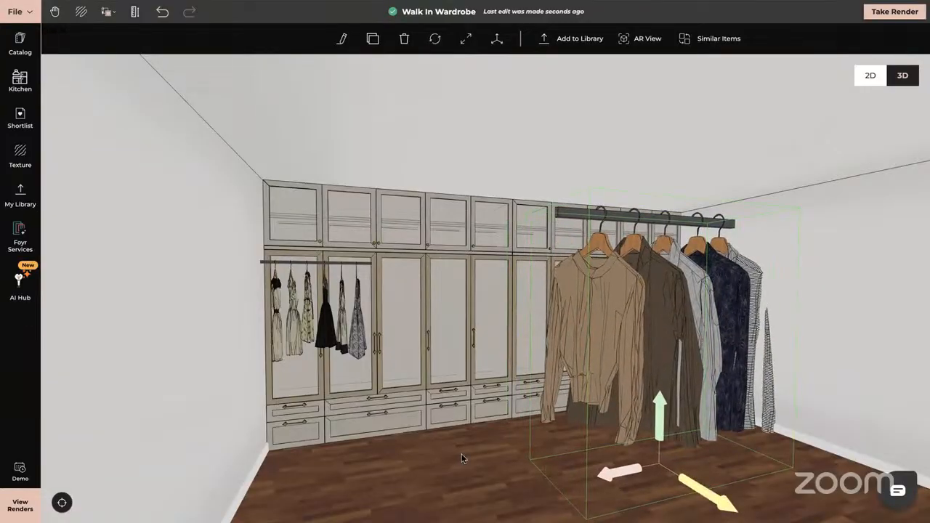
left_click_drag(462, 455, 455, 455)
scroll(455, 458, "down", 2)
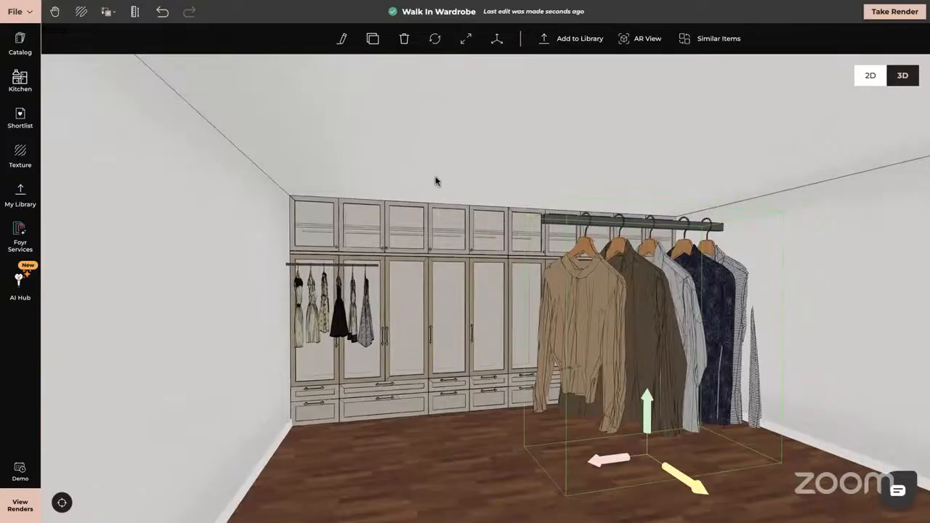
scroll(535, 243, "up", 3)
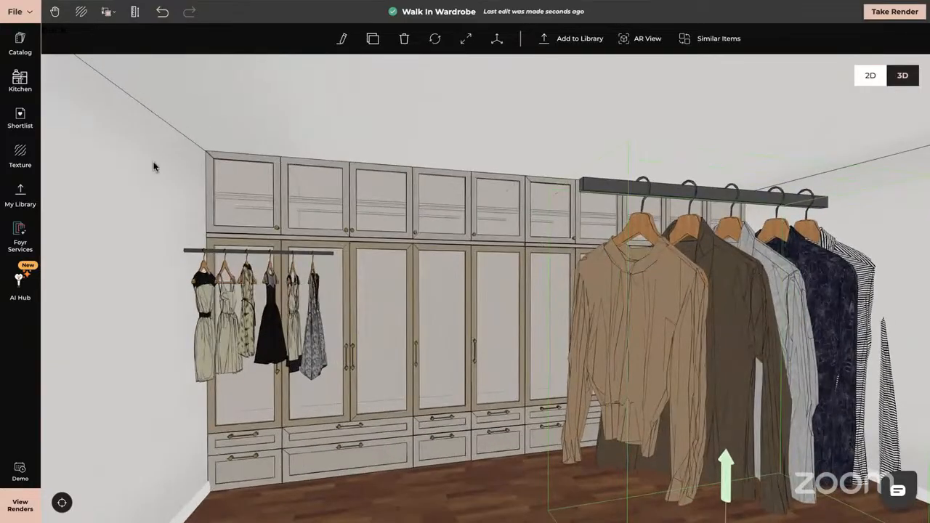
Apply the Invisible Material texture to the rod of the hanging rod closet stand
left_click(21, 155)
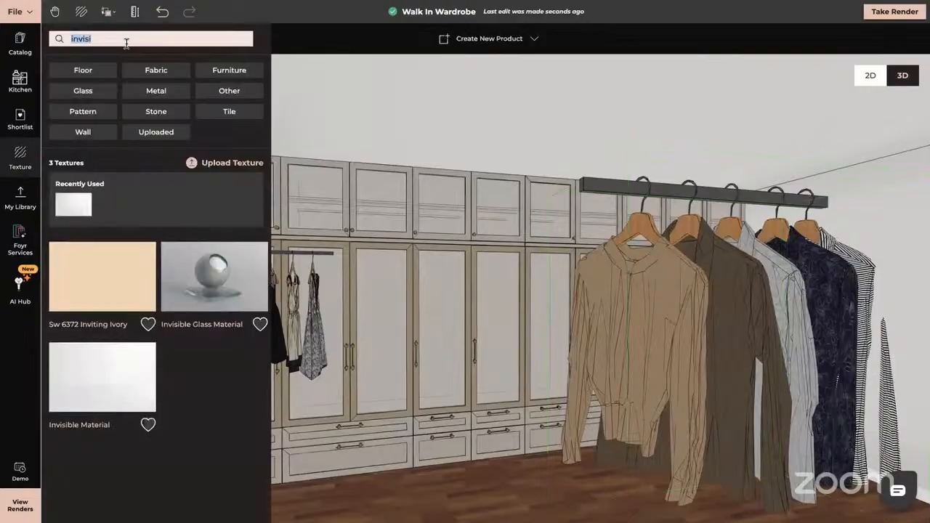
left_click(144, 386)
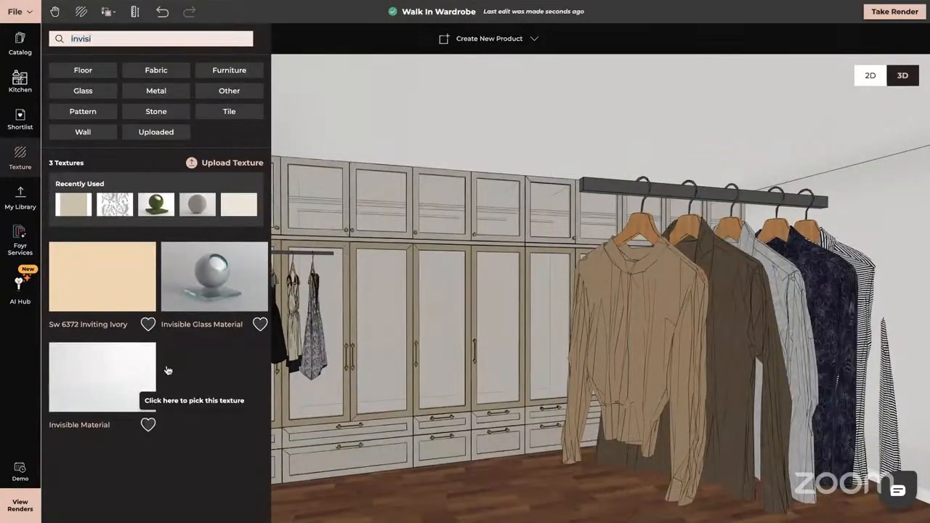
left_click(600, 190)
left_click_drag(532, 309, 684, 334)
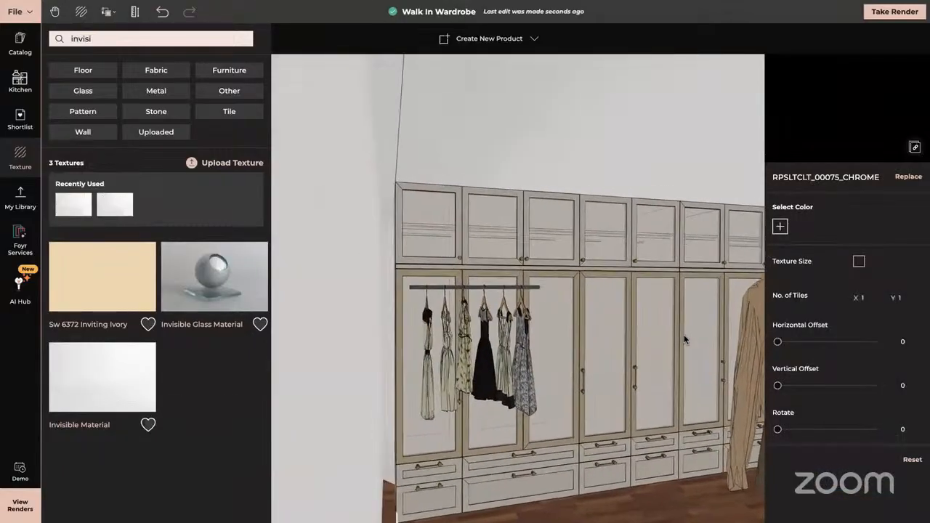
Apply the Invisible Material texture to the rail of the dress hanger set
left_click(506, 322)
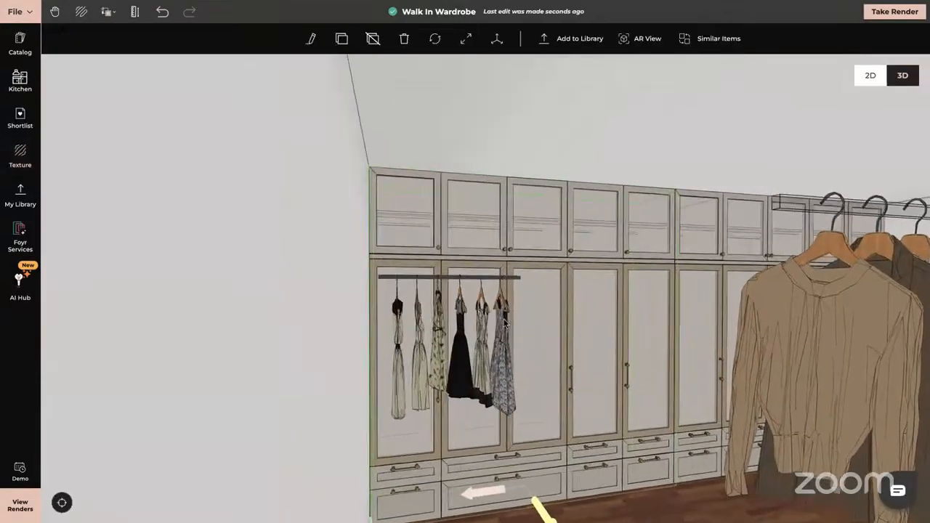
scroll(501, 314, "up", 3)
left_click_drag(499, 312, 447, 264)
scroll(437, 232, "up", 6)
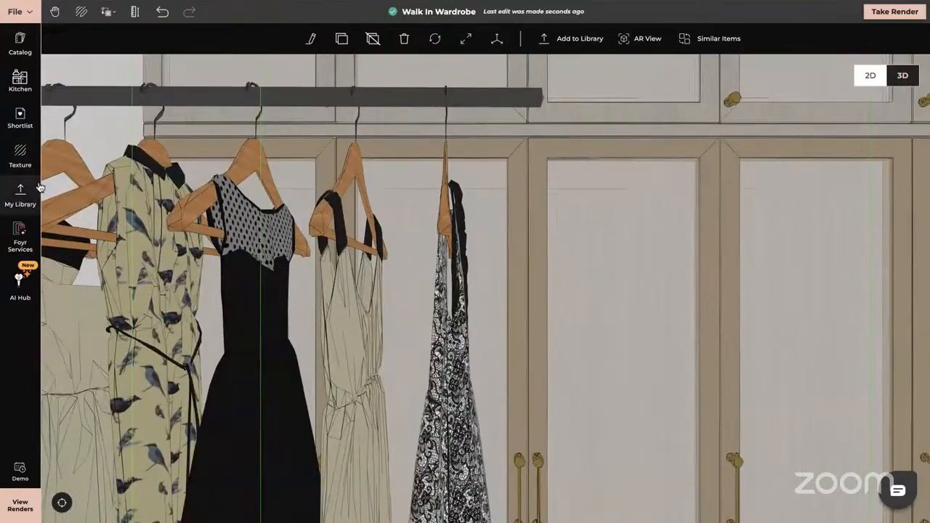
left_click(20, 154)
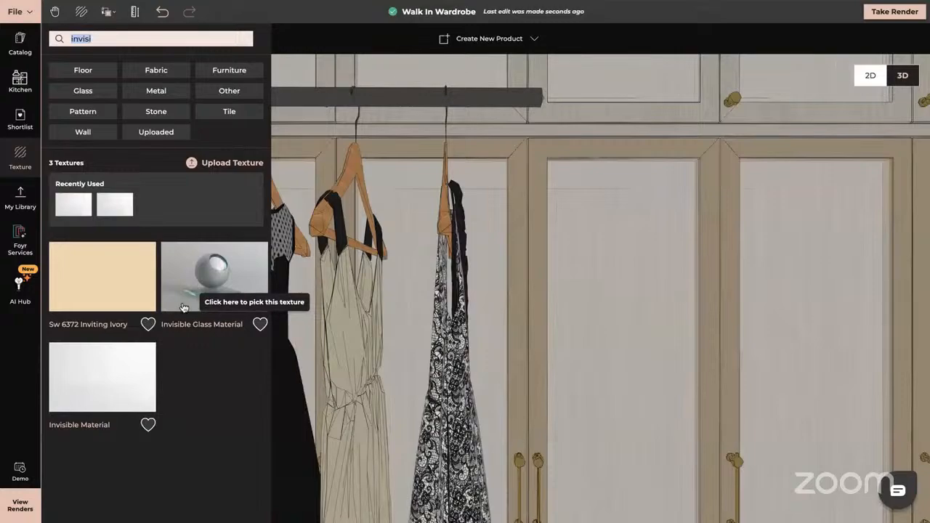
left_click(125, 384)
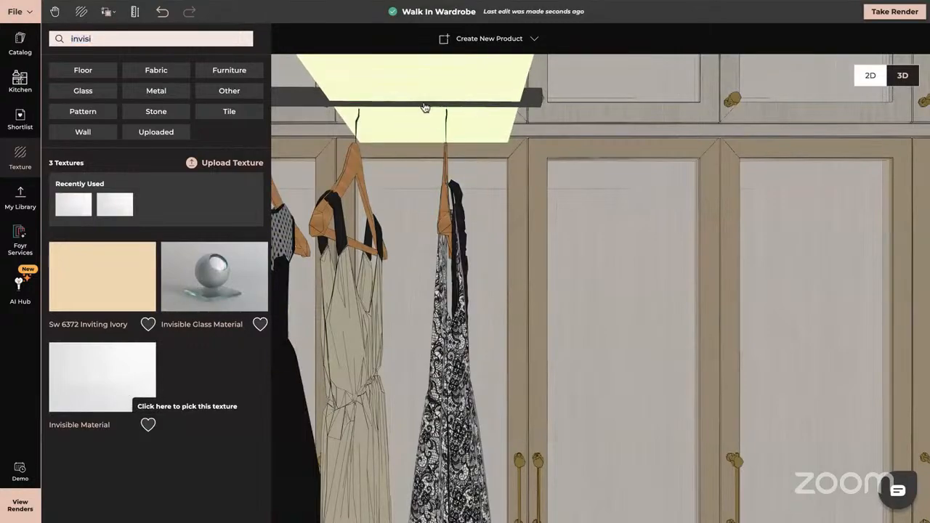
left_click(426, 101)
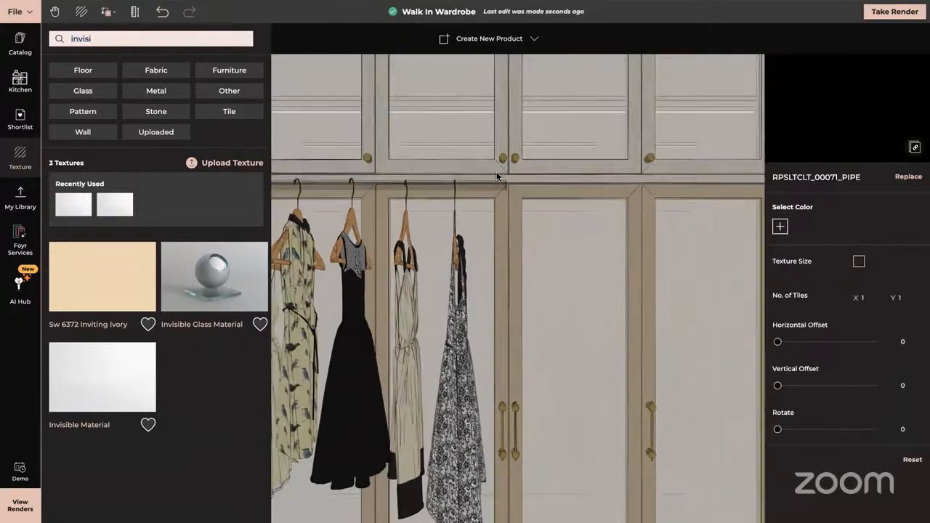
Move the dress hanger set and the shirt hanger set further out from the wardrobe row into the room
scroll(496, 173, "down", 3)
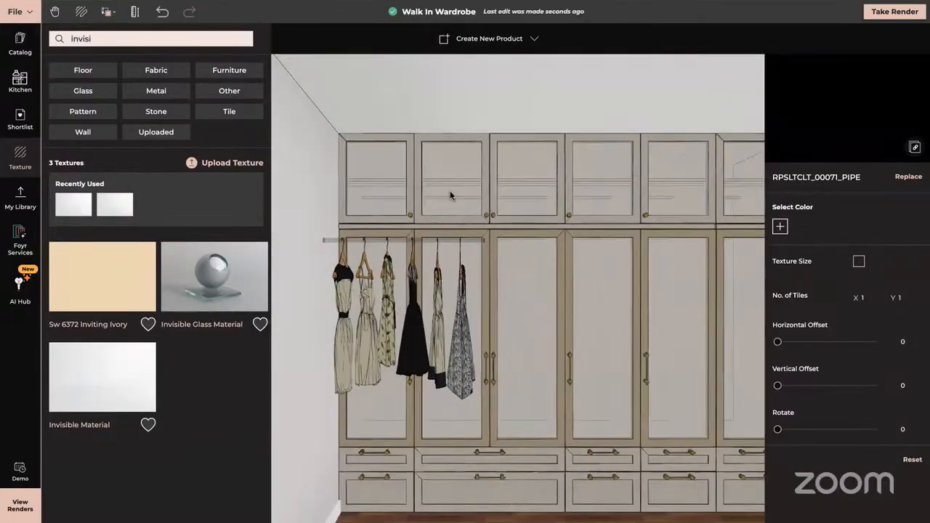
right_click_drag(504, 319, 461, 242)
scroll(511, 301, "down", 1)
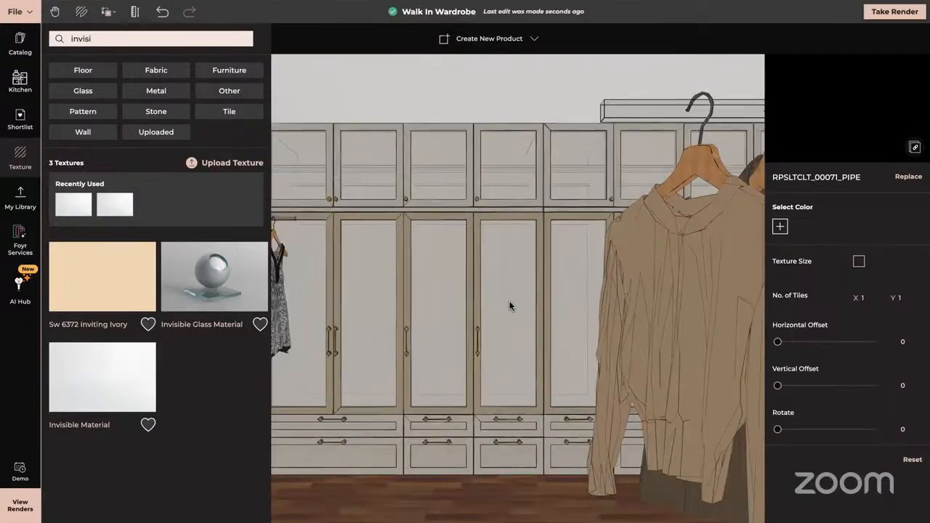
scroll(389, 346, "down", 3)
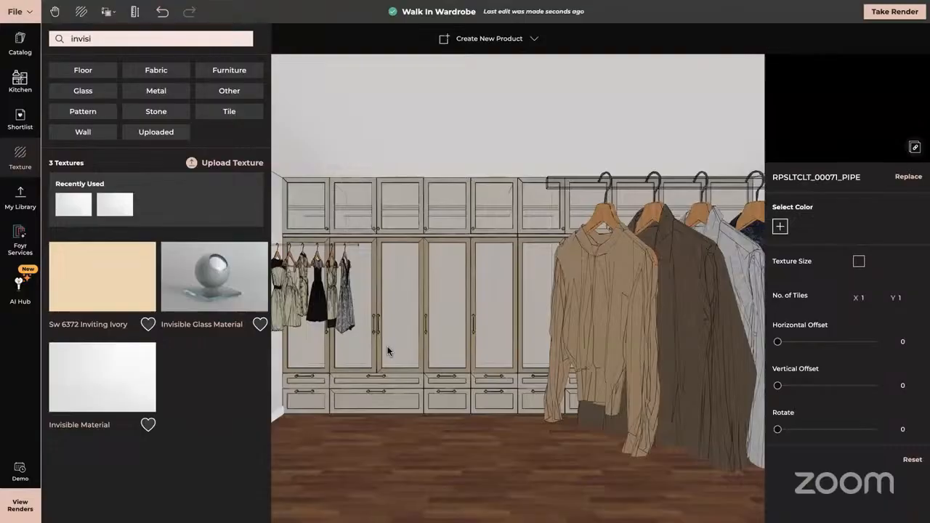
left_click(333, 277)
left_click_drag(347, 336, 487, 349)
left_click_drag(414, 394, 526, 373)
left_click_drag(538, 338, 722, 350)
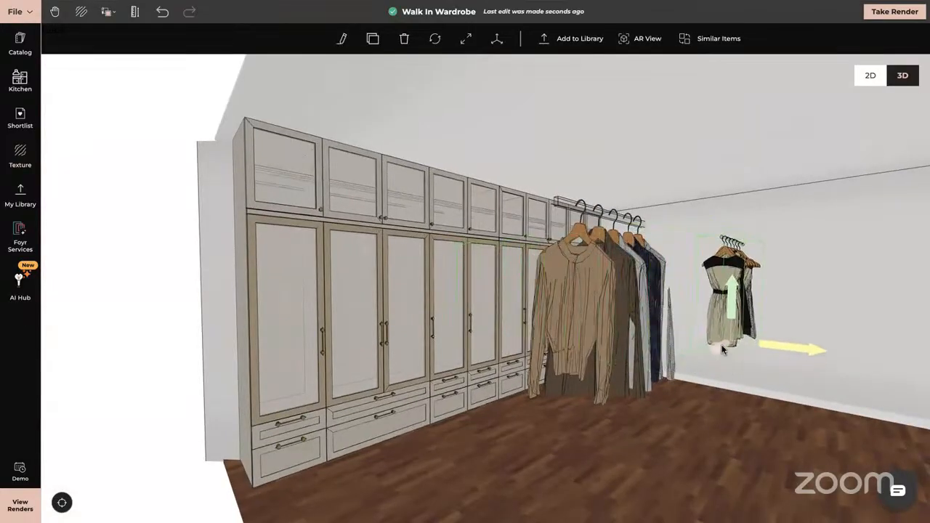
left_click(566, 305)
left_click_drag(650, 433, 774, 463)
Start a new custom product on the side wall beside the wardrobes and draw a circle of 0.04 m radius on it
left_click_drag(401, 376, 339, 322)
left_click(384, 274)
scroll(383, 274, "up", 5)
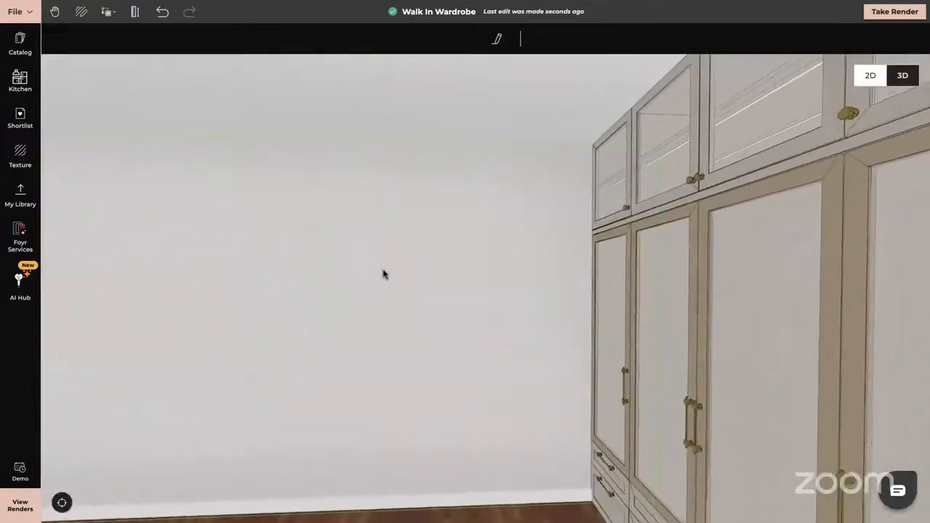
left_click(497, 38)
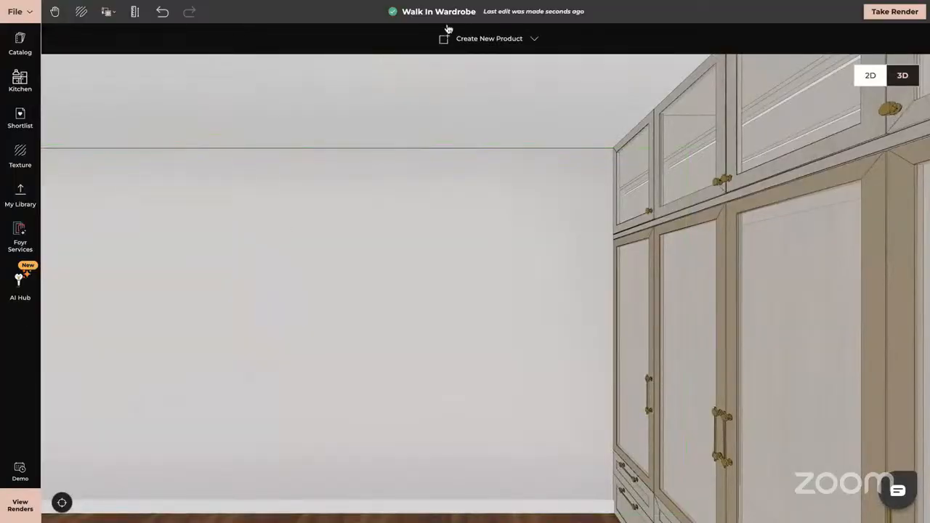
left_click(473, 38)
left_click(494, 77)
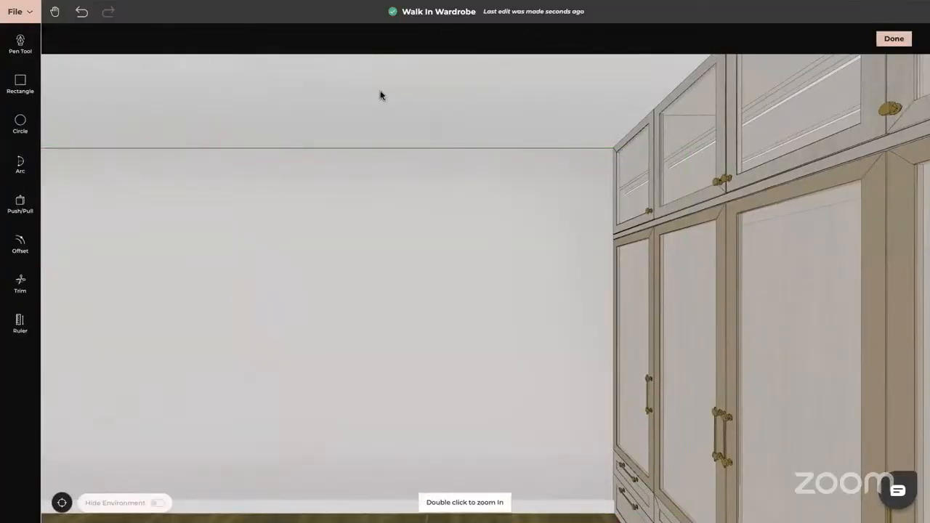
left_click(21, 127)
left_click(432, 214)
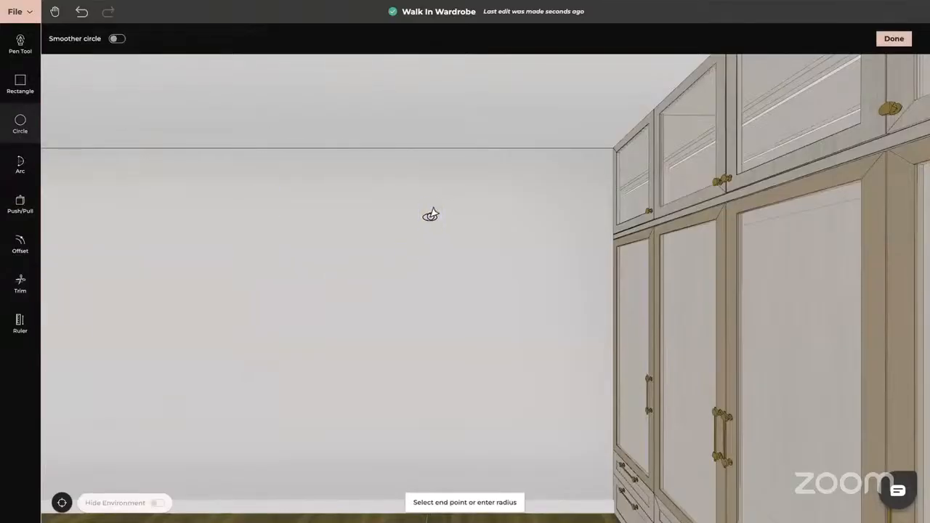
type("0")
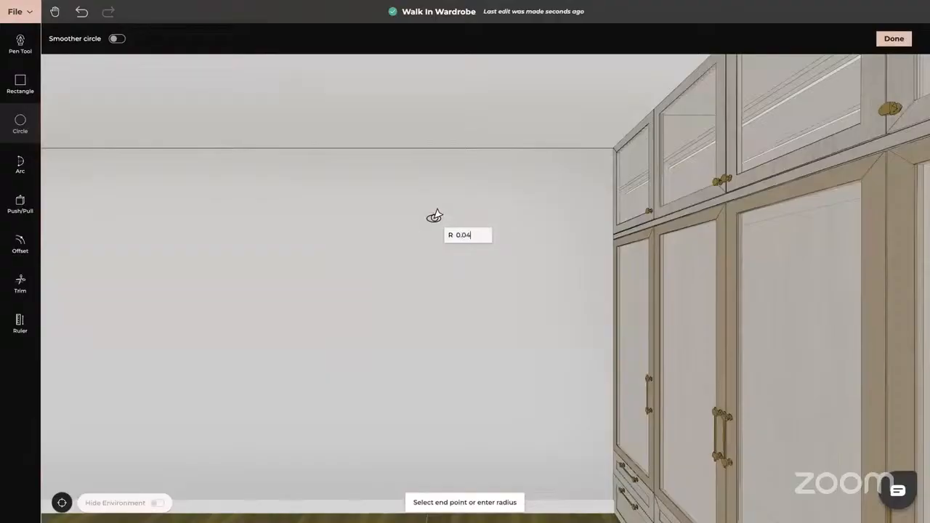
type(".04")
key("Return")
key("Escape")
Push/Pull the circle about 2.034 m out from the side wall along the wardrobe row and finish the custom product
left_click_drag(284, 344, 382, 344)
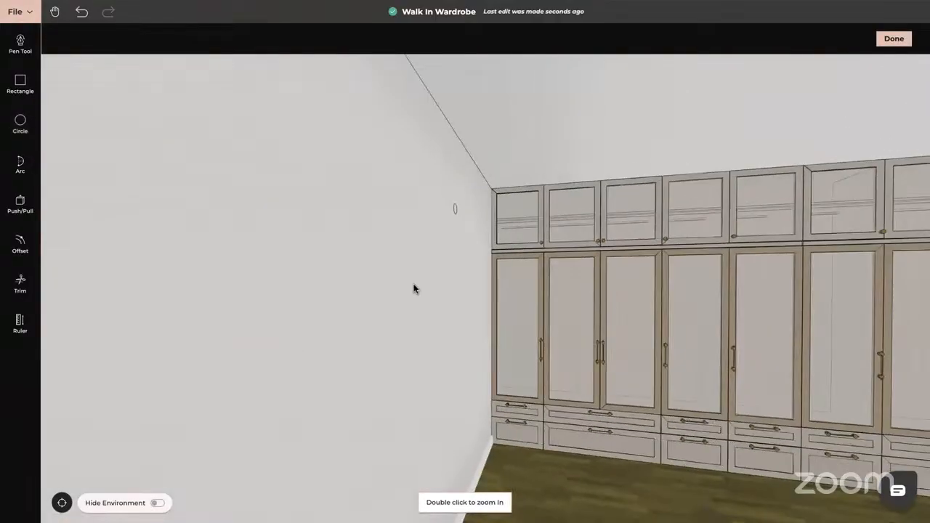
left_click(17, 210)
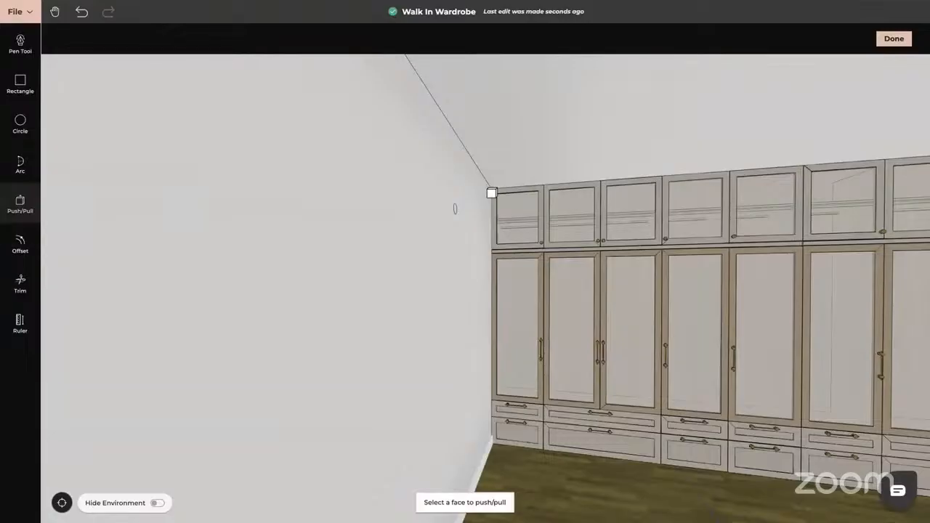
left_click(455, 212)
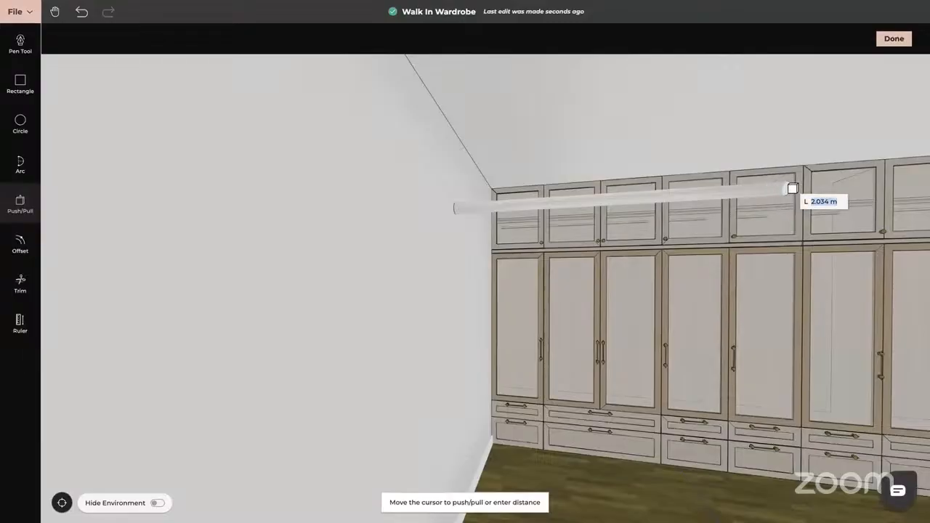
left_click(785, 186)
key("Escape")
left_click_drag(364, 337, 388, 342)
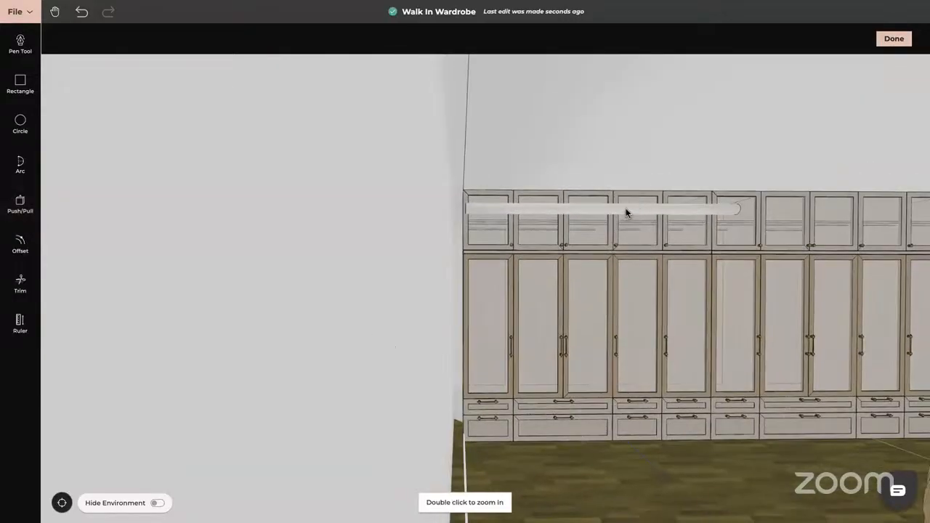
left_click_drag(735, 269, 701, 267)
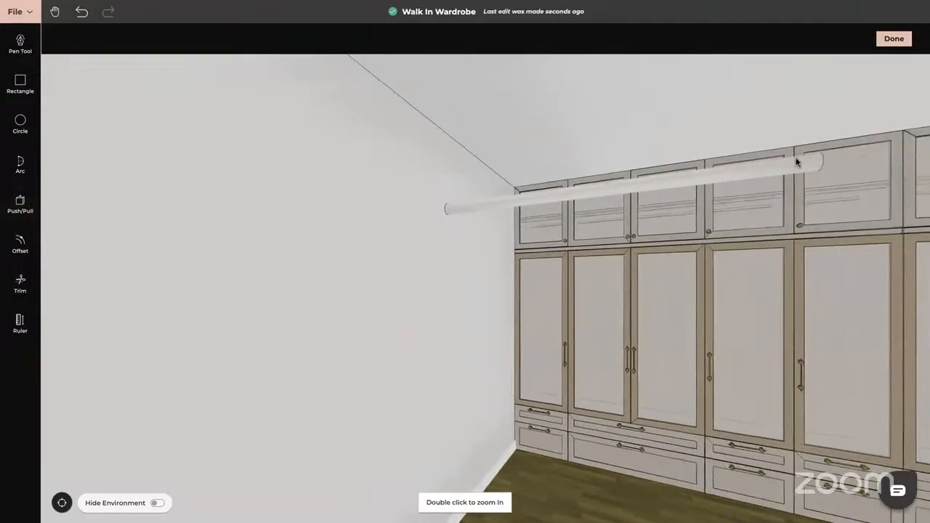
left_click(893, 39)
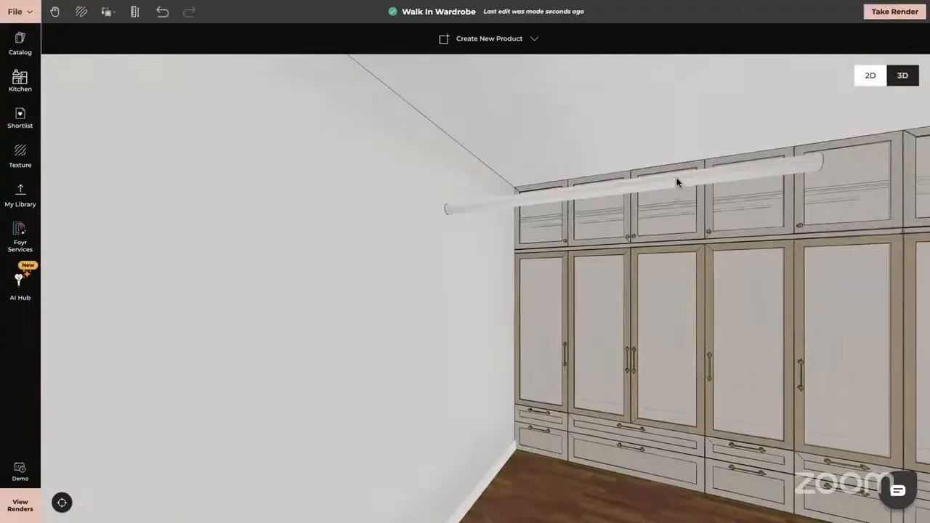
Set the depth of the new cylindrical rod to 3 m
left_click(677, 178)
left_click(342, 38)
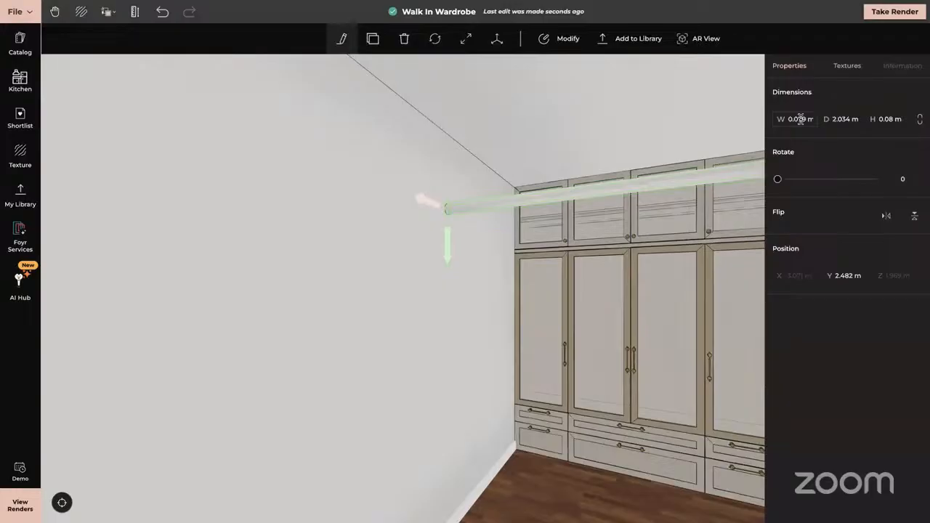
left_click(842, 122)
type("3")
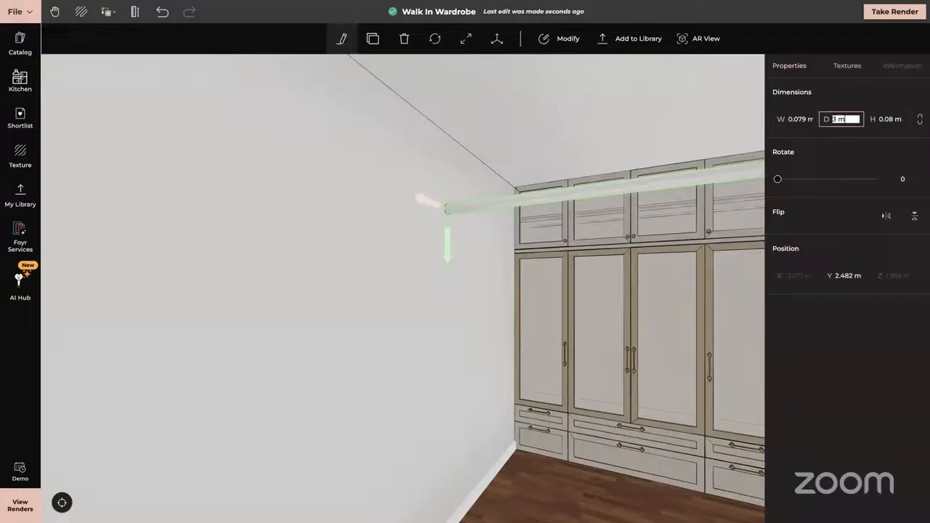
key("Return")
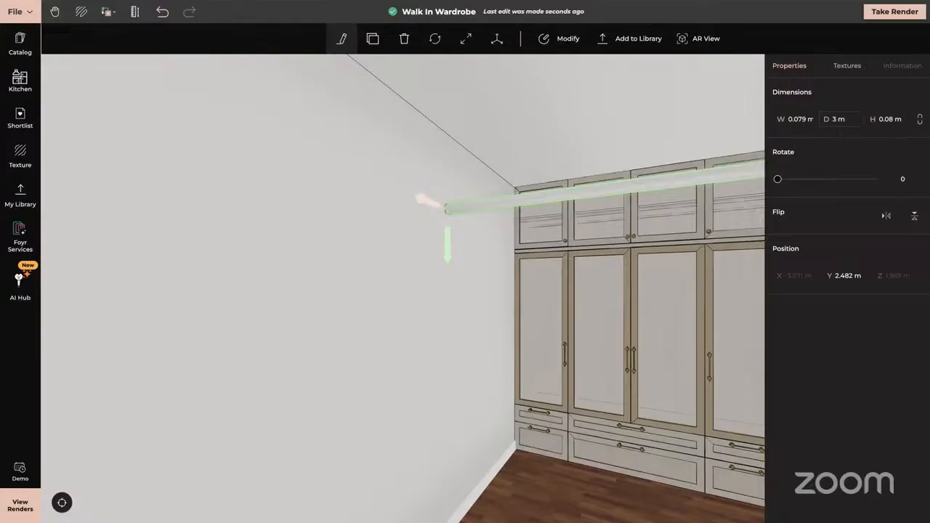
Try moving the rod down into the wardrobes, and undo the moves
left_click(506, 215)
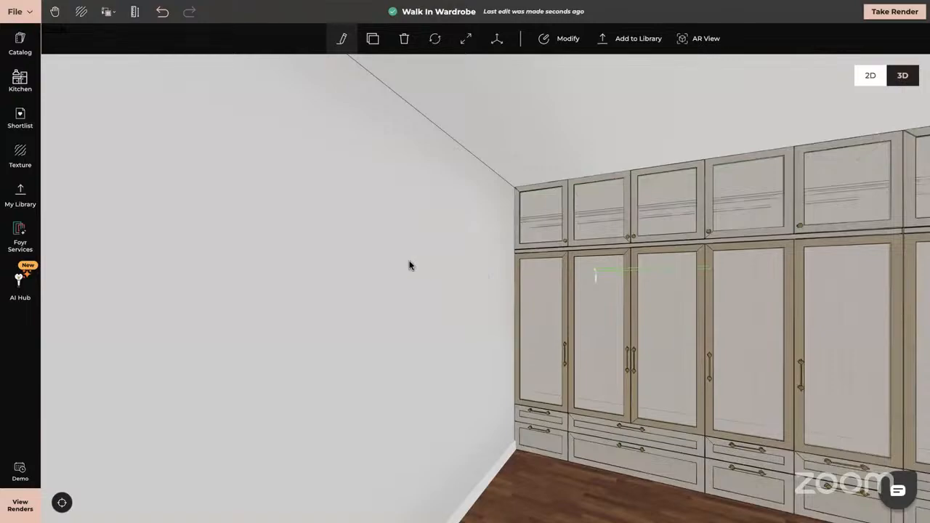
left_click(163, 14)
left_click(162, 14)
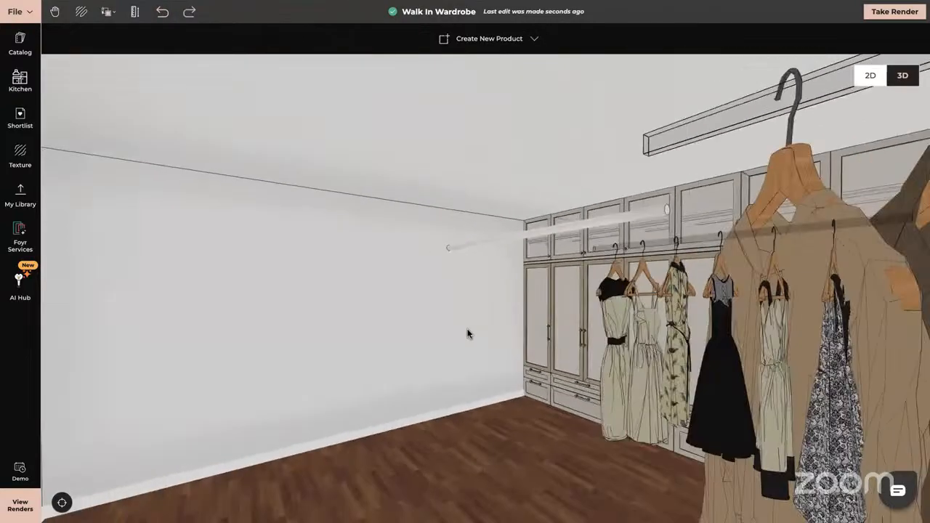
Lower the rod to about 2.12 m and move it inside the wardrobe row behind the tall doors
left_click_drag(544, 242, 516, 310)
left_click_drag(480, 285, 521, 278)
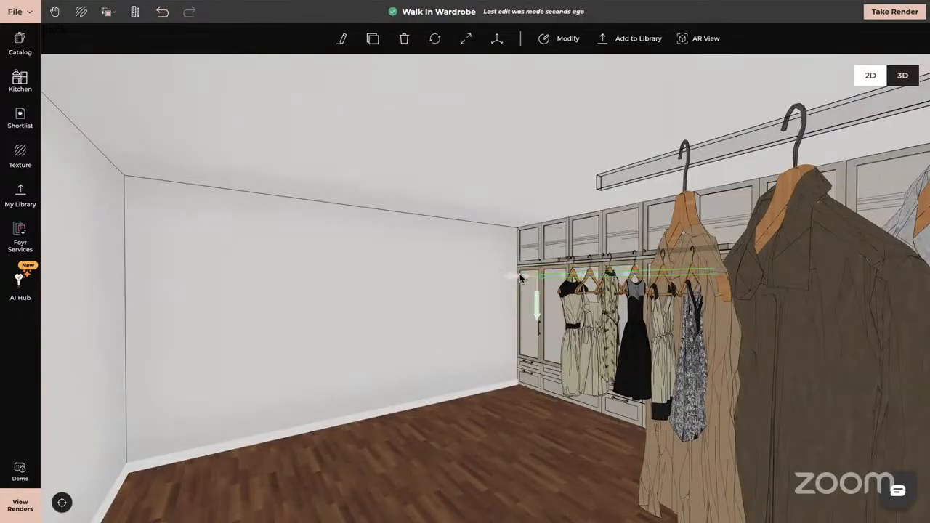
Set the rod's width and height to 0.02 m each
scroll(520, 278, "up", 10)
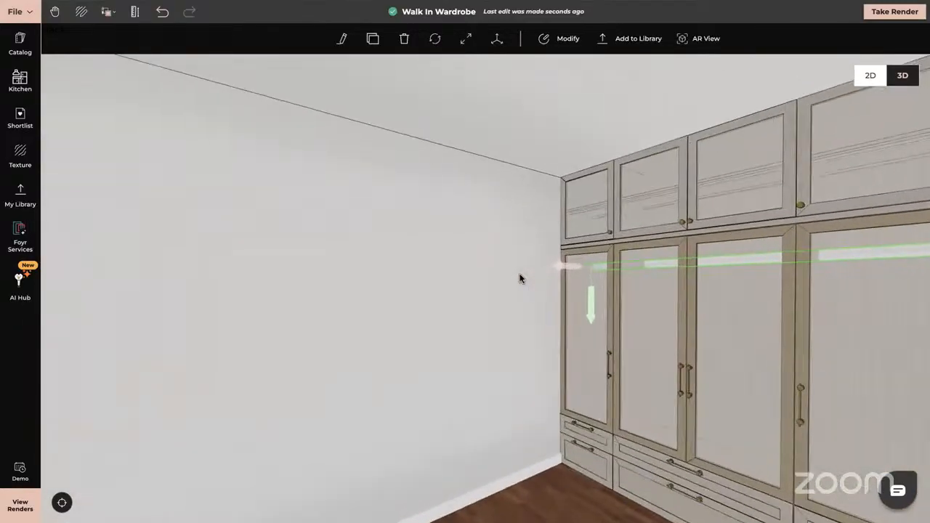
scroll(520, 275, "up", 2)
left_click_drag(477, 352, 499, 307)
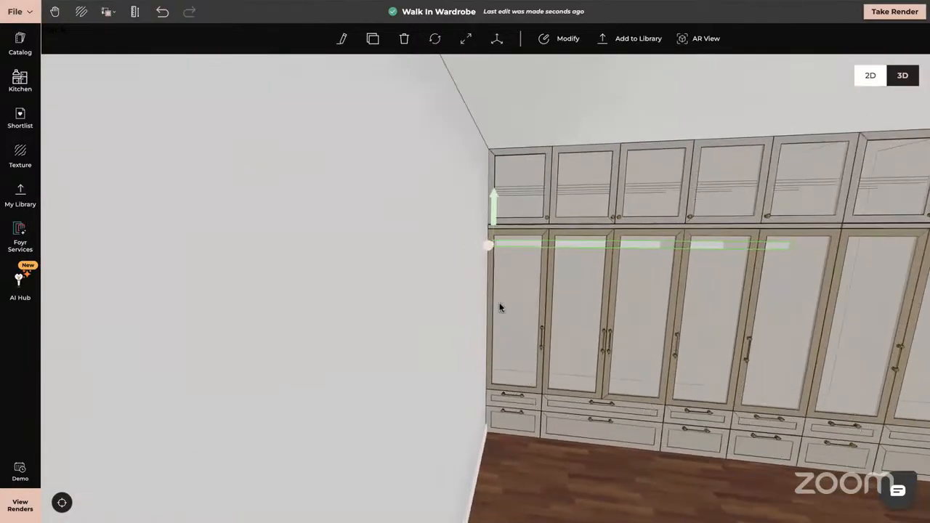
left_click(343, 41)
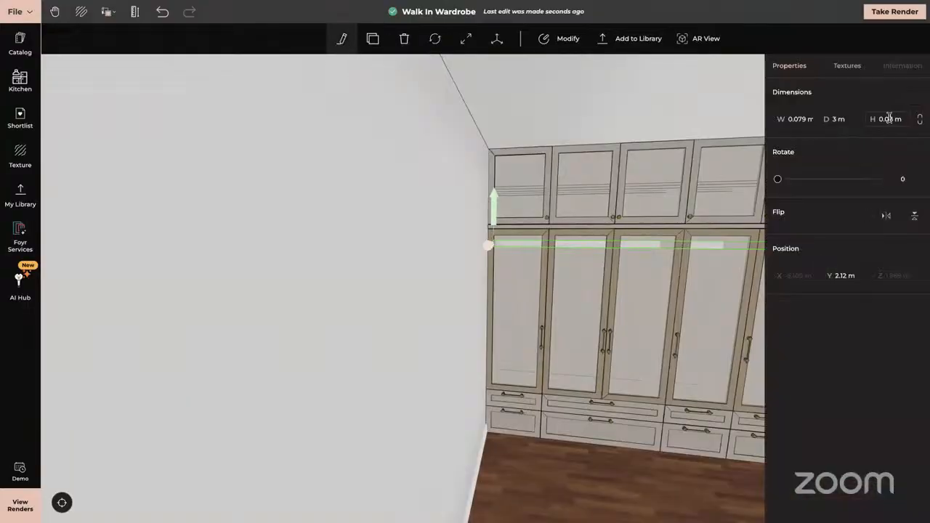
left_click(792, 119)
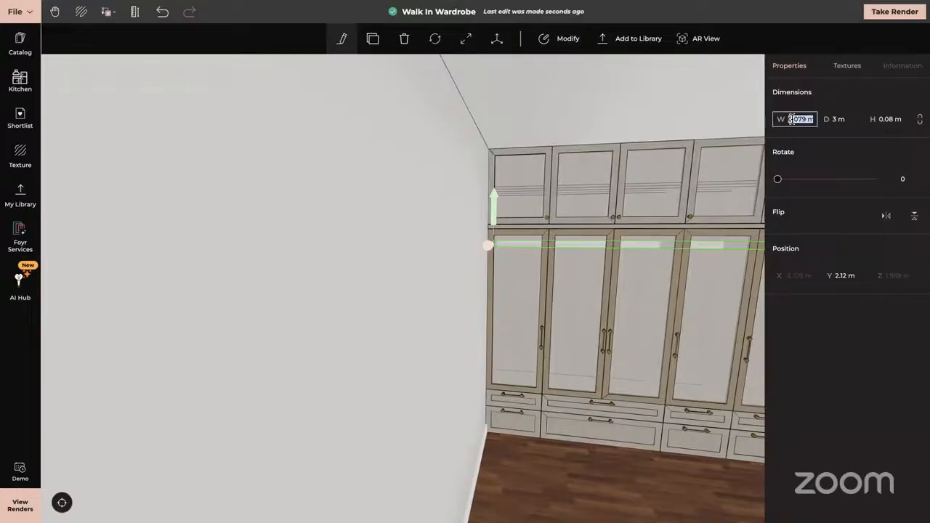
type("0.02")
key("Tab")
key("Tab")
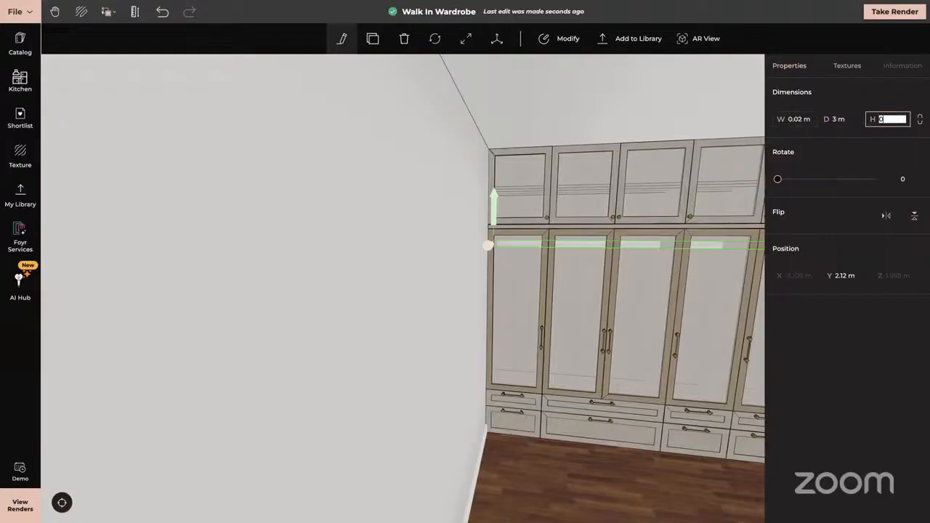
key("Return")
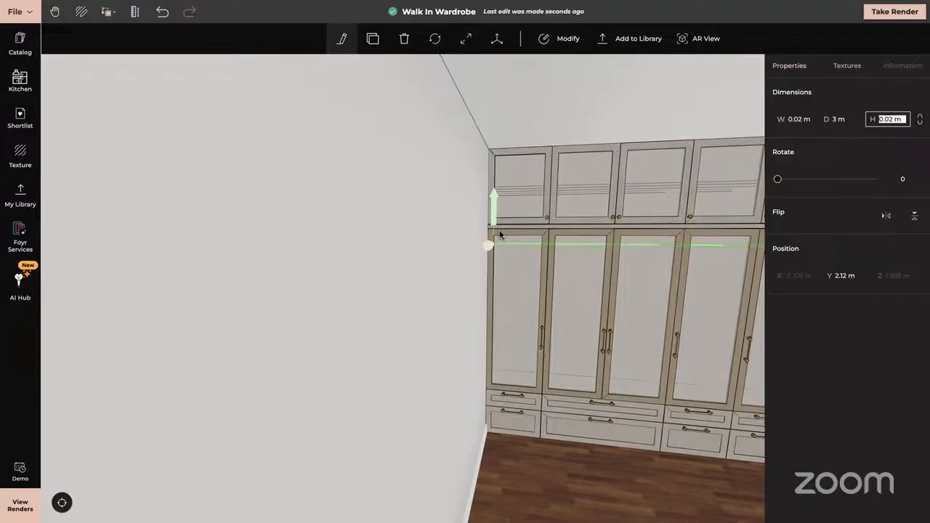
Raise the thin rod slightly inside the wardrobes and shift it a little toward the wardrobe fronts
left_click_drag(495, 203, 494, 198)
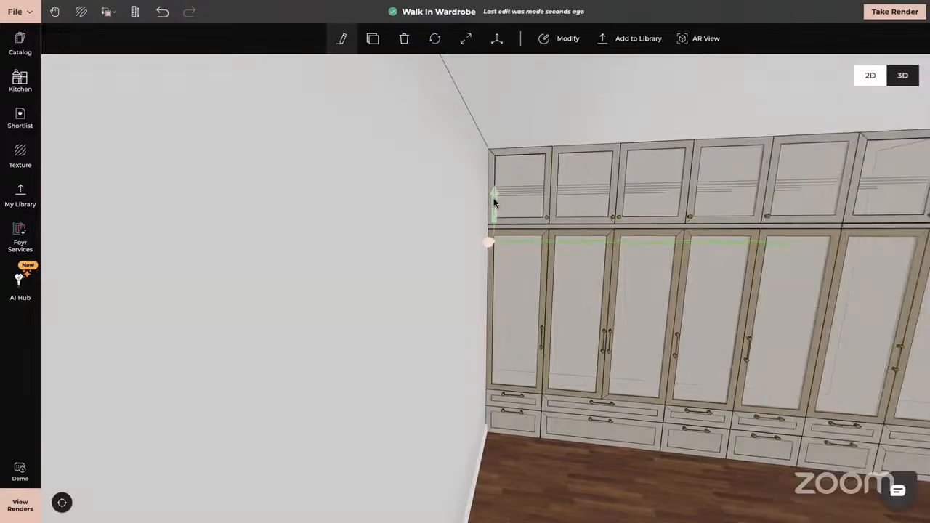
left_click_drag(602, 342, 573, 281)
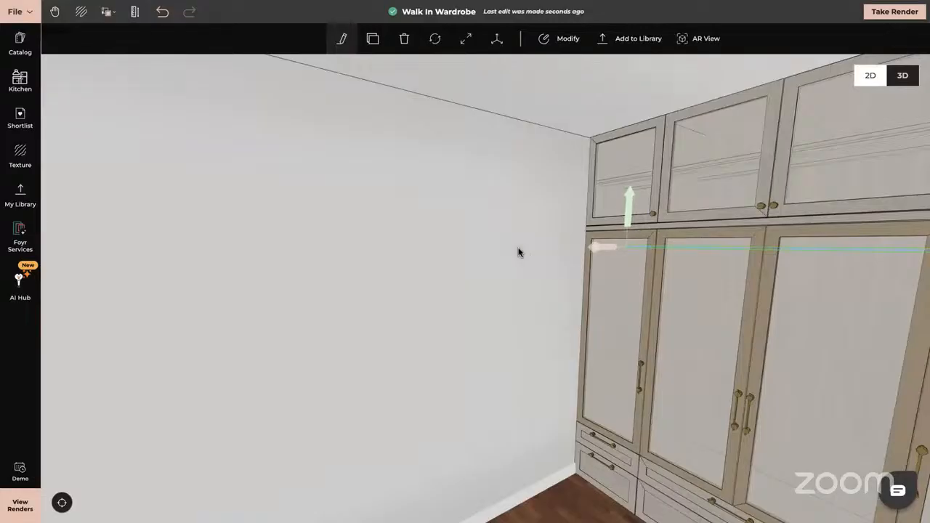
left_click_drag(608, 250, 459, 254)
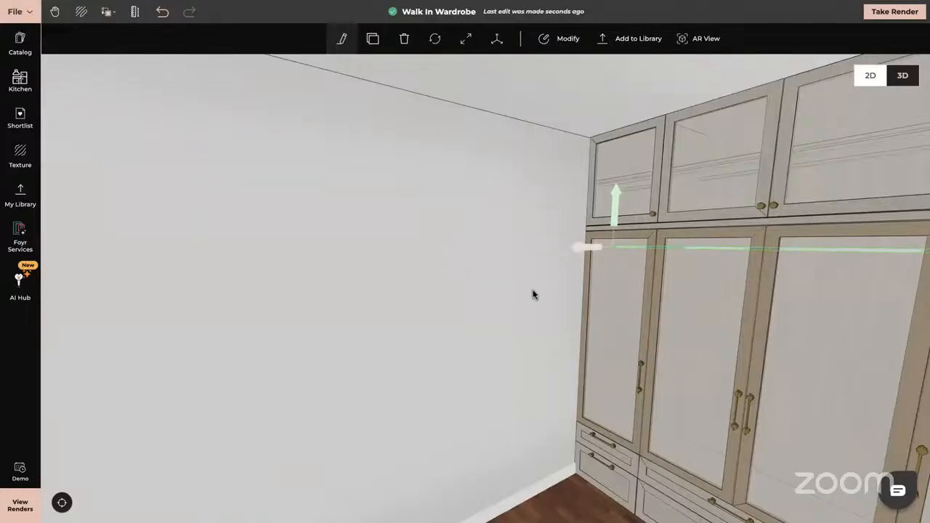
left_click(524, 324)
left_click_drag(524, 324, 596, 318)
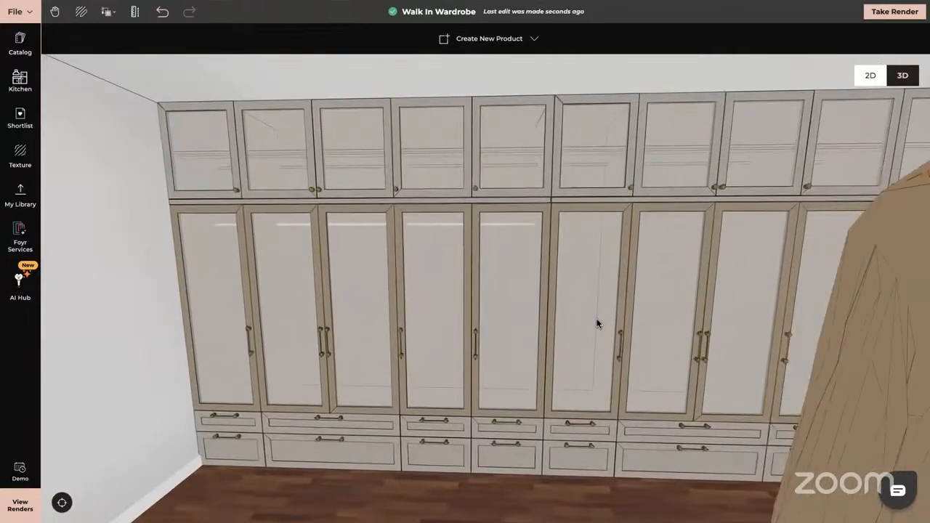
left_click_drag(593, 314, 602, 270)
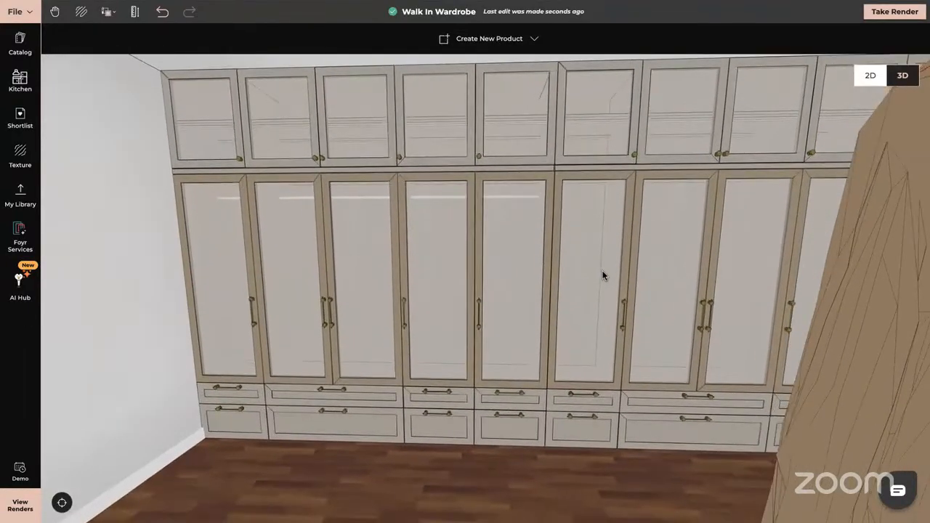
left_click(19, 42)
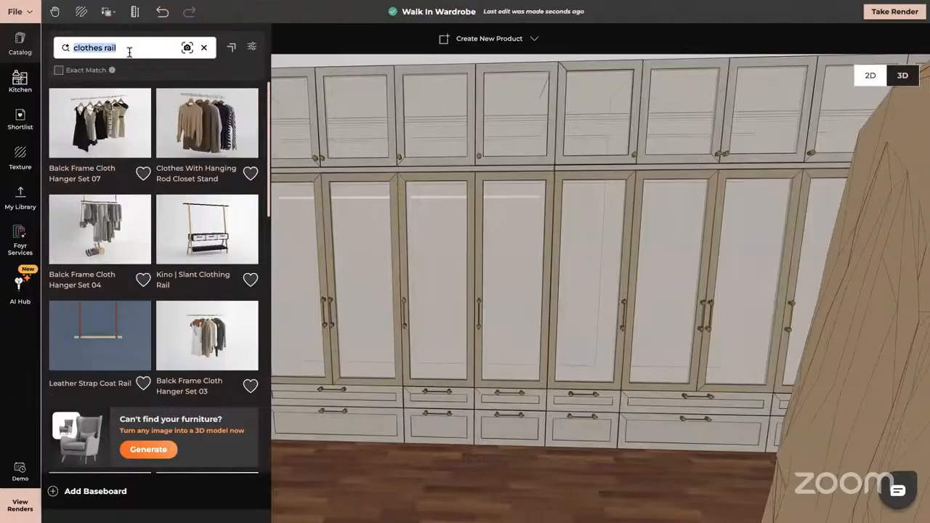
left_click(9, 393)
left_click_drag(269, 411, 334, 417)
scroll(335, 416, "up", 3)
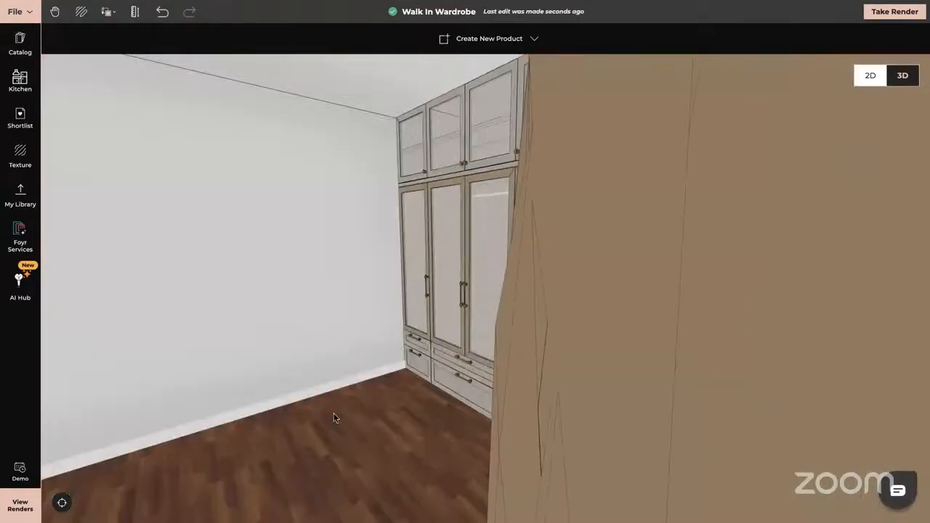
Start a new custom product and draw a thin rectangle about 0.76 m wide and 0.02 m high on the blank wall
left_click(273, 254)
scroll(273, 253, "up", 3)
left_click_drag(274, 254, 65, 129)
left_click(556, 81)
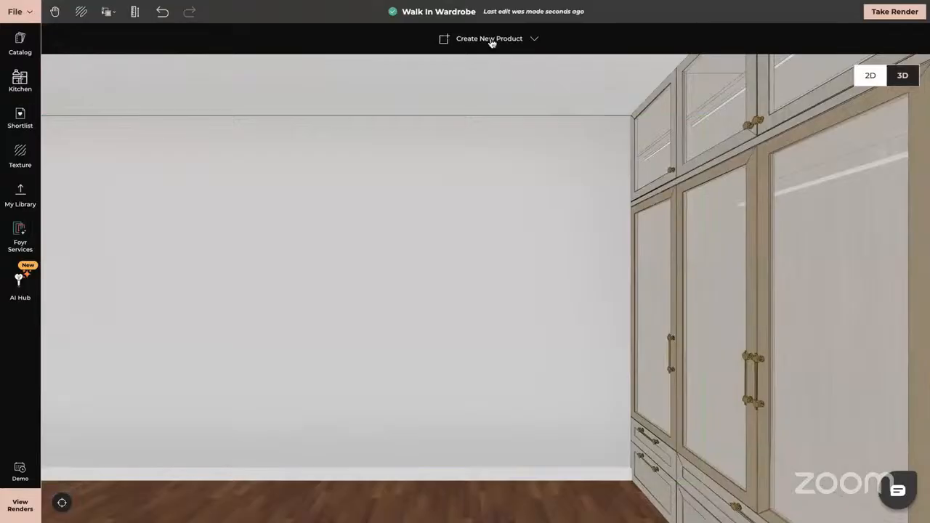
left_click(493, 40)
left_click(503, 73)
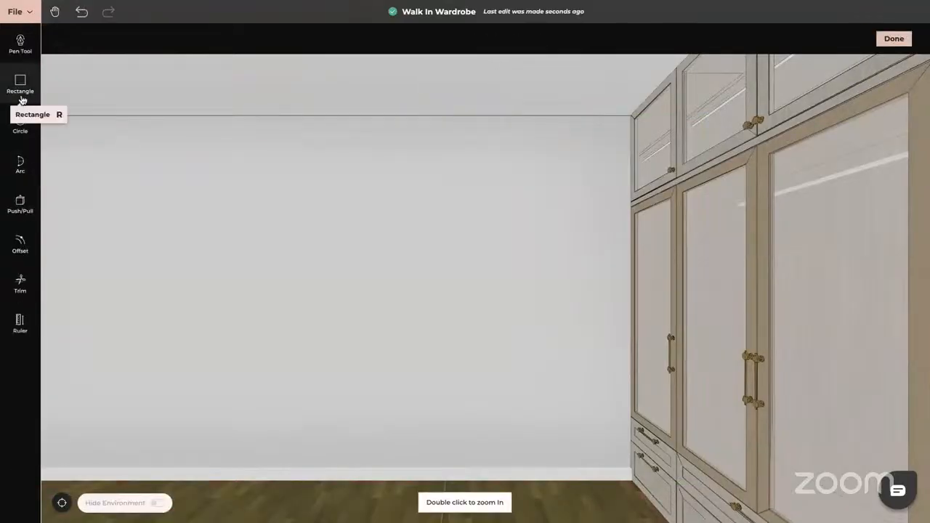
left_click(20, 82)
left_click(322, 216)
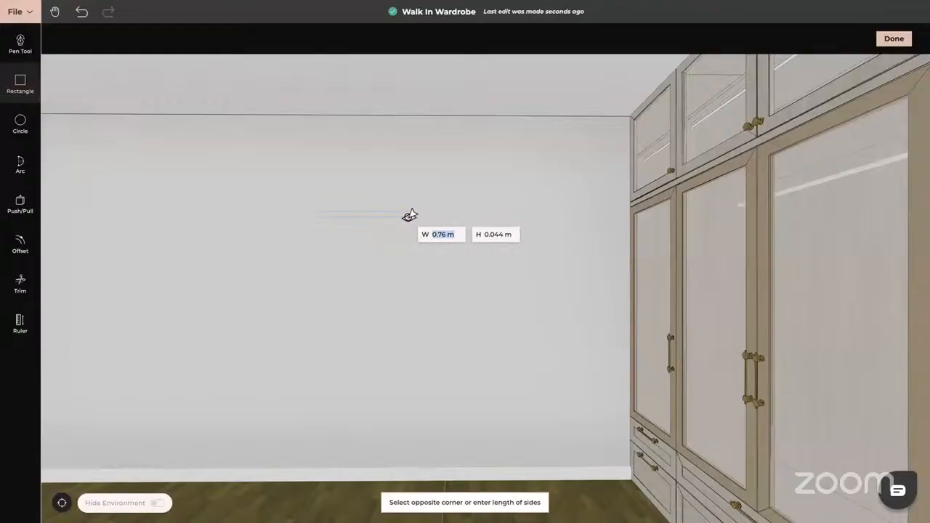
key("Tab")
type("0.02")
key("Return")
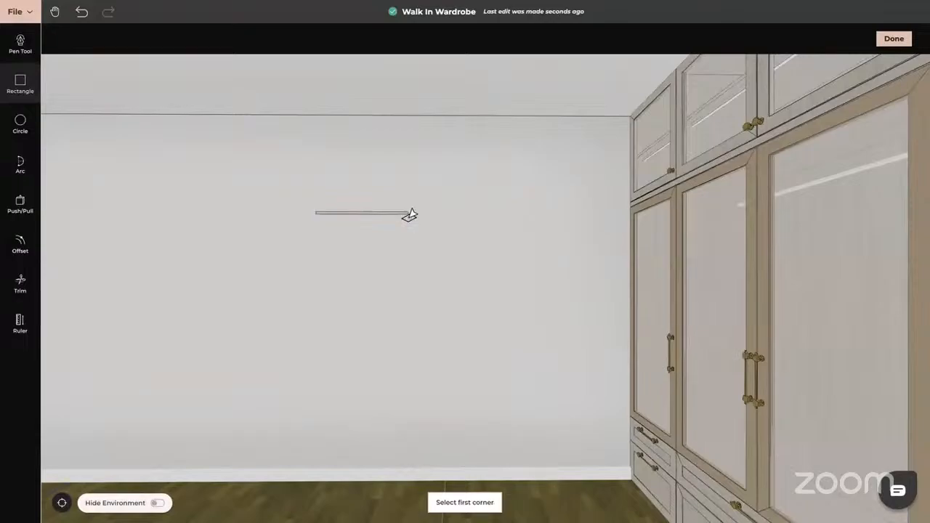
key("Escape")
Push/Pull the thin rectangle about 0.53 m out from the wall and finish the custom product
left_click_drag(411, 216, 301, 276)
left_click(19, 204)
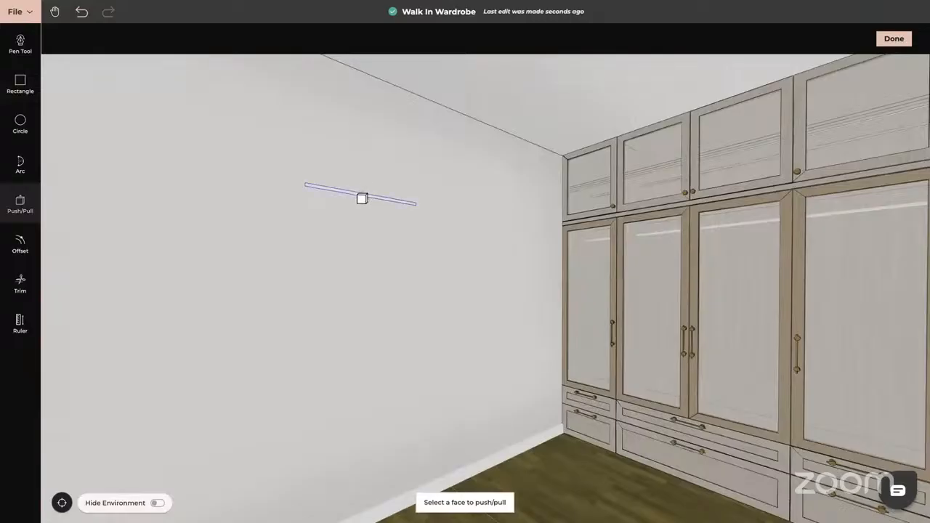
left_click(362, 196)
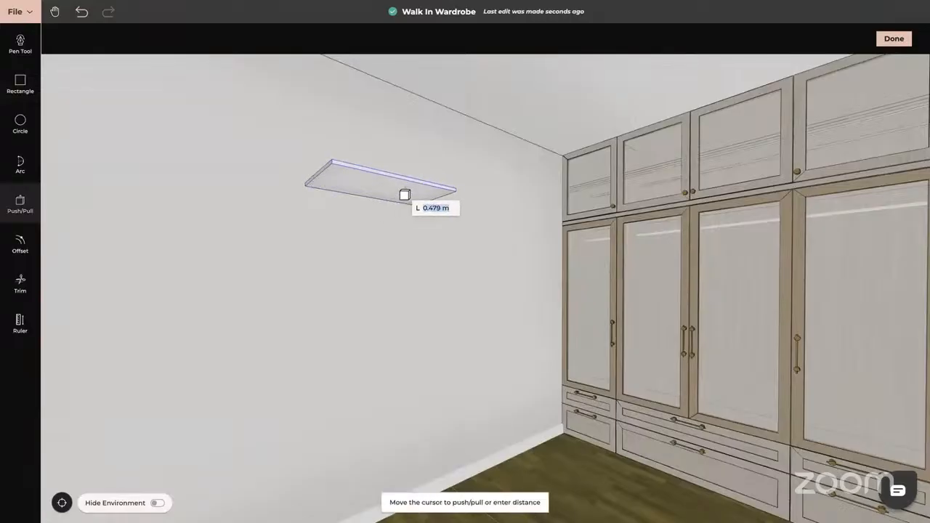
left_click(409, 193)
key("Escape")
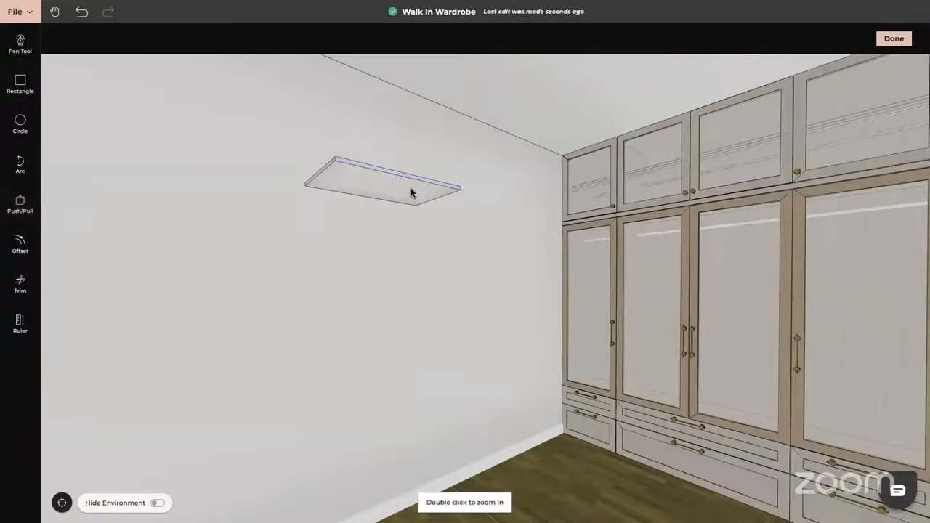
left_click(895, 41)
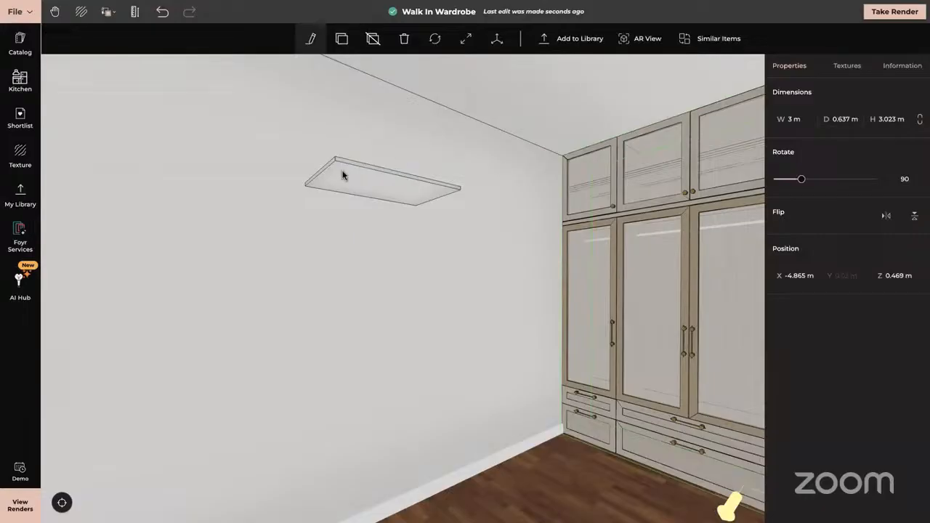
Set the new board's depth to 0.6 m
left_click(361, 187)
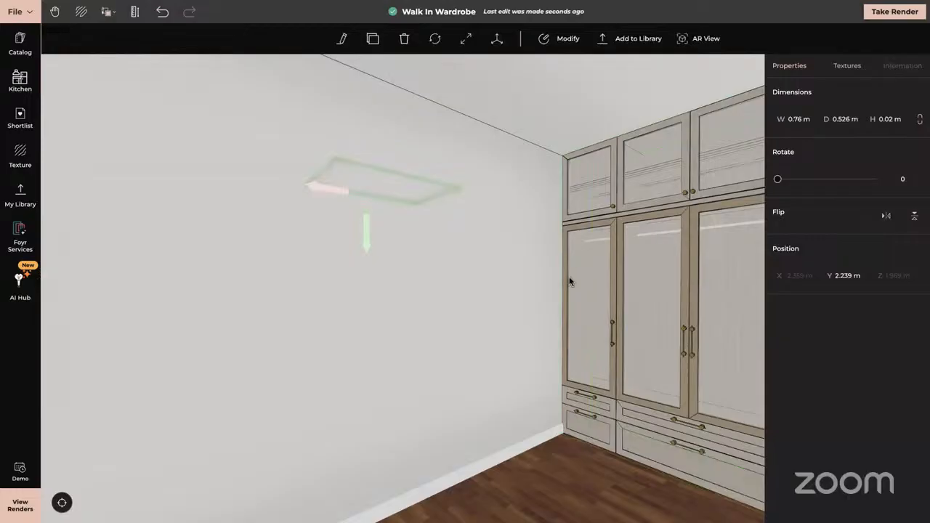
left_click_drag(569, 276, 569, 285)
left_click(841, 119)
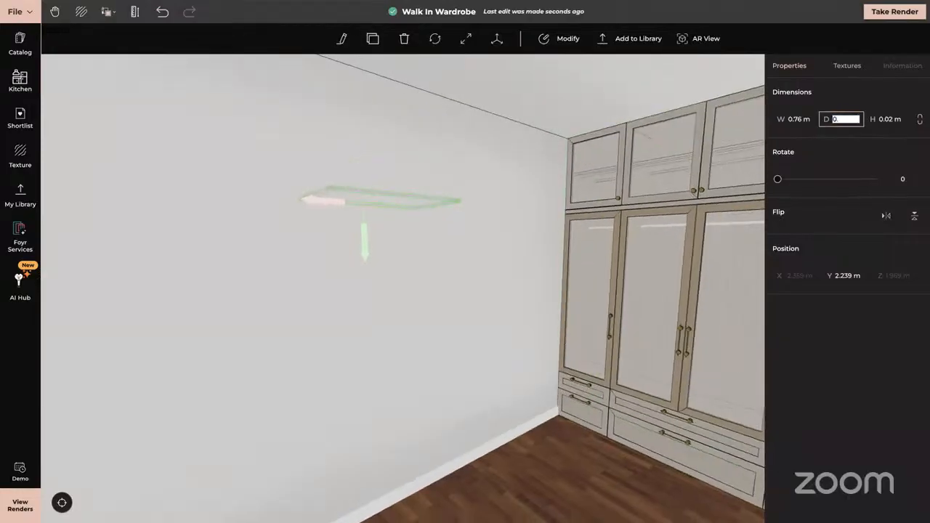
type("0.6")
key("Return")
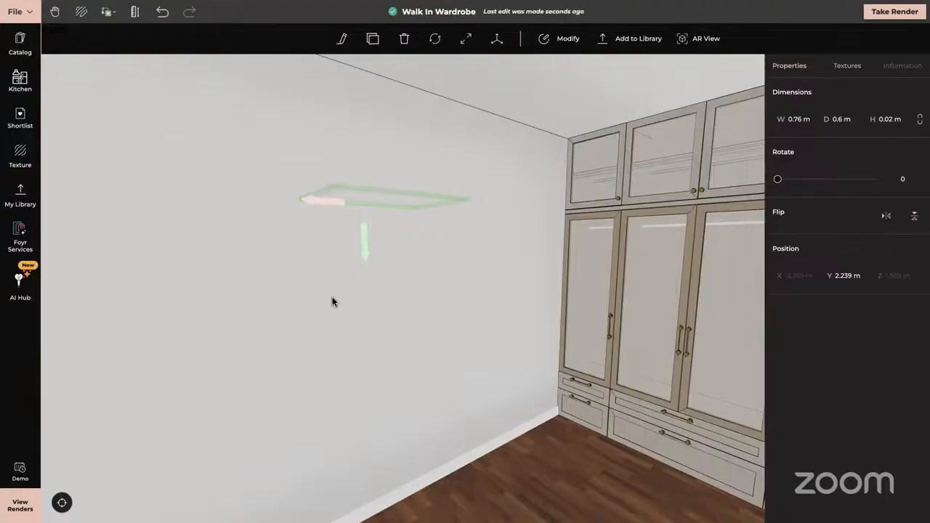
left_click(383, 311)
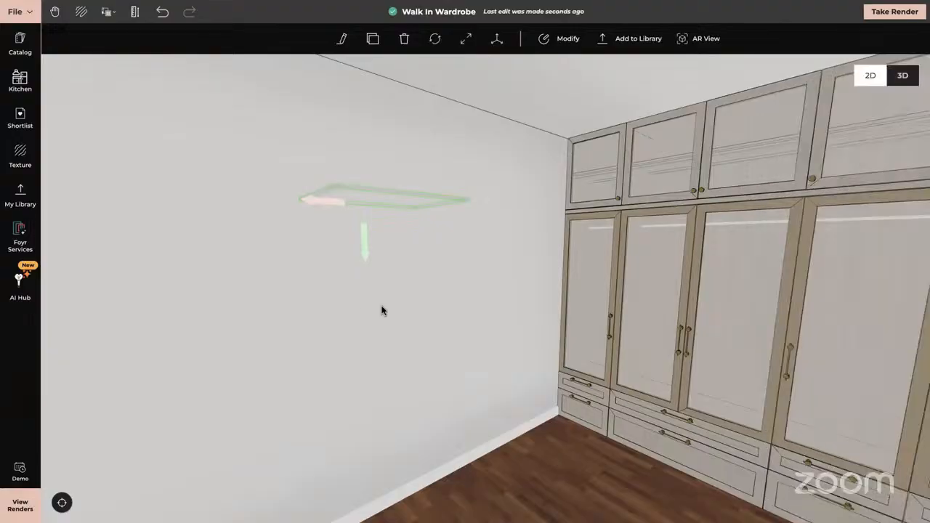
Lower the board along the wall to about 1.43 m and enable free movement along all axes
left_click(378, 200)
left_click_drag(368, 264, 409, 373)
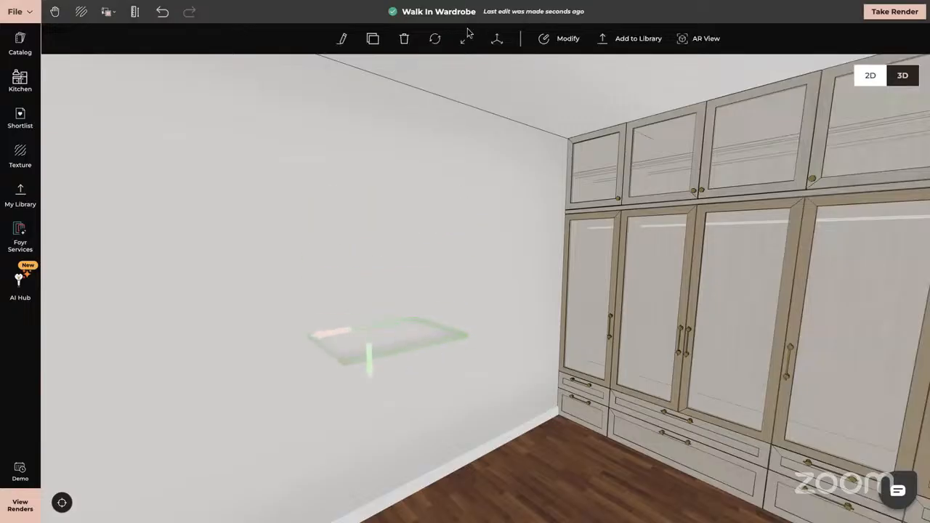
left_click(434, 38)
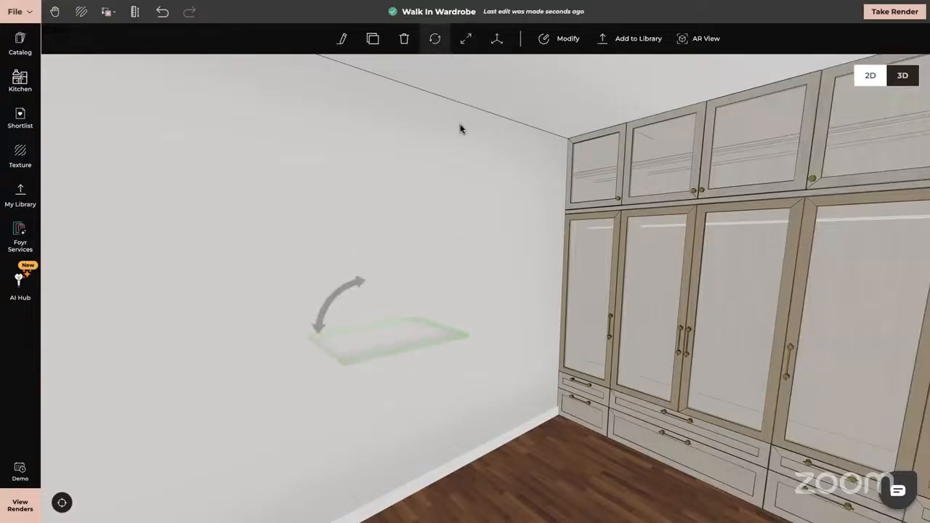
left_click(496, 39)
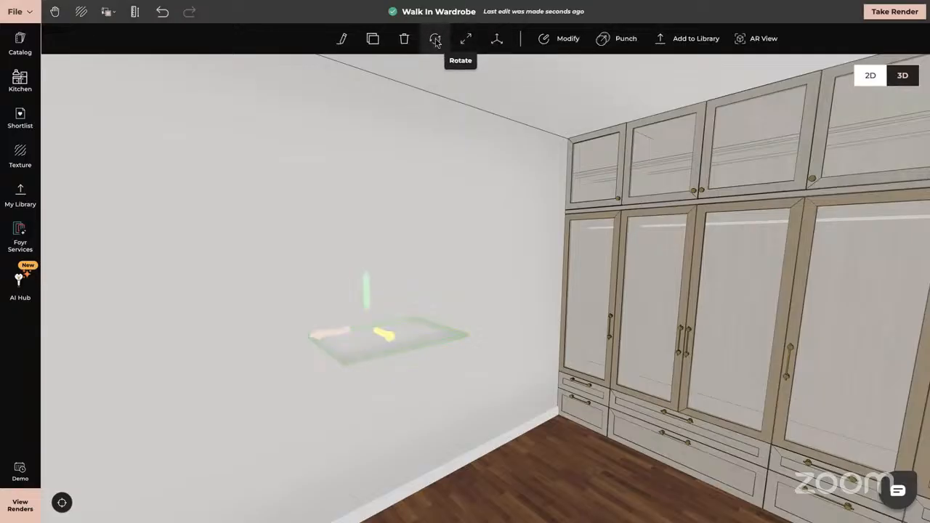
Rotate the board 90° and move it away from the wall to the front of the wardrobe row
left_click(434, 39)
left_click_drag(383, 337, 317, 349)
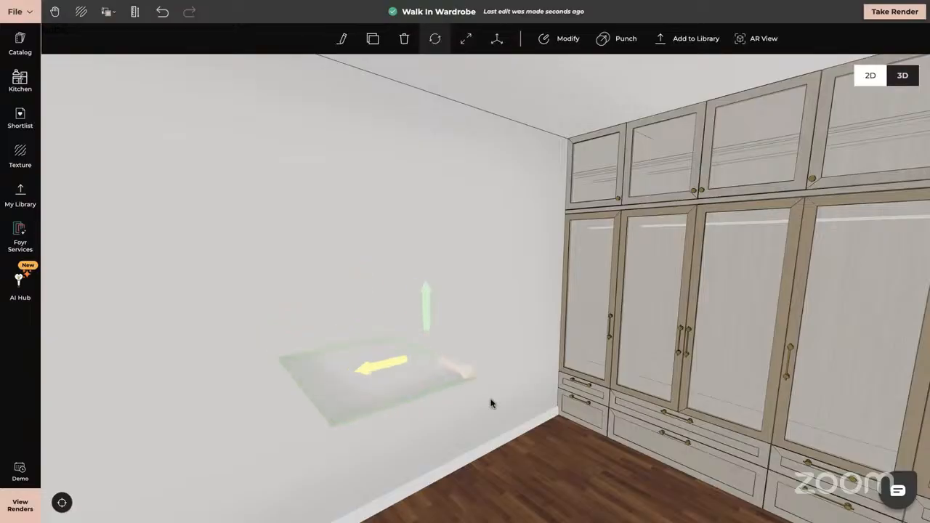
left_click_drag(417, 383, 618, 347)
left_click_drag(778, 444, 374, 269)
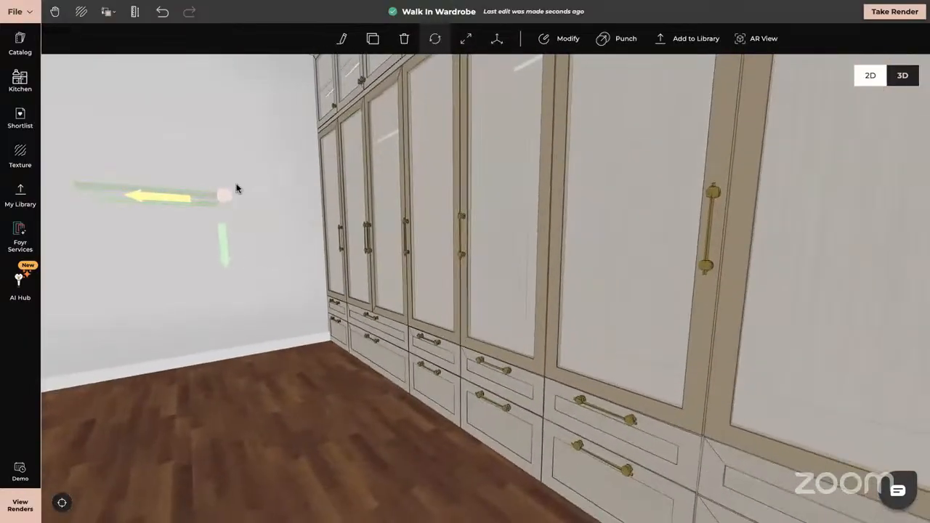
left_click_drag(225, 197, 529, 224)
left_click_drag(348, 197, 752, 222)
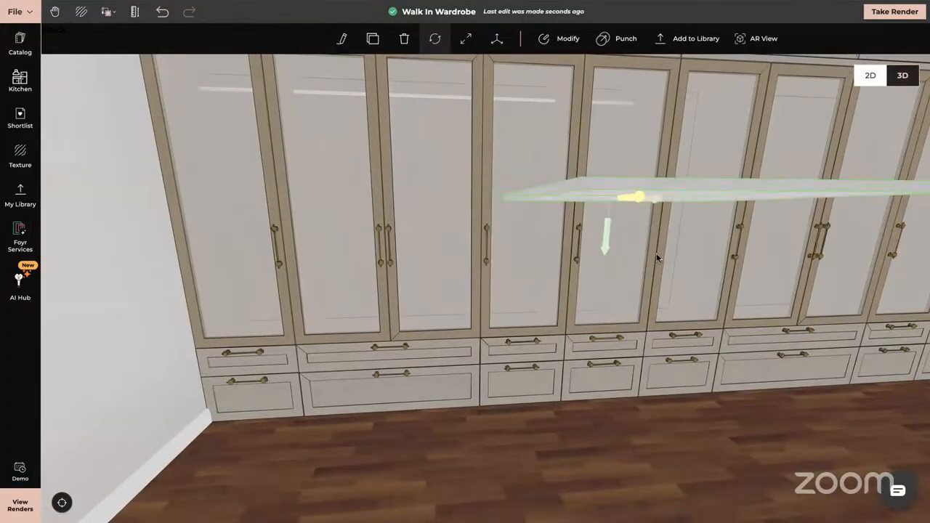
Move the hanging dress set and the shirt set aside to the side wall, clearing the space before the wardrobes
scroll(657, 258, "down", 5)
left_click_drag(666, 320, 587, 268)
scroll(587, 270, "up", 3)
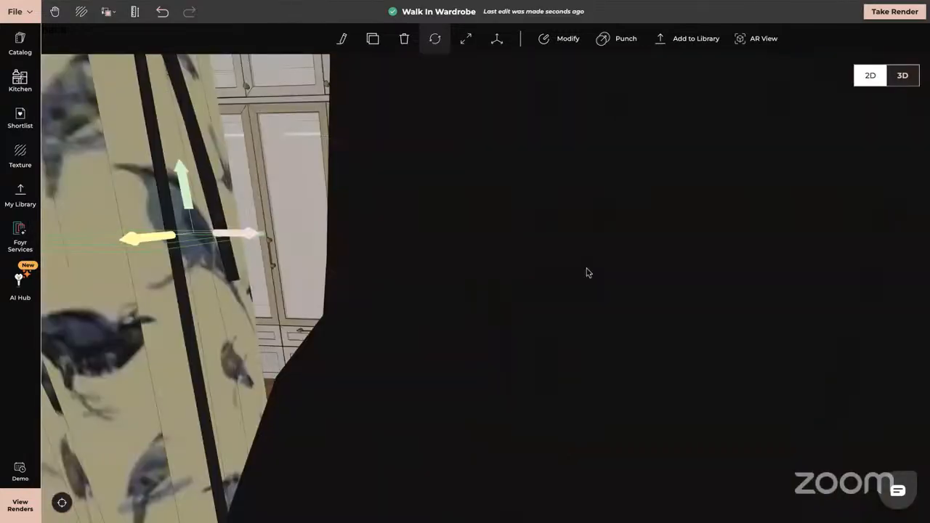
scroll(587, 269, "down", 6)
left_click(528, 204)
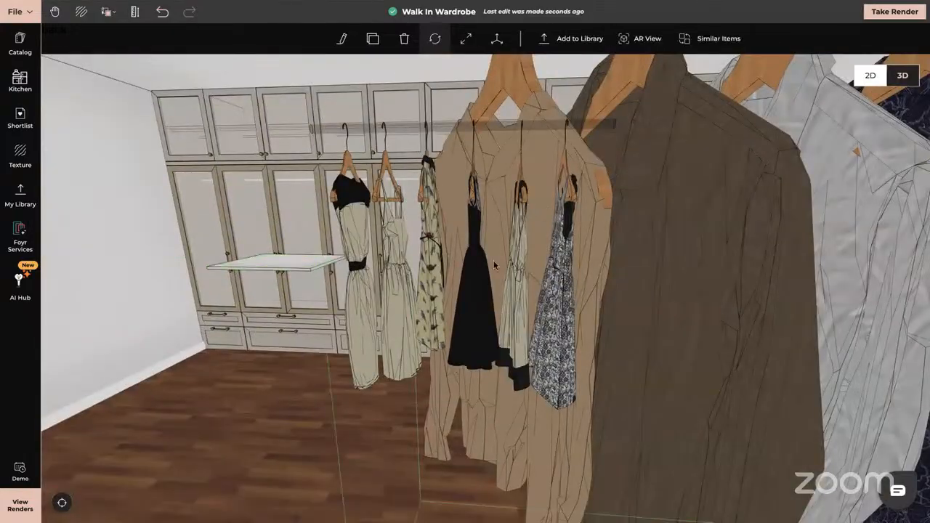
left_click(383, 272)
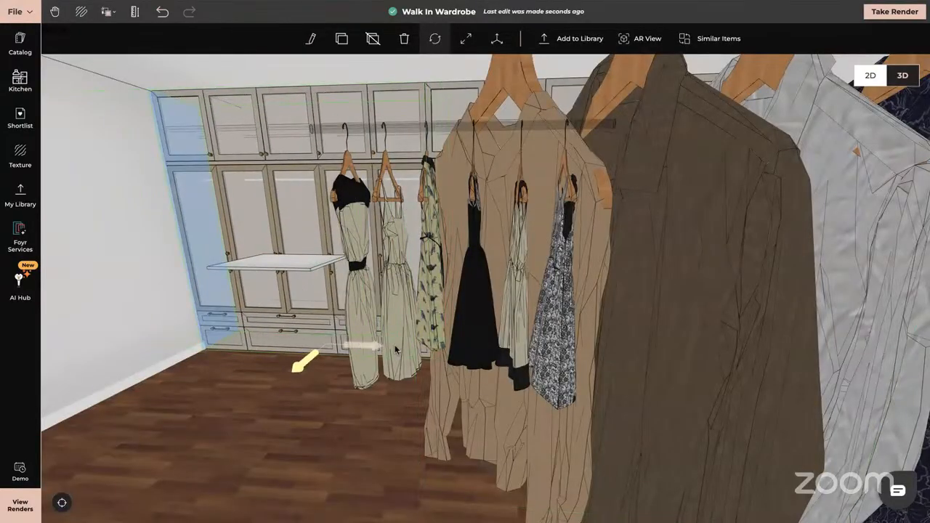
left_click(536, 354)
left_click_drag(502, 383, 33, 366)
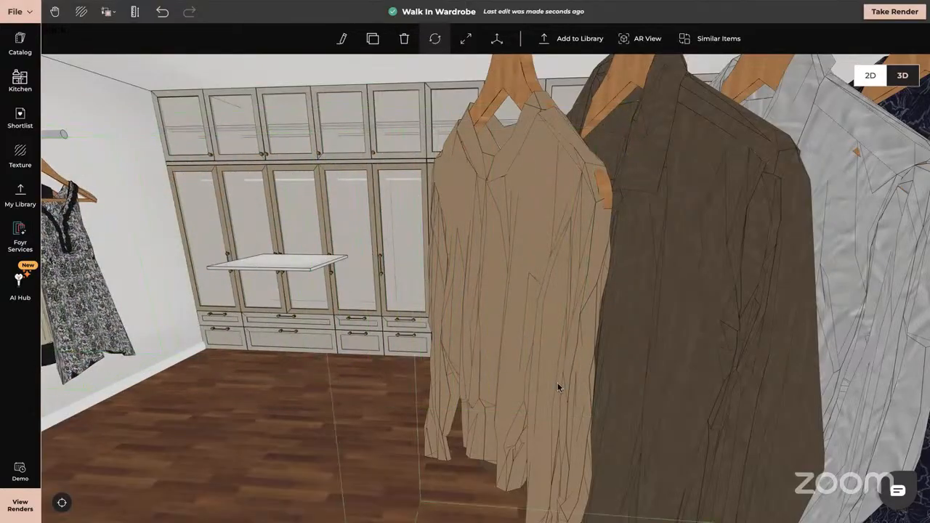
scroll(558, 384, "down", 8)
left_click_drag(532, 461, 87, 465)
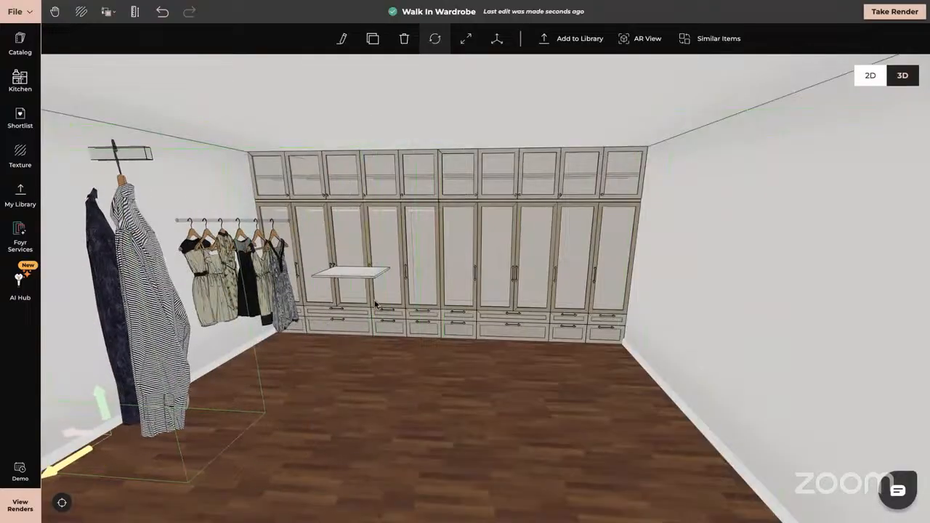
Shift the board sideways along the wardrobe row to the first doors of the second wardrobe unit
left_click(363, 274)
left_click_drag(416, 268, 535, 268)
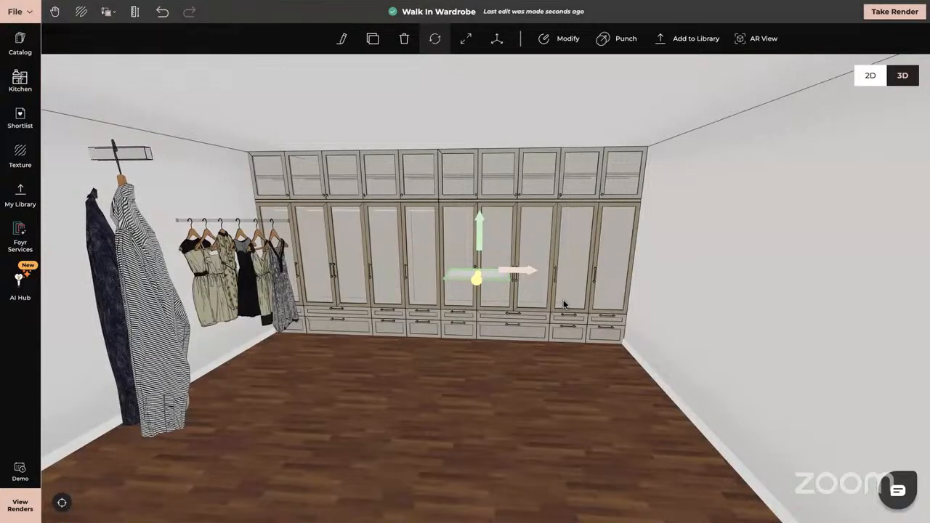
scroll(564, 304, "up", 10)
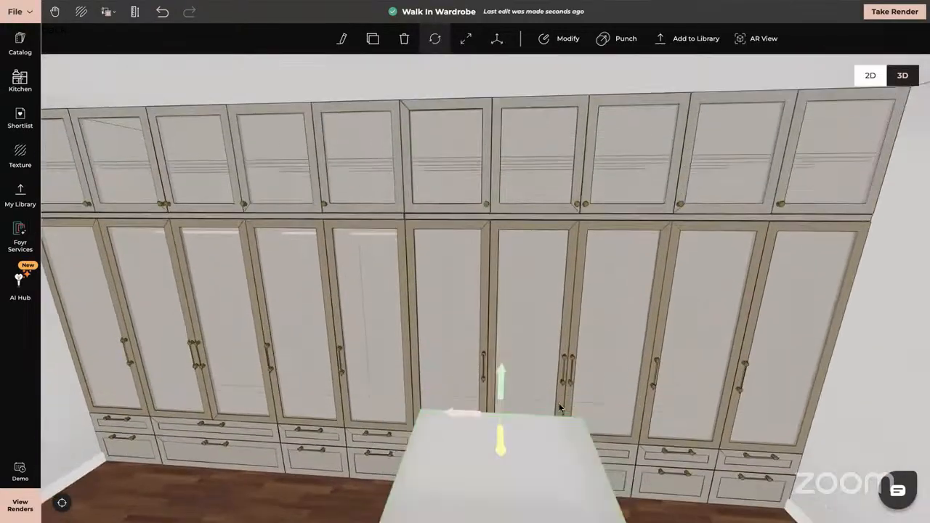
left_click_drag(559, 402, 552, 322)
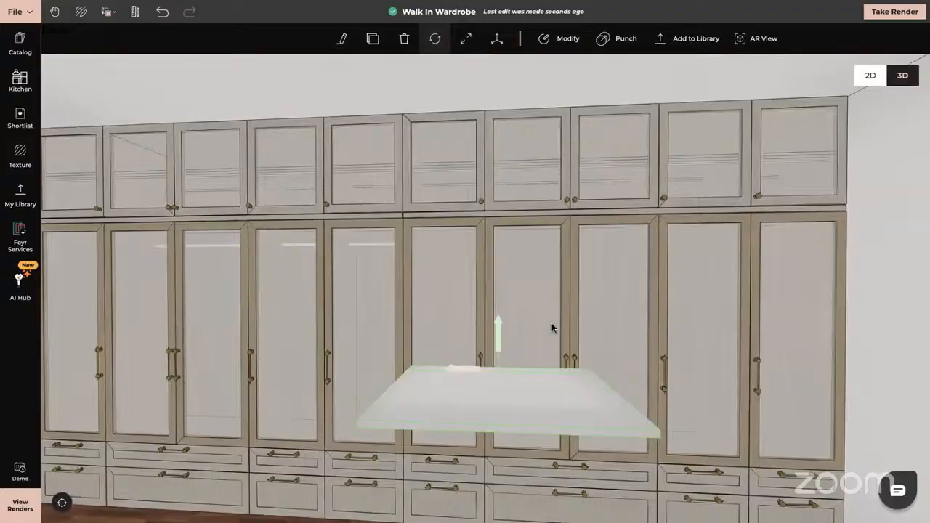
Measure the width across the first two tall doors of the second wardrobe unit
left_click(135, 11)
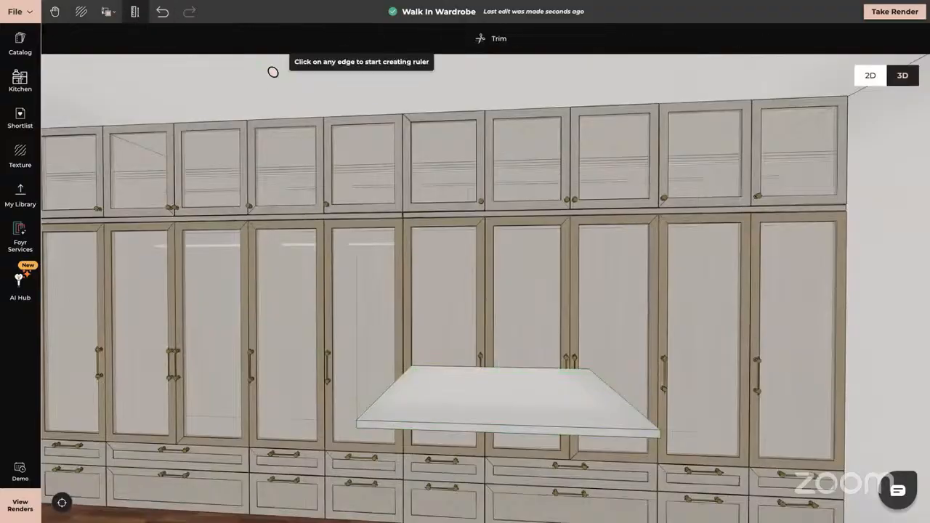
left_click(402, 262)
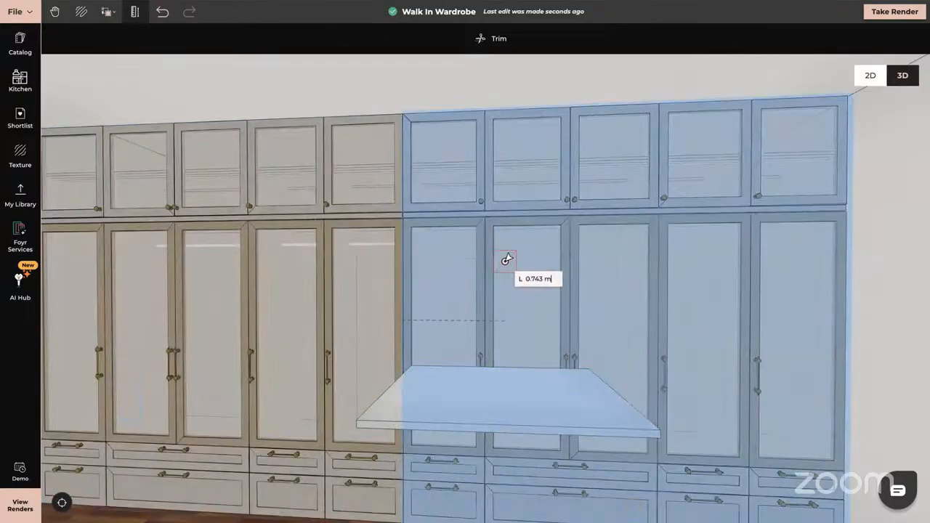
left_click(571, 265)
key("Escape")
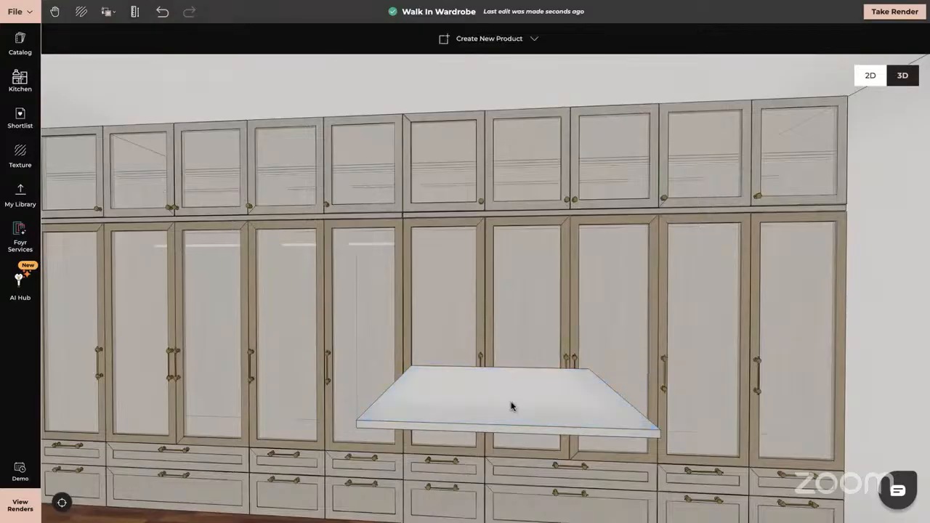
Set the shelf board's width to 1.19 m and raise the board higher in front of the wardrobe doors
left_click(499, 408)
left_click(341, 39)
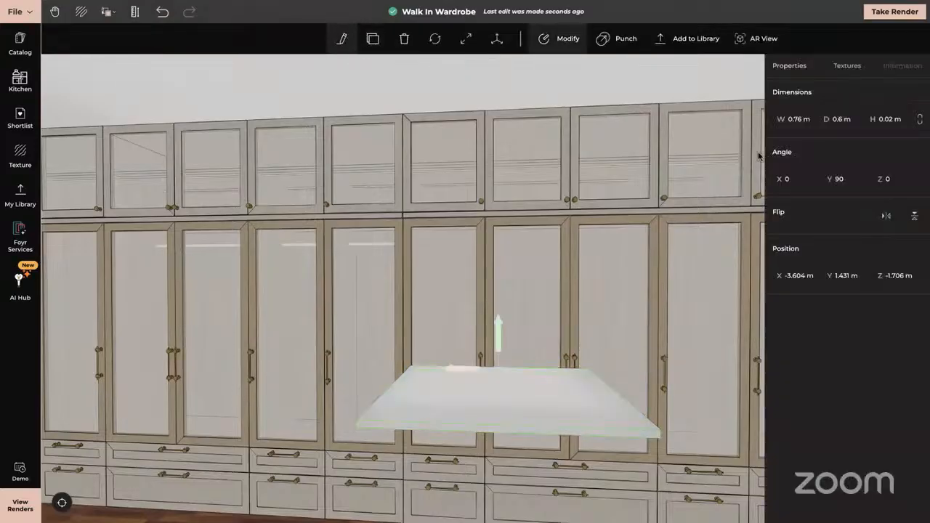
left_click(798, 118)
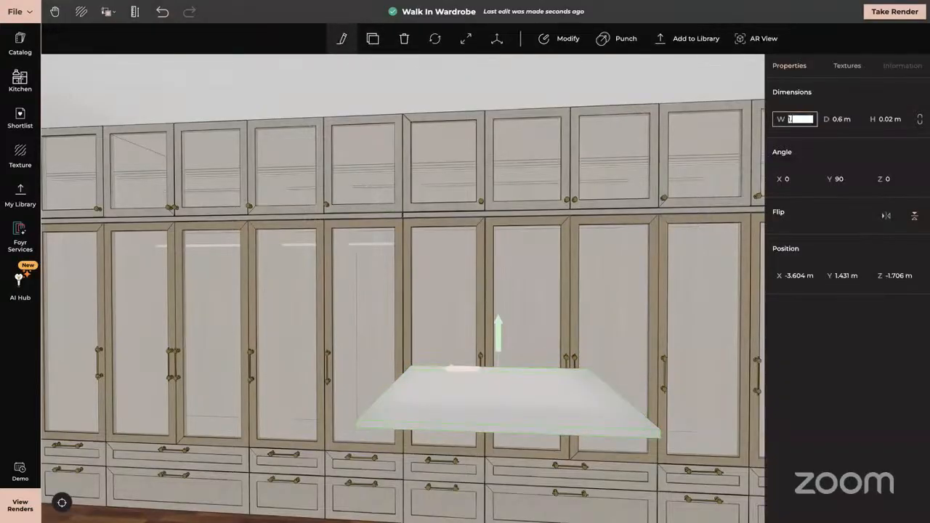
key("Return")
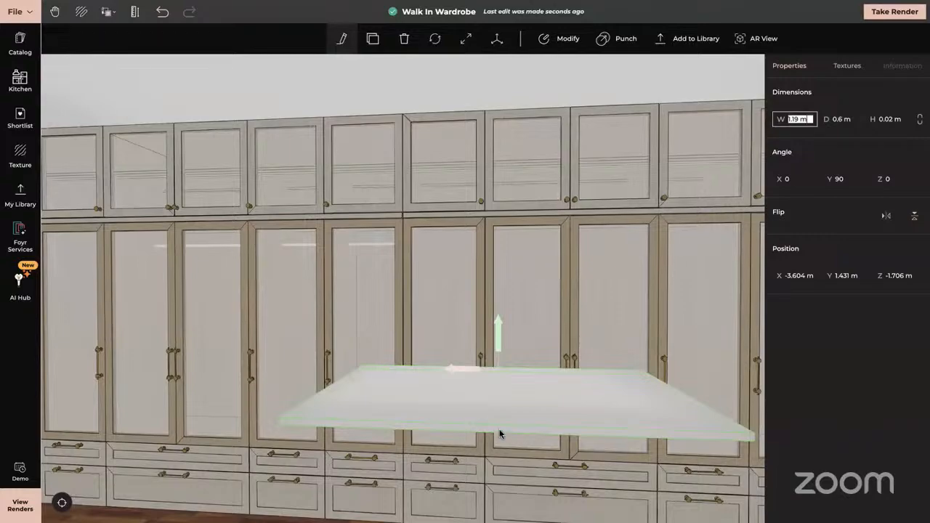
left_click_drag(499, 321, 499, 278)
Search the catalog for "led strip light" and bring the Neutral Strip Light to the back edge of the board's underside
left_click(20, 42)
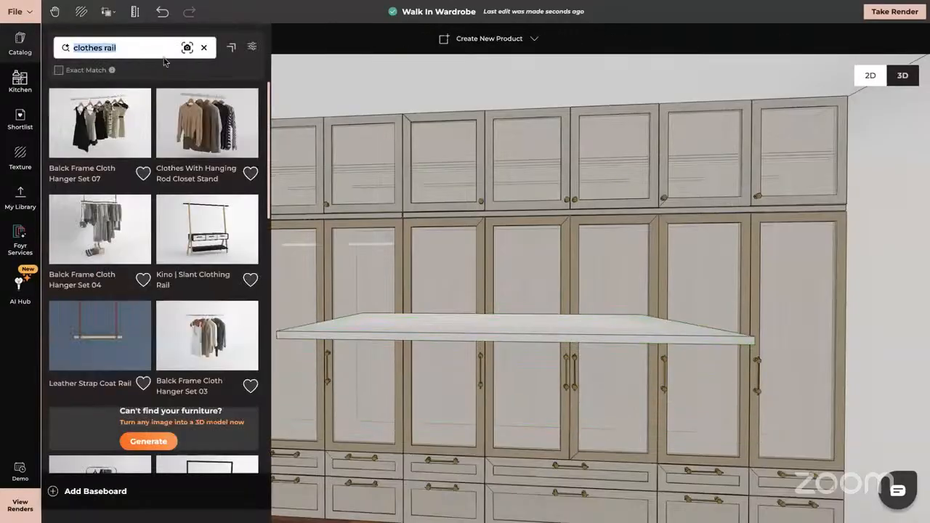
key("BackSpace")
type("led")
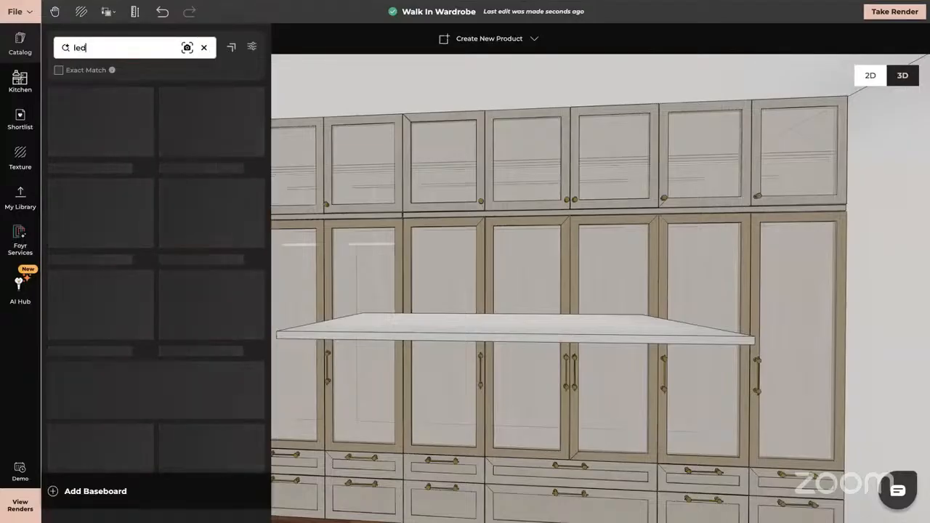
type(" strip light")
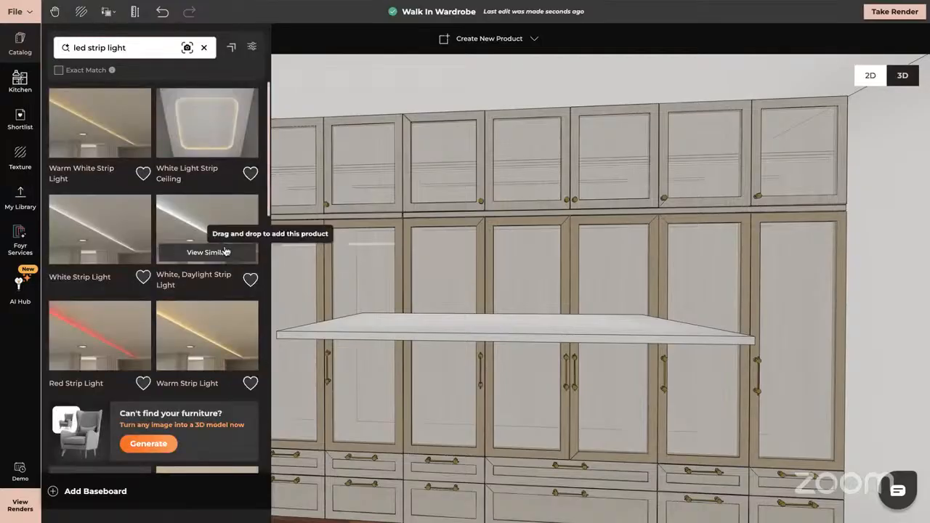
left_click_drag(482, 355, 482, 337)
scroll(207, 317, "down", 5)
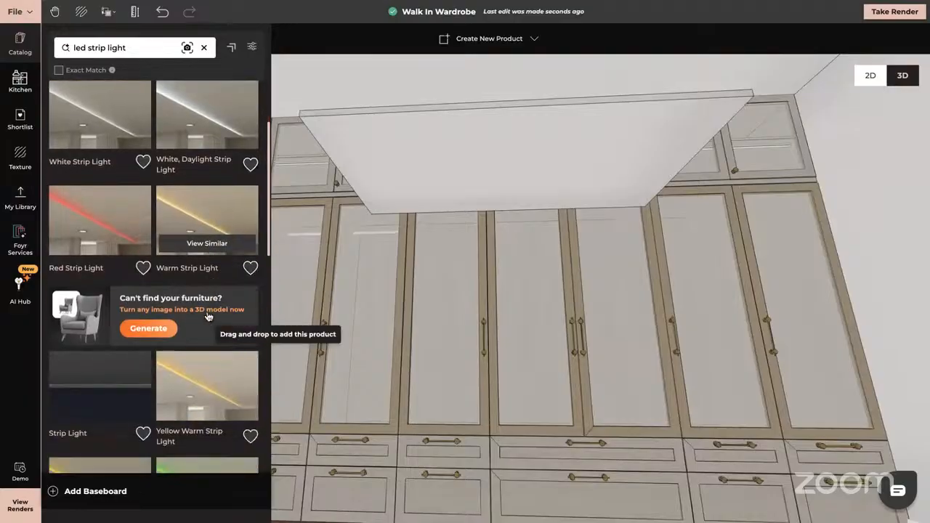
scroll(201, 423, "down", 2)
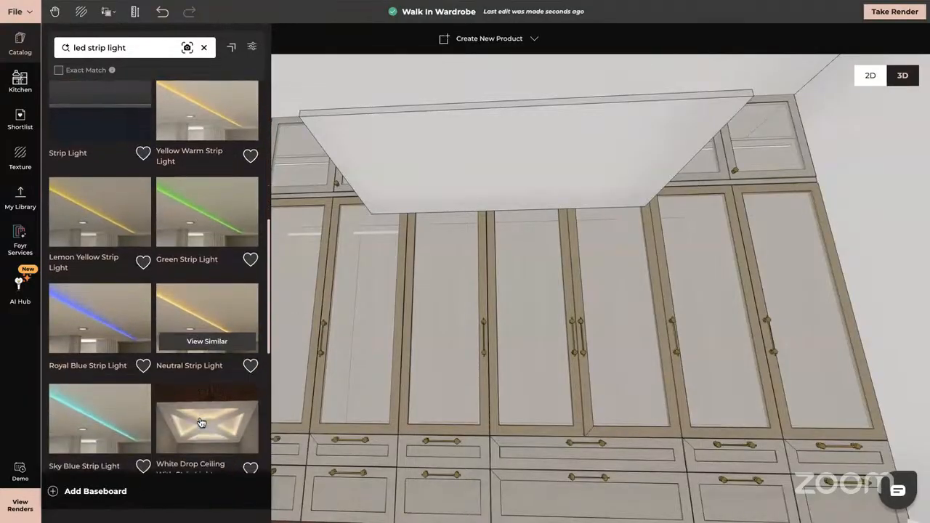
left_click_drag(216, 314, 449, 135)
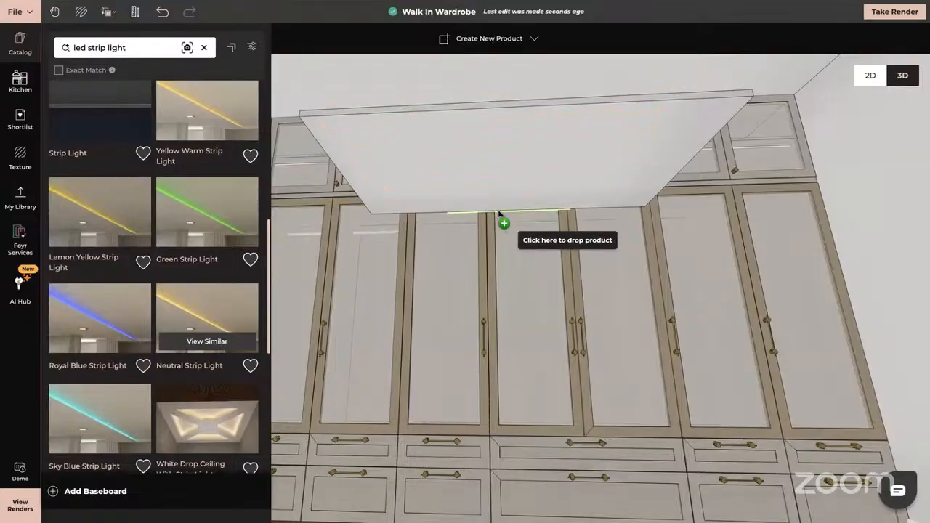
Place the Neutral Strip Light in the room and move it onto the underside of the shelf along its front edge
left_click(494, 381)
left_click_drag(561, 424, 465, 378)
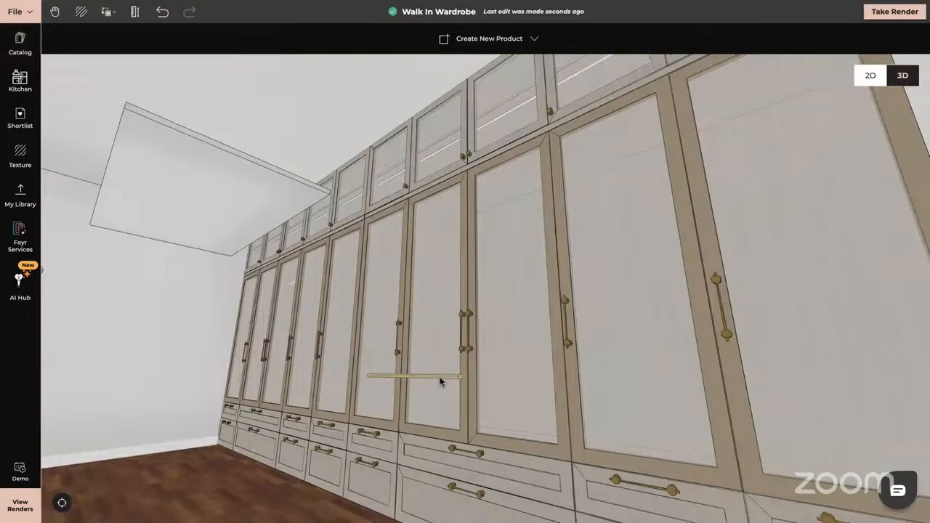
left_click(439, 376)
left_click(497, 40)
left_click_drag(373, 383, 128, 322)
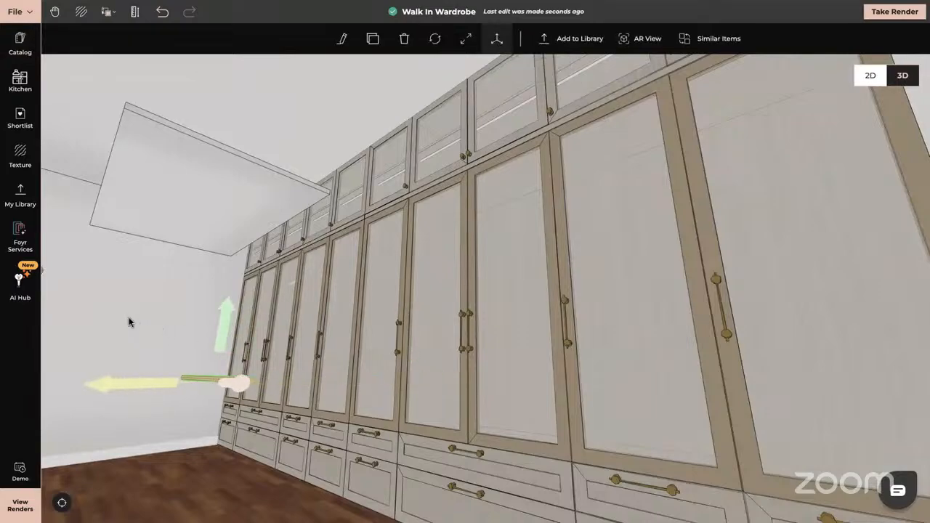
left_click_drag(222, 344, 225, 196)
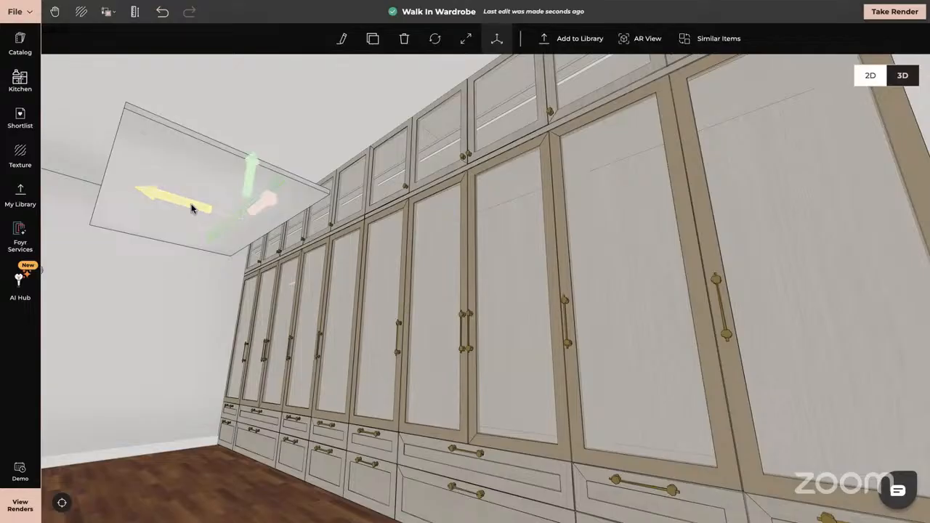
mouse_move(250, 171)
left_mouse_down()
mouse_move(251, 187)
mouse_move(250, 175)
left_mouse_up()
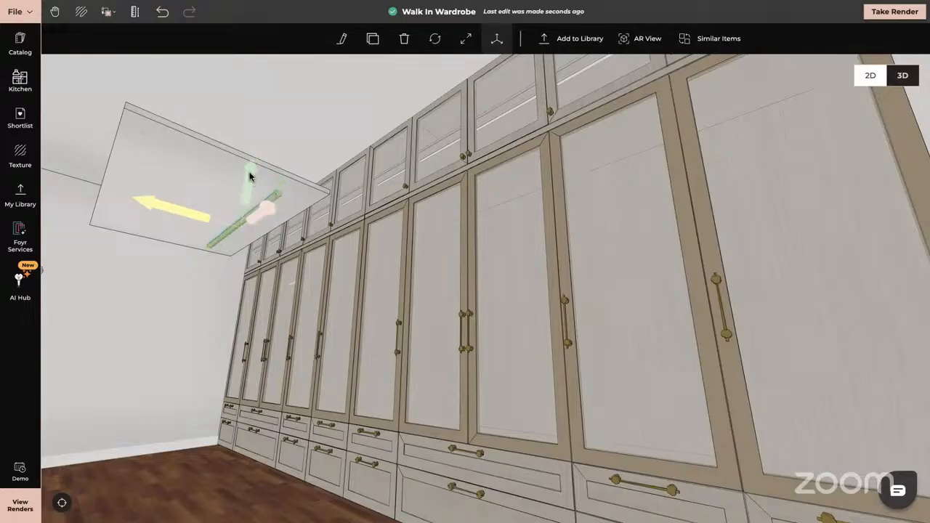
left_click_drag(208, 215, 38, 178)
left_click_drag(201, 264, 240, 263)
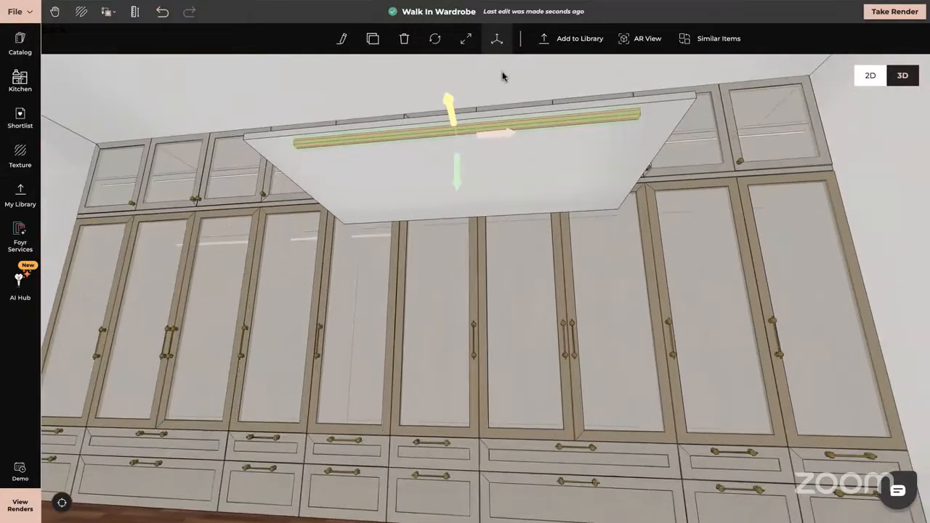
Stretch both ends of the strip light to the shelf's full length and open its width for editing
left_click(466, 40)
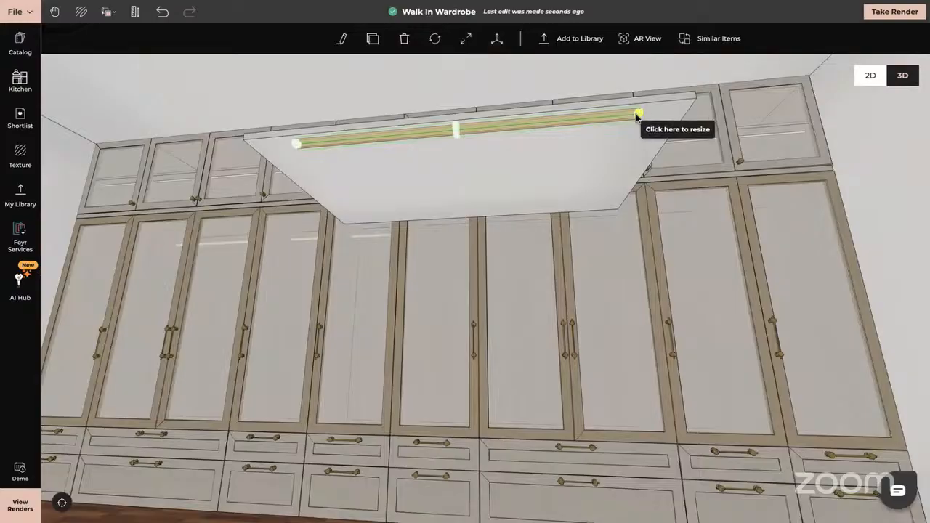
left_click_drag(638, 115, 684, 110)
left_click_drag(296, 144, 255, 147)
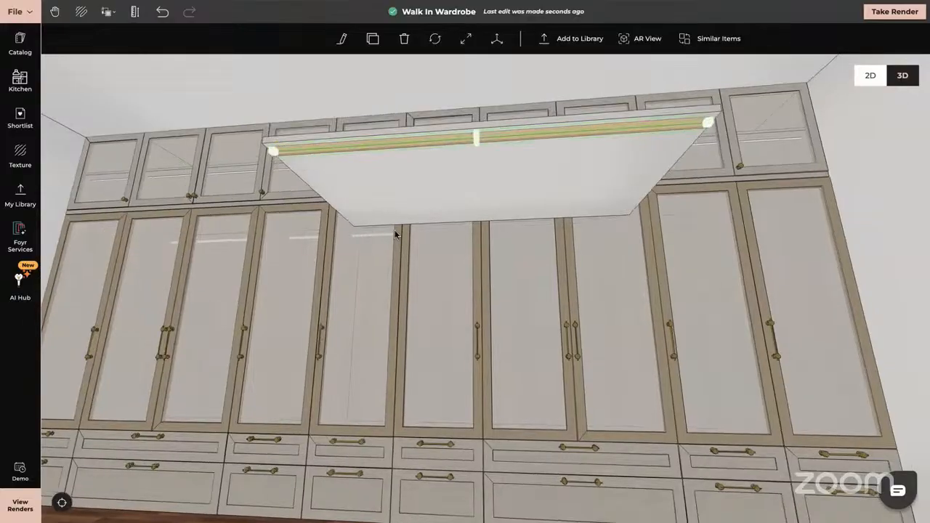
left_click_drag(368, 235, 412, 234)
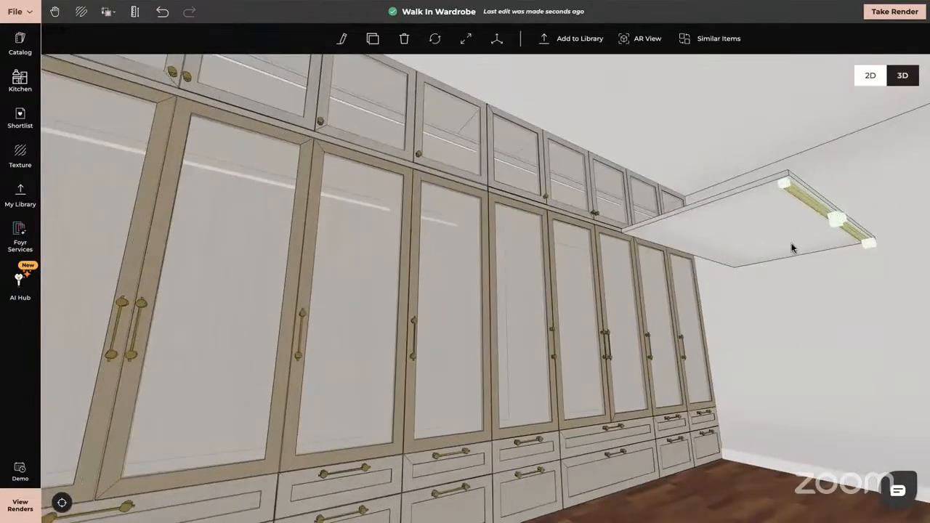
left_click_drag(741, 209, 622, 211)
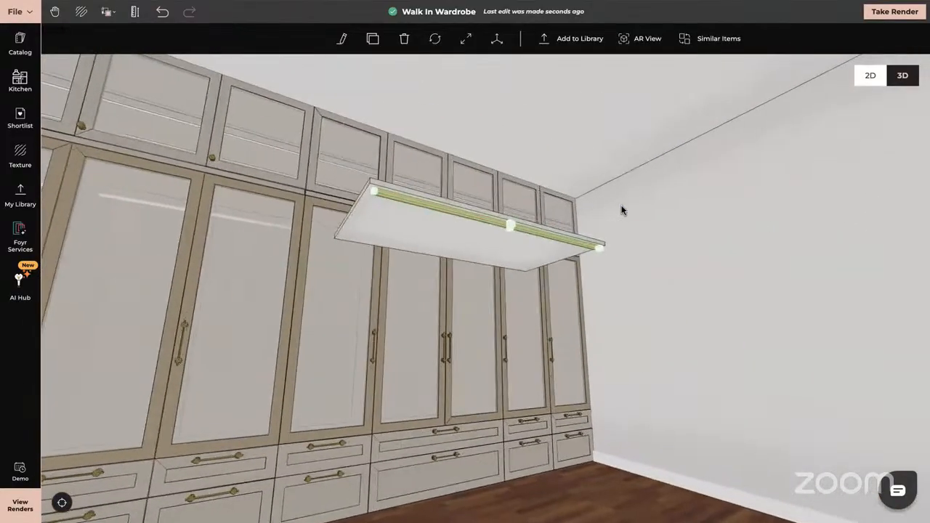
left_click(511, 226)
left_click(510, 227)
left_click(509, 229)
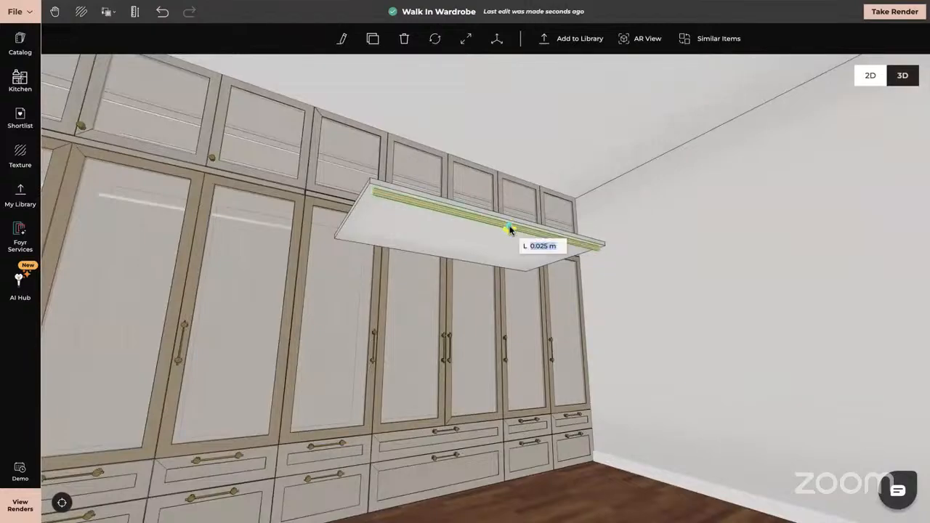
left_click_drag(551, 292, 543, 290)
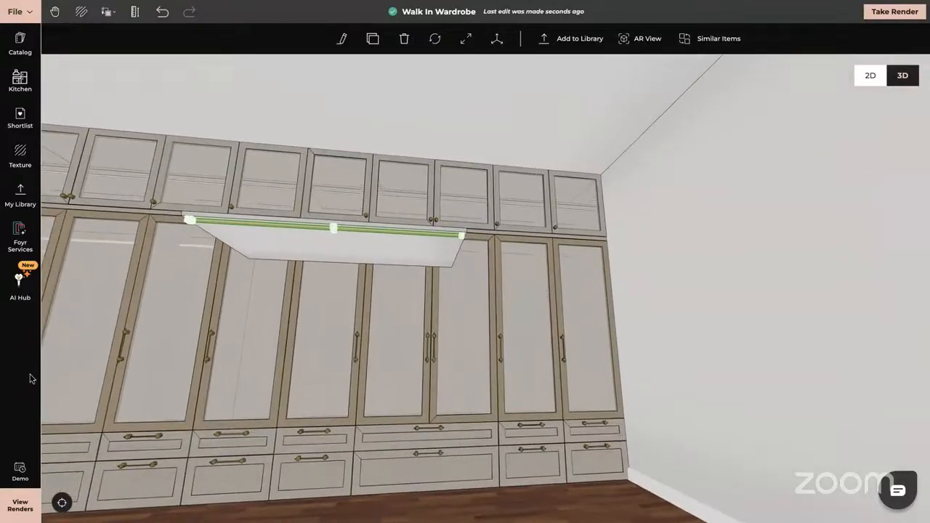
left_click(11, 386)
Try to move the shelf on its own into the wardrobe behind the middle glass doors
mouse_move(385, 275)
left_mouse_down()
mouse_move(370, 279)
mouse_move(388, 285)
left_mouse_up()
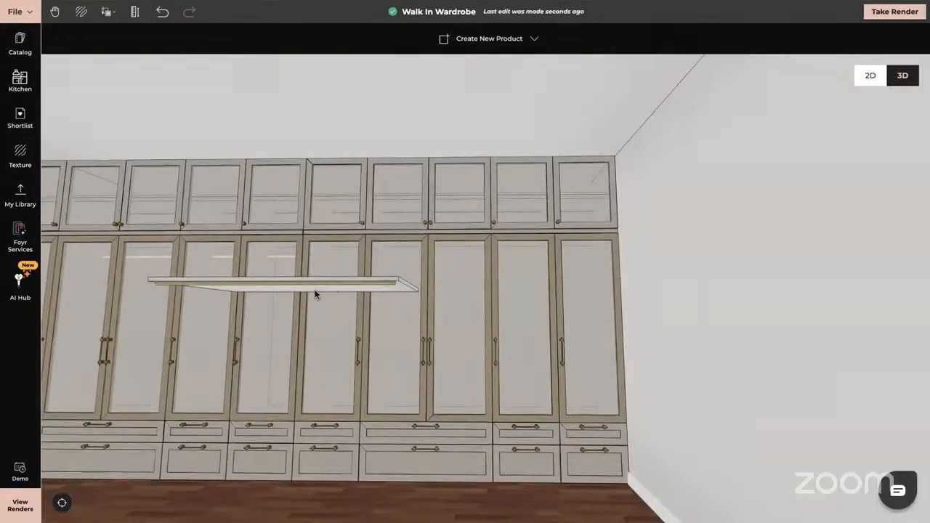
left_click_drag(349, 277, 425, 269)
left_click(296, 315)
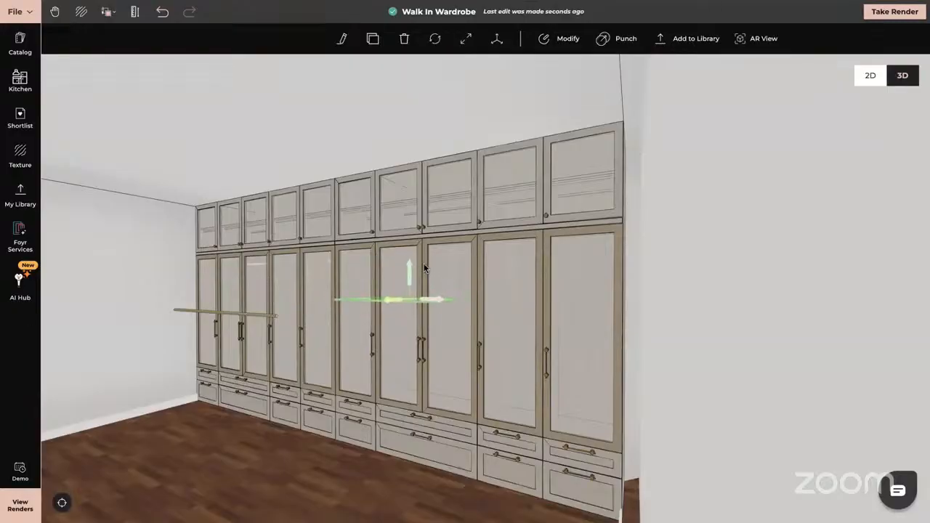
left_click_drag(322, 340, 355, 348)
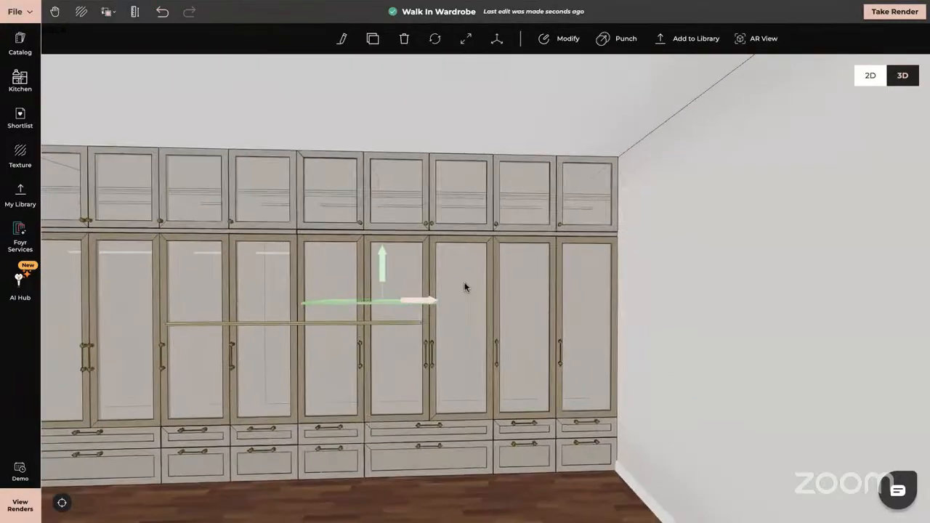
left_click_drag(428, 303, 419, 304)
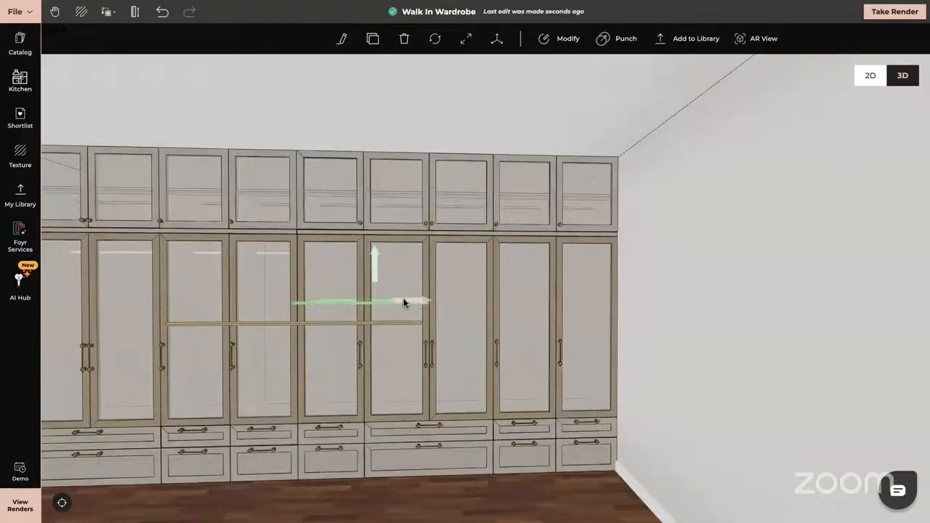
left_click_drag(461, 353, 372, 260)
left_click_drag(370, 305, 380, 410)
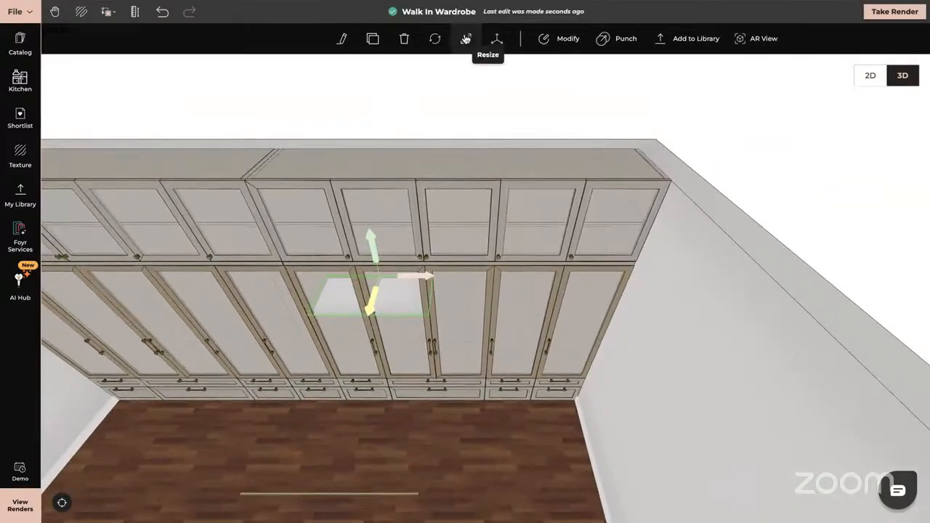
Try to reduce the shelf's depth, and undo the shelf's resize and move
left_click(466, 38)
left_click(369, 315)
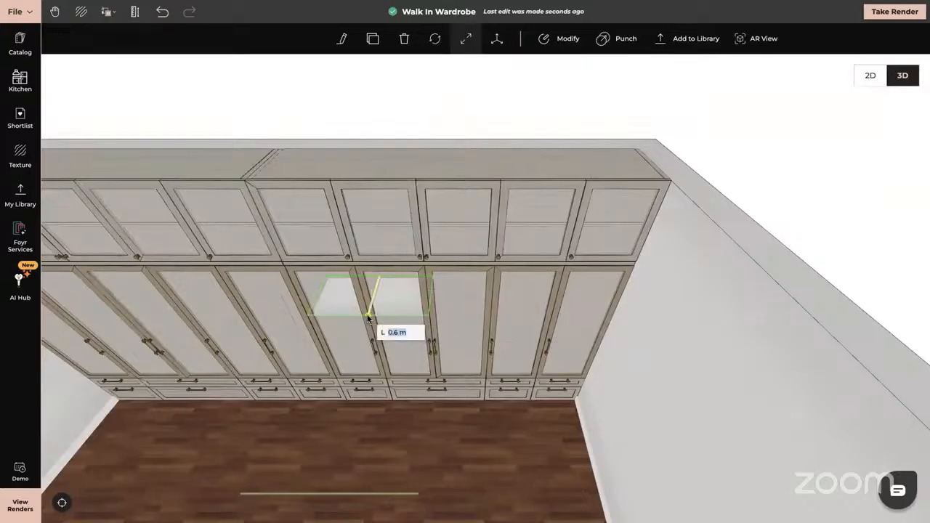
left_click(369, 314)
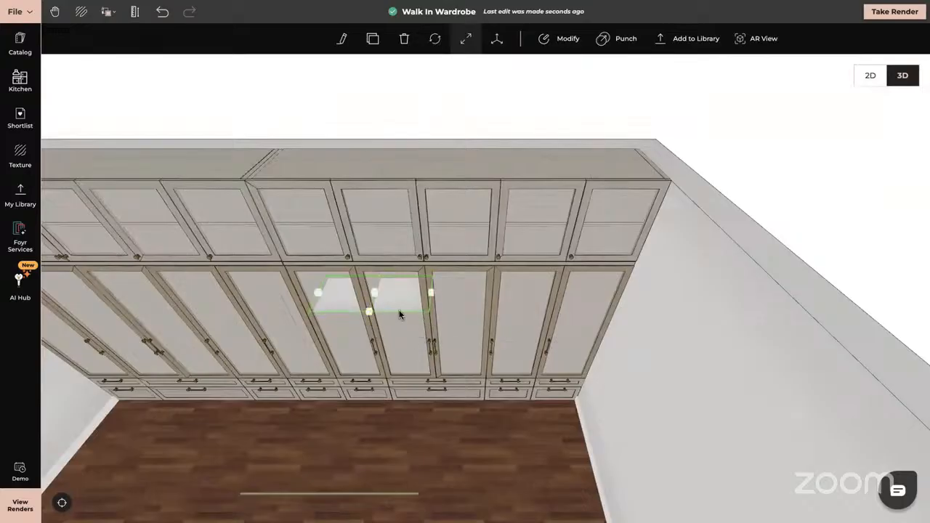
left_click_drag(409, 358, 409, 305)
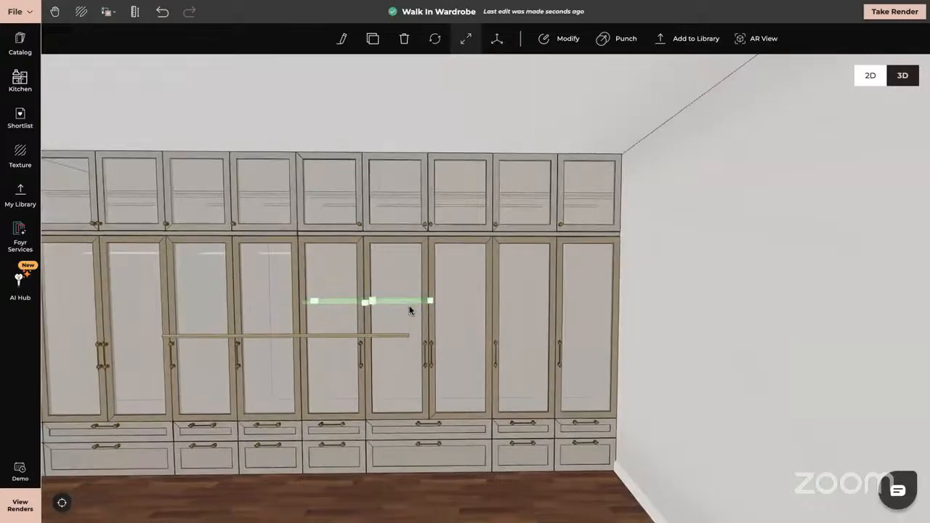
left_click(162, 12)
left_click(162, 12)
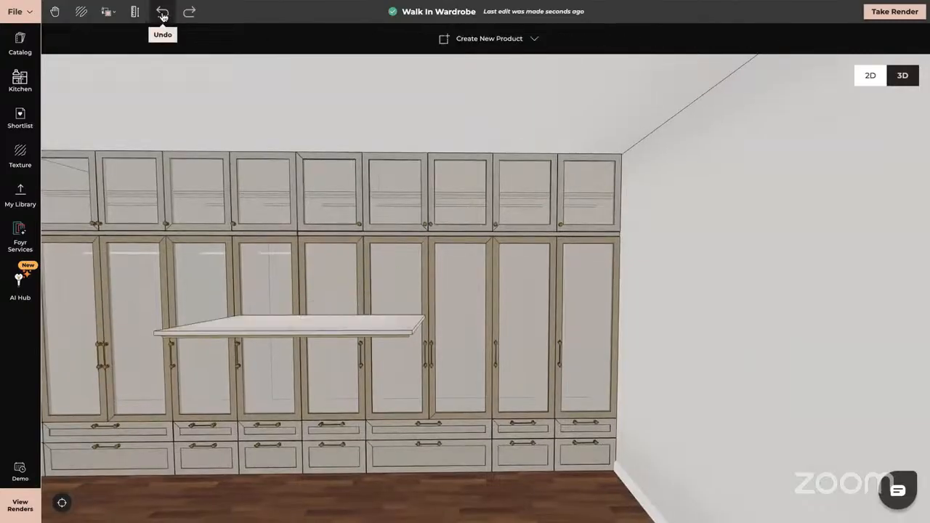
Group the shelf and the strip light attached beneath it
left_click_drag(407, 333, 422, 333)
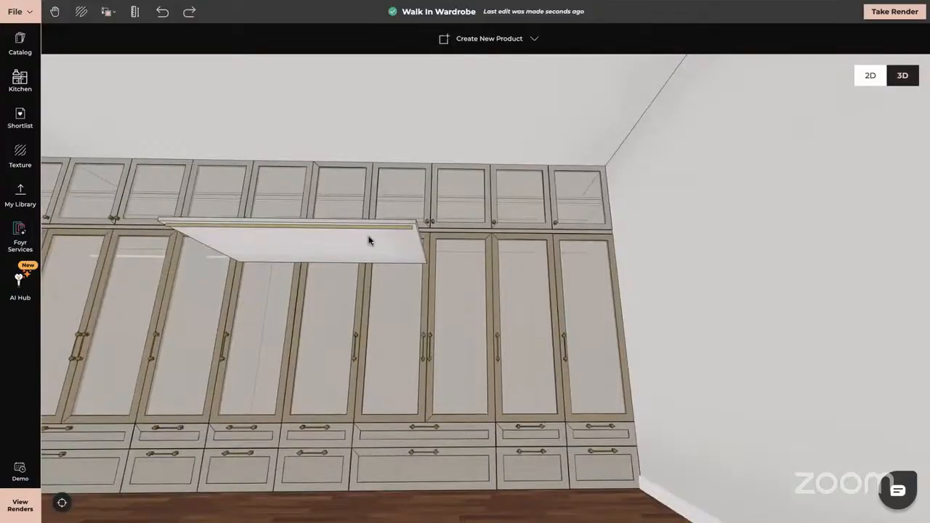
left_click(344, 232)
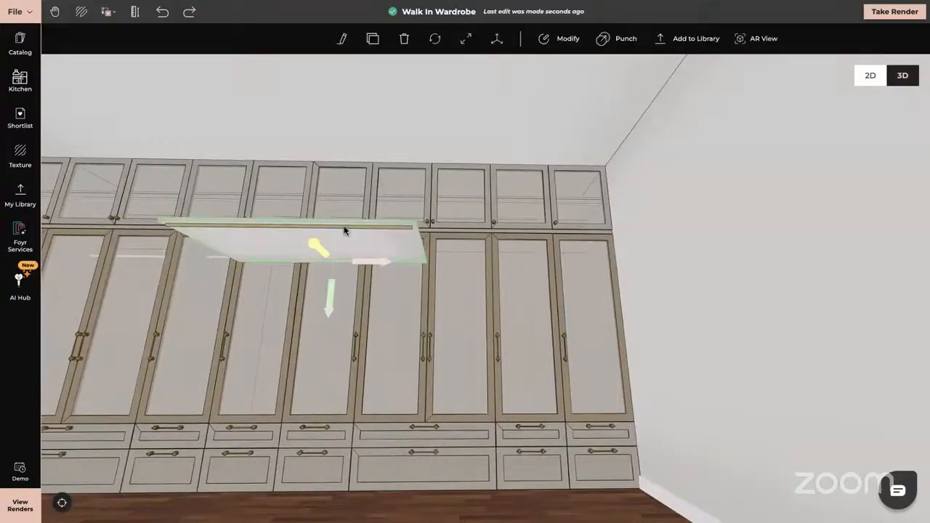
left_click(345, 230)
left_click(371, 241, "shift")
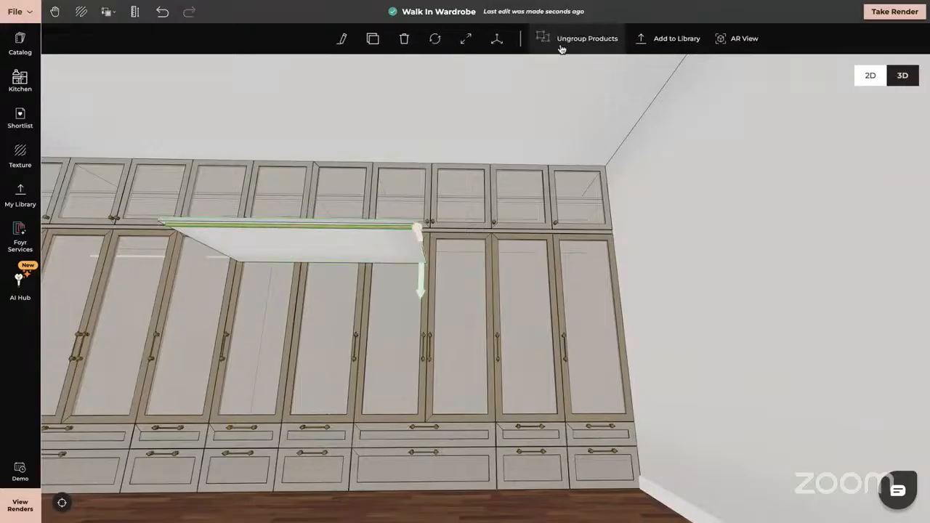
left_click_drag(519, 227, 517, 253)
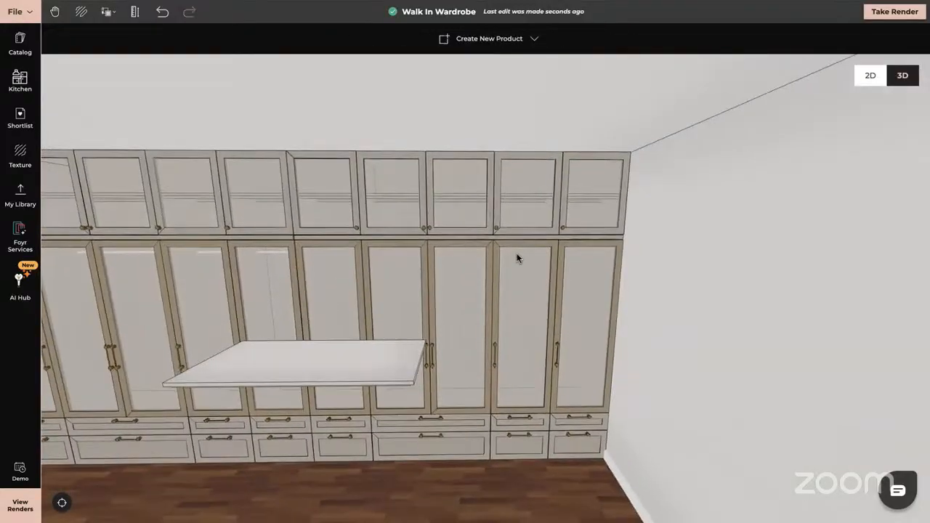
Move the grouped shelf and strip light into the wardrobe behind the two middle glass doors
left_click(341, 374)
left_click_drag(417, 382, 414, 311)
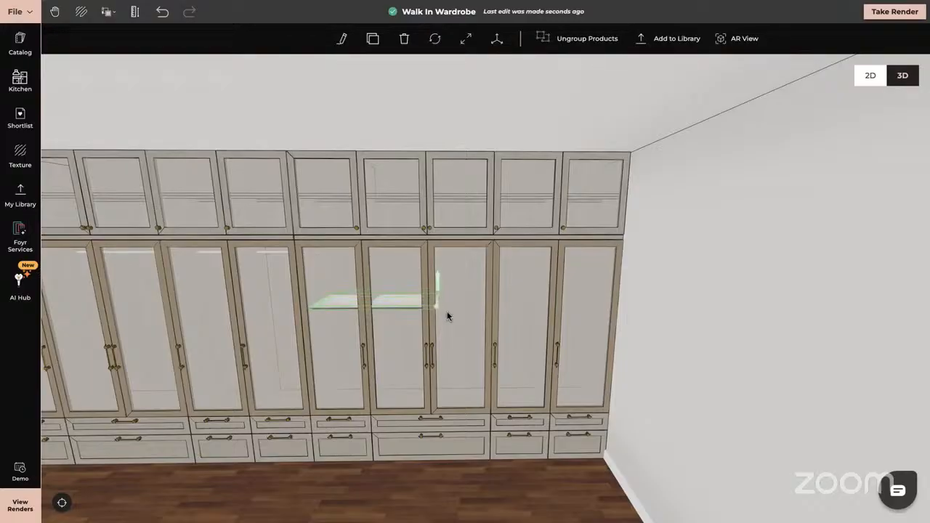
left_click_drag(389, 366, 391, 361)
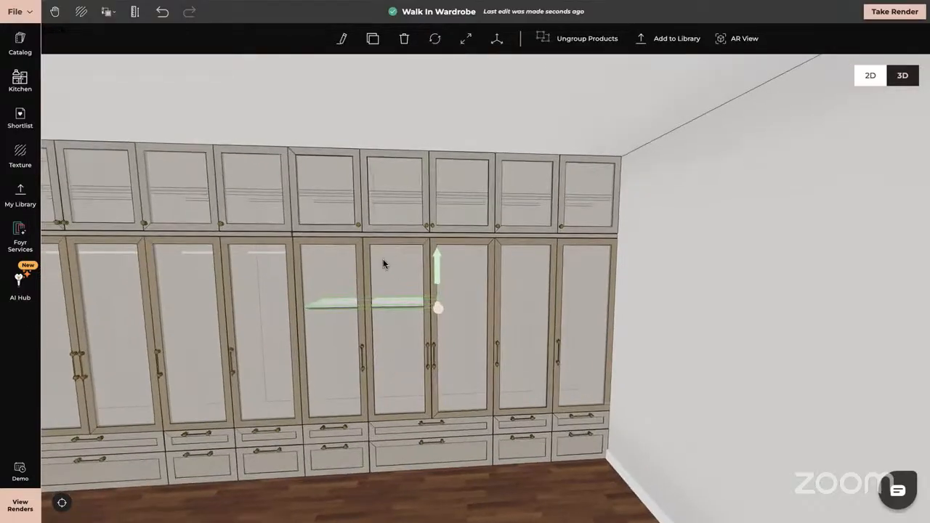
Duplicate the grouped shelf and strip light below the original and rotate the copy
left_click(373, 38)
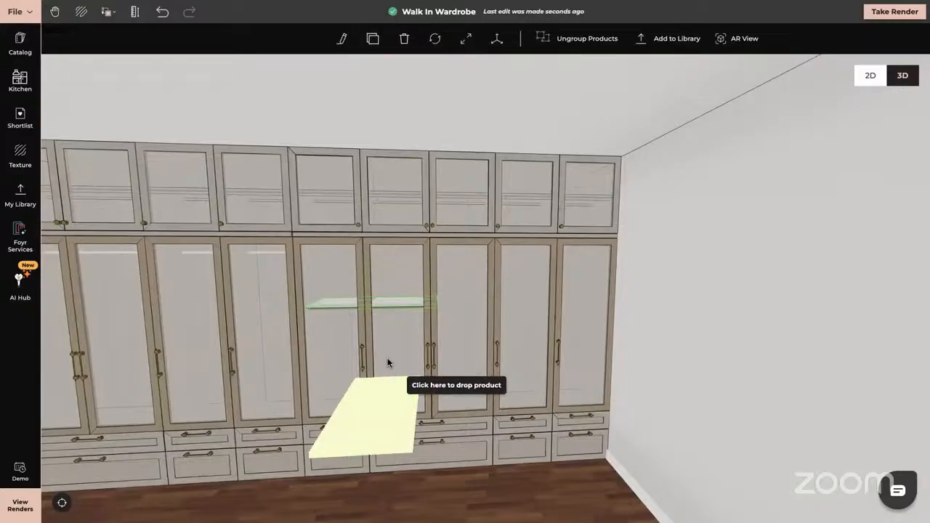
left_click(389, 335)
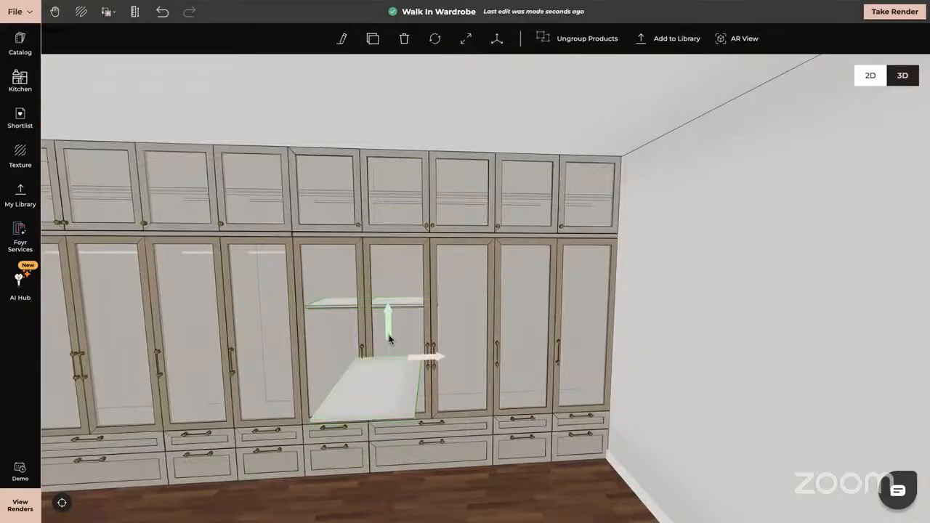
left_click(435, 44)
left_click(498, 39)
left_click(435, 38)
left_click_drag(390, 378, 347, 361)
left_click(453, 364)
Fit the copied shelf into the same wardrobe compartment below the first shelf and lower it
left_click_drag(498, 412, 357, 399)
left_click_drag(289, 356, 350, 328)
left_click_drag(366, 423, 423, 427)
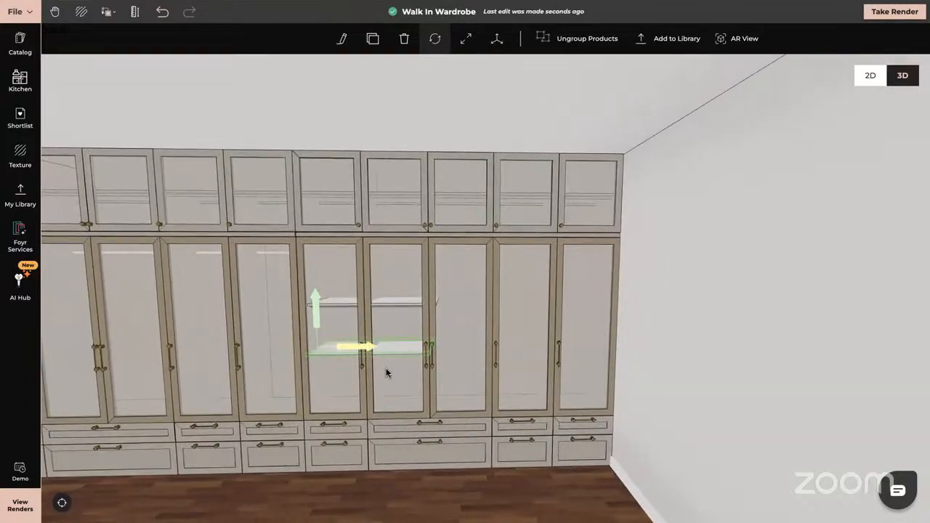
left_click_drag(315, 311, 315, 318)
mouse_move(463, 423)
left_mouse_down()
mouse_move(437, 403)
mouse_move(460, 408)
mouse_move(466, 425)
mouse_move(412, 423)
mouse_move(471, 422)
left_mouse_up()
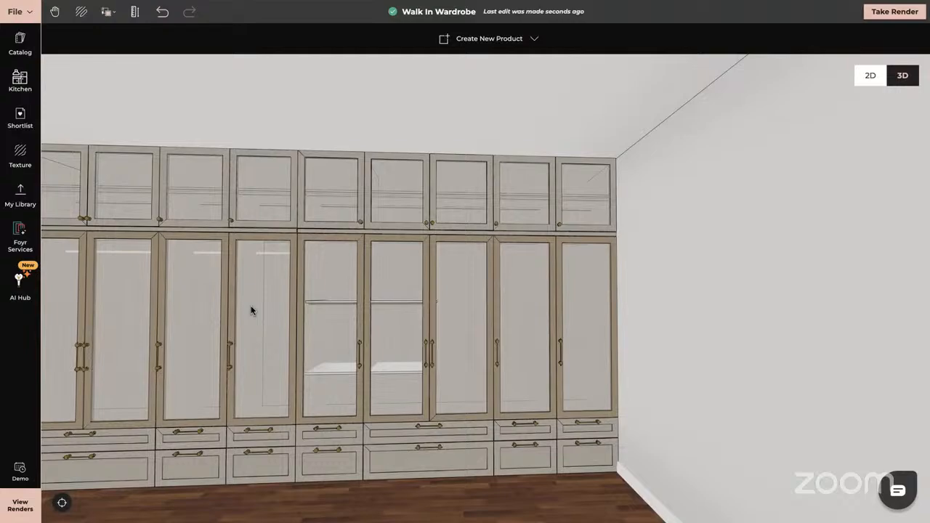
scroll(223, 312, "down", 5)
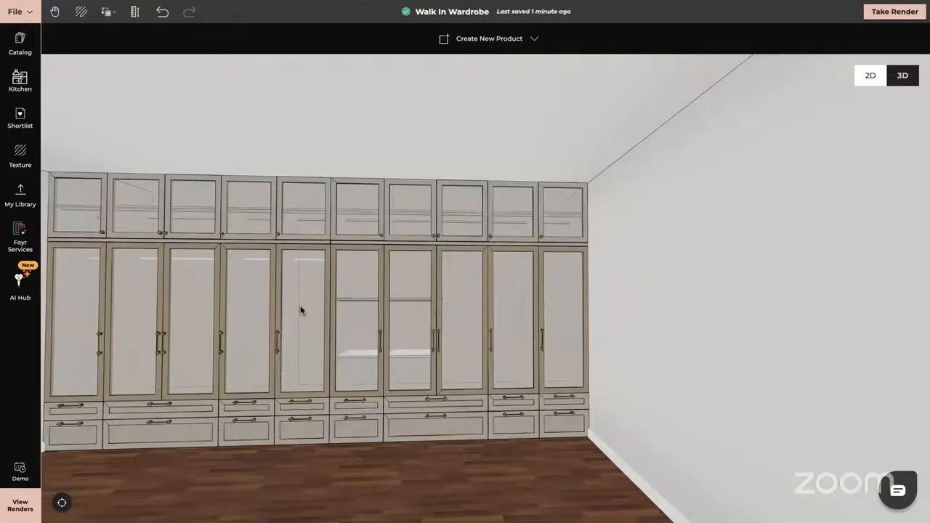
left_click(184, 274)
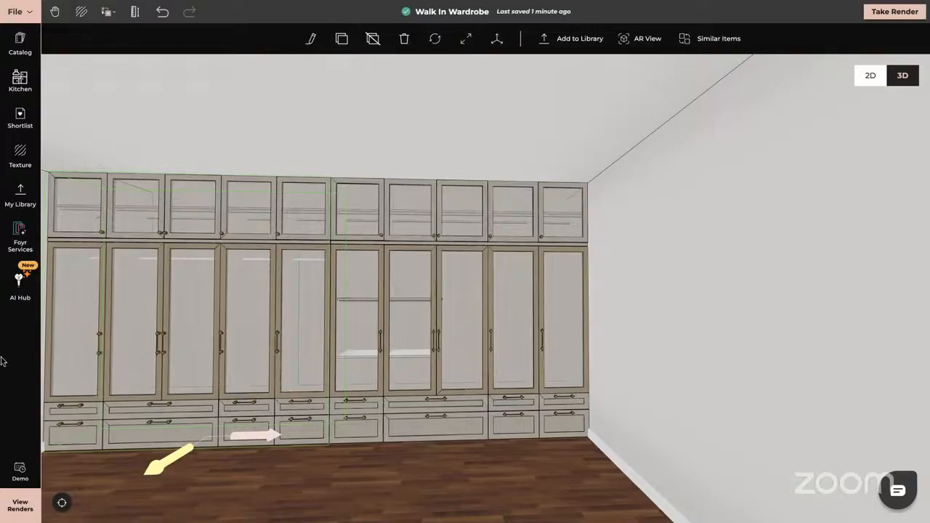
key("Escape")
scroll(311, 386, "up", 5)
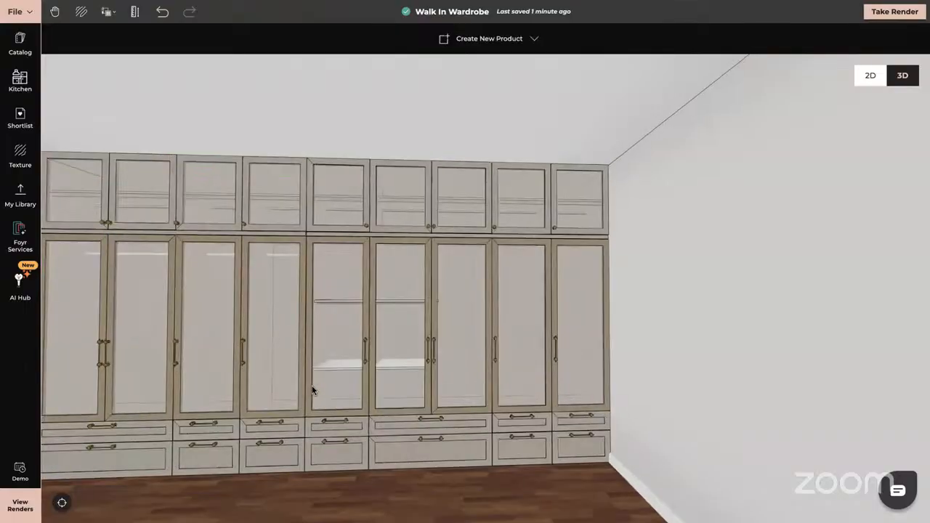
Move the rack of hanging dresses into the wardrobe behind the glass doors at the end nearest the clothes
scroll(312, 387, "down", 8)
scroll(312, 387, "down", 1)
right_click_drag(423, 327, 582, 327)
left_click_drag(471, 364, 426, 368)
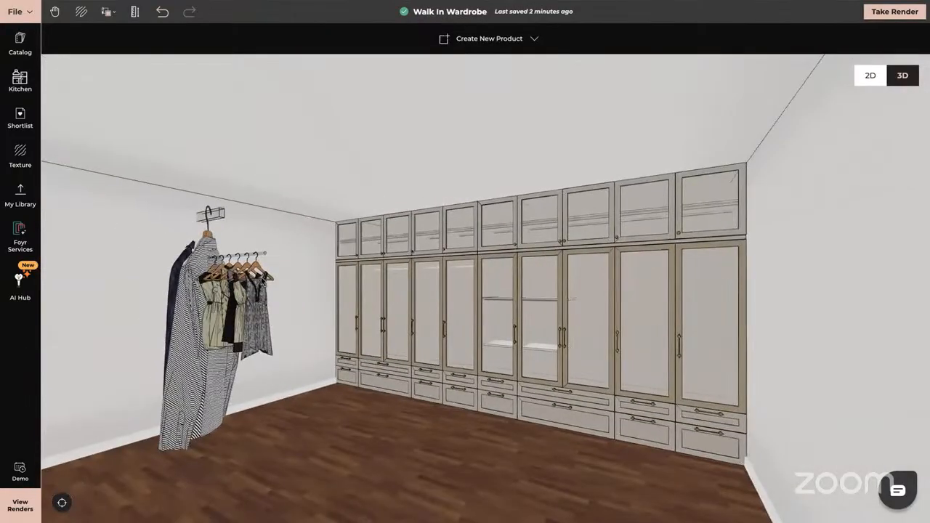
left_click(211, 358)
left_click_drag(204, 359, 386, 342)
left_click_drag(367, 388, 418, 389)
left_click_drag(434, 334, 369, 335)
left_click_drag(422, 402, 371, 404)
left_click_drag(324, 332, 375, 323)
scroll(395, 383, "up", 5)
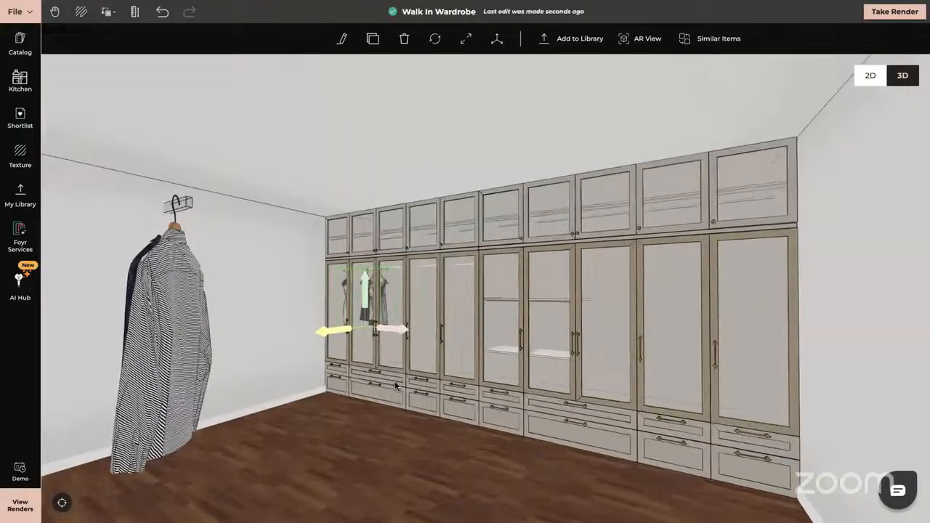
Adjust the rack of hanging dresses inside the wardrobe in depth and height, and shift it sideways behind the first two glass doors
scroll(395, 380, "up", 8)
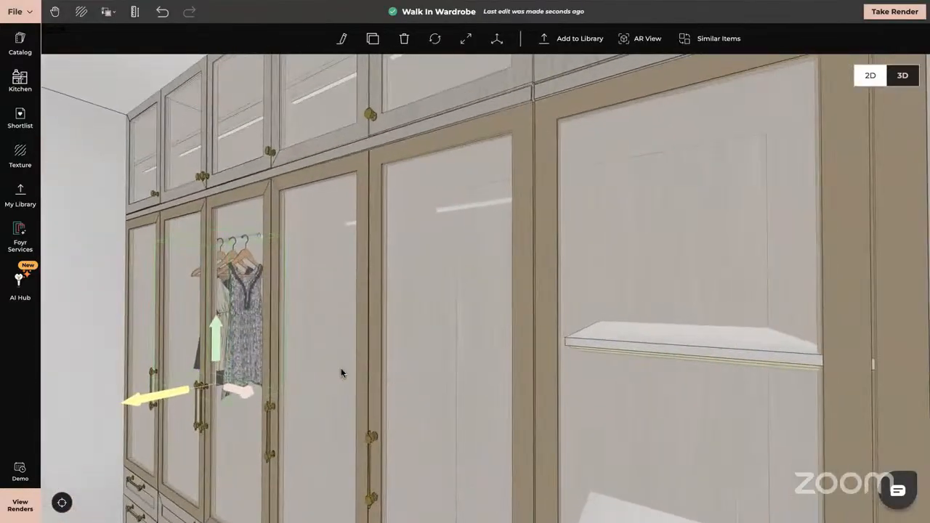
left_click_drag(342, 371, 564, 373)
left_click_drag(341, 397, 333, 394)
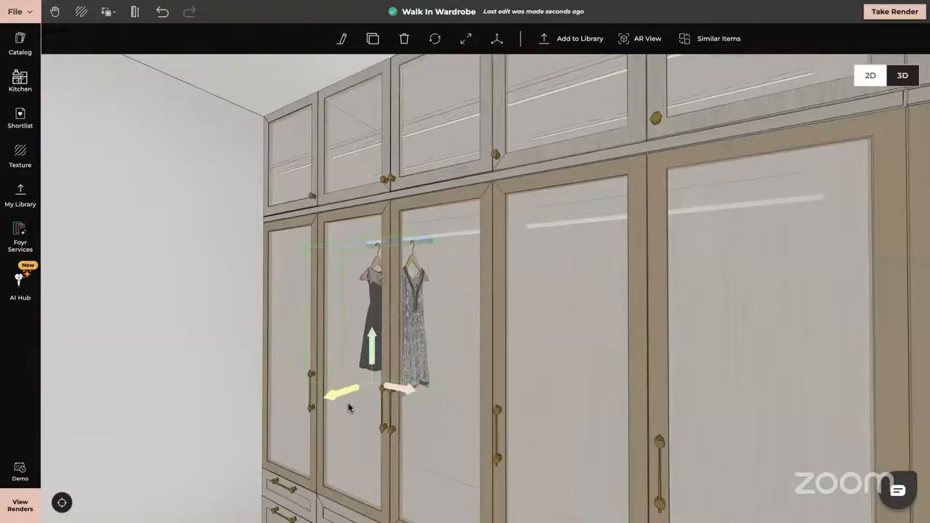
left_click_drag(337, 396, 331, 396)
mouse_move(366, 356)
left_mouse_down()
mouse_move(367, 368)
mouse_move(366, 334)
mouse_move(368, 354)
left_mouse_up()
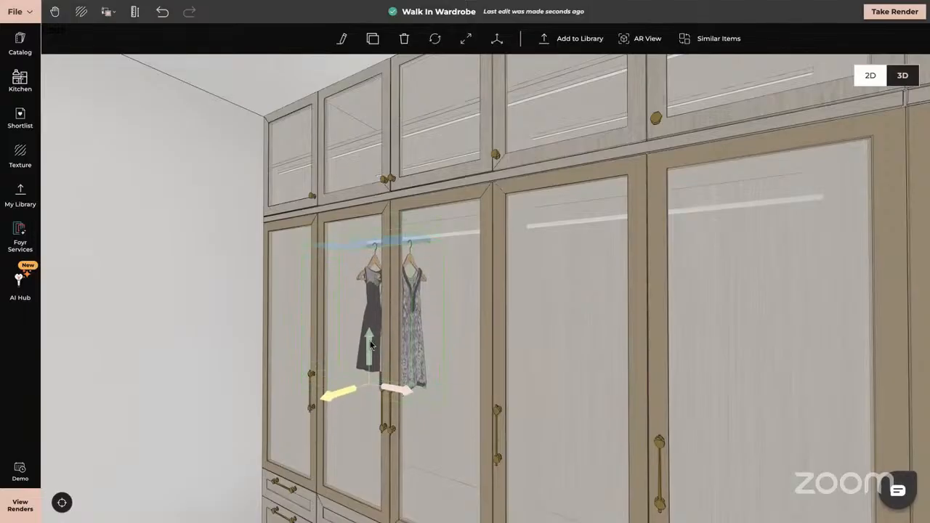
left_click_drag(368, 320, 366, 296)
left_click_drag(365, 447, 405, 446)
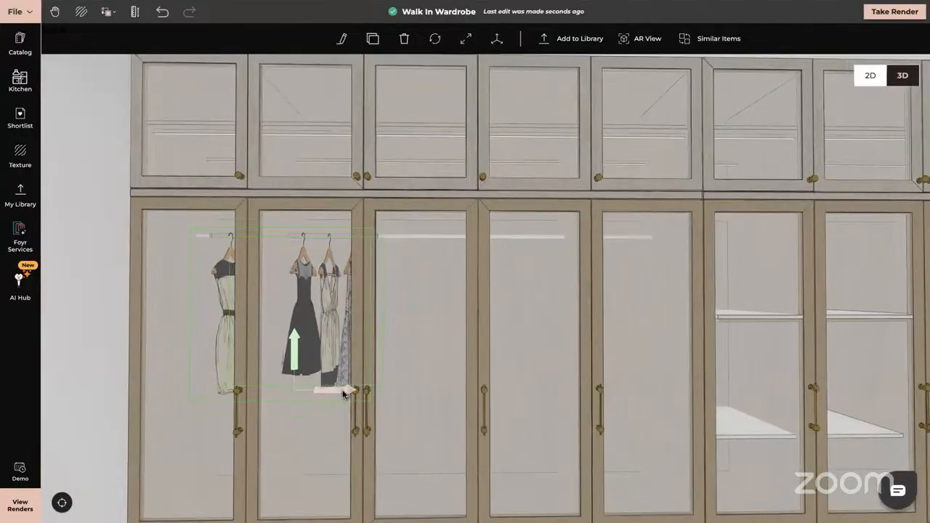
left_click_drag(344, 391, 329, 393)
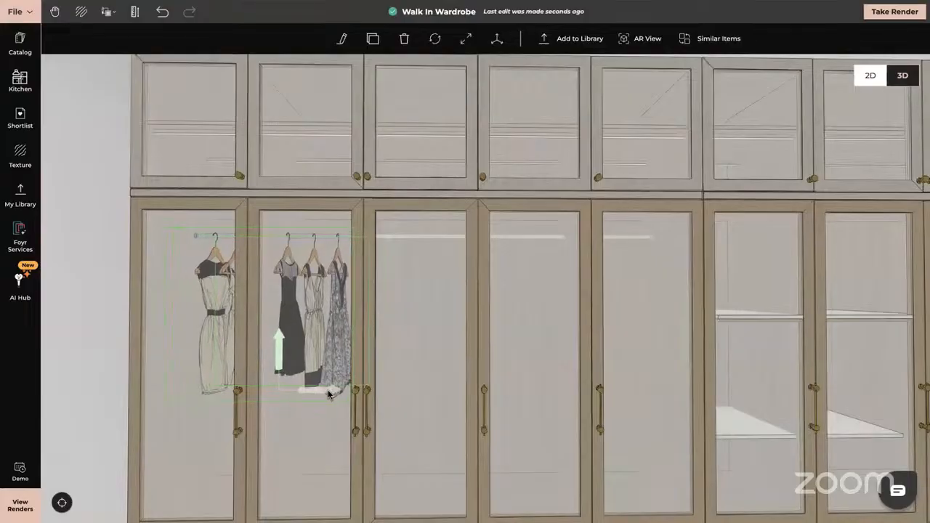
Search the product catalog for "shoes"
scroll(436, 405, "down", 5)
right_click_drag(437, 404, 322, 365)
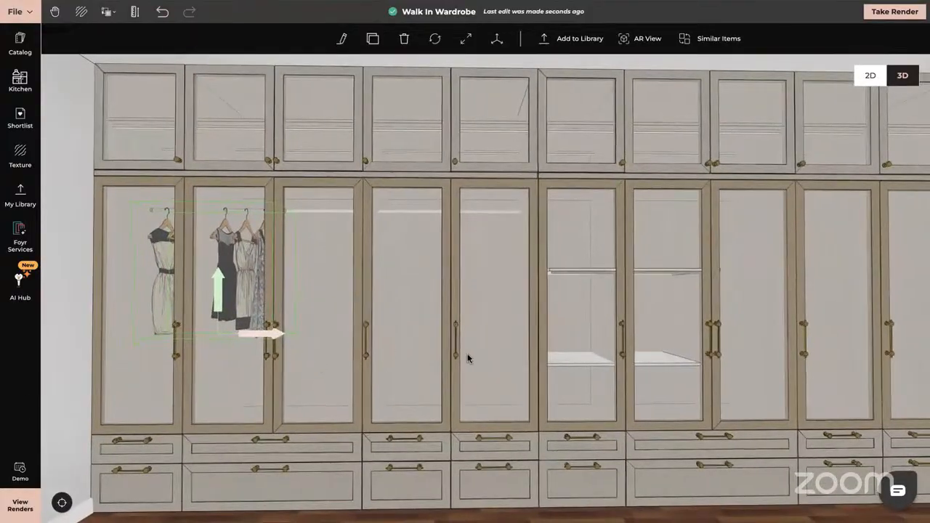
right_click_drag(470, 353, 303, 378)
scroll(484, 315, "up", 4)
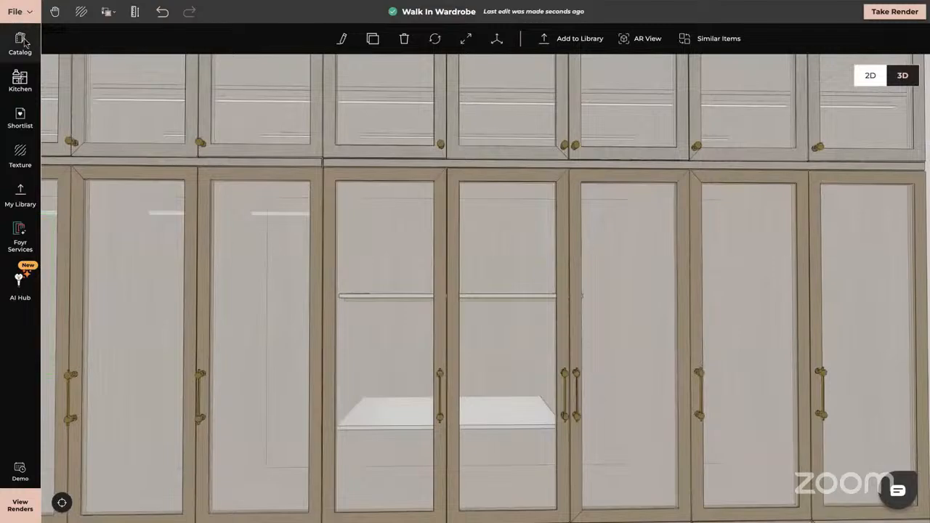
left_click(25, 41)
key("BackSpace")
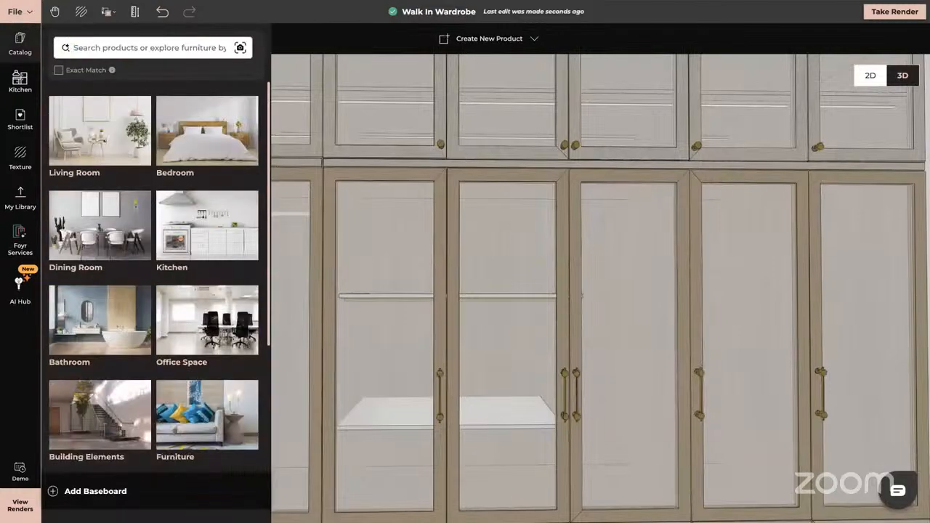
type("shoes")
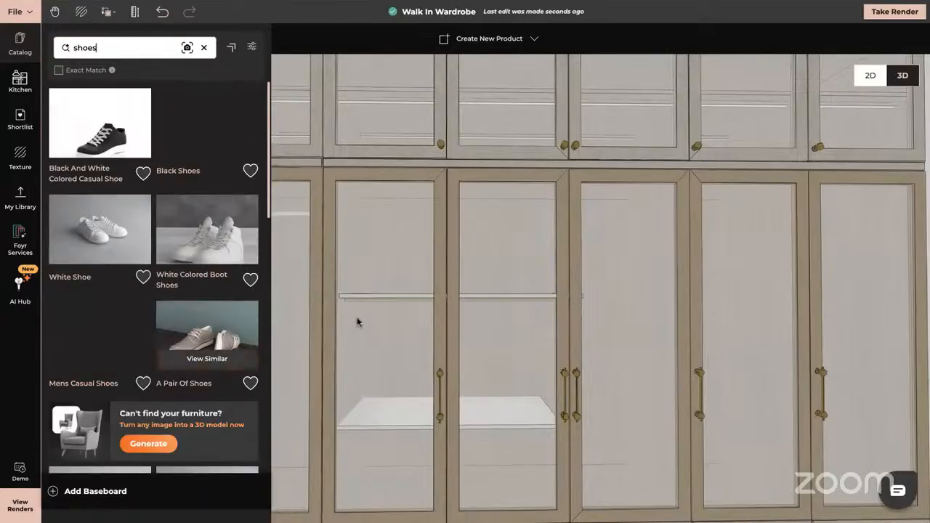
scroll(405, 284, "up", 3)
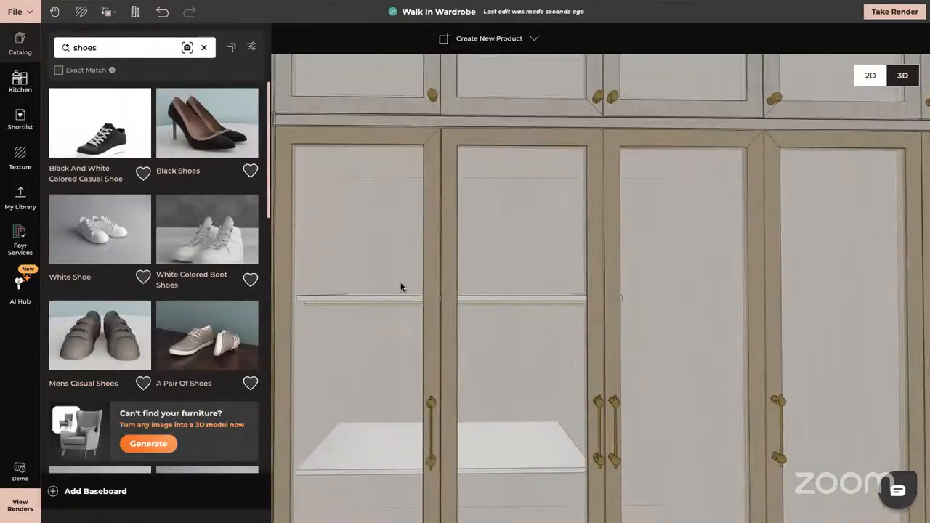
left_click(400, 287)
scroll(401, 287, "down", 5)
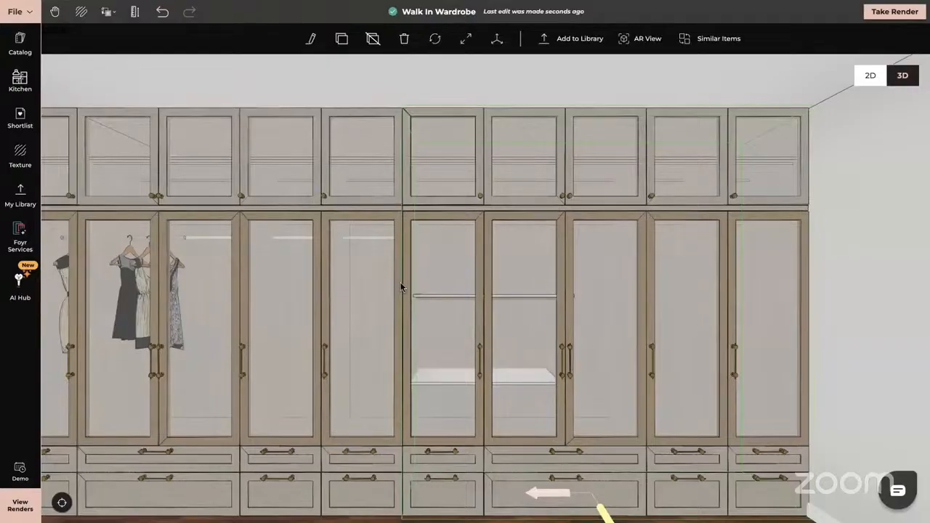
scroll(473, 296, "up", 5)
scroll(473, 296, "up", 6)
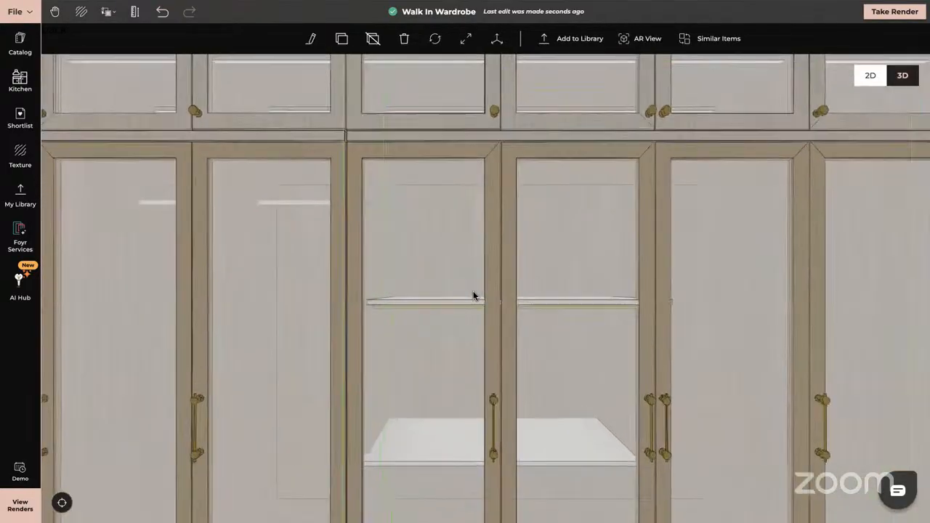
scroll(475, 292, "up", 3)
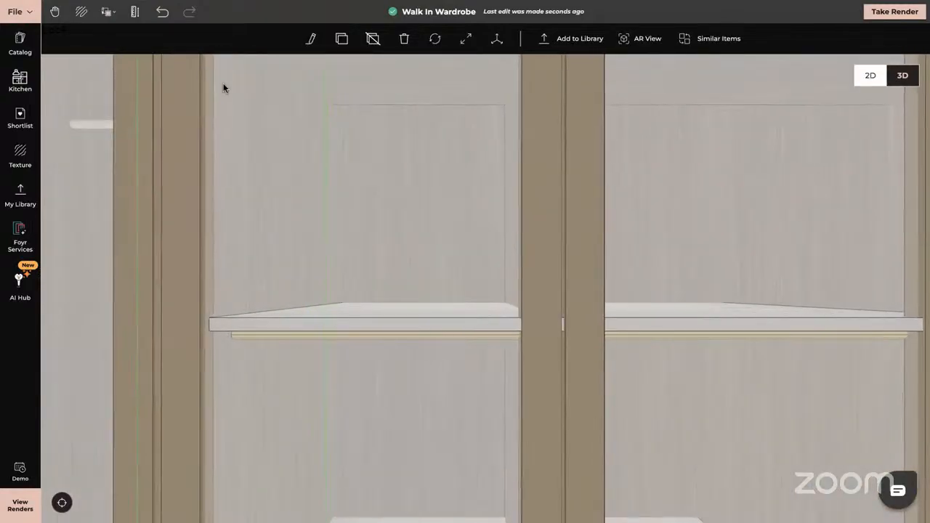
left_click(163, 13)
Place the Black Shoes product from the catalog on the upper shelf inside the wardrobe
left_click_drag(251, 250, 380, 278)
scroll(383, 277, "up", 5)
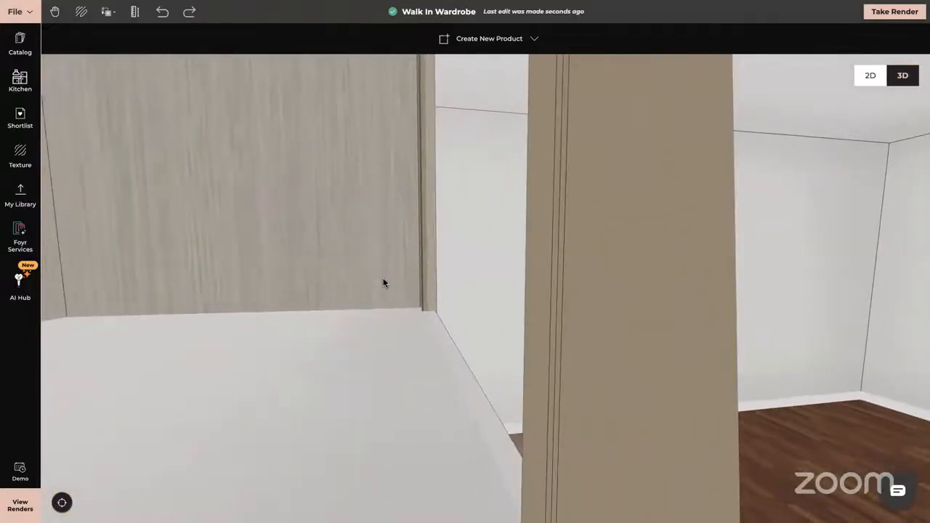
scroll(383, 277, "down", 2)
scroll(383, 277, "down", 2)
left_click_drag(388, 277, 435, 235)
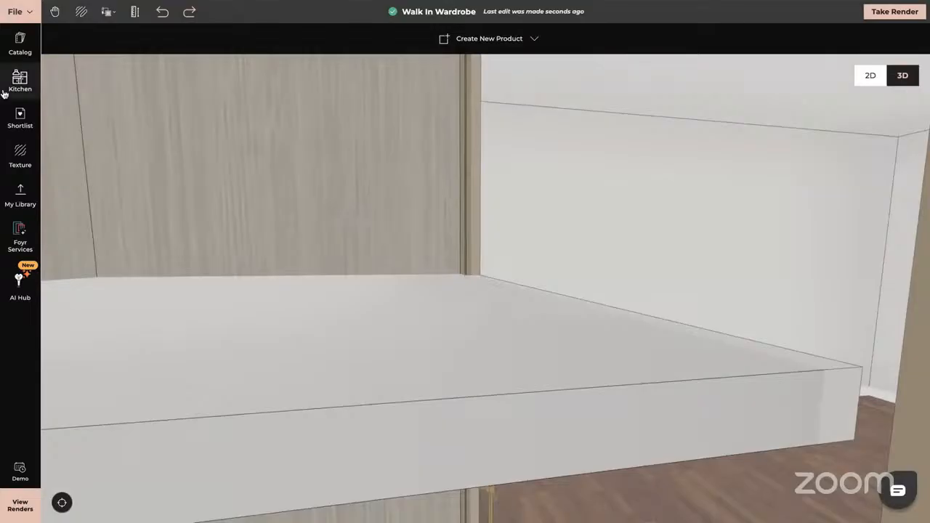
left_click(20, 45)
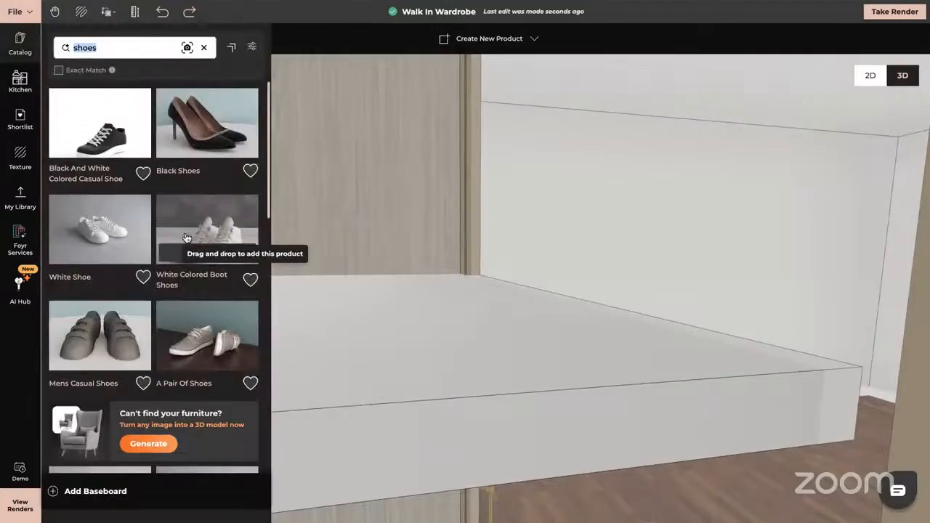
left_click(203, 142)
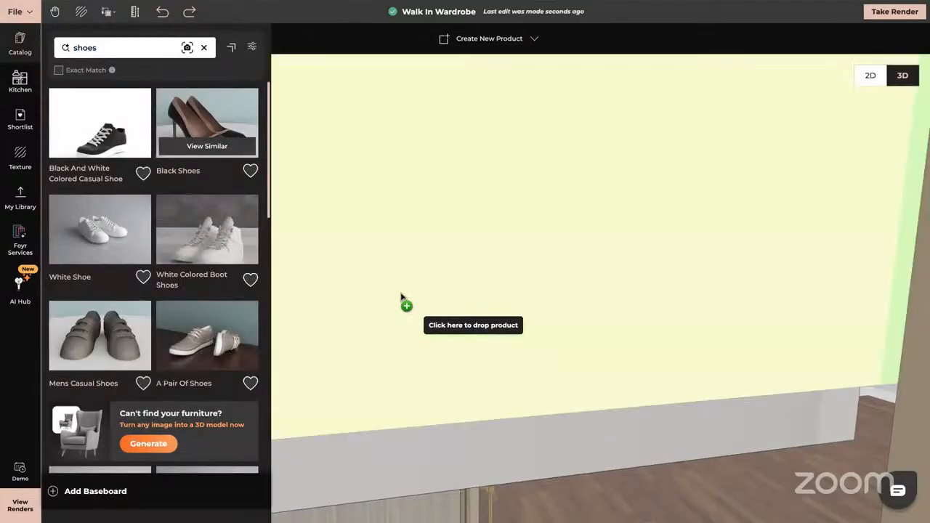
left_click(395, 293)
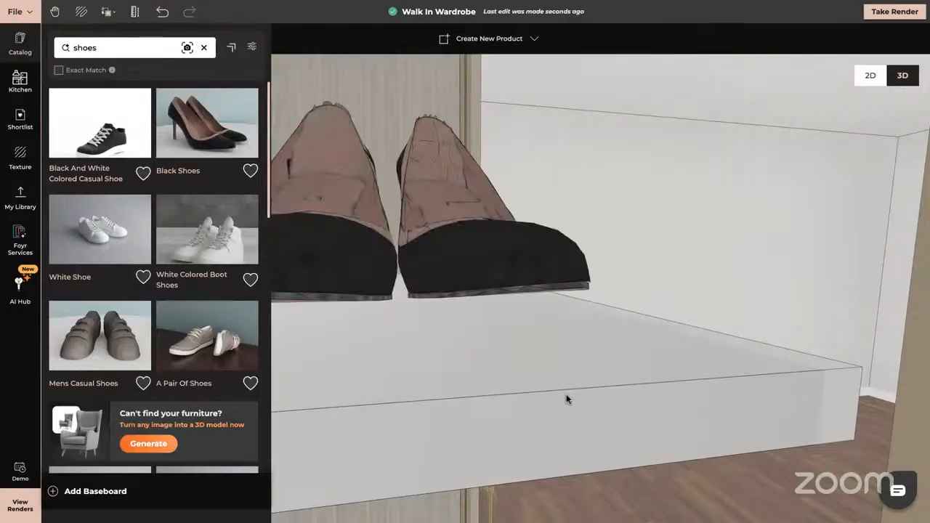
Rotate the black shoes so their toes point toward the middle of the shelf, and move them to the shelf's back
left_click(529, 274)
left_click_drag(652, 432, 519, 429)
left_click(449, 40)
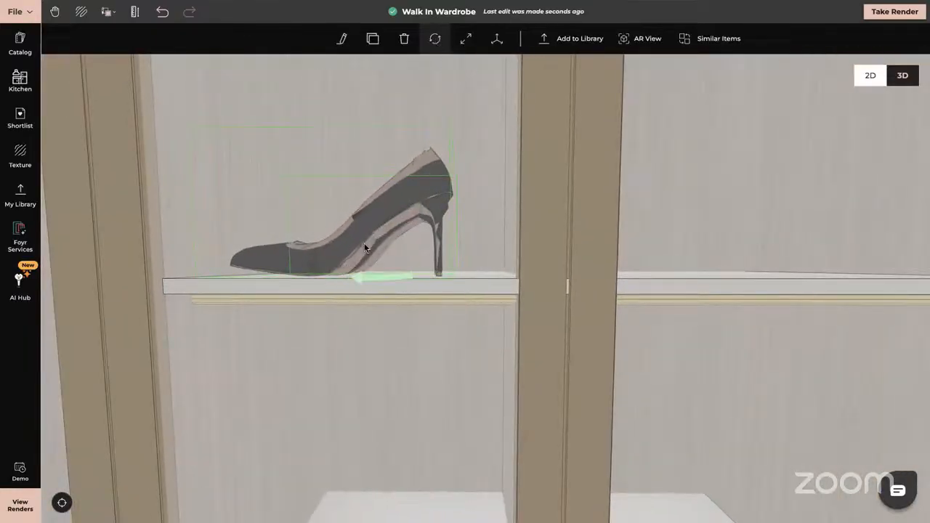
left_click_drag(361, 278, 503, 237)
left_click_drag(546, 187, 496, 260)
left_click_drag(406, 333, 407, 356)
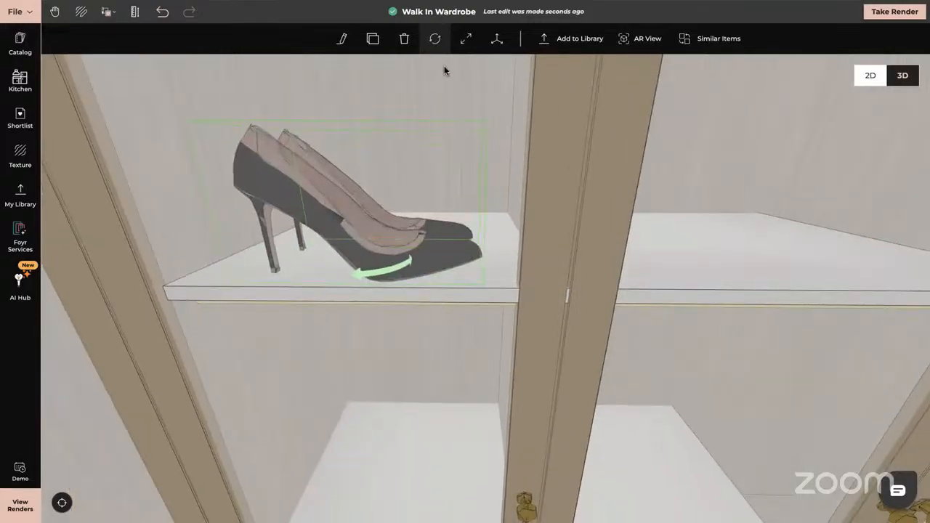
left_click(497, 40)
mouse_move(353, 272)
left_mouse_down()
mouse_move(399, 197)
mouse_move(393, 217)
left_mouse_up()
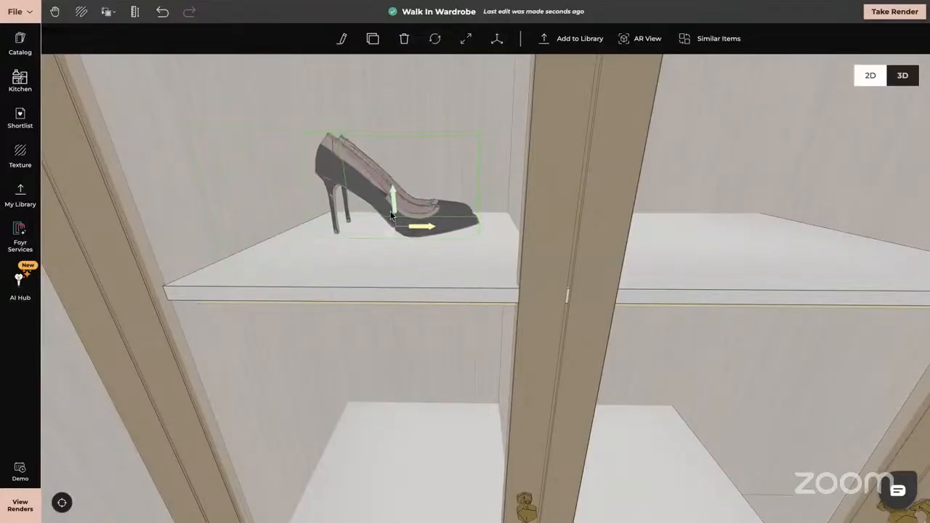
left_click(378, 41)
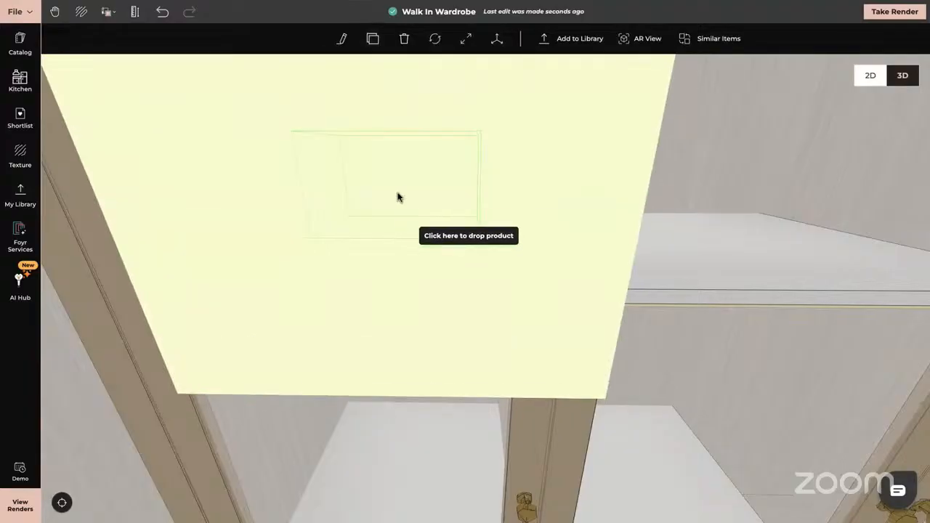
left_click(394, 180)
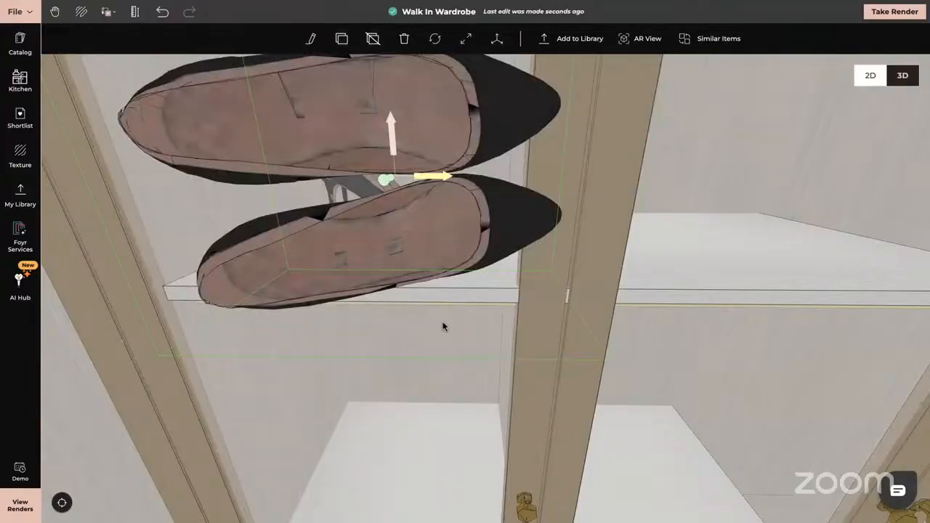
left_click(162, 12)
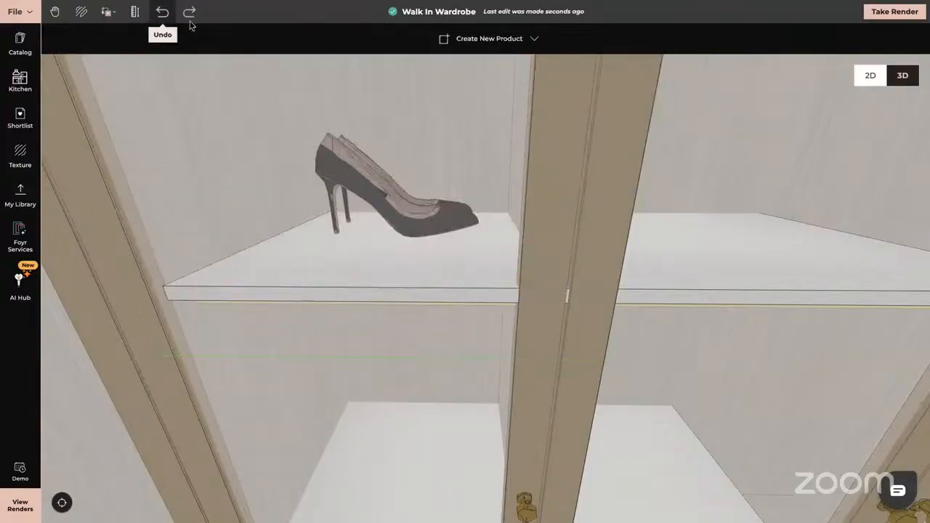
Duplicate the black shoes and place the copy on the same shelf in front of the first pair
scroll(446, 266, "up", 5)
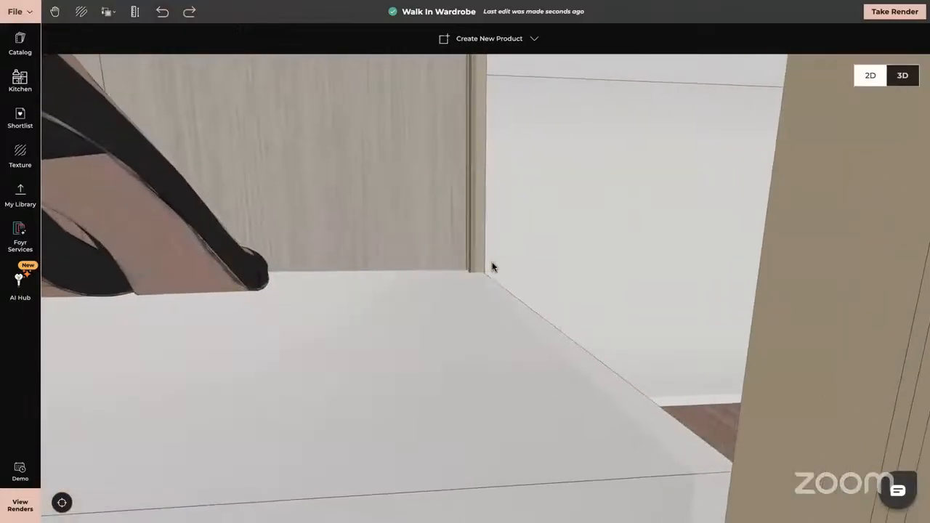
scroll(492, 267, "up", 3)
scroll(493, 267, "down", 3)
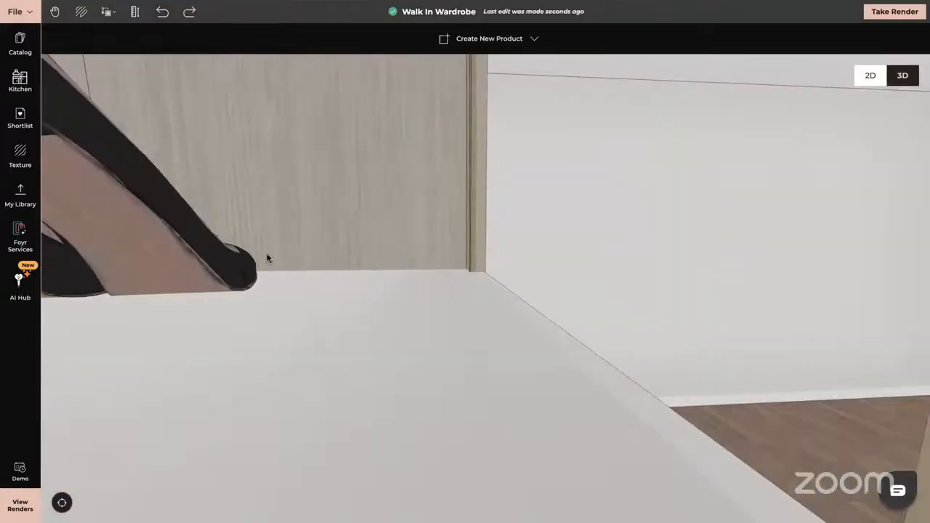
left_click(196, 246)
left_click_drag(133, 285, 48, 304)
left_click(373, 39)
left_click(371, 327)
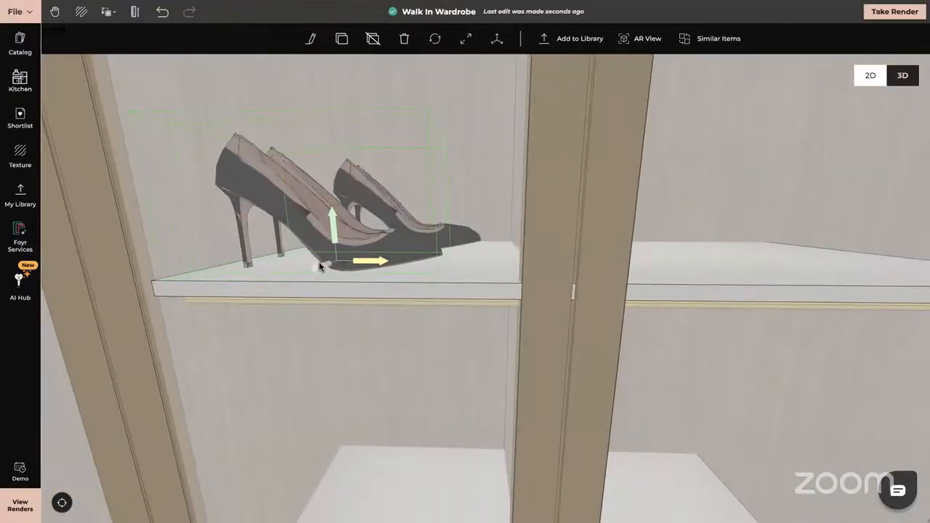
Shift the copied shoes sideways along the shelf so they line up with the pair behind
left_click_drag(381, 263, 421, 261)
scroll(384, 340, "down", 3)
scroll(383, 335, "down", 2)
left_click_drag(383, 335, 386, 313)
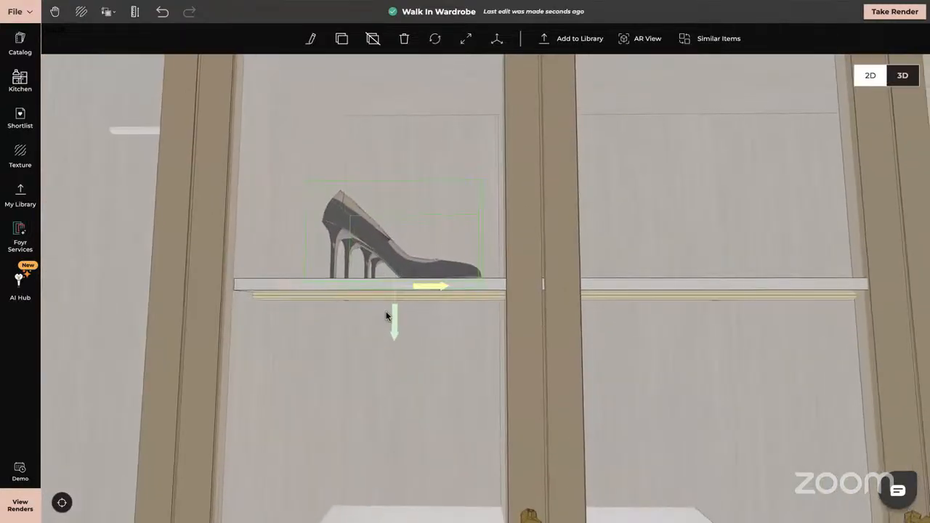
scroll(386, 315, "down", 2)
scroll(386, 313, "down", 3)
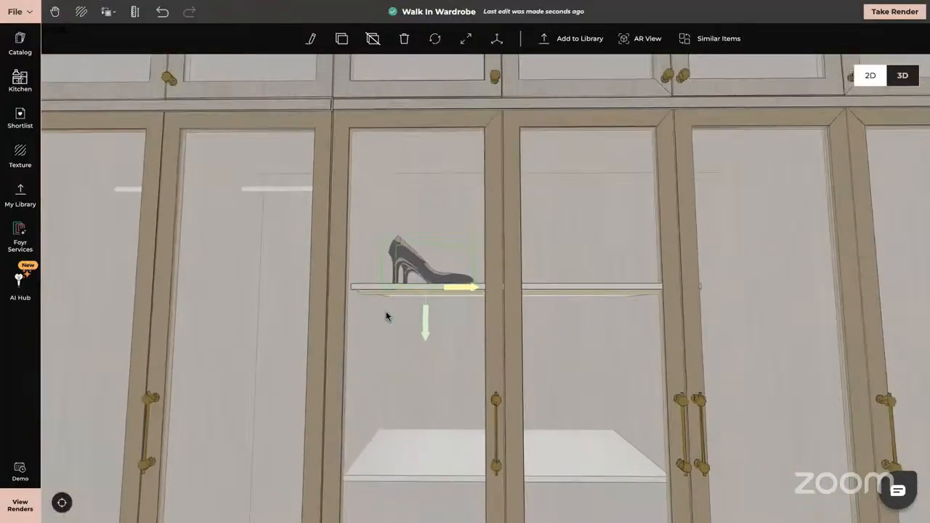
left_click(26, 380)
scroll(416, 362, "down", 5)
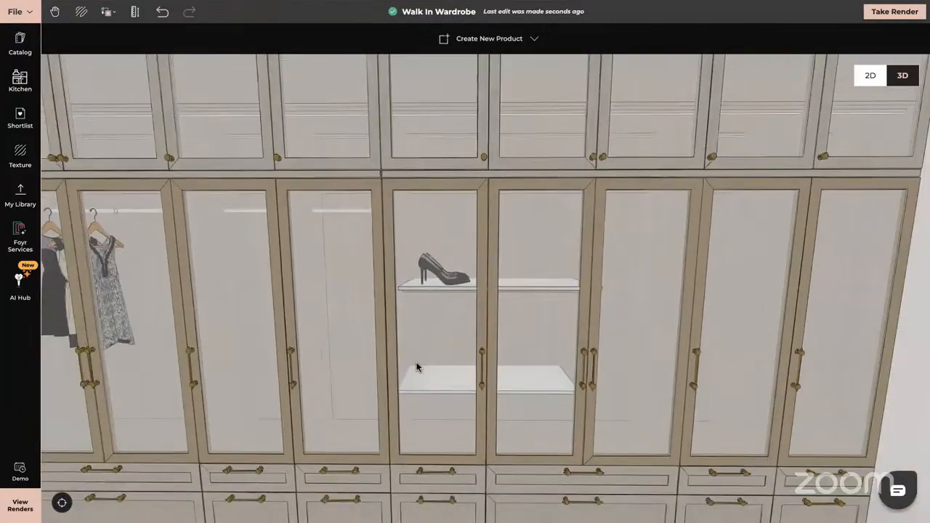
right_click_drag(417, 362, 441, 336)
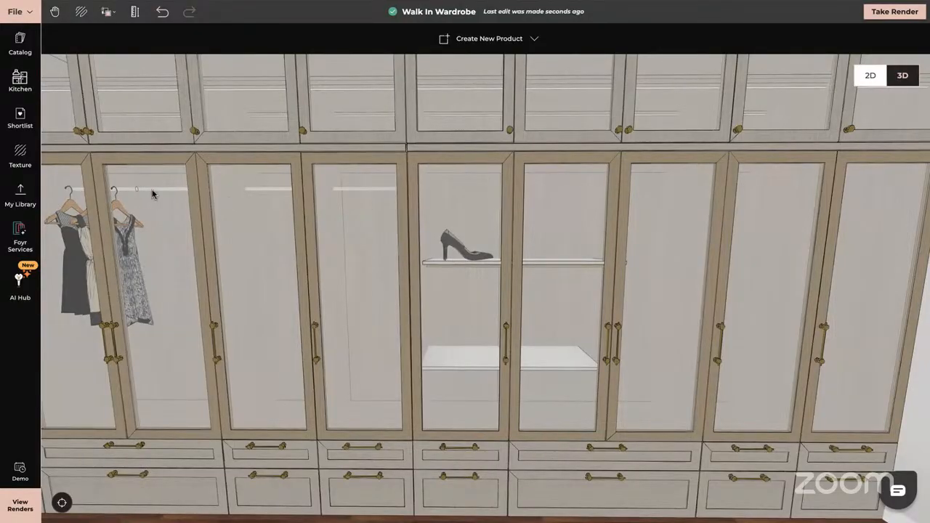
Delete both glass-door wardrobe units from the wall
left_click(172, 191)
key("Delete")
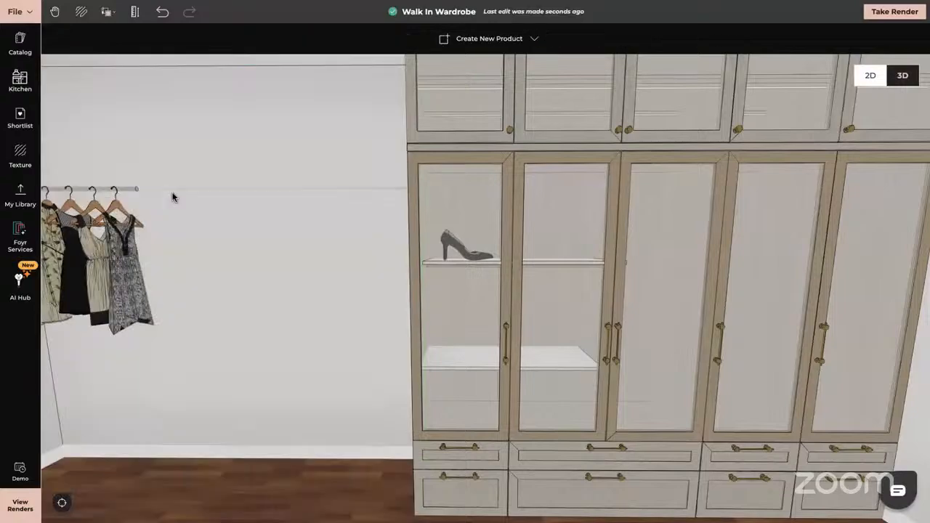
left_click(571, 194)
key("Delete")
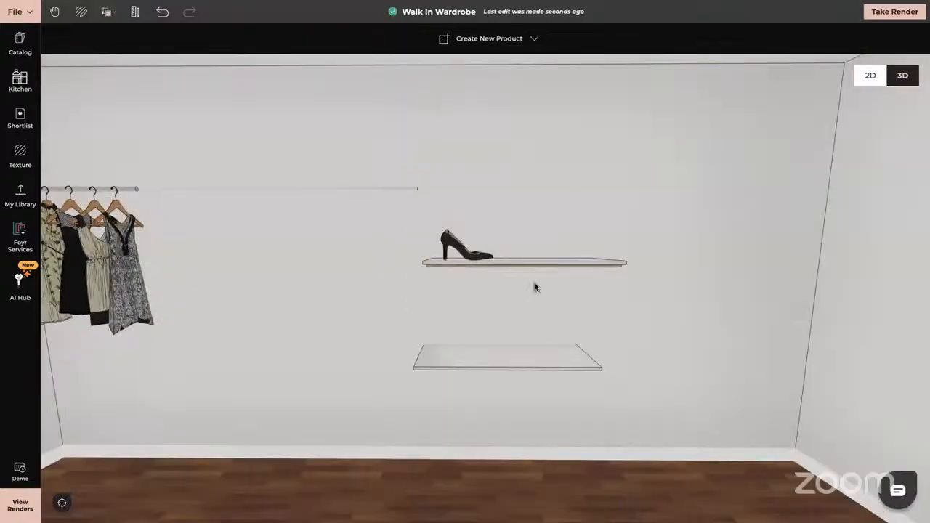
Delete the upper and lower shelves left on the wall
left_click(527, 265)
key("Delete")
left_click(527, 368)
key("Delete")
Delete one pair of black shoes and the rack of hanging dresses
left_click(473, 254)
key("Delete")
left_click(120, 263)
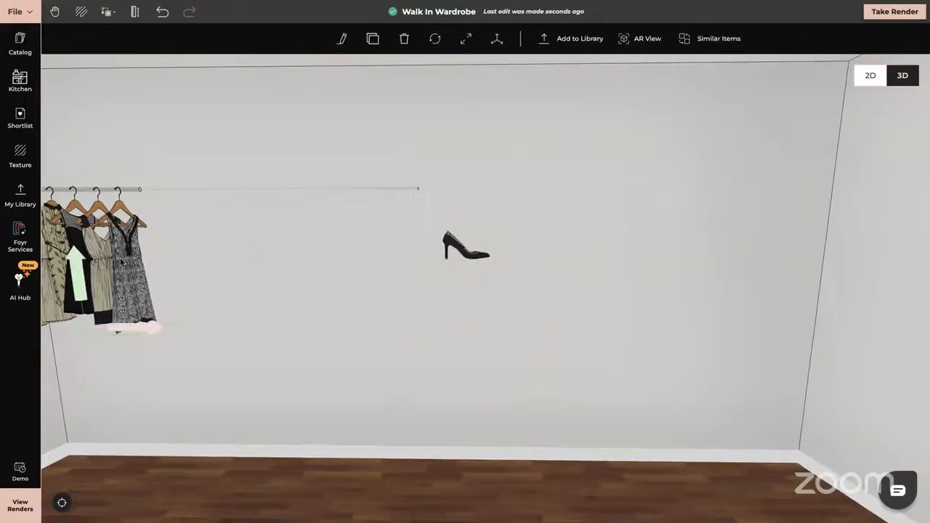
key("Delete")
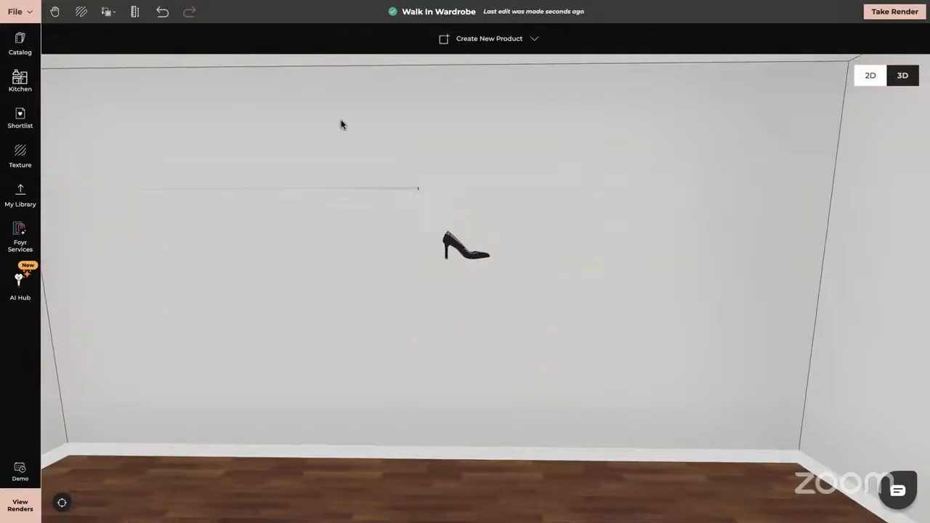
Delete the thin rod and the last black high-heeled shoe left on the wall
left_click(416, 190)
key("Delete")
left_click(478, 259)
key("Delete")
mouse_move(386, 224)
left_mouse_down()
mouse_move(424, 235)
mouse_move(399, 224)
mouse_move(511, 225)
left_mouse_up()
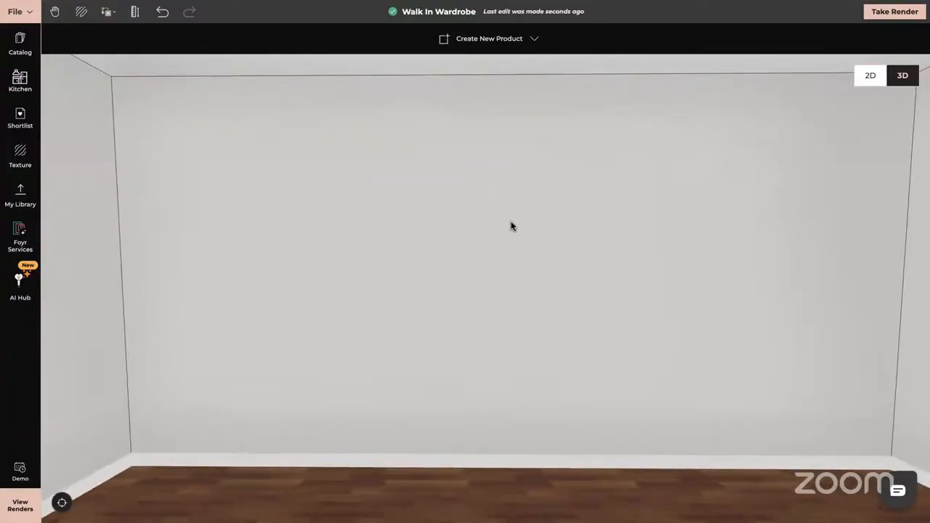
left_click(511, 224)
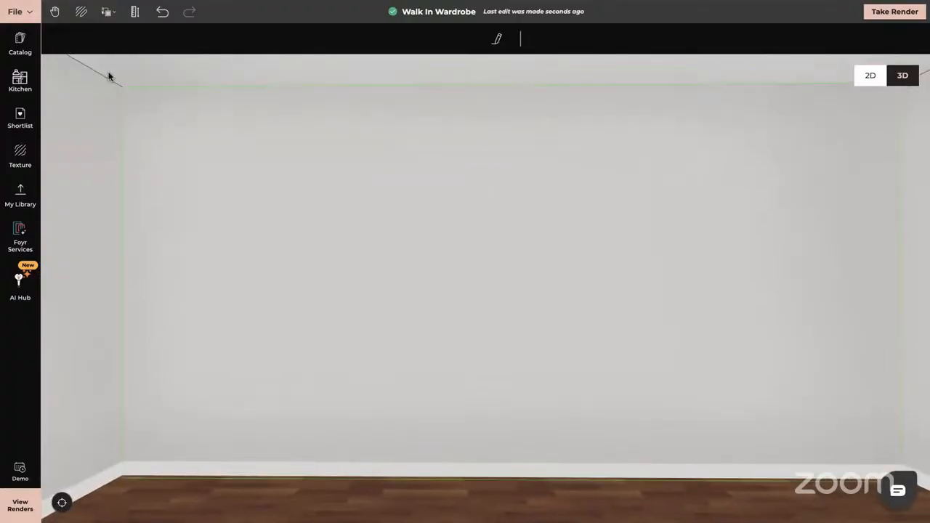
Search the catalog for "open wardrobe" and place the Wall Unit with two drawers in the left corner of the empty wall
left_click(19, 46)
key("BackSpace")
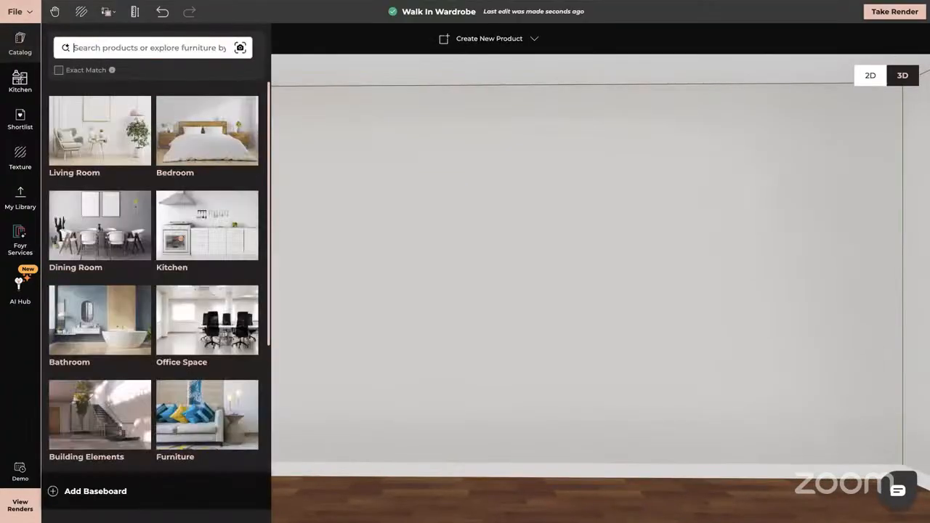
type("open wardrobe")
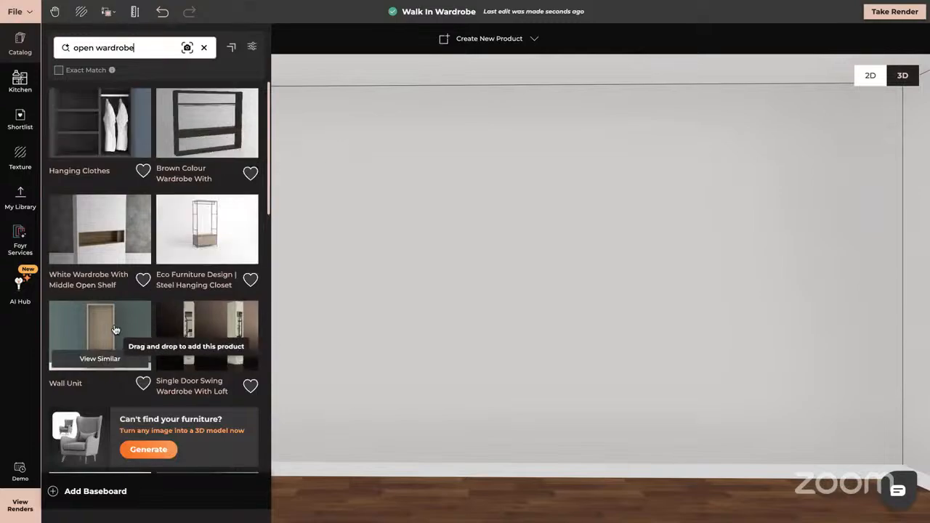
left_click_drag(105, 331, 372, 451)
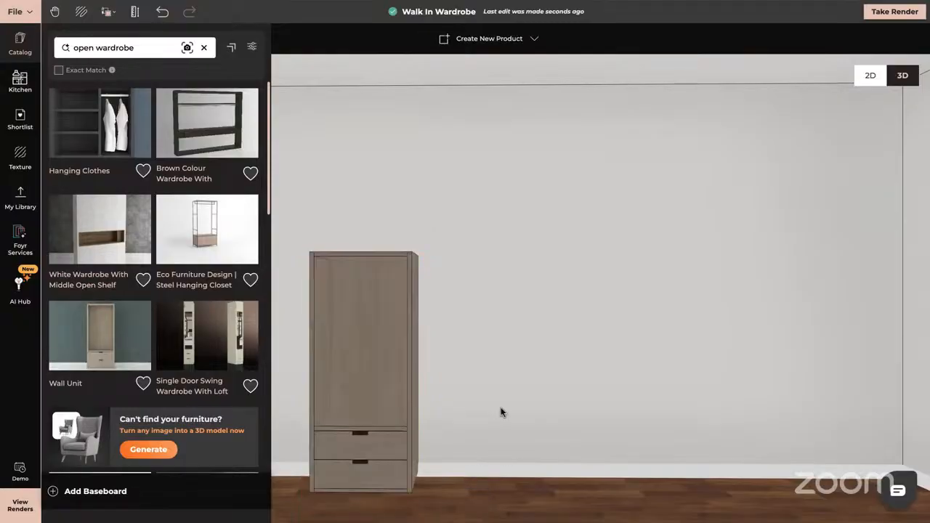
left_click(377, 305)
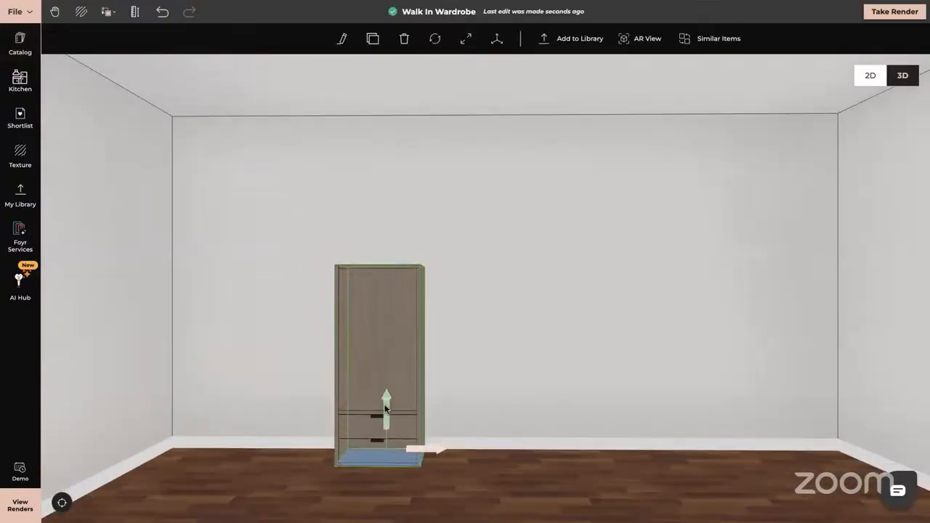
left_click_drag(427, 445, 245, 448)
Set the wall unit's dimensions to 1 m wide, 0.65 m deep and 2.4 m high
left_click(343, 40)
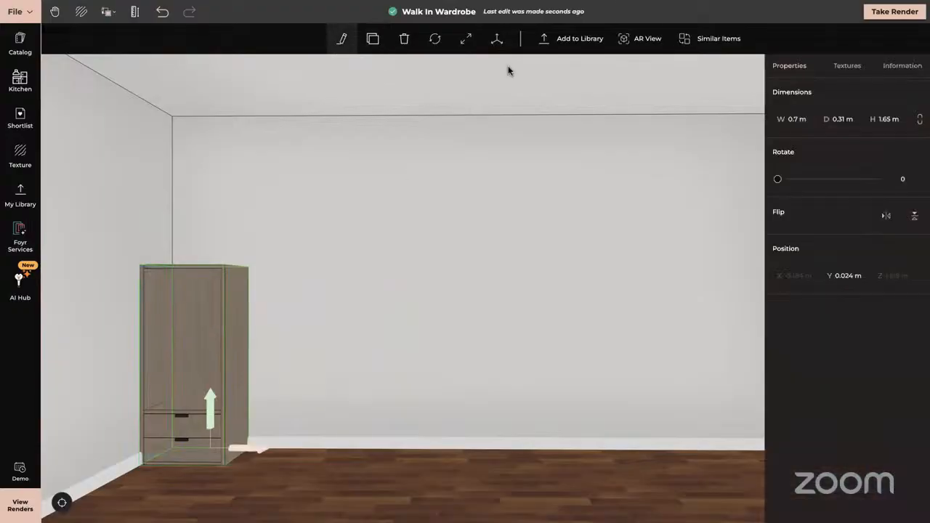
left_click(796, 119)
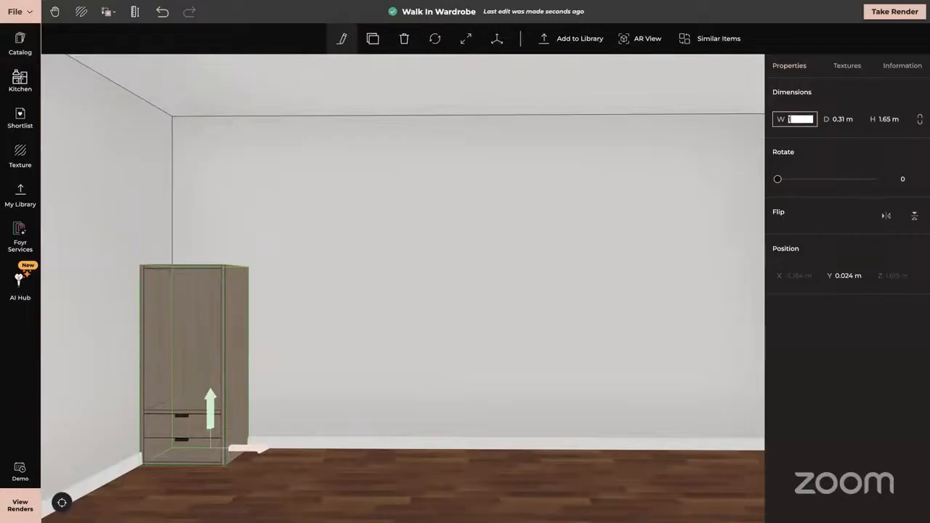
type("1")
key("Tab")
type("0")
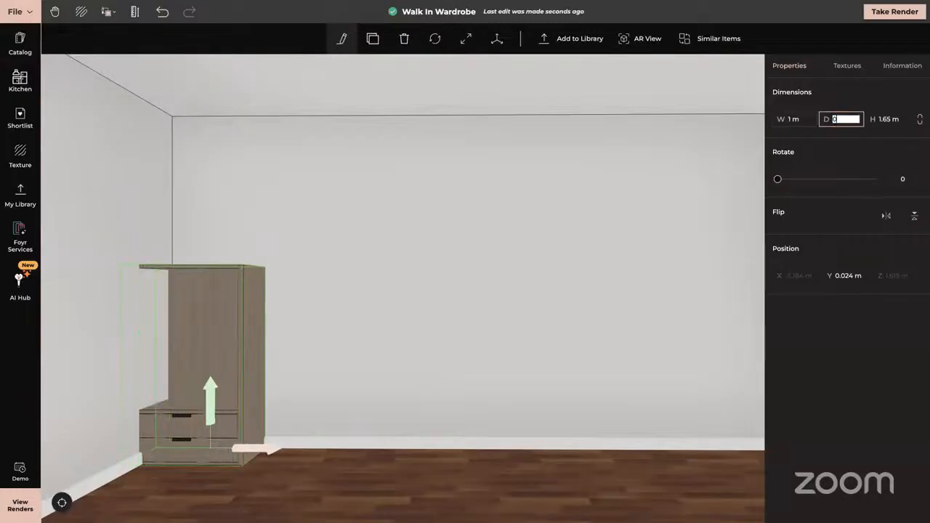
type(".65")
key("Tab")
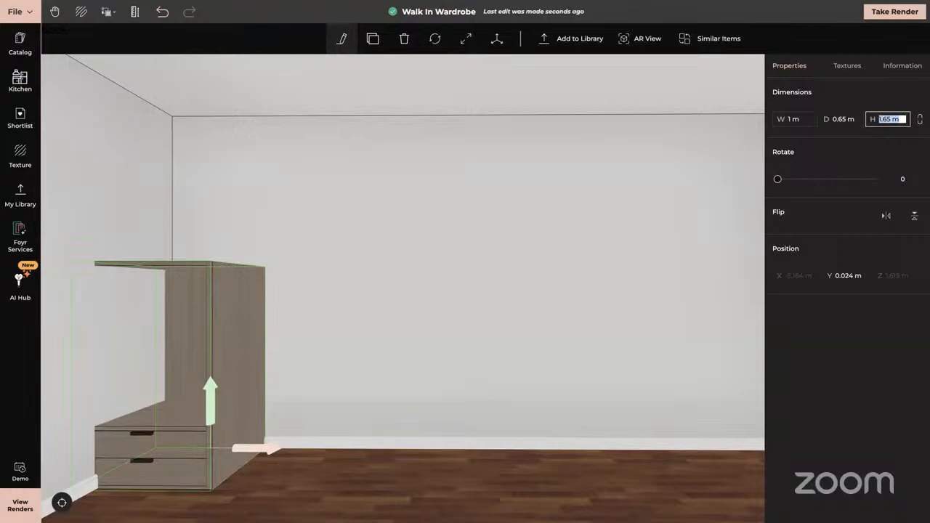
type("2.4")
key("Return")
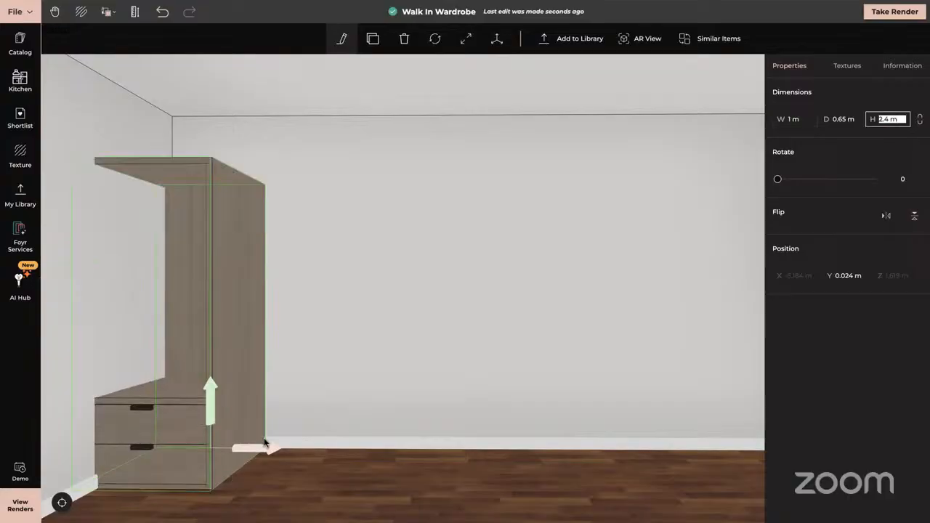
Slide the resized unit along the wall until its side panel clears the adjoining side wall
left_click_drag(275, 448, 320, 450)
left_click_drag(299, 448, 294, 443)
left_click_drag(559, 450, 457, 434)
left_click_drag(296, 445, 349, 379)
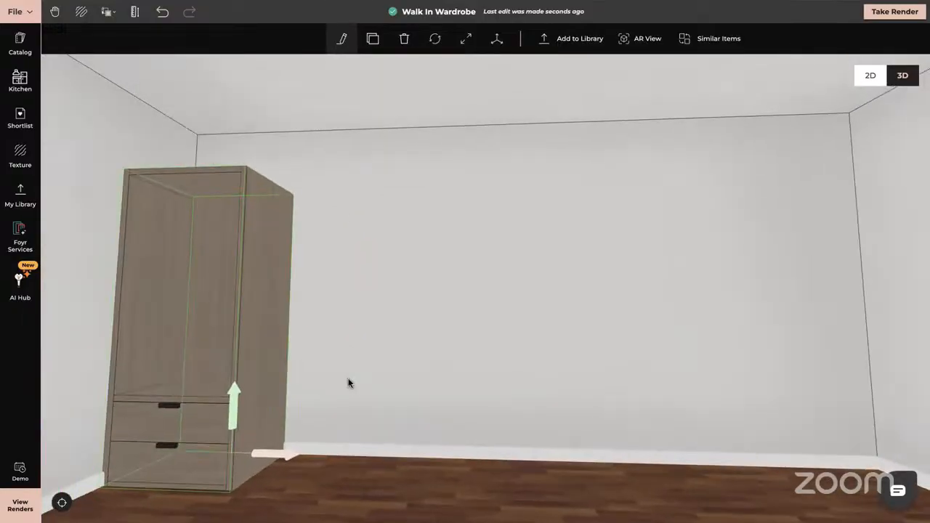
Duplicate the wardrobe unit and set the copy flush against the first one
left_click(373, 39)
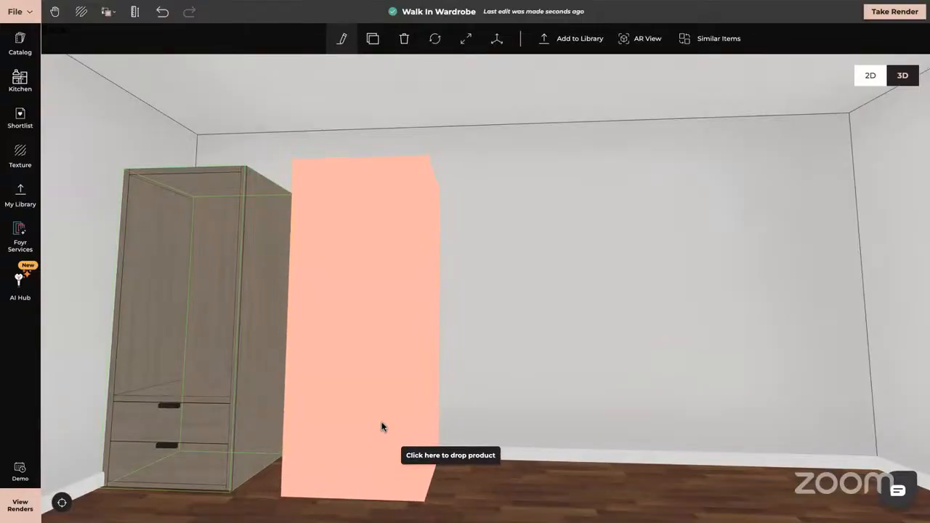
left_click(381, 426)
scroll(465, 455, "up", 1)
left_click_drag(437, 437, 391, 433)
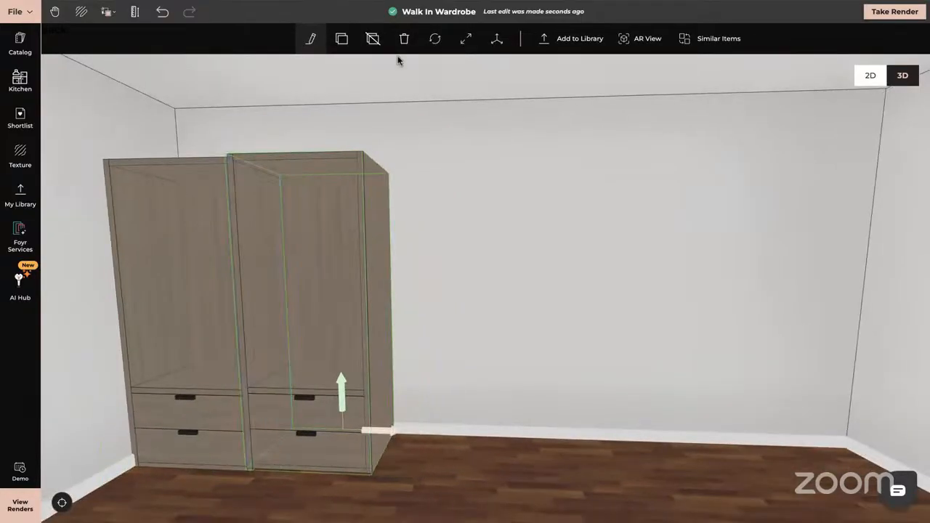
Add a third copy flush against the second unit and lower the copies so all three tops line up
left_click(349, 43)
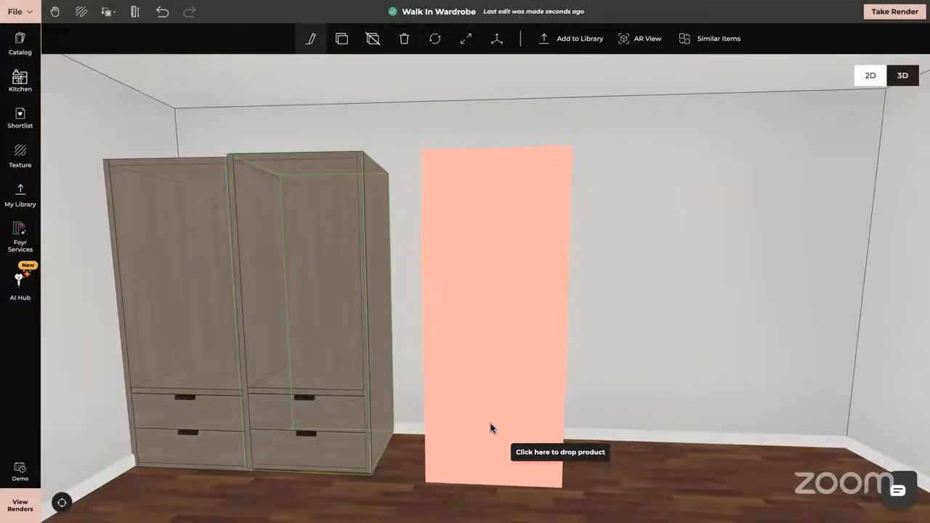
left_click(488, 410)
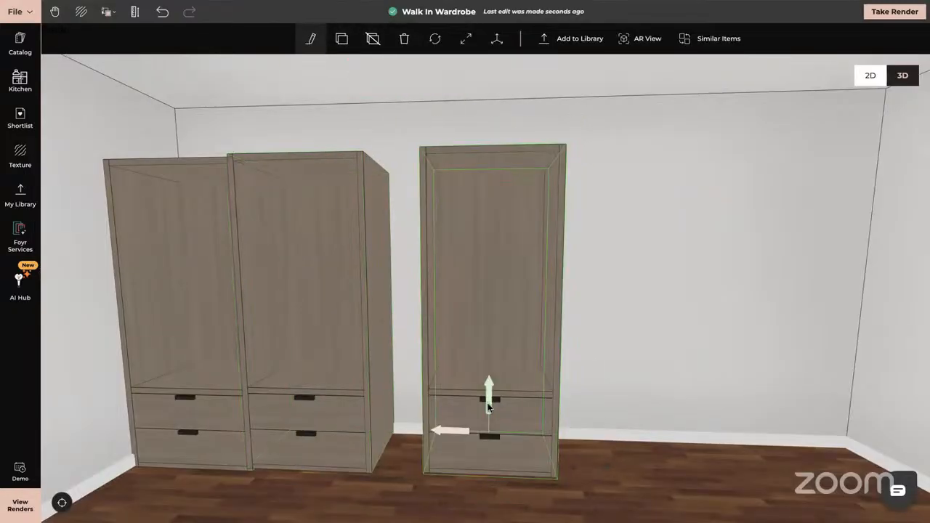
left_click_drag(490, 385, 489, 393)
left_click_drag(436, 439, 319, 305)
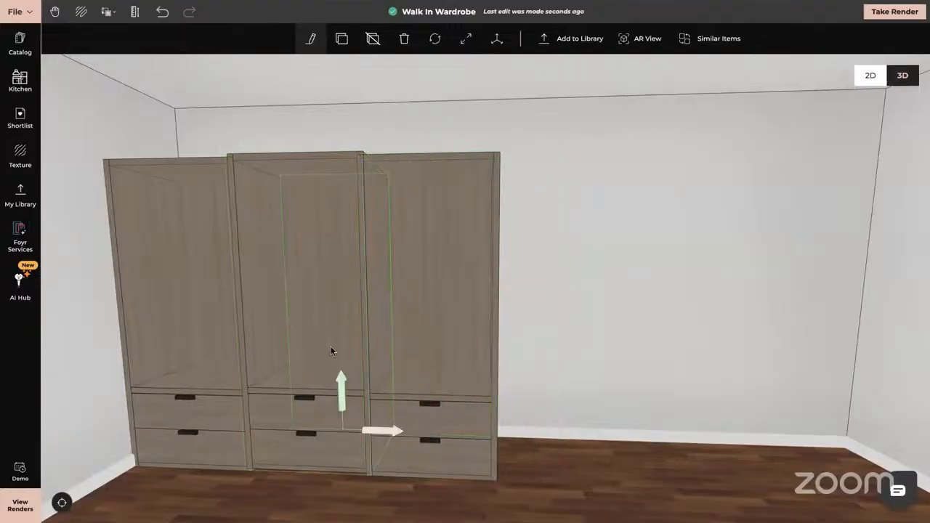
left_click_drag(342, 375, 341, 380)
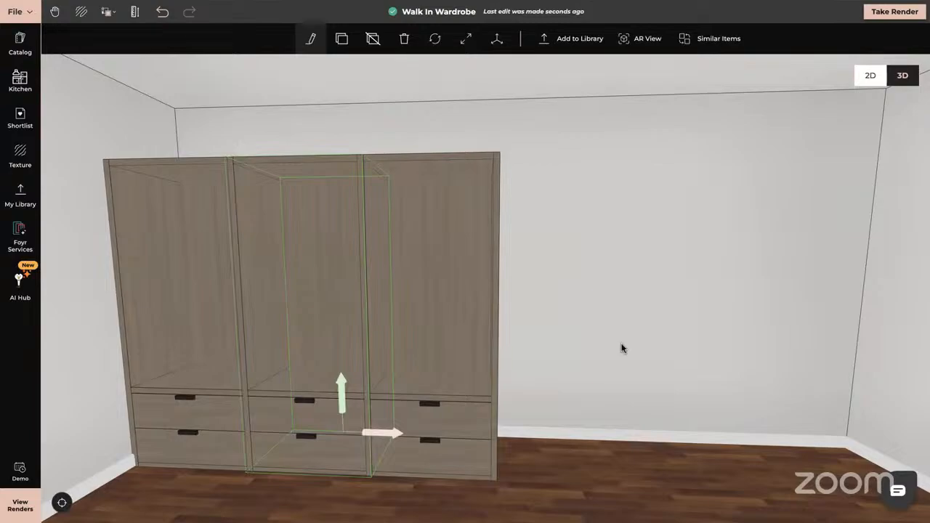
Duplicate the middle wardrobe unit and slide the copy against the third unit as the fourth in the row
left_click(341, 38)
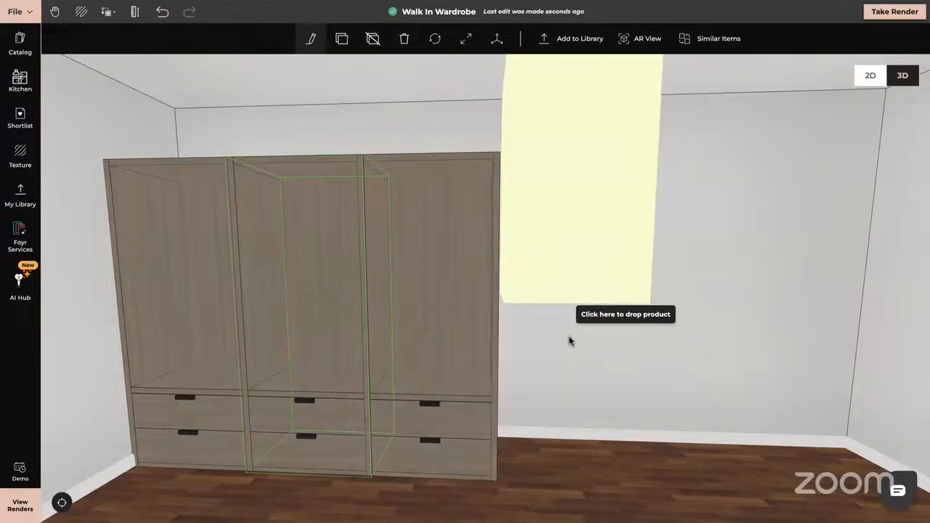
left_click(573, 415)
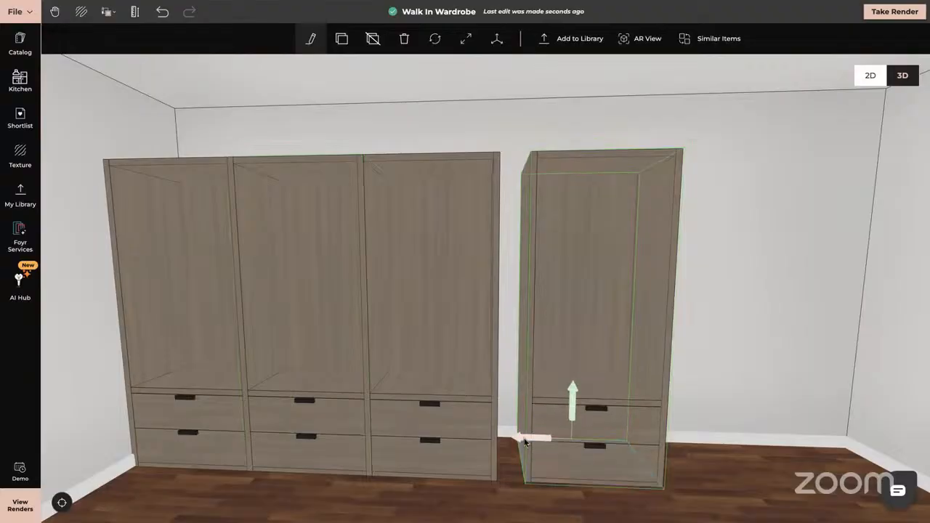
left_click_drag(525, 442, 505, 438)
left_click_drag(664, 399, 513, 374)
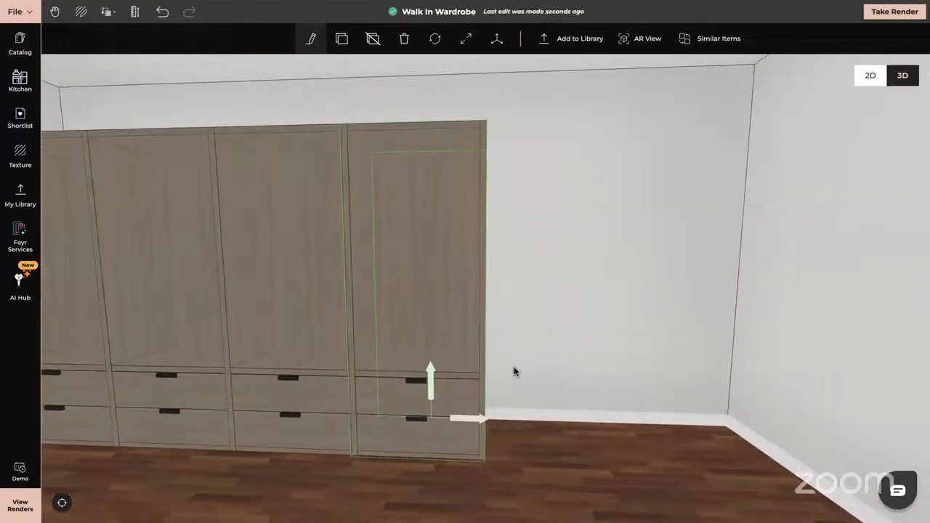
Duplicate the fourth wardrobe unit and butt the copy against it as the fifth in the row
left_click(373, 38)
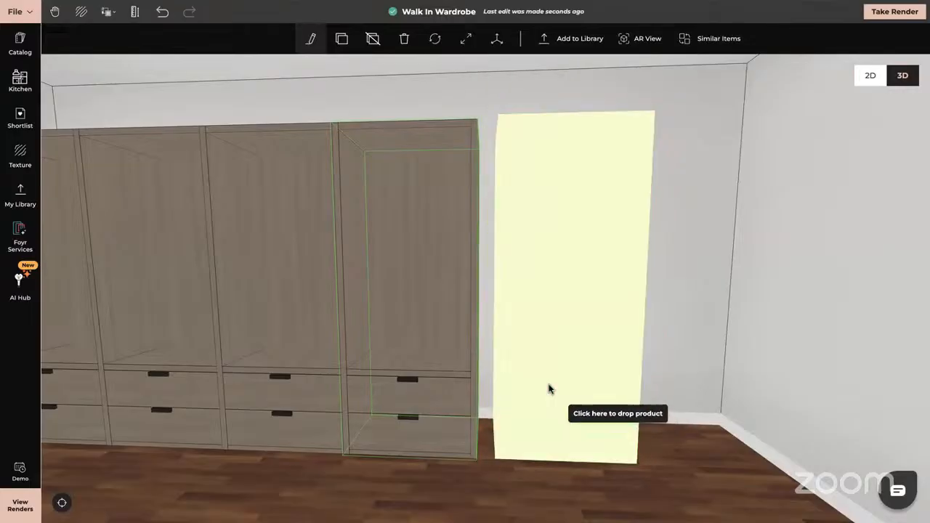
left_click(549, 389)
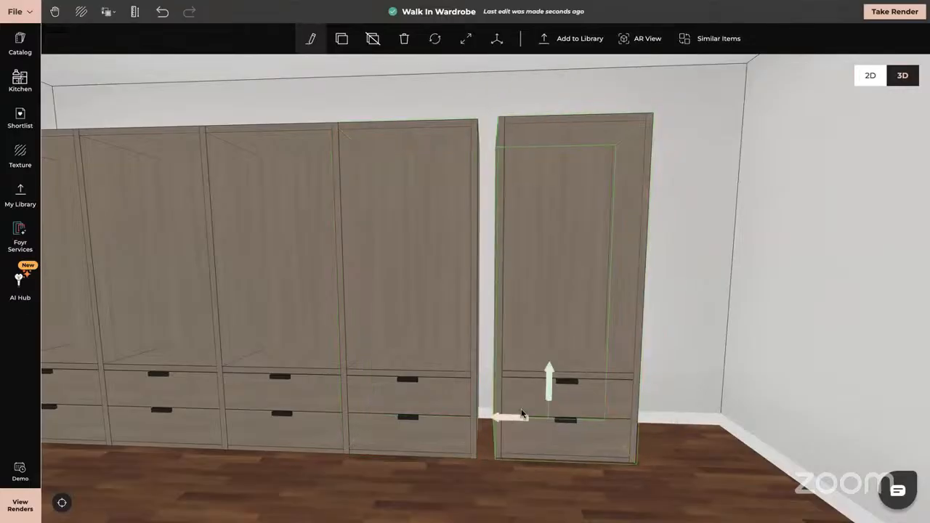
left_click_drag(513, 417, 488, 416)
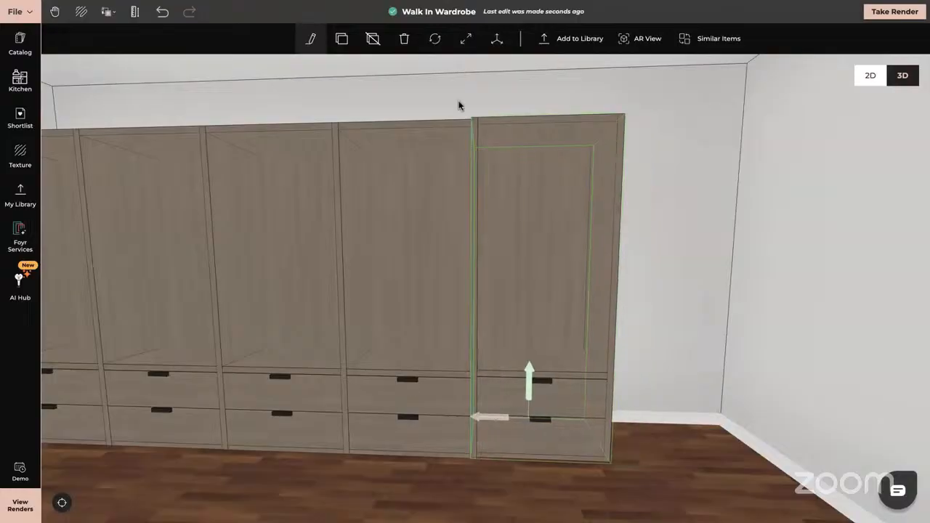
Place a sixth copy of the wardrobe unit at the end of the row and shift it towards the far side wall
left_click(372, 39)
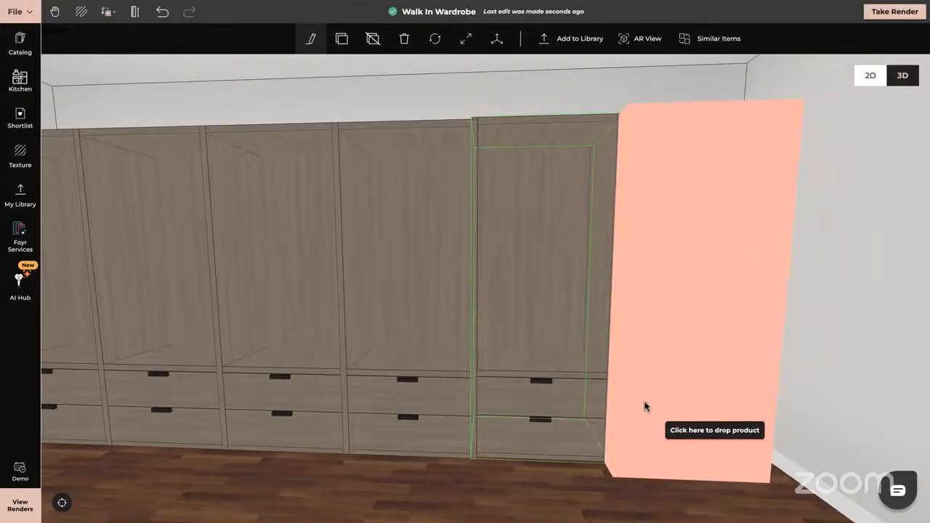
left_click(655, 398)
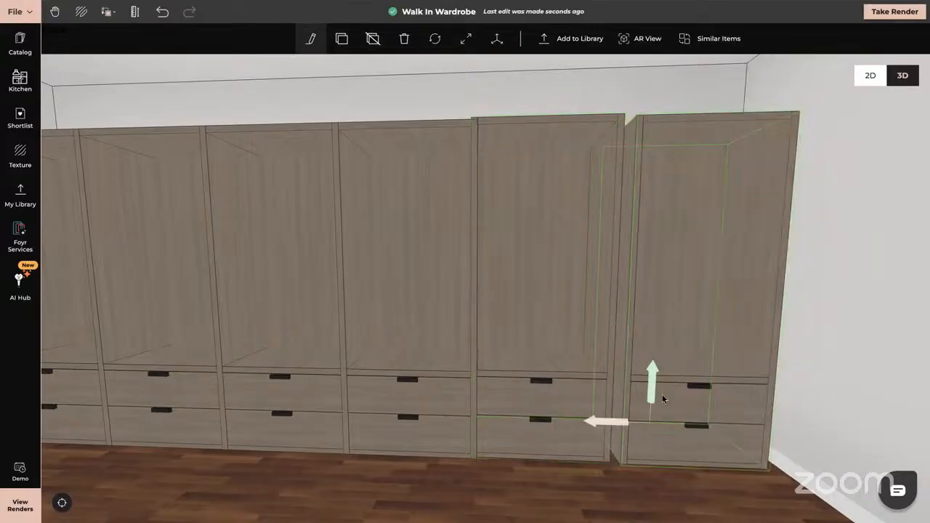
mouse_move(609, 425)
left_mouse_down()
mouse_move(593, 425)
mouse_move(620, 424)
left_mouse_up()
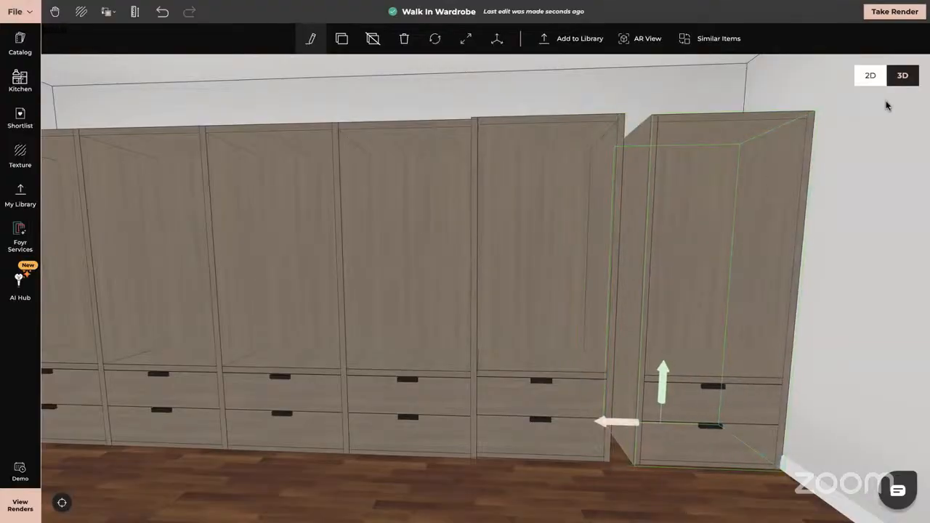
Move the fifth wardrobe unit up against the sixth in the 2D floor plan and return to the 3D view
left_click(870, 77)
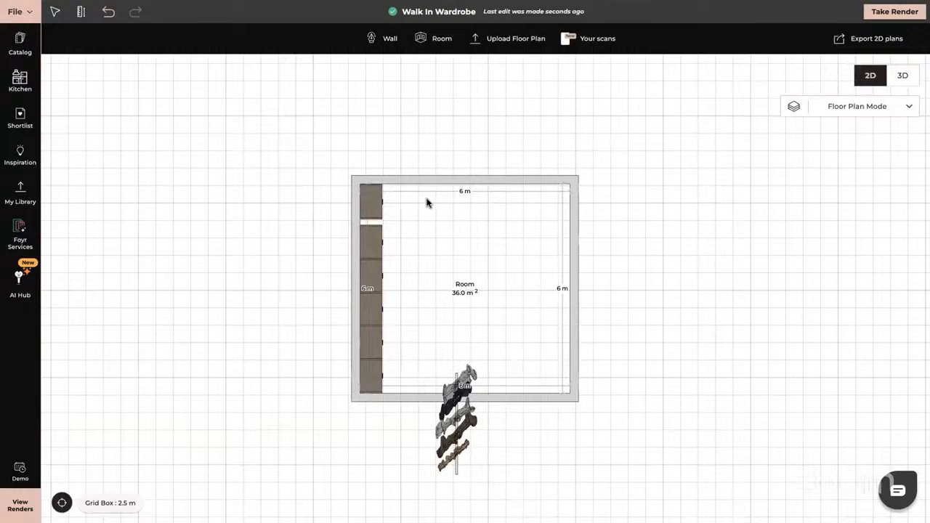
left_click(371, 255)
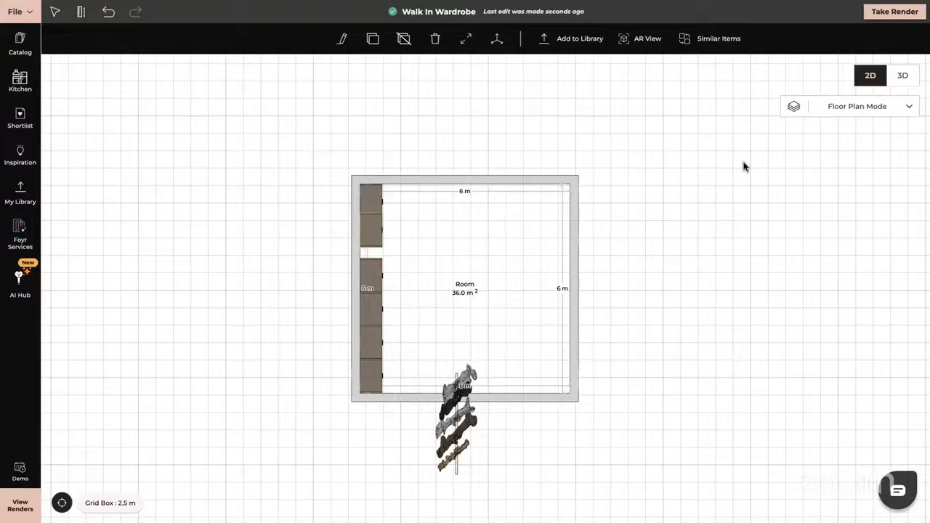
left_click(343, 38)
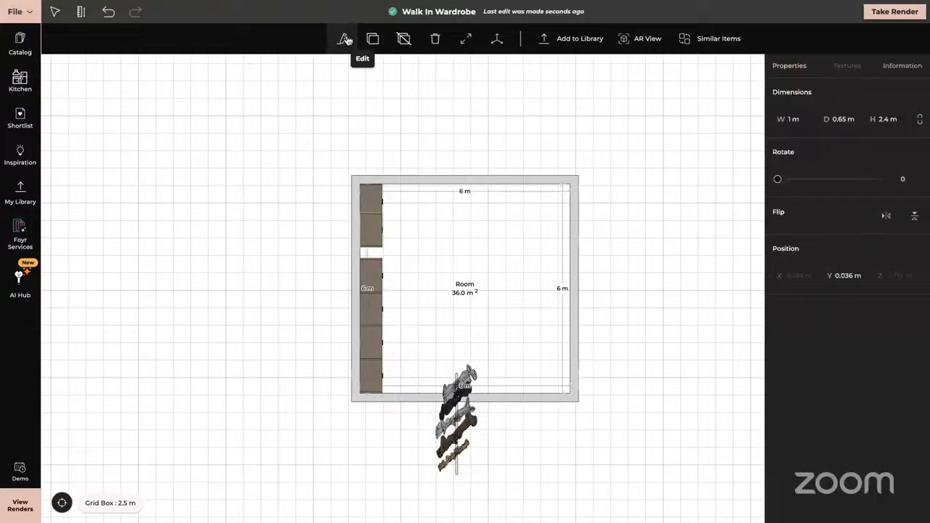
left_click(672, 210)
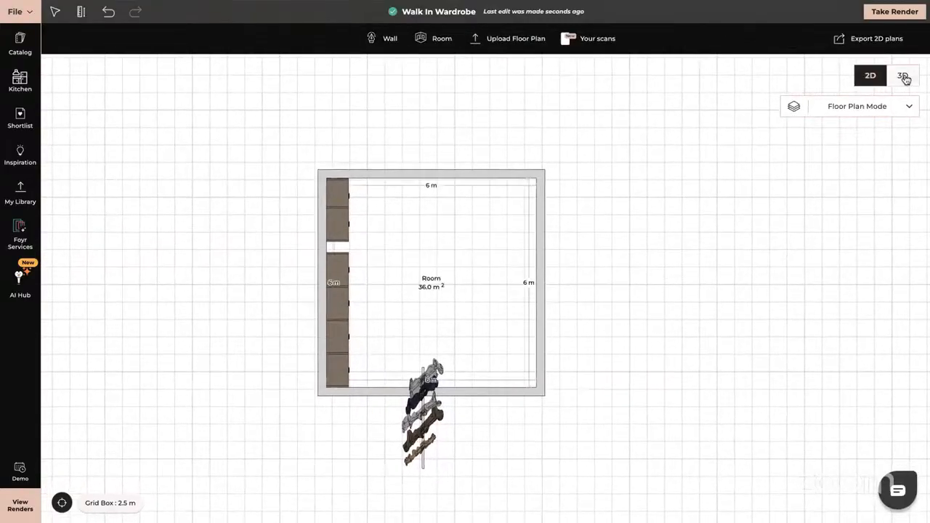
left_click(903, 76)
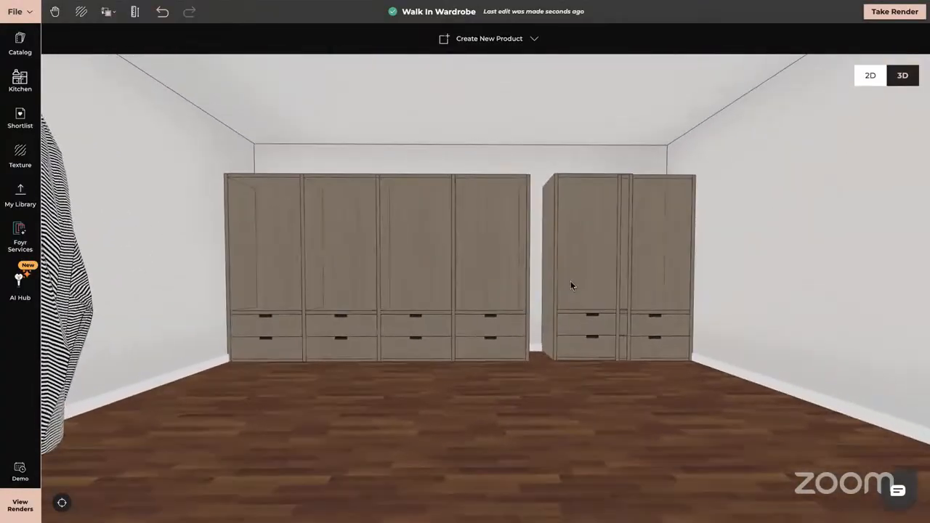
Slide the fifth and sixth units back to close the gaps in the row and lower the fifth level with its neighbours
left_click(572, 284)
left_click_drag(543, 352, 523, 352)
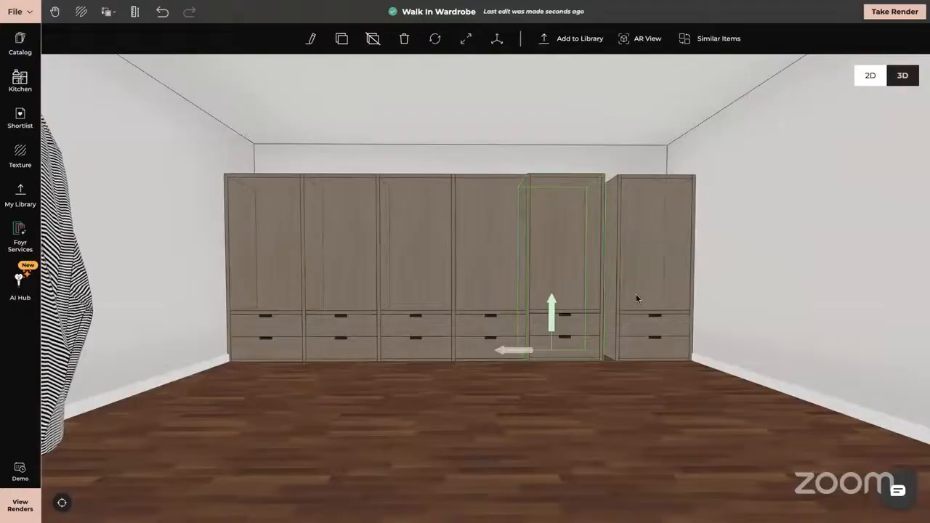
left_click(640, 292)
left_click_drag(590, 352, 579, 354)
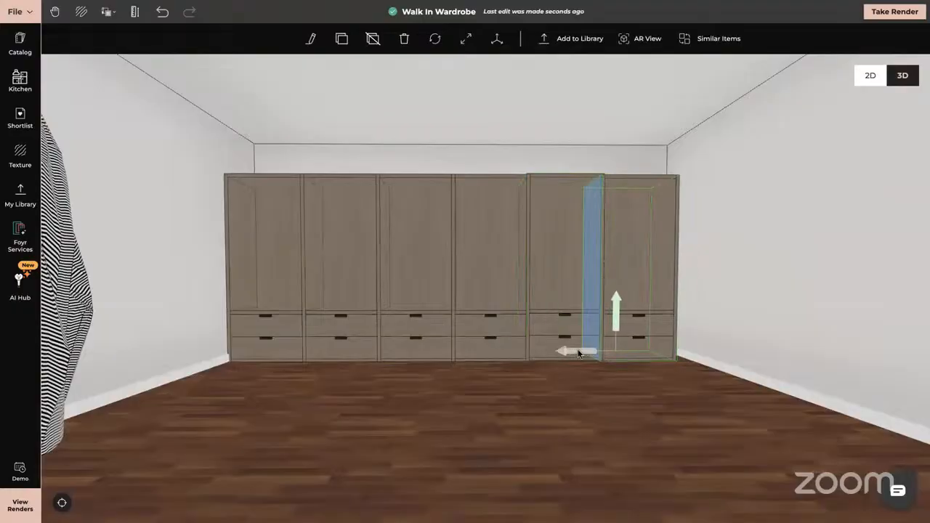
left_click(542, 290)
left_click_drag(549, 297, 549, 304)
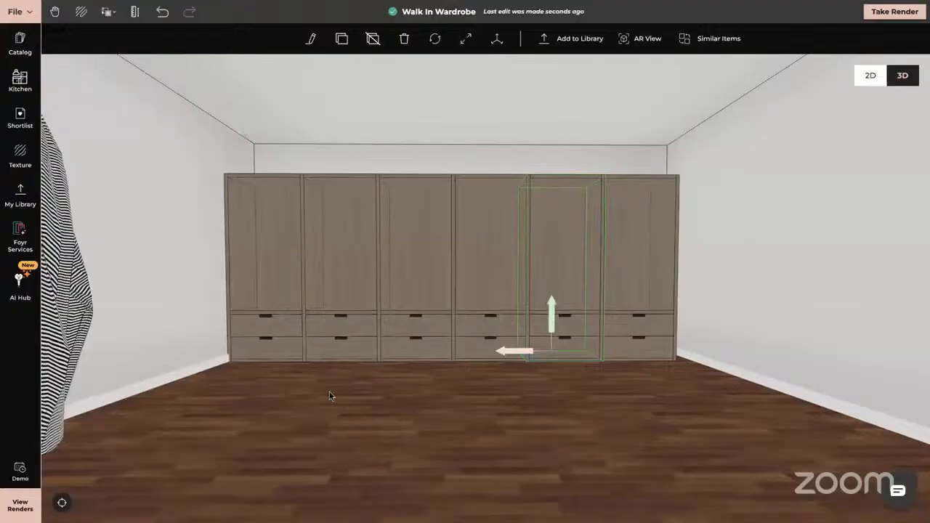
Move the room wall beside the wardrobe row inward in the 2D floor plan to close the gap, making the room about 5.8 m long
left_click(341, 434)
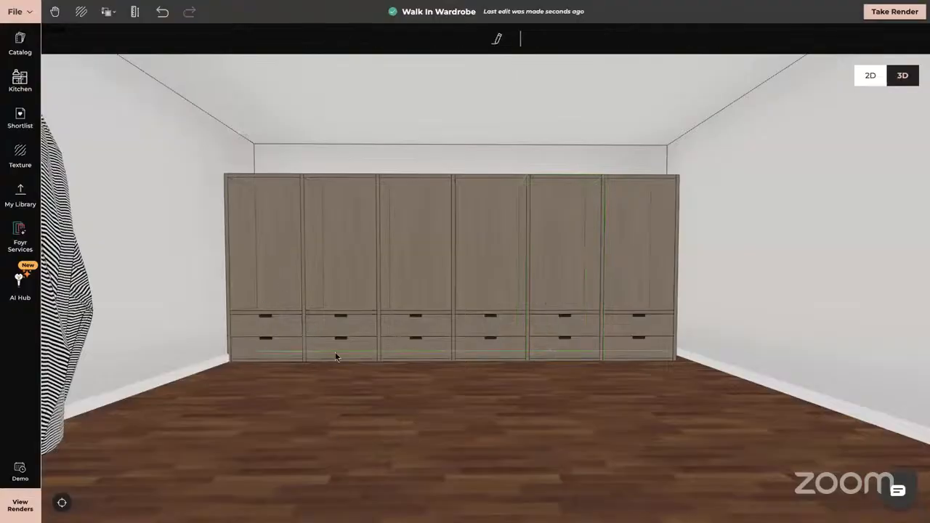
scroll(335, 352, "up", 3)
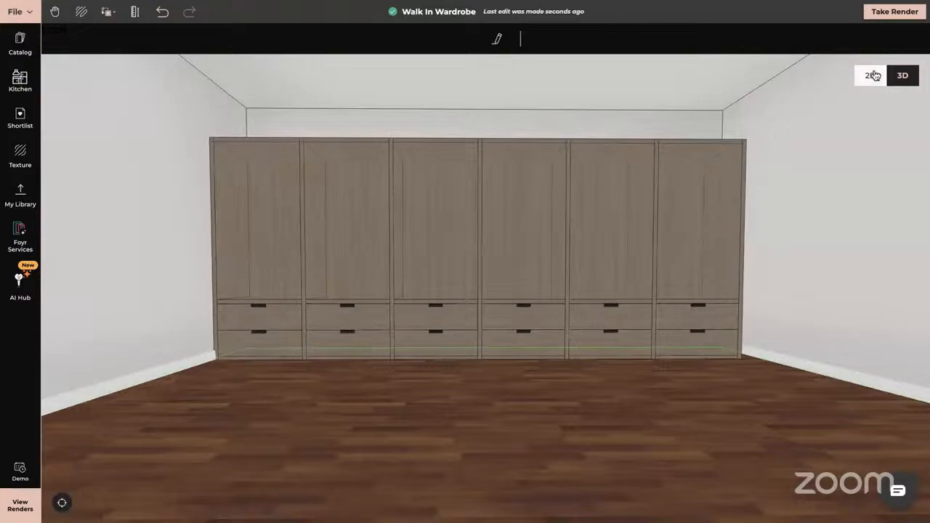
left_click(872, 76)
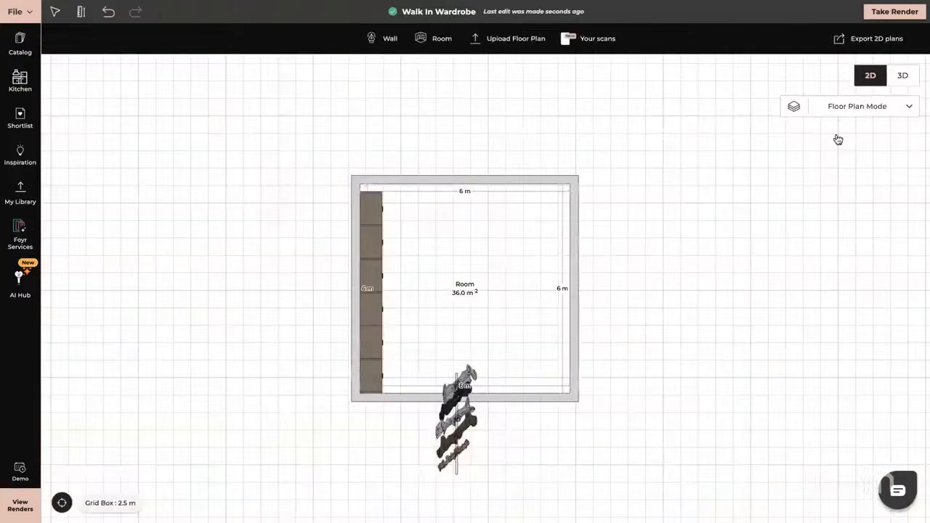
left_click(453, 182)
left_click_drag(452, 182, 453, 193)
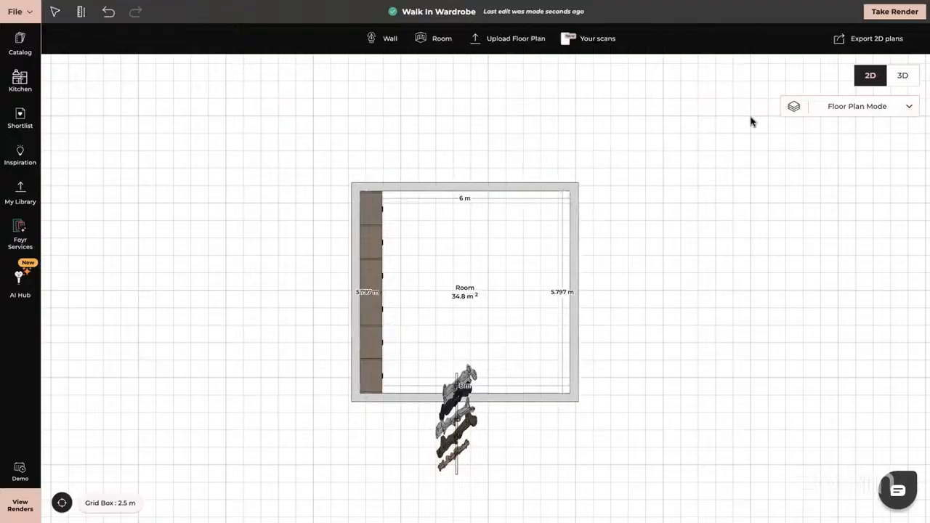
left_click(902, 76)
scroll(226, 383, "down", 10)
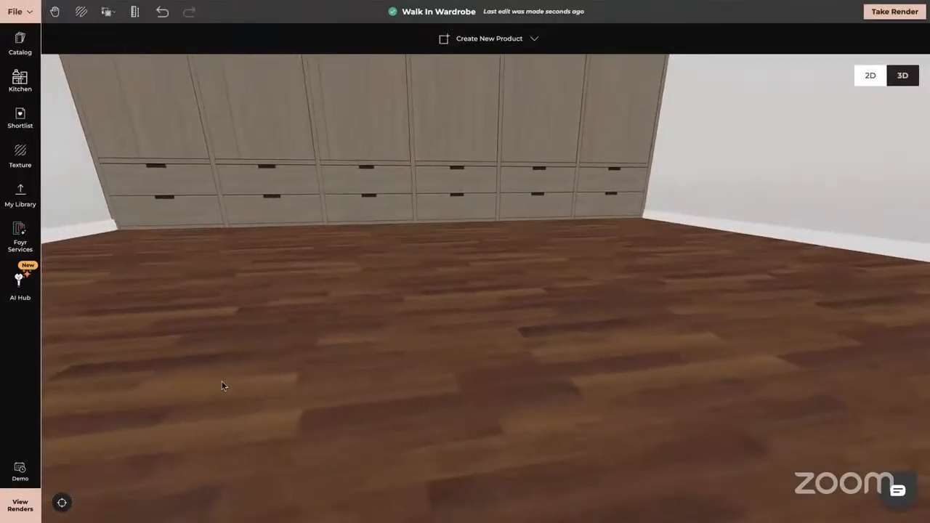
left_click_drag(356, 393, 335, 284)
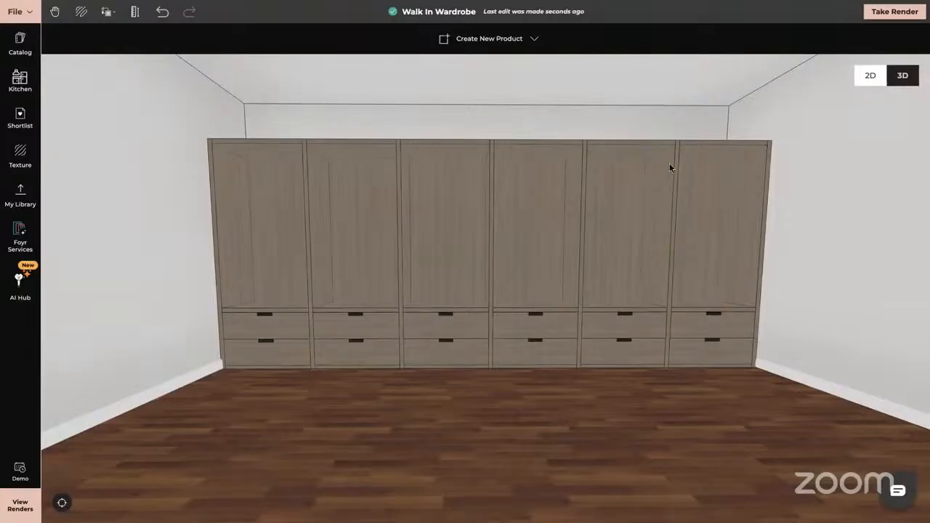
Open the wall units of the Flat Panel/Slab cabinet style in the kitchen library
left_click(726, 117)
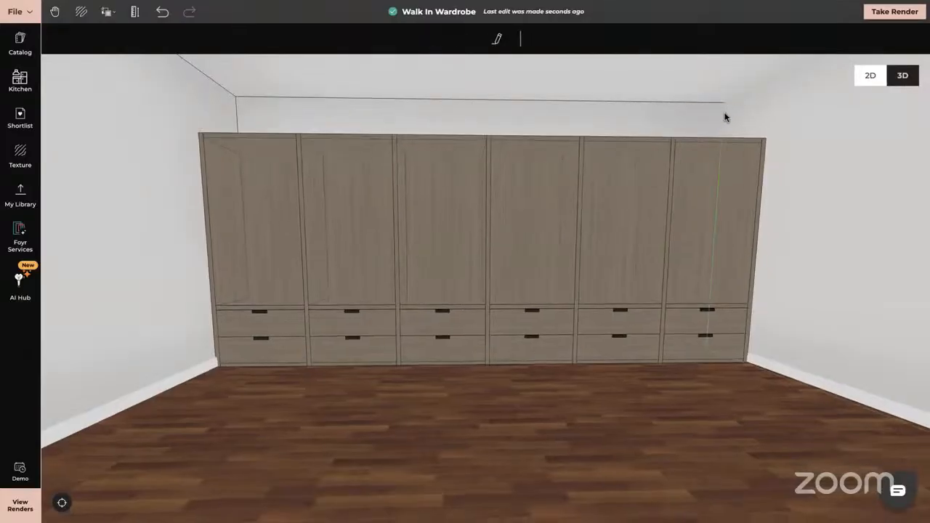
left_click(7, 353)
left_click_drag(444, 227, 447, 224)
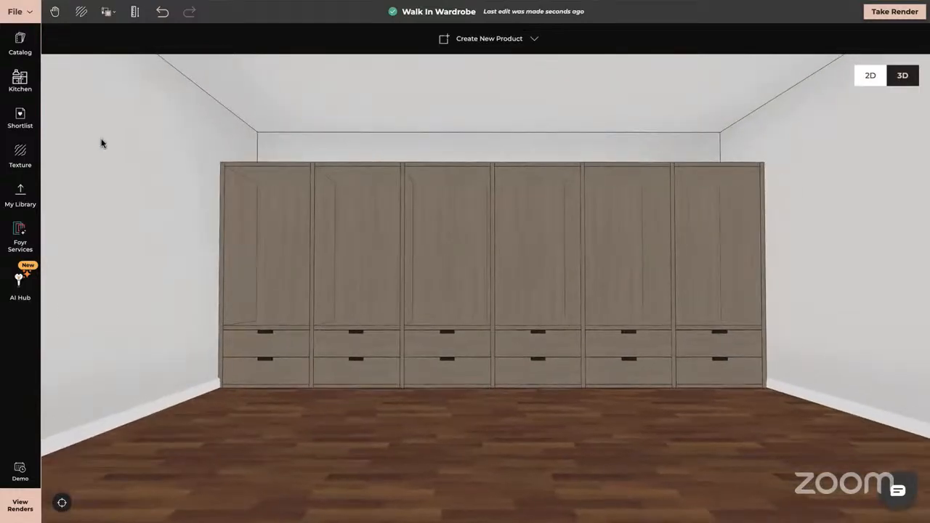
left_click(18, 84)
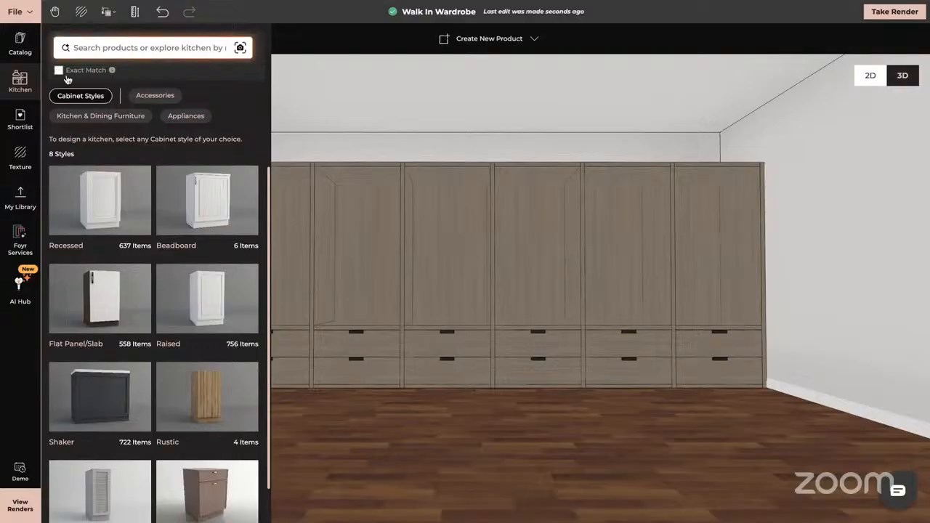
scroll(160, 300, "down", 1)
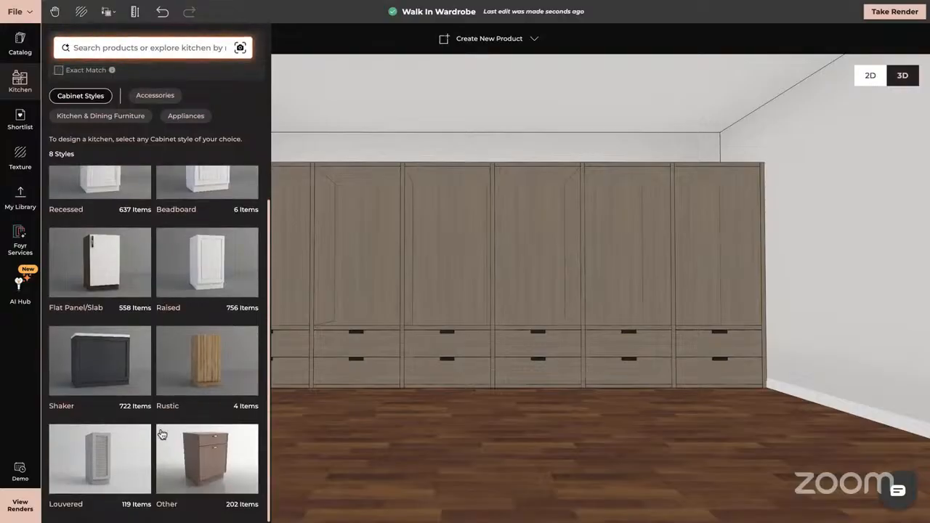
scroll(187, 341, "up", 1)
scroll(186, 341, "down", 1)
left_click(100, 262)
left_click(151, 124)
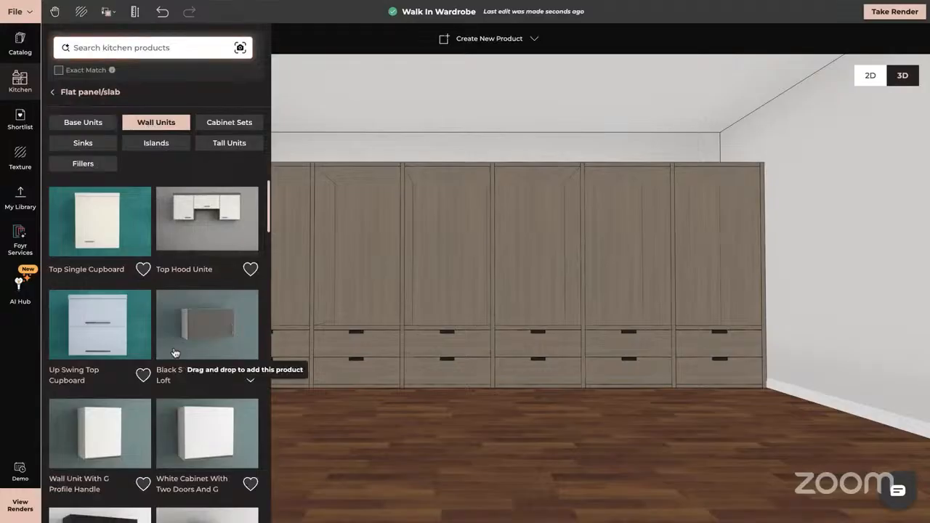
Place the Short Wall Unit With Hks Mechanism above the first wardrobe unit and shift it towards the corner by the side wall
scroll(174, 356, "down", 2)
scroll(174, 353, "down", 4)
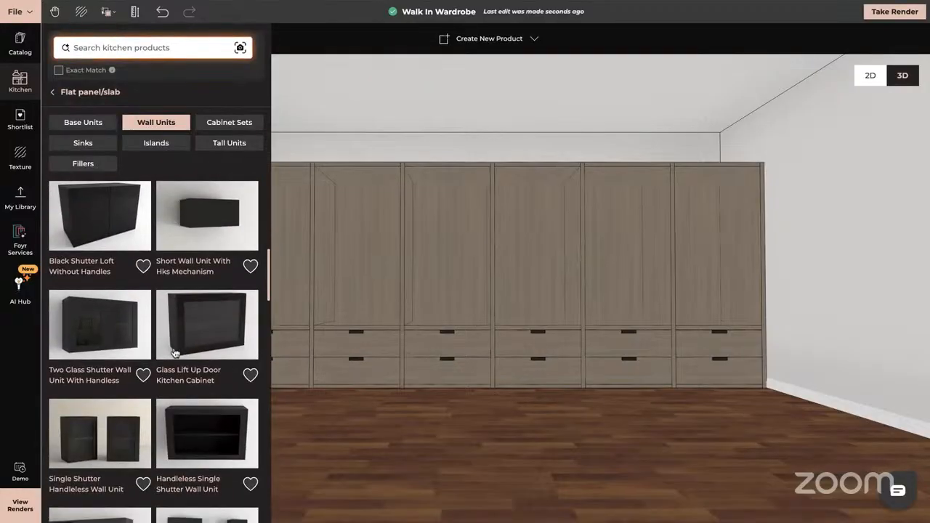
left_click_drag(418, 378, 376, 403)
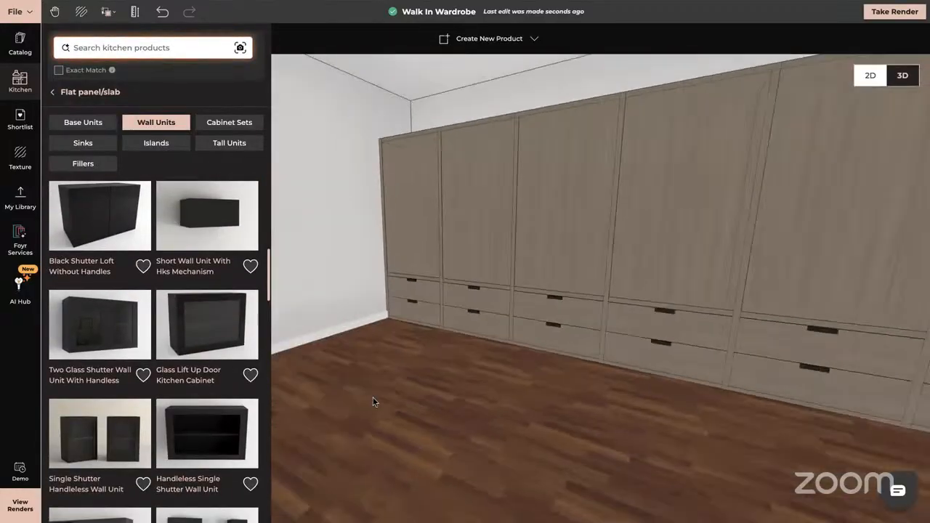
left_click(208, 214)
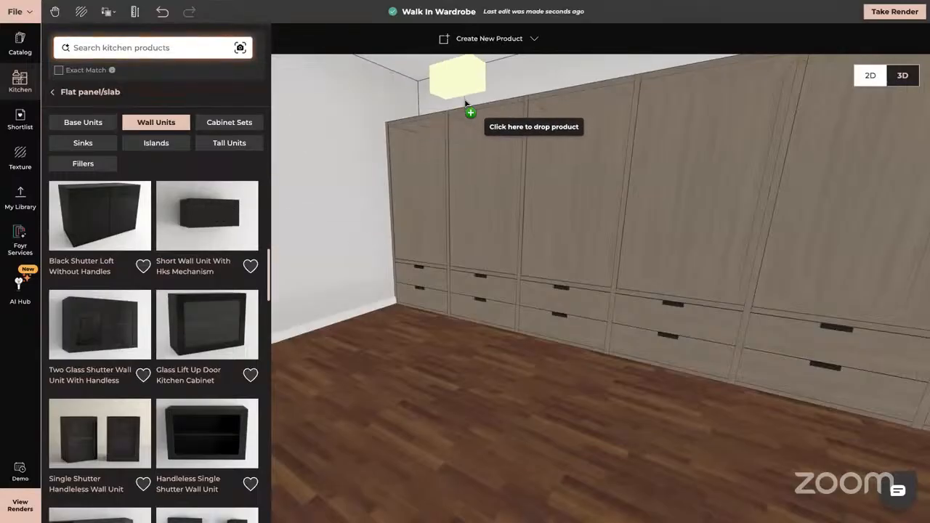
left_click(456, 95)
left_click_drag(405, 177, 671, 412)
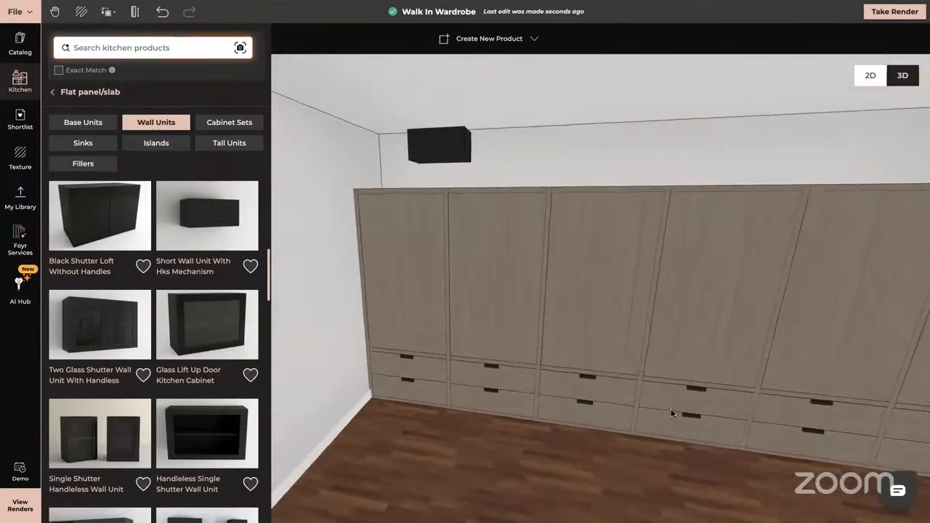
left_click(439, 154)
left_click_drag(478, 173, 438, 159)
Set the wall unit's width to 1 m and its depth to 0.65 m
left_click(343, 38)
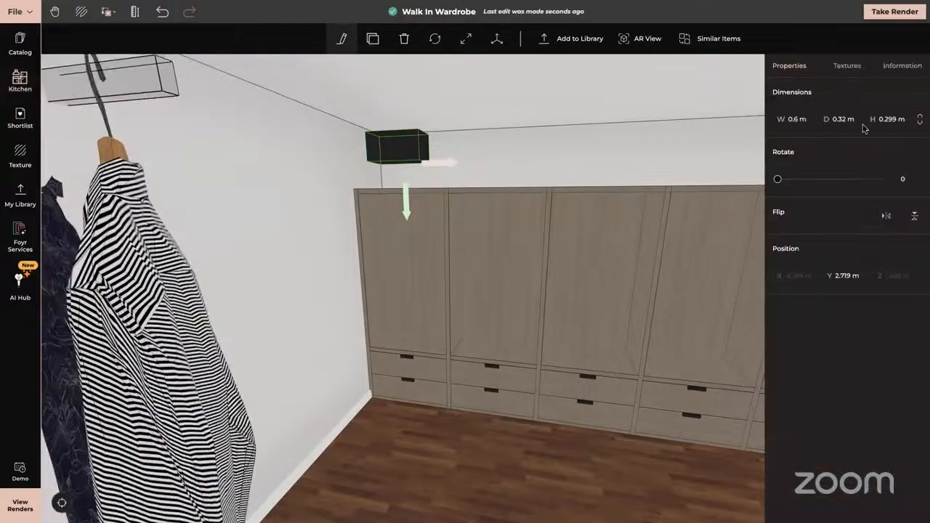
left_click(791, 121)
type("1")
key("Tab")
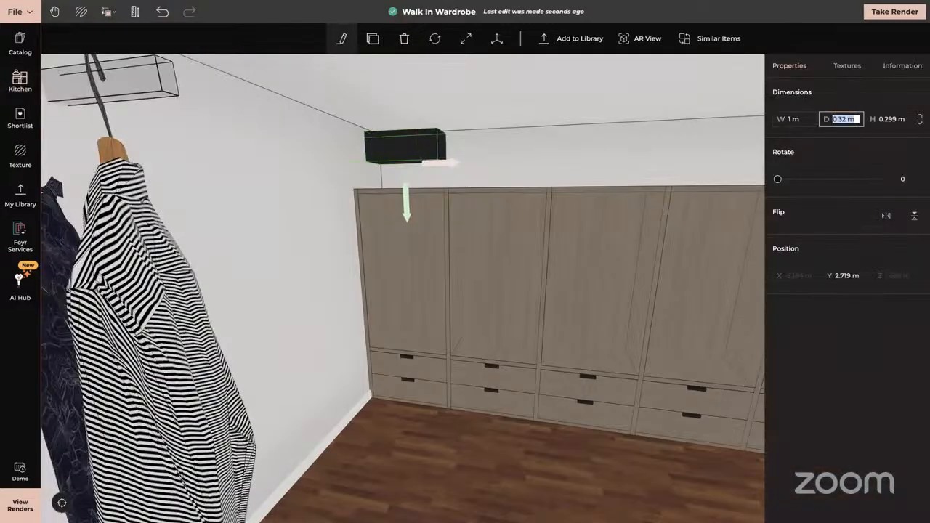
type("0.65")
key("Return")
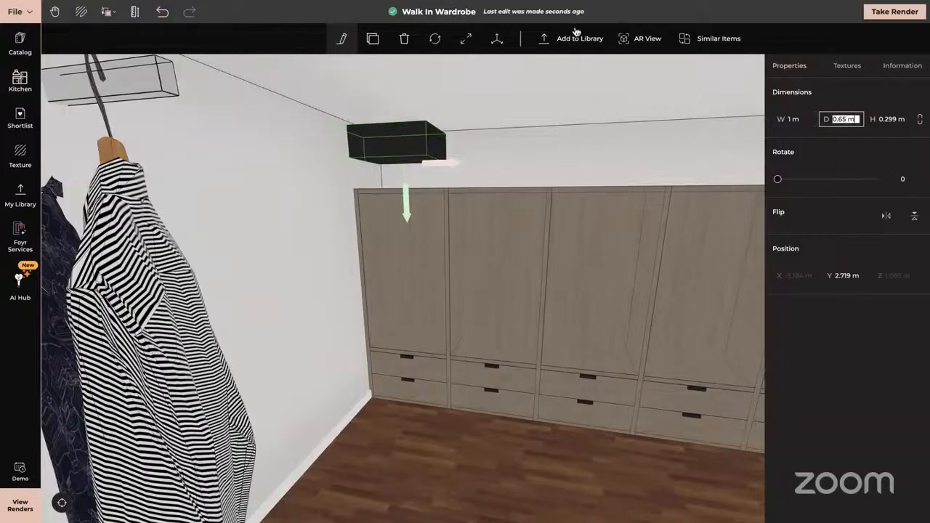
Stretch the wall unit down to the wardrobe top, about 0.6 m high, and align it over the first wardrobe unit
left_click(466, 42)
left_click_drag(390, 161, 395, 192)
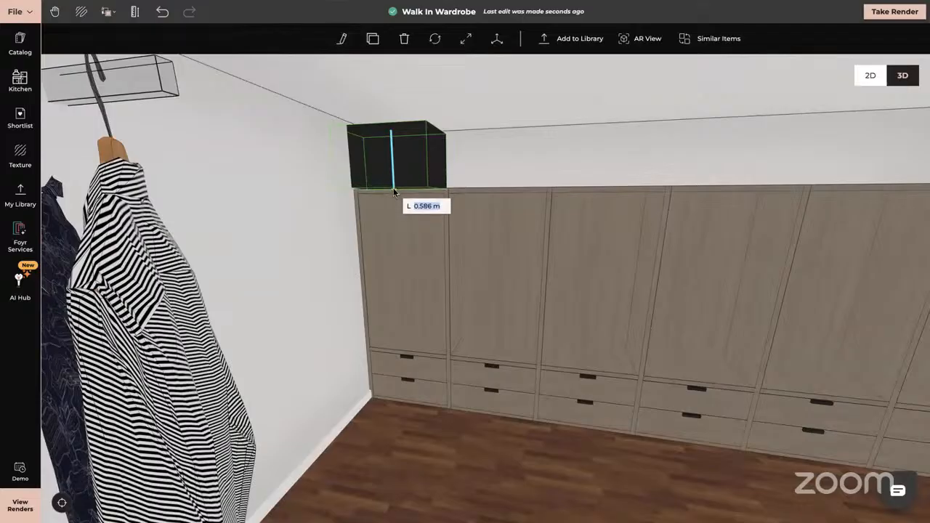
left_click_drag(394, 191, 393, 188)
left_click(402, 150)
left_click_drag(458, 190, 474, 191)
left_click_drag(518, 305, 472, 299)
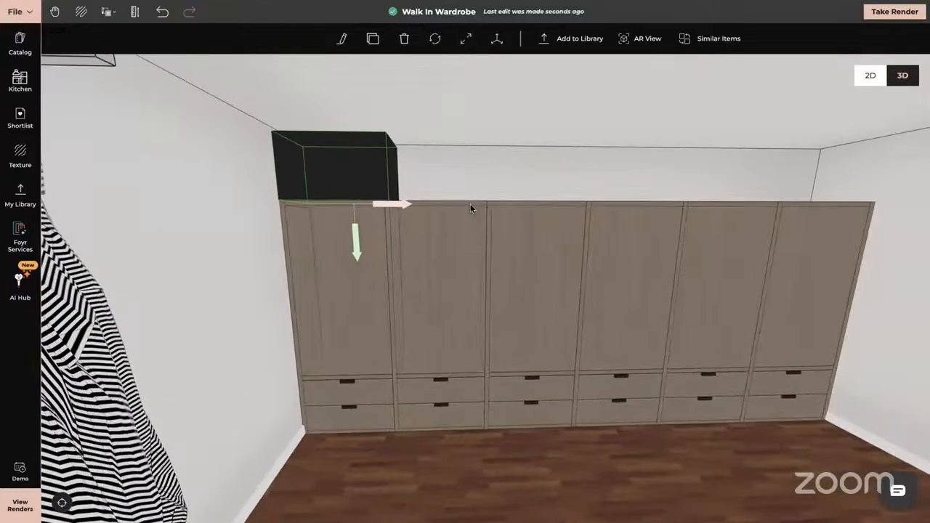
mouse_move(646, 139)
left_mouse_down()
mouse_move(594, 136)
mouse_move(566, 210)
left_mouse_up()
left_click_drag(545, 332, 331, 409)
left_click_drag(652, 241, 646, 248)
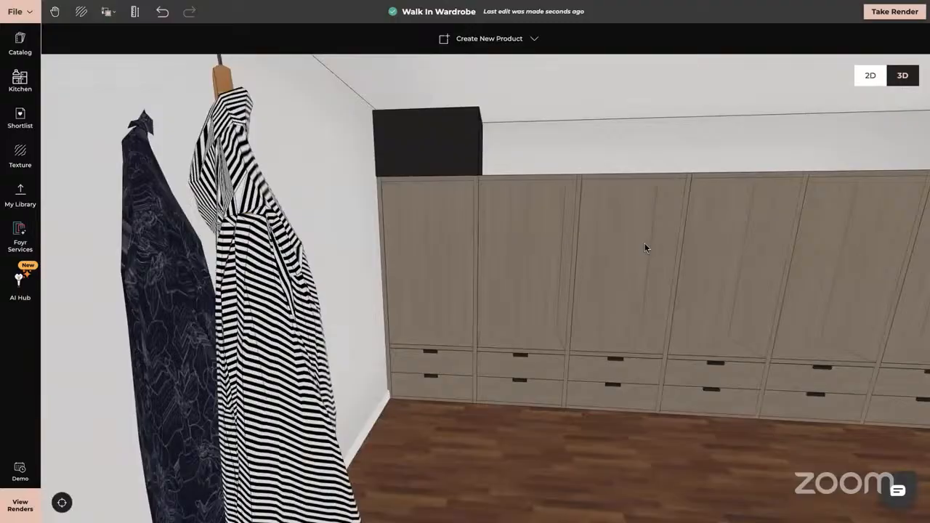
left_click_drag(641, 279, 641, 278)
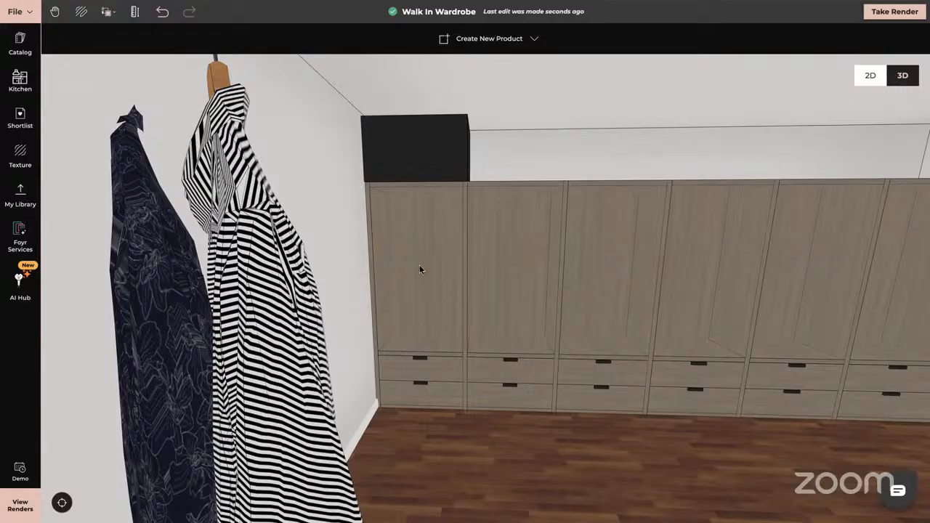
Start a new custom product and draw a circle with a 0.01 m radius on the side wall near the first wardrobe unit
scroll(420, 263, "up", 5)
left_click_drag(466, 311, 327, 309)
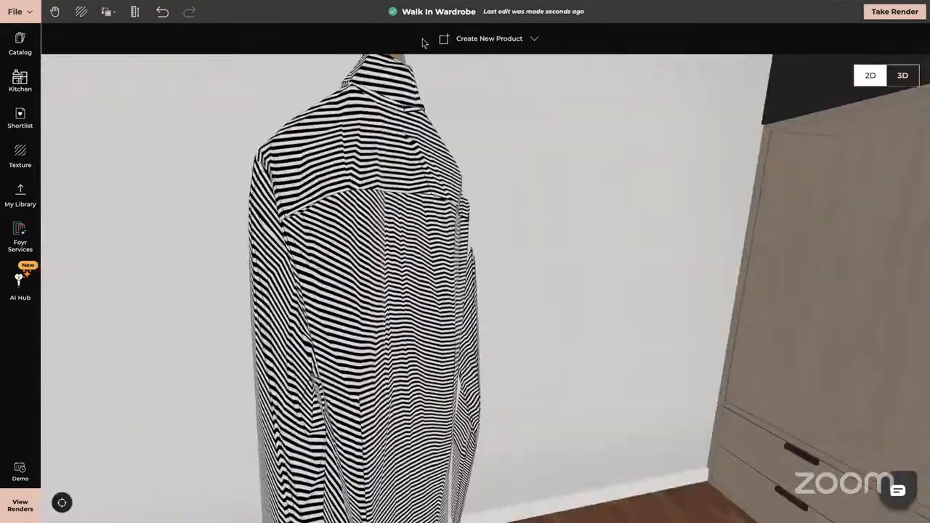
left_click(490, 41)
left_click(486, 68)
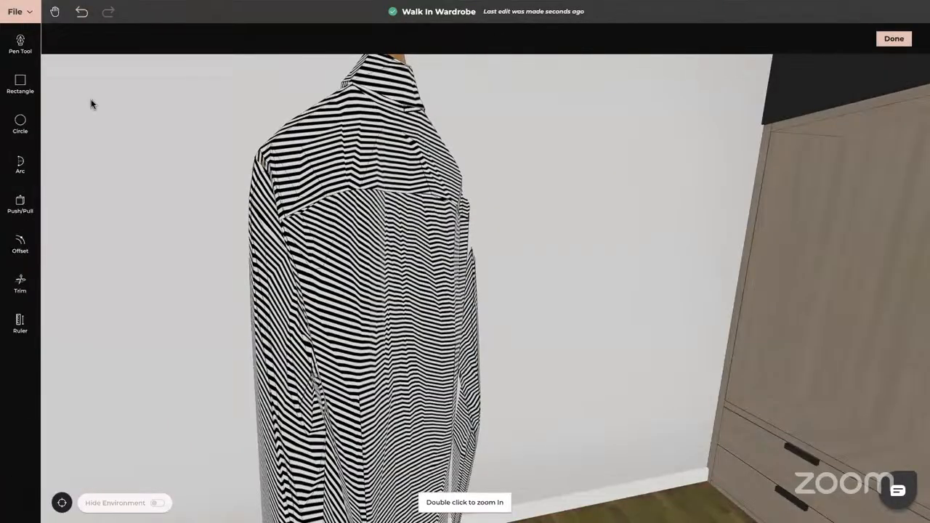
left_click(20, 133)
left_click(613, 151)
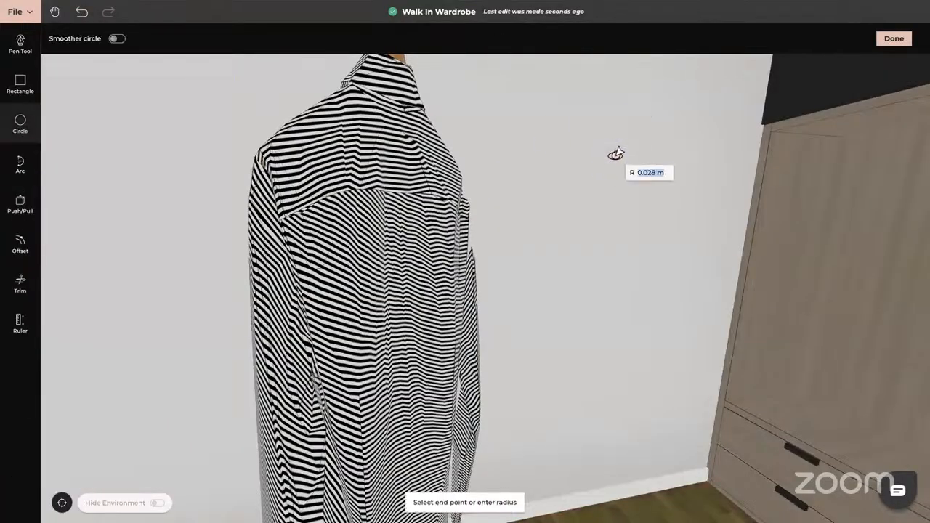
type("0.01")
key("Return")
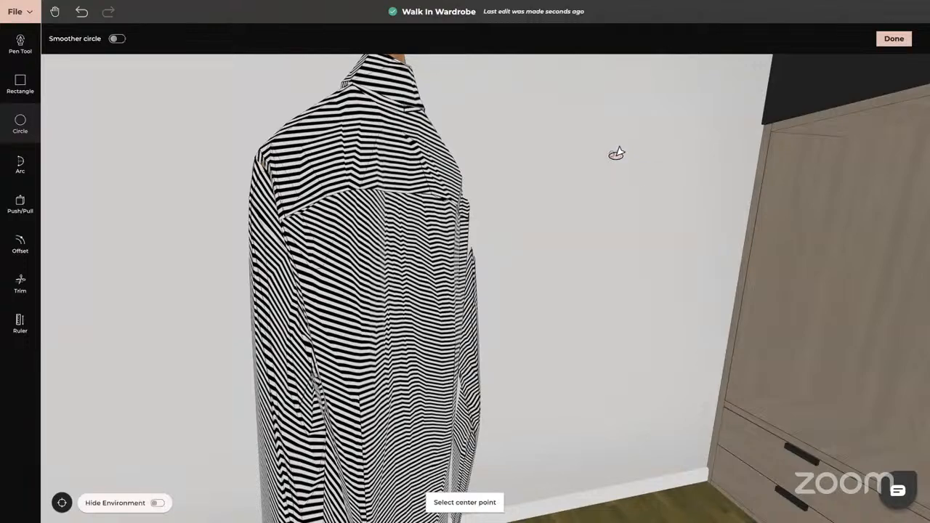
Push/Pull the circle 2 m out of the wall to form a hanging rod and finish the custom product
left_click(20, 203)
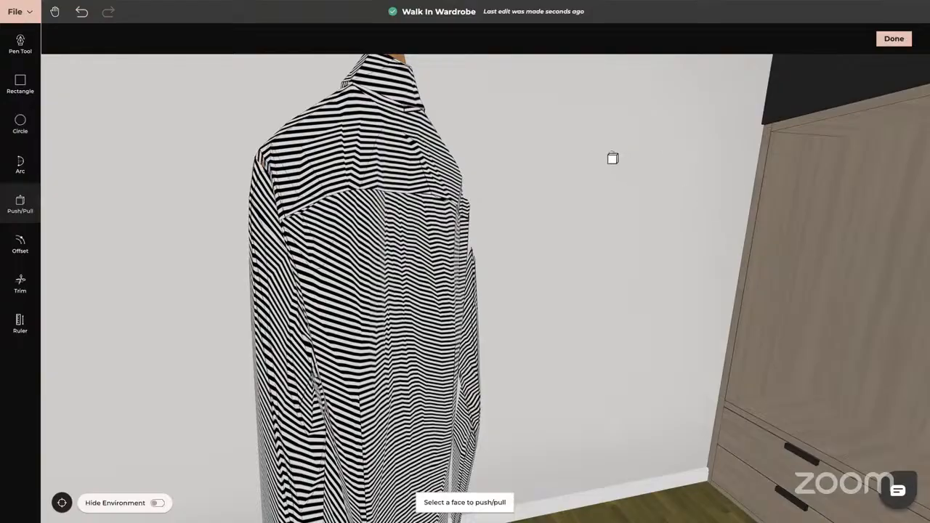
left_click(612, 154)
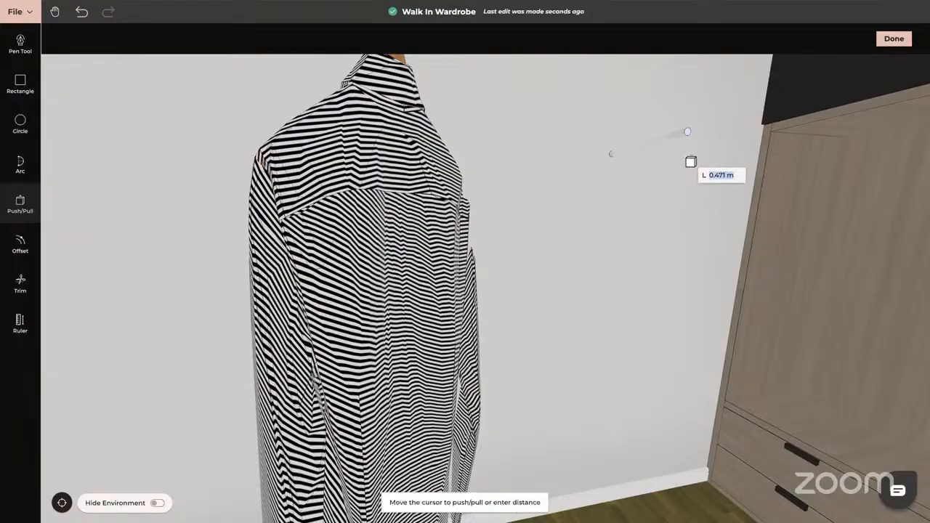
type("2m")
key("Return")
key("Escape")
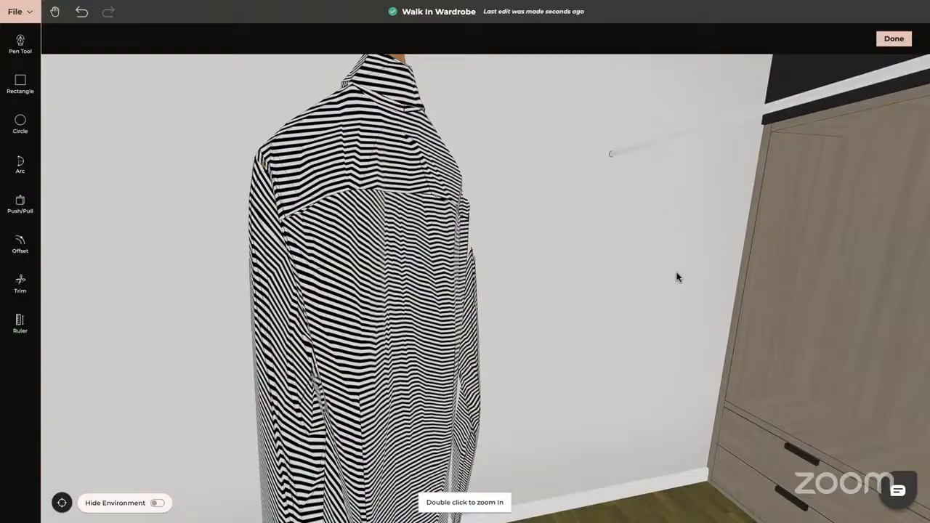
scroll(676, 277, "down", 7)
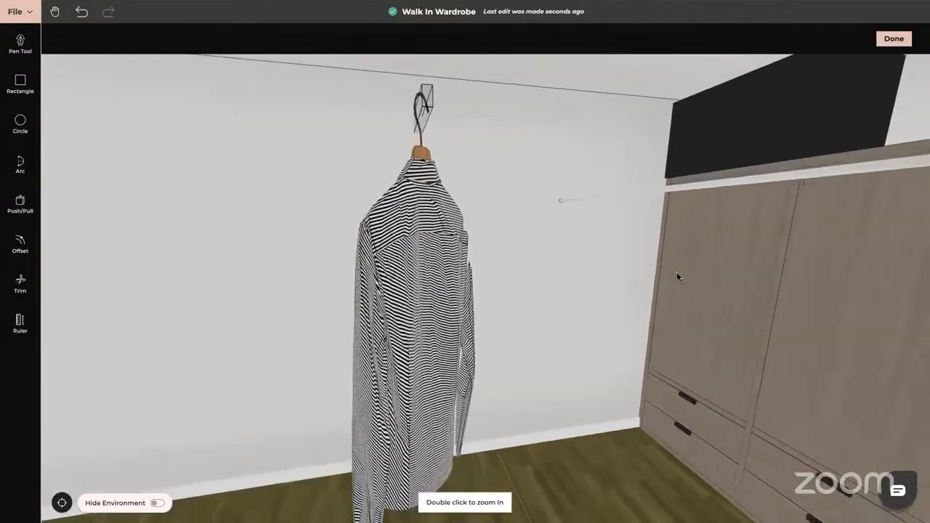
scroll(677, 273, "down", 2)
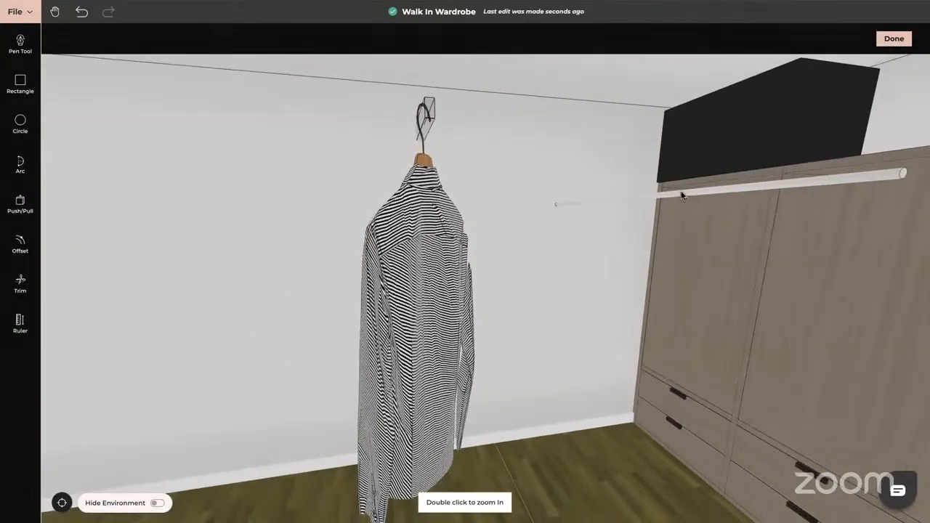
left_click(900, 41)
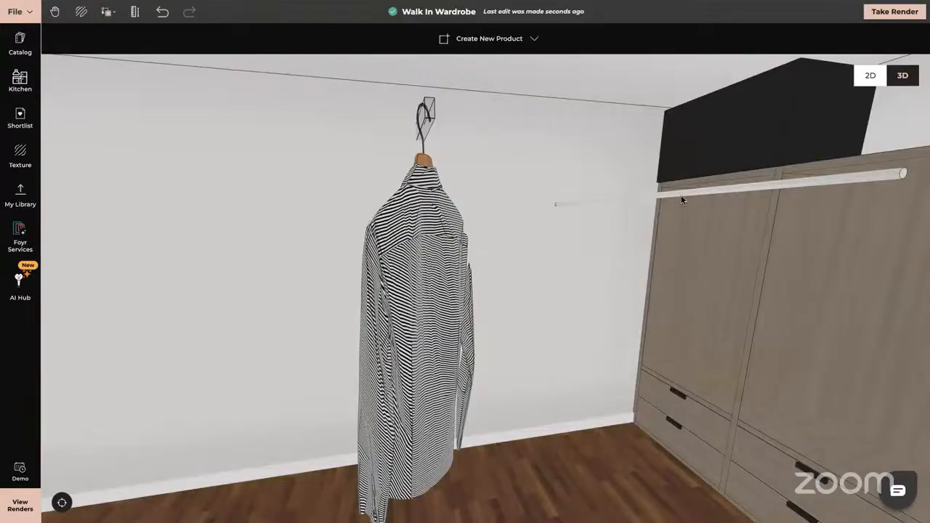
Move the hanging rod back so it runs inside the first two wardrobe units
left_click(681, 194)
left_click_drag(662, 218, 726, 230)
mouse_move(513, 312)
left_mouse_down()
mouse_move(575, 315)
mouse_move(516, 308)
left_mouse_up()
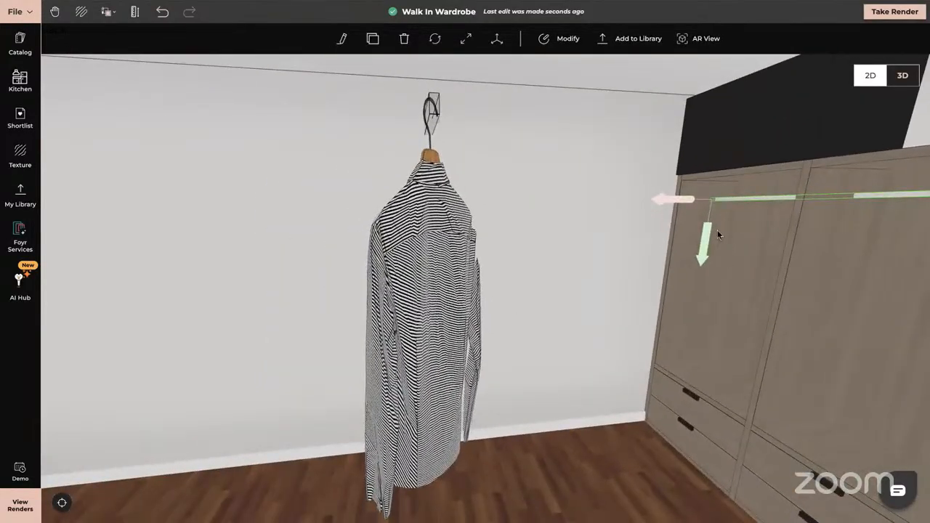
Examine the hanging rod's position inside the first two wardrobe units, from the front and from within
double_click(717, 232)
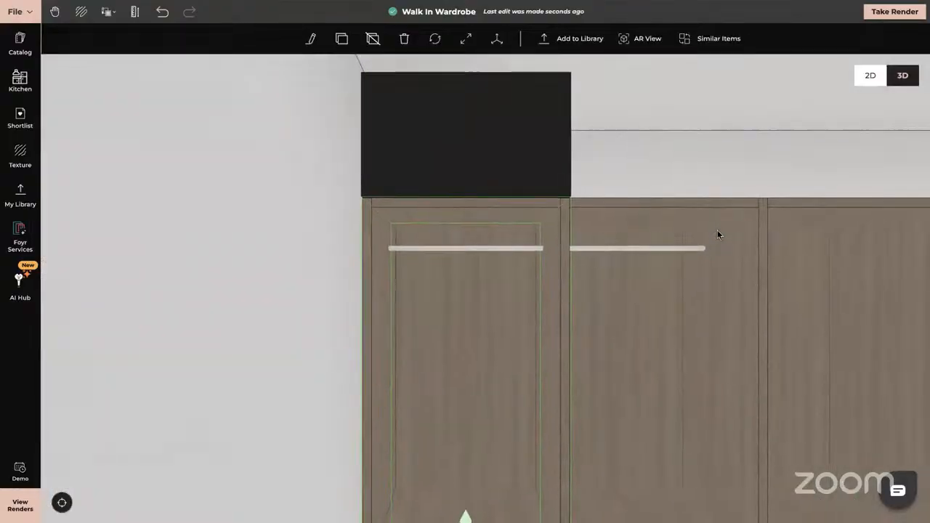
left_click(570, 337)
scroll(571, 337, "up", 3)
left_click_drag(570, 341, 457, 345)
scroll(457, 344, "down", 3)
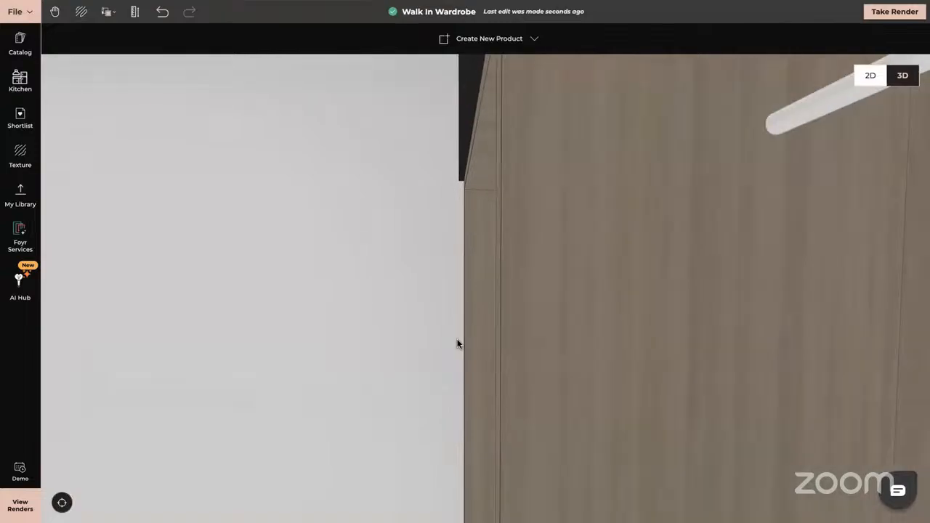
scroll(565, 330, "up", 1)
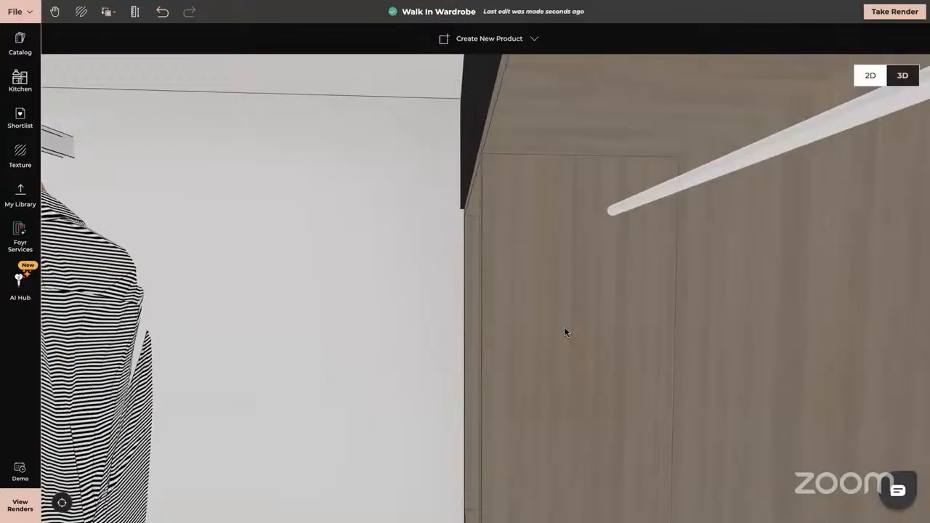
scroll(565, 327, "down", 5)
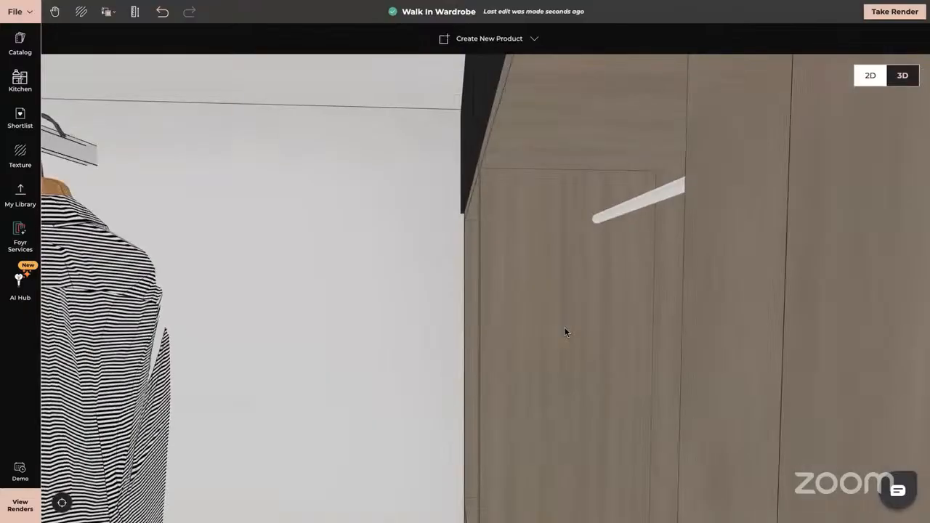
scroll(453, 211, "up", 3)
scroll(453, 211, "up", 3)
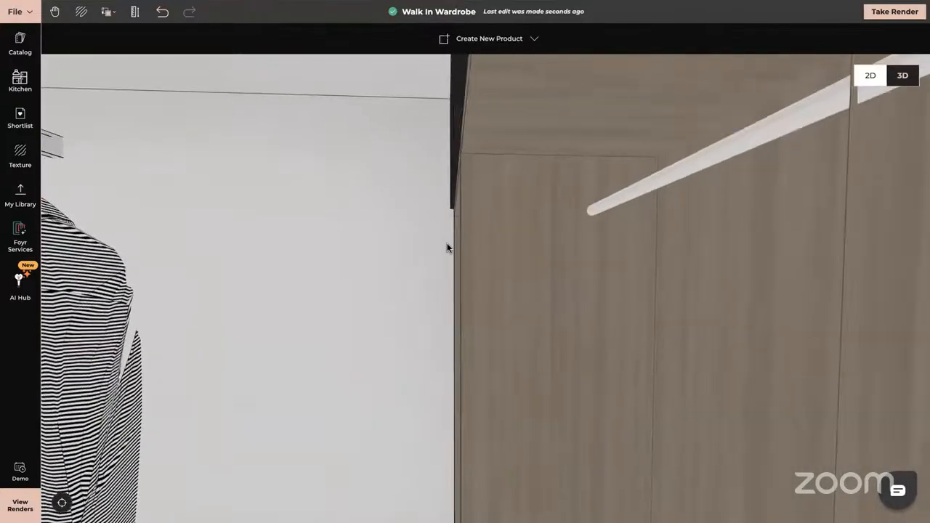
left_click(473, 237)
left_click_drag(489, 238, 482, 236)
left_click(484, 236)
scroll(483, 236, "down", 10)
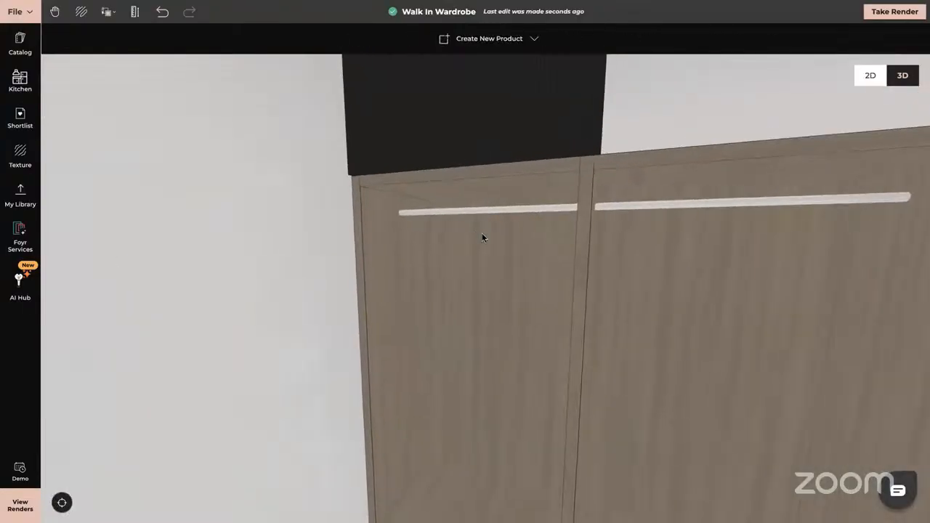
Resize the hanging rod to about 1.93 m long across the first two wardrobe units
left_click_drag(640, 311, 378, 312)
left_click(466, 38)
left_click(217, 274)
mouse_move(215, 231)
left_mouse_down()
mouse_move(450, 231)
mouse_move(247, 236)
left_mouse_up()
scroll(382, 78, "down", 5)
Duplicate the hanging rod onto the opposite side wall and move the copy up into the last two wardrobe units
left_click(209, 233)
left_click(373, 39)
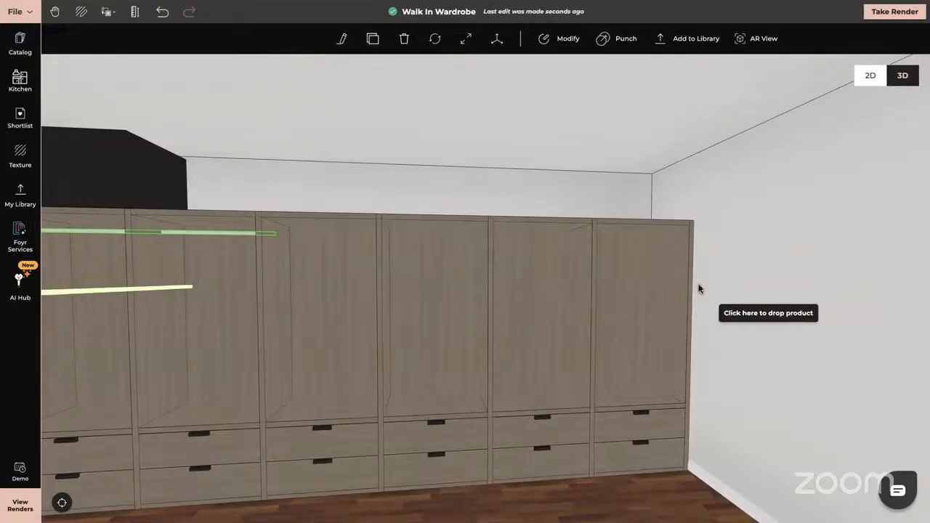
key("Escape")
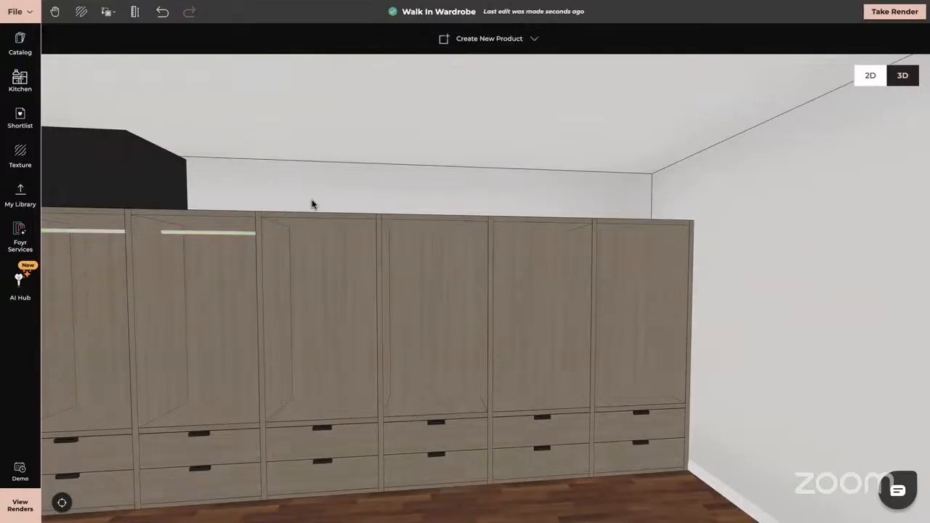
left_click(225, 238)
left_click(373, 39)
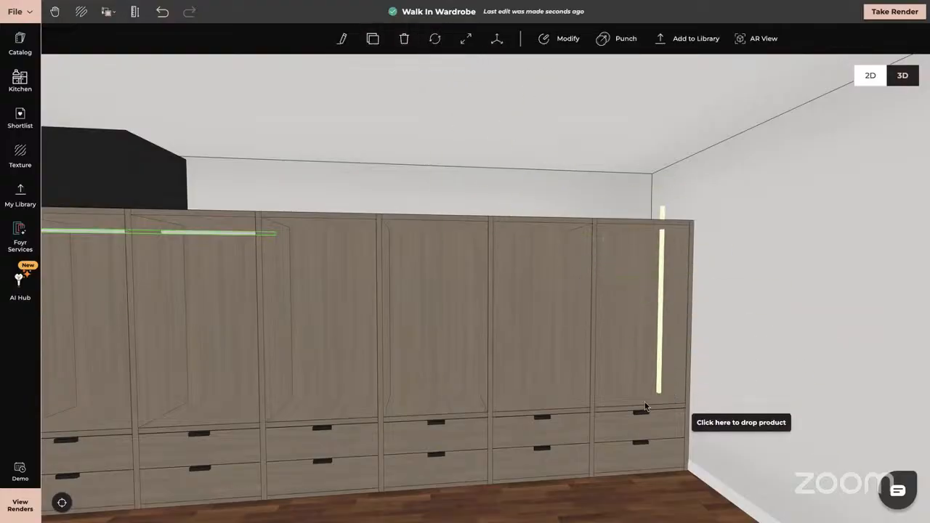
left_click(710, 392)
left_click_drag(627, 421, 727, 398)
left_click_drag(607, 365, 537, 205)
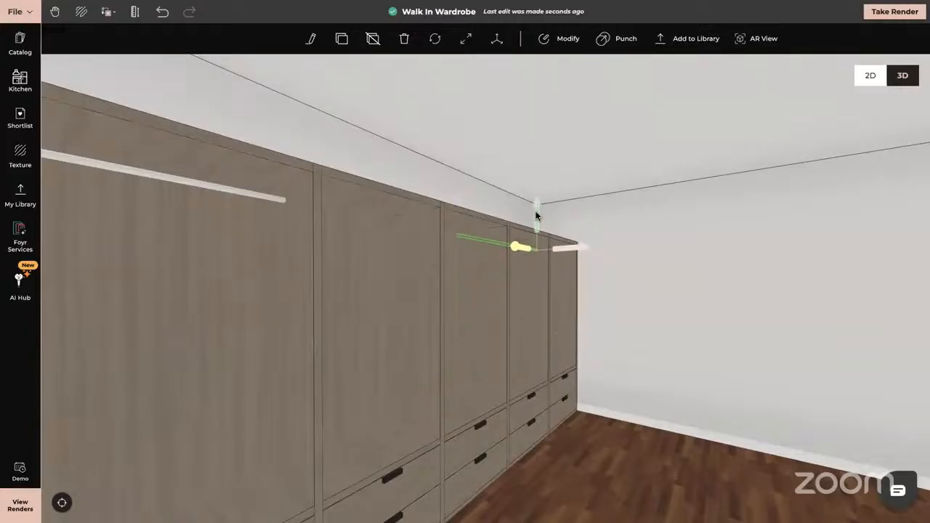
left_click_drag(569, 355, 640, 266)
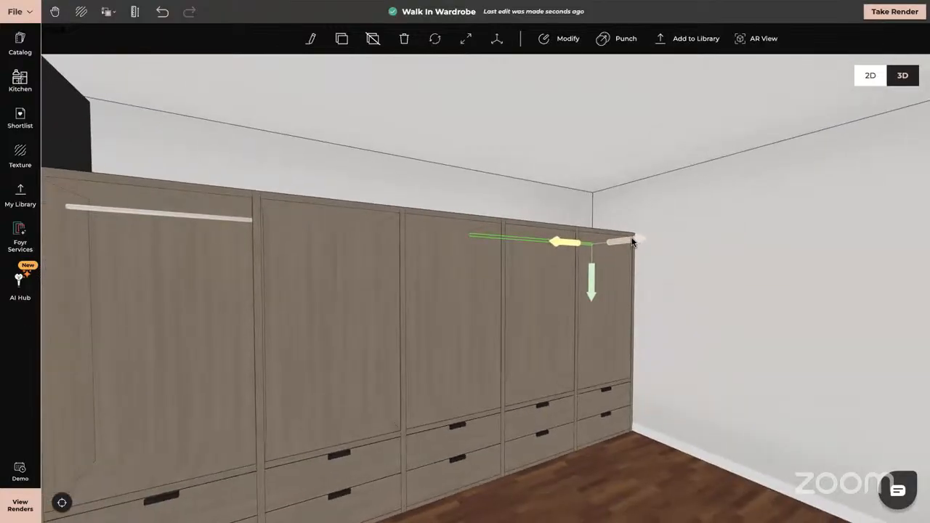
Set the copied rod's Y position to 2.283 m to match the first rod
left_click(201, 222)
left_click(311, 38)
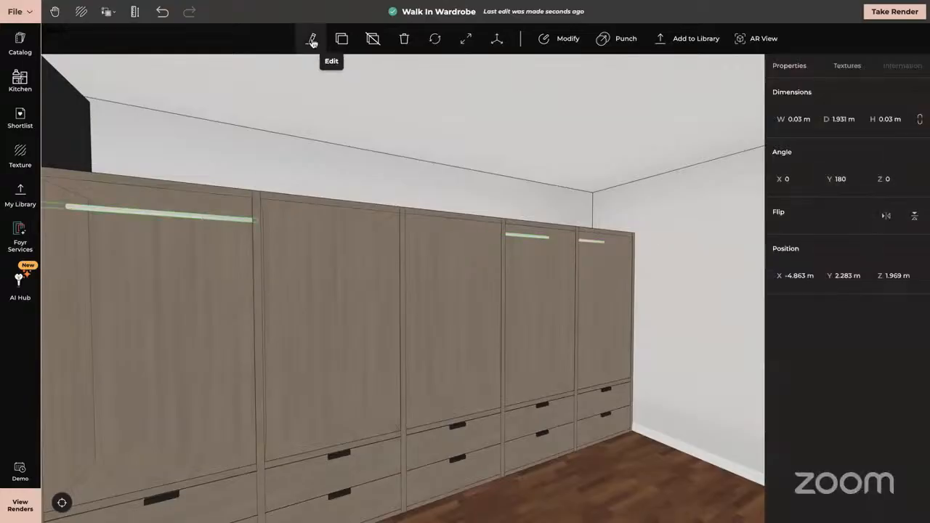
left_click(850, 283)
left_click(514, 232)
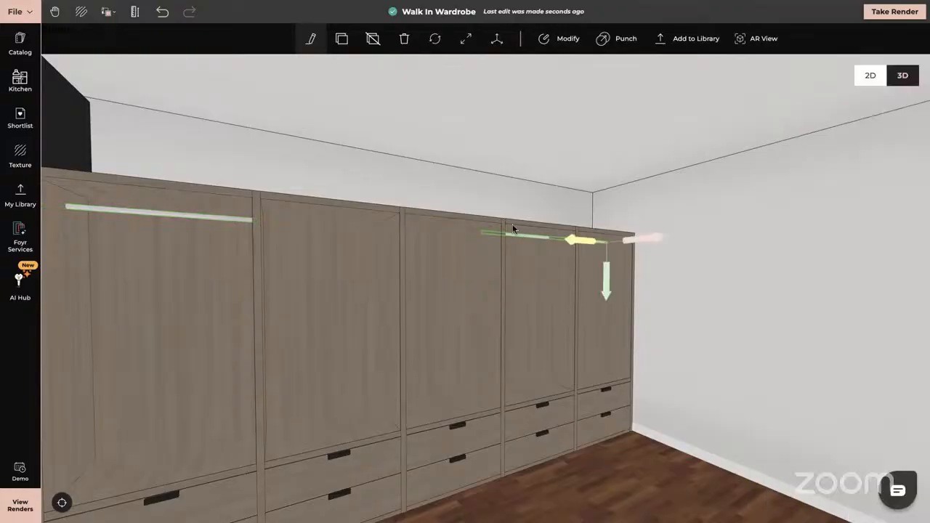
left_click(313, 40)
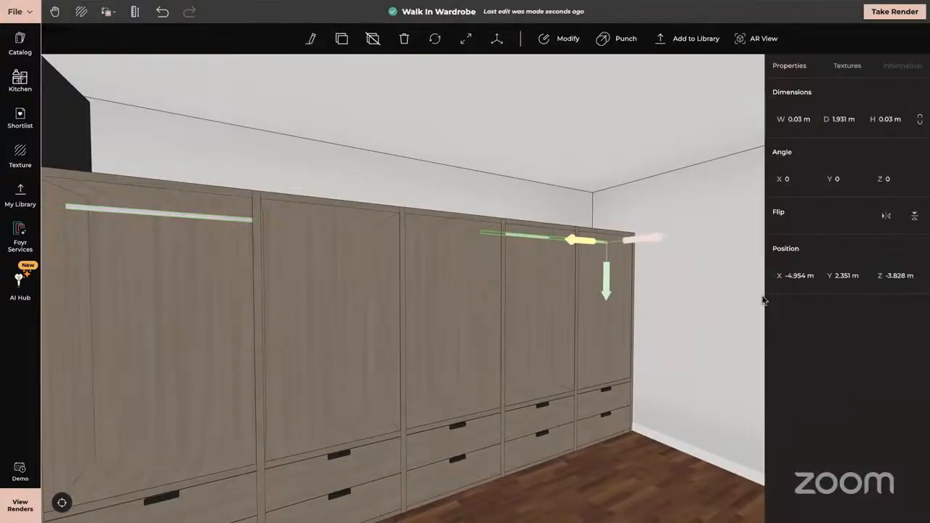
left_click(844, 276)
type("2.283")
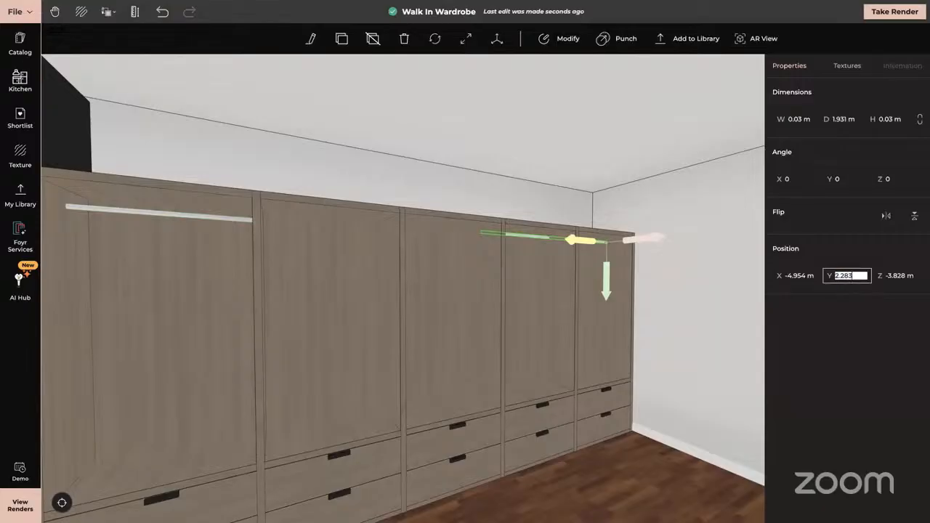
key("Return")
Nudge the copied rod along the wardrobe depth so it sits inside the last two wardrobe units
left_click_drag(753, 359, 687, 405)
left_click(685, 405)
left_click_drag(541, 393, 632, 220)
left_click(632, 218)
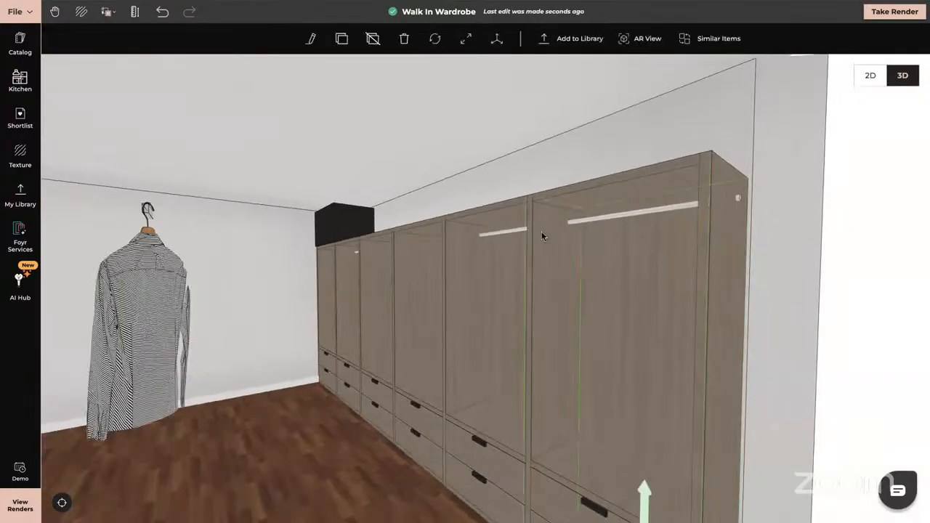
left_click(505, 231)
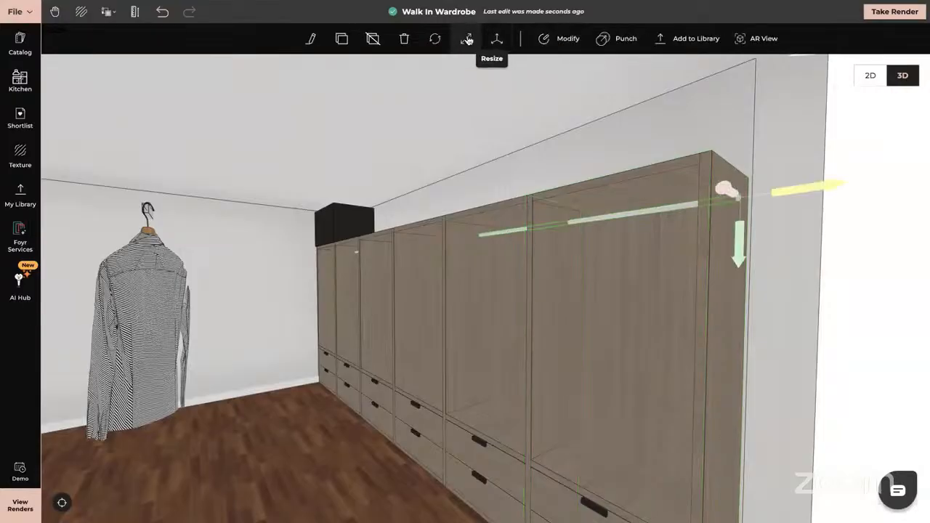
mouse_move(724, 192)
left_mouse_down()
mouse_move(712, 184)
mouse_move(722, 190)
left_mouse_up()
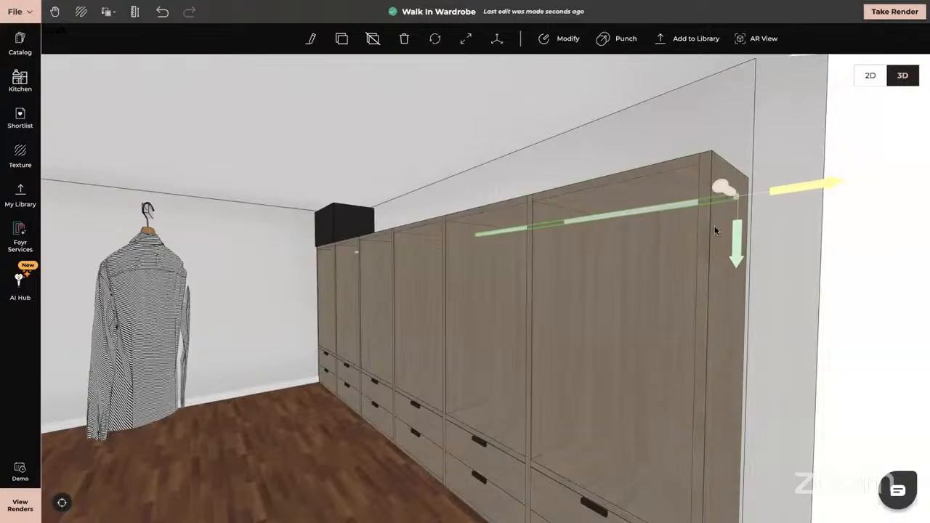
left_click_drag(713, 230, 679, 245)
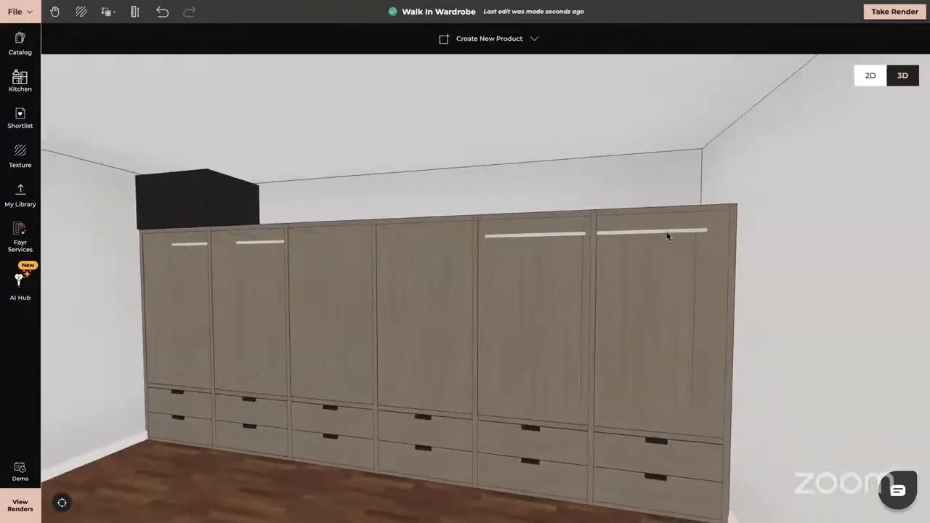
left_click(668, 234)
left_click(698, 273)
left_click_drag(601, 295, 739, 295)
left_click_drag(561, 288, 570, 287)
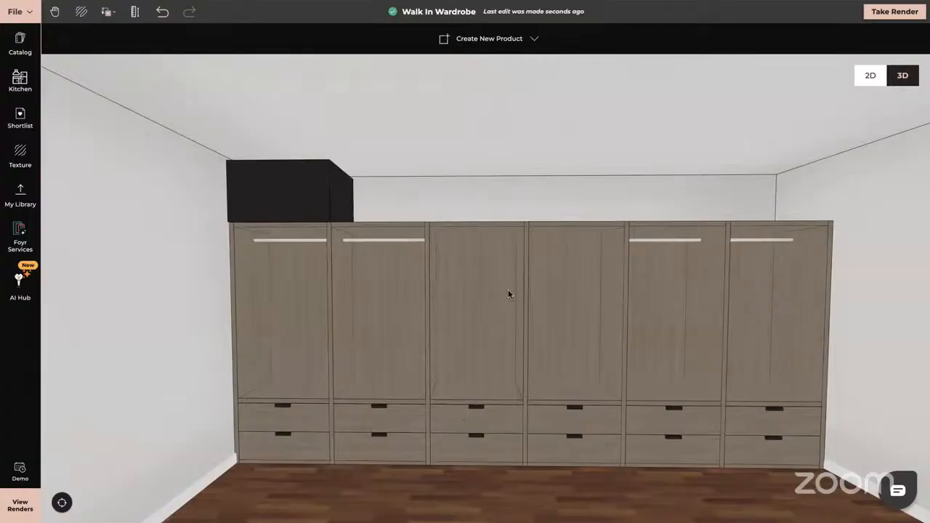
Start a new custom product and draw a rectangle about 1.32 m wide and 0.02 m high on the side wall beside the hanging shirt
left_click_drag(425, 435, 11, 366)
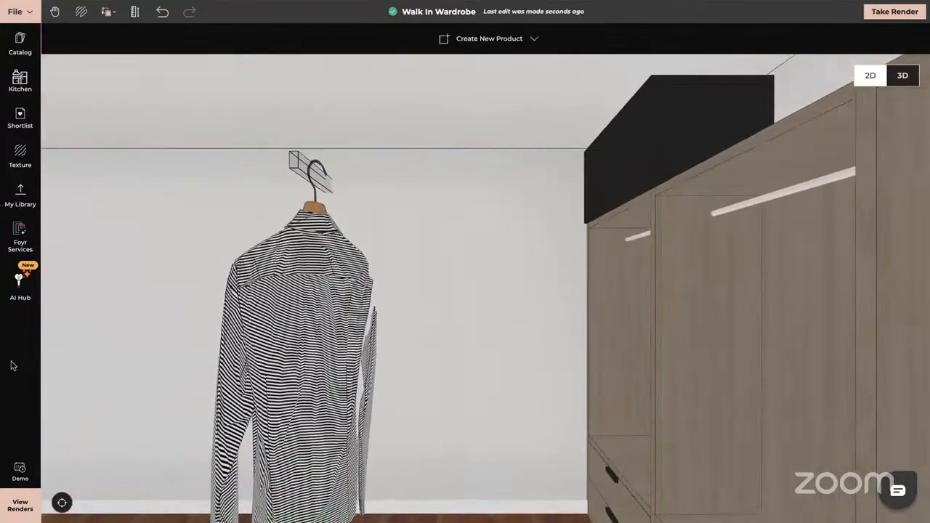
left_click(484, 38)
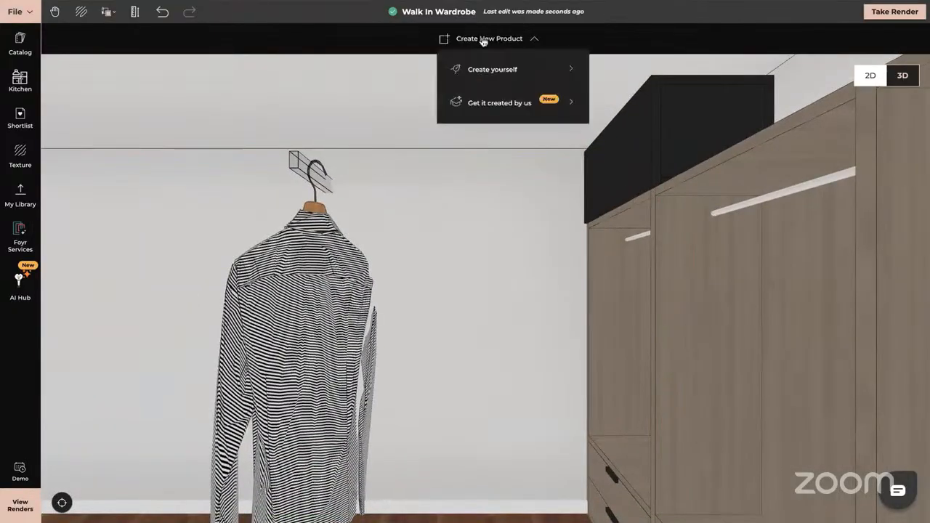
left_click(489, 71)
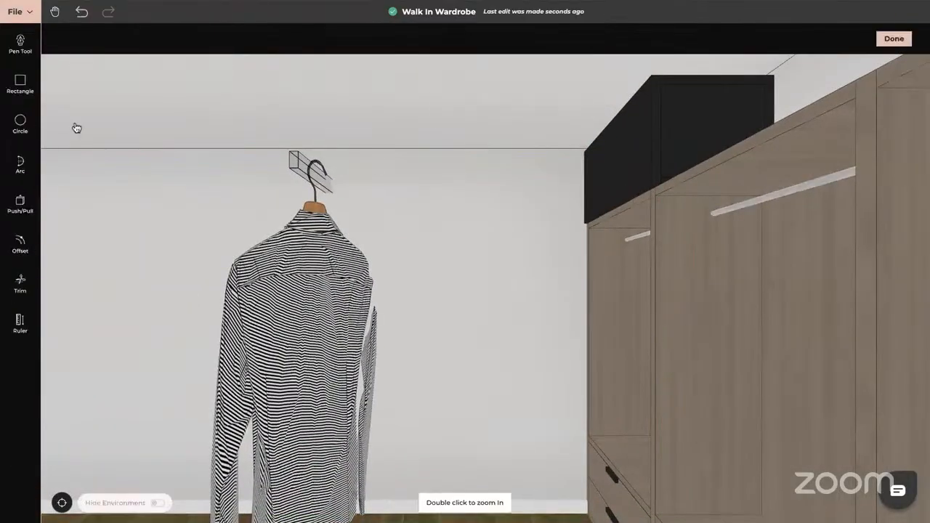
left_click(21, 82)
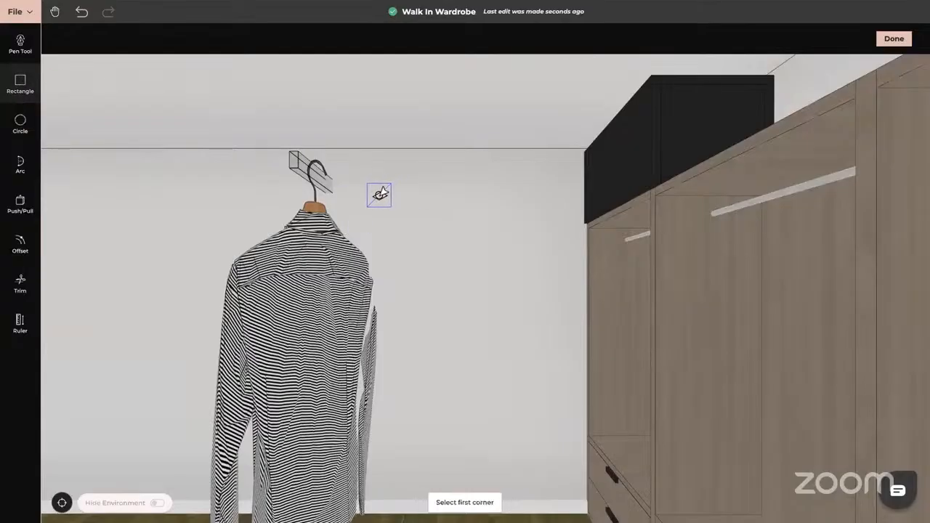
left_click(375, 195)
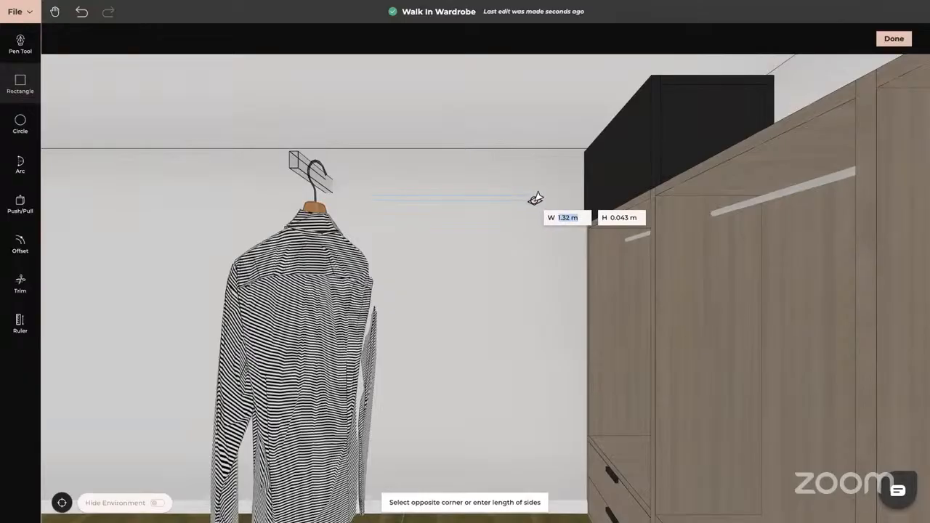
key("Tab")
type("0.02")
key("Return")
Push/Pull the rectangle 0.6 m out of the wall to form a shelf board and finish the custom product
middle_click_drag(281, 259, 353, 254)
left_click(18, 210)
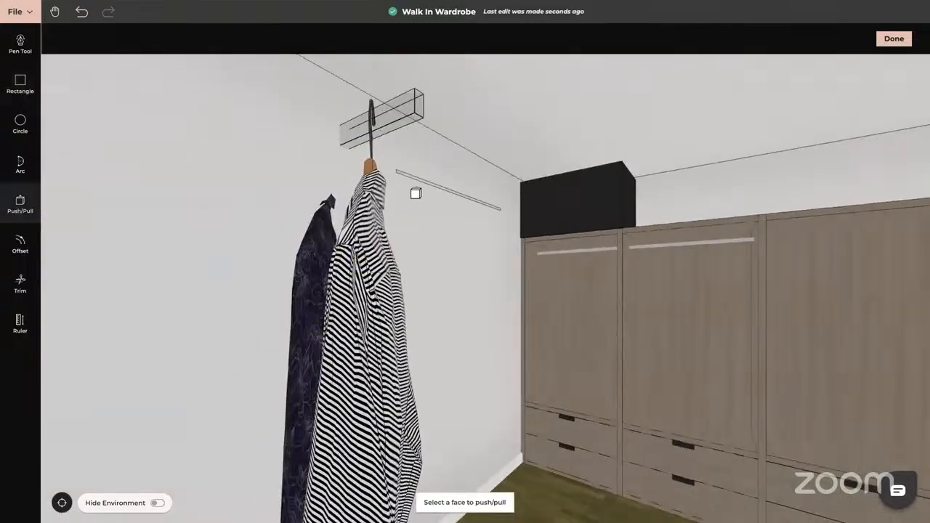
left_click(438, 189)
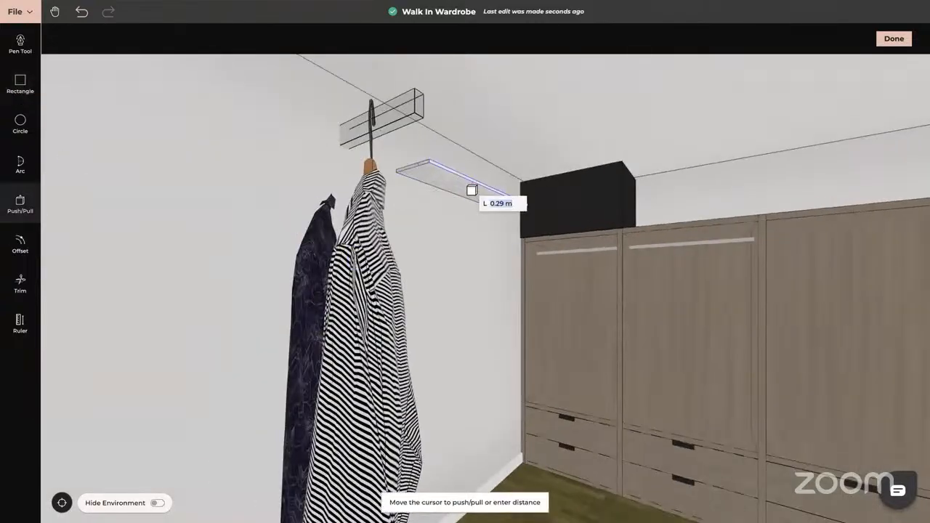
type("0.6")
key("Return")
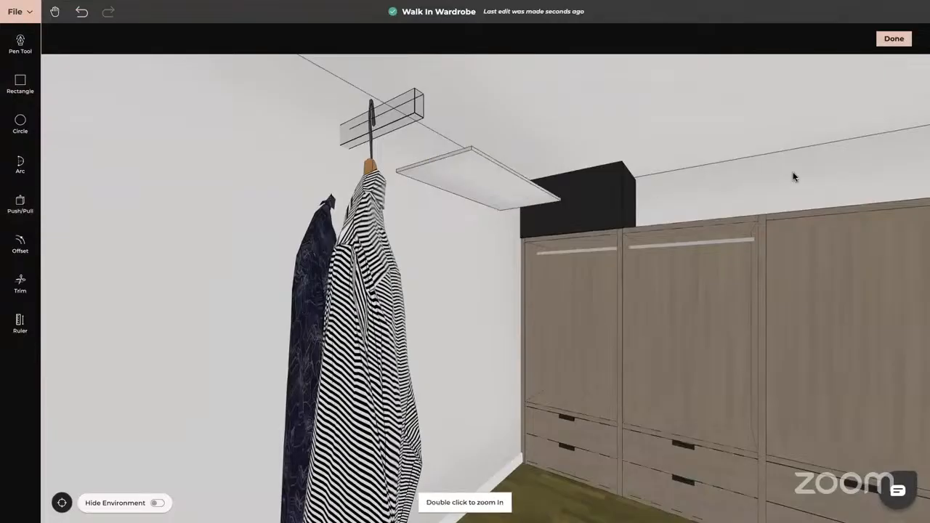
left_click(901, 42)
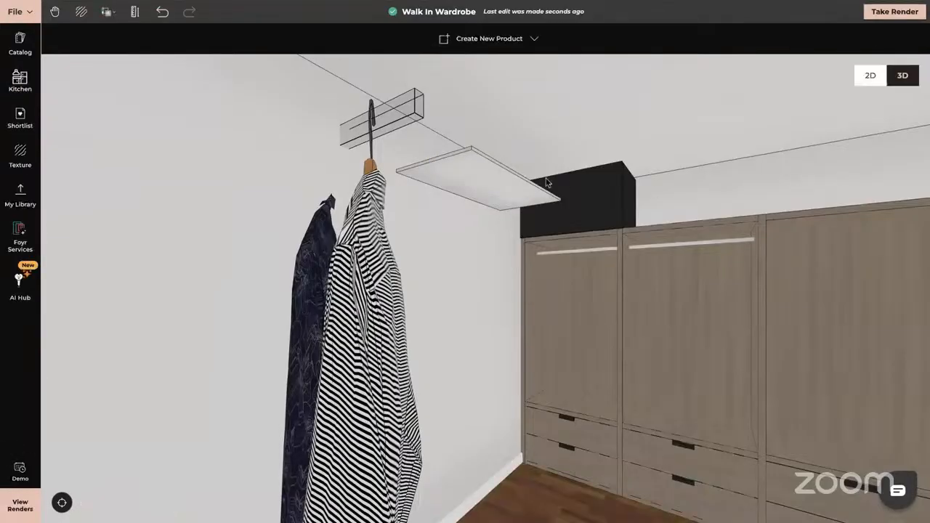
Move the shelf board down in front of the first two wardrobe units and rotate it parallel to the wardrobe row
left_click(504, 184)
left_click(498, 39)
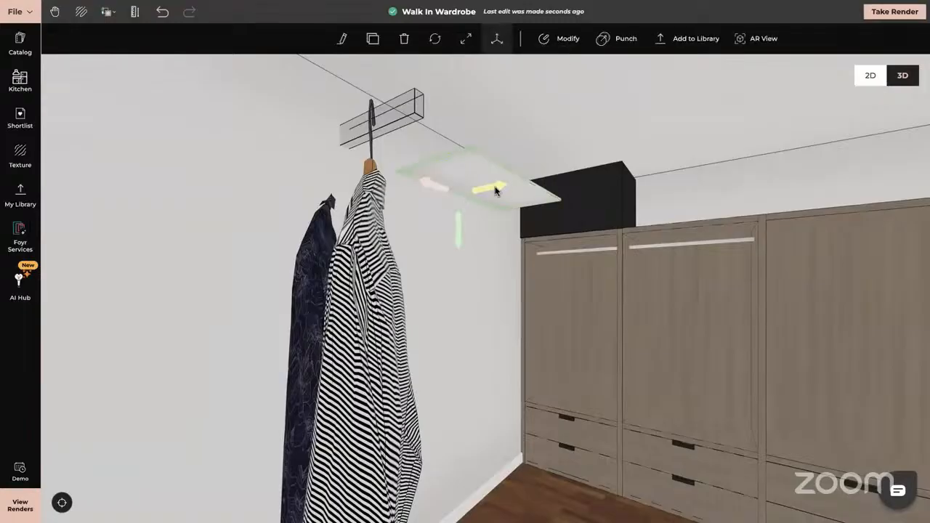
left_click_drag(497, 189, 654, 164)
left_click_drag(583, 207, 589, 291)
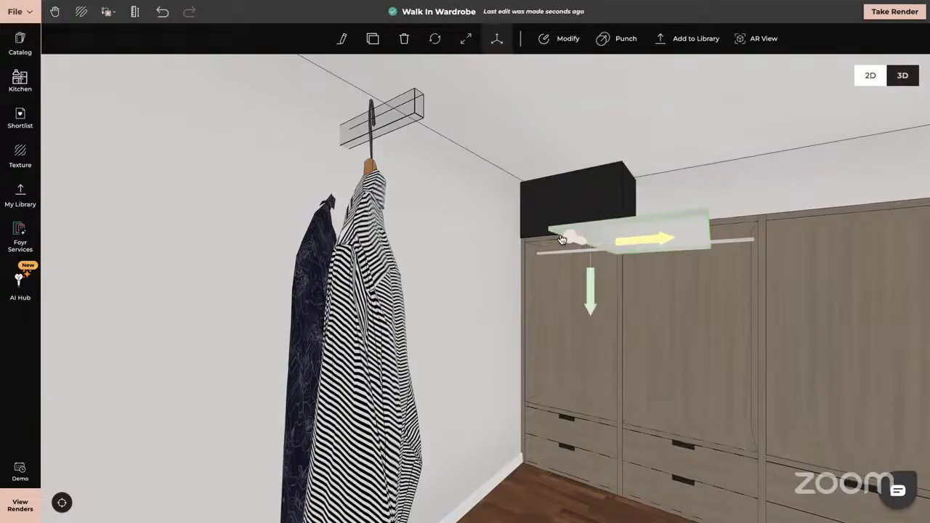
left_click(435, 40)
left_click_drag(630, 242, 590, 243)
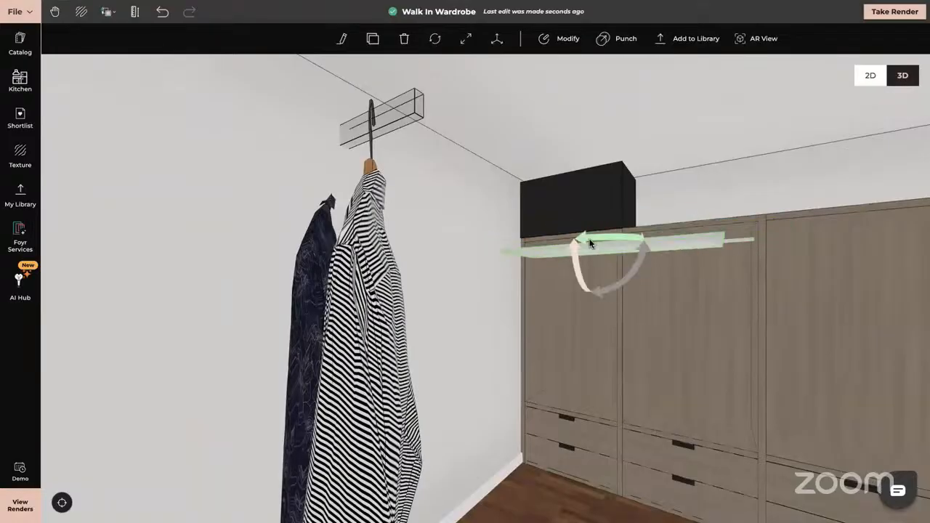
Move the shelf board along the wardrobe row and push it back inside the two middle units
left_click(674, 313)
left_click_drag(674, 312, 668, 400)
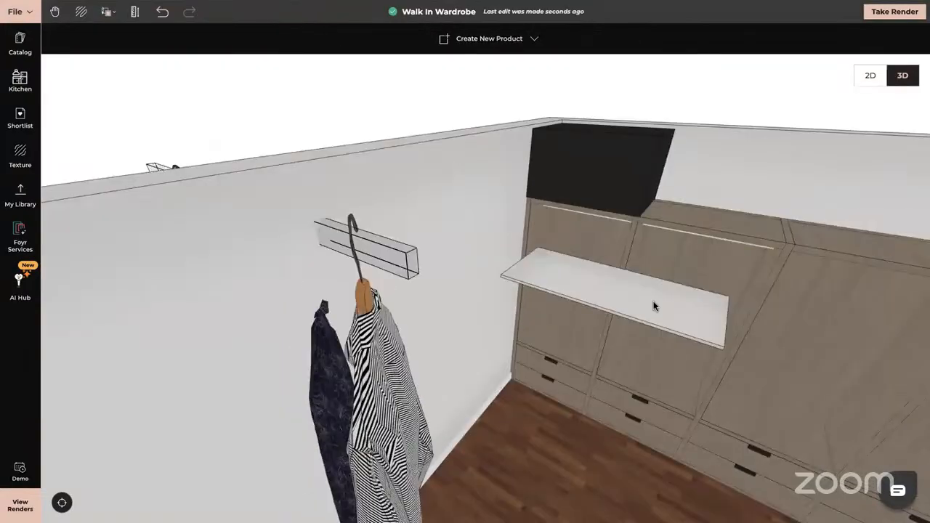
left_click(654, 306)
left_click_drag(630, 322, 922, 338)
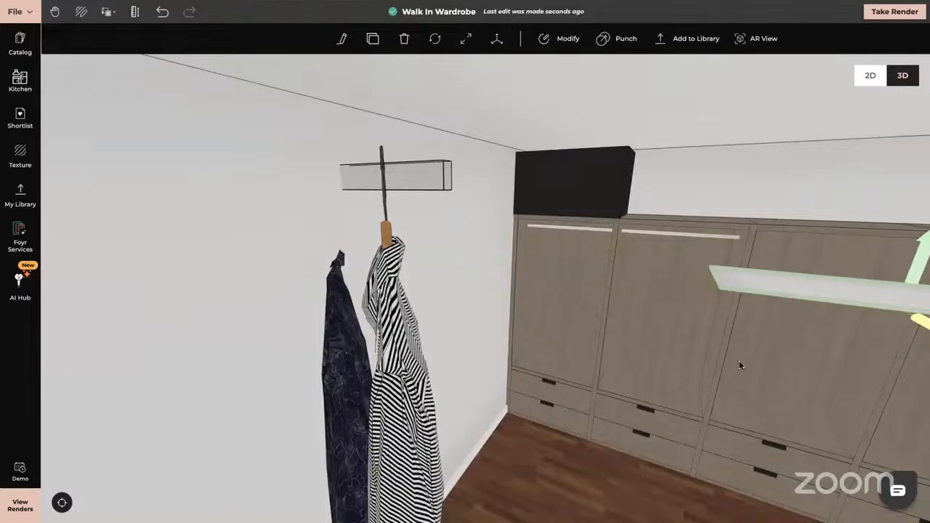
scroll(739, 360, "down", 5)
left_click_drag(777, 373, 753, 360)
left_click_drag(694, 268, 752, 298)
left_click_drag(762, 249, 640, 406)
left_click_drag(695, 309, 700, 331)
left_click_drag(644, 296, 665, 296)
left_click_drag(774, 346, 611, 327)
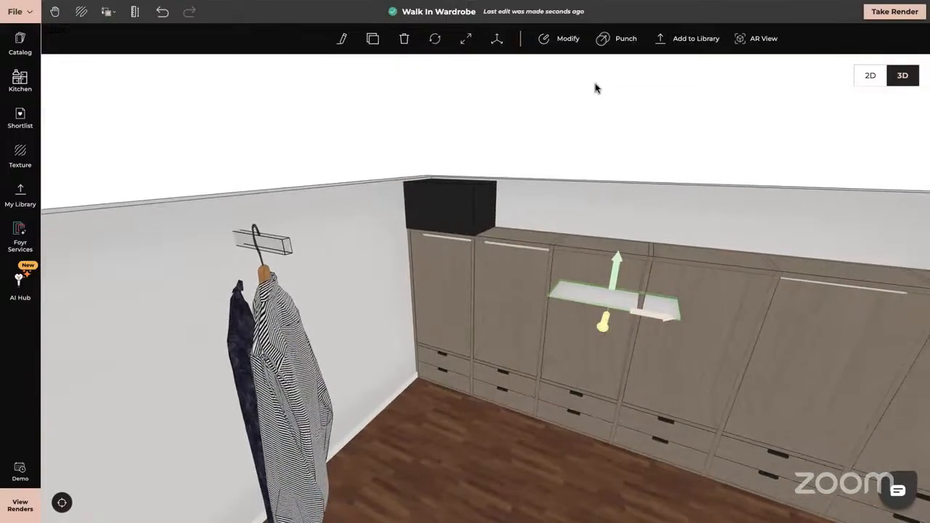
Stretch the shelf board lengthwise to about 1.91 m so it spans both middle wardrobe units
left_click(466, 39)
left_click_drag(679, 308, 746, 324)
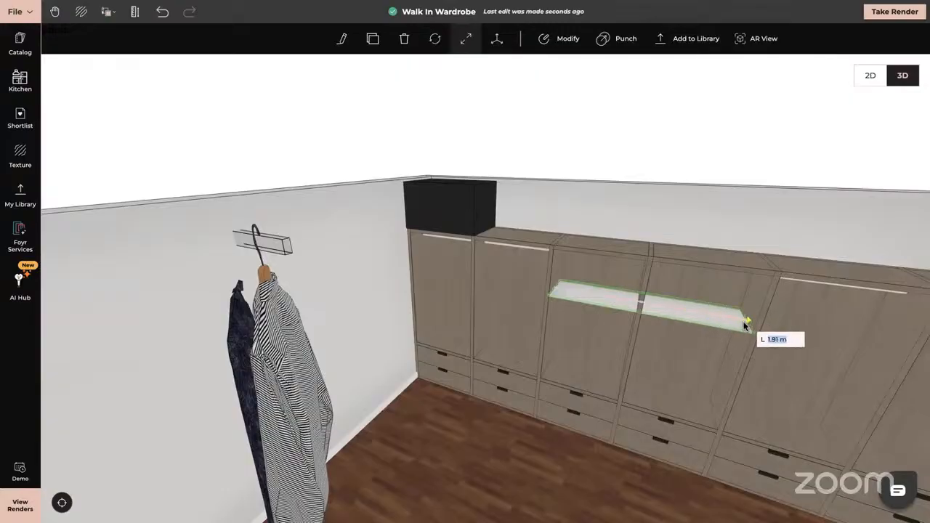
left_click_drag(659, 385, 541, 355)
scroll(668, 344, "up", 5)
left_click(540, 342)
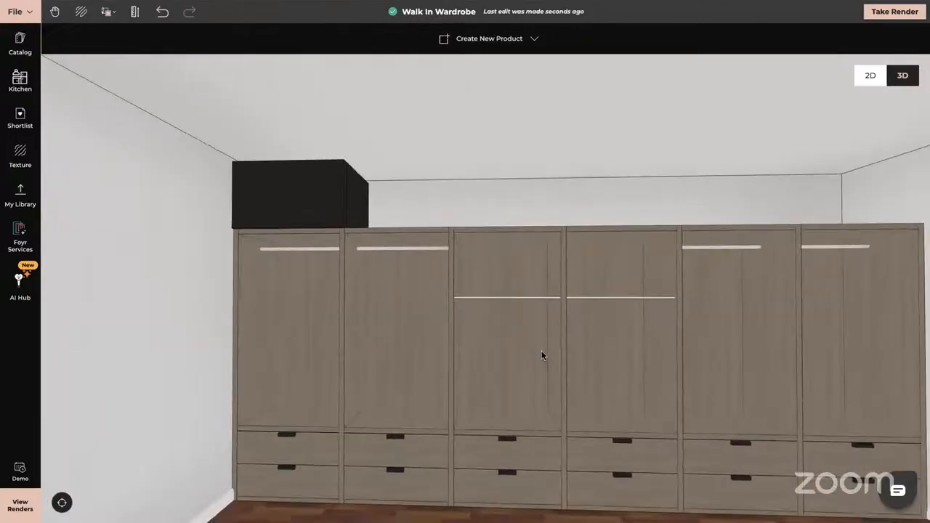
Duplicate the shelf board, place the copy below the original and align it within the two middle units
left_click(518, 302)
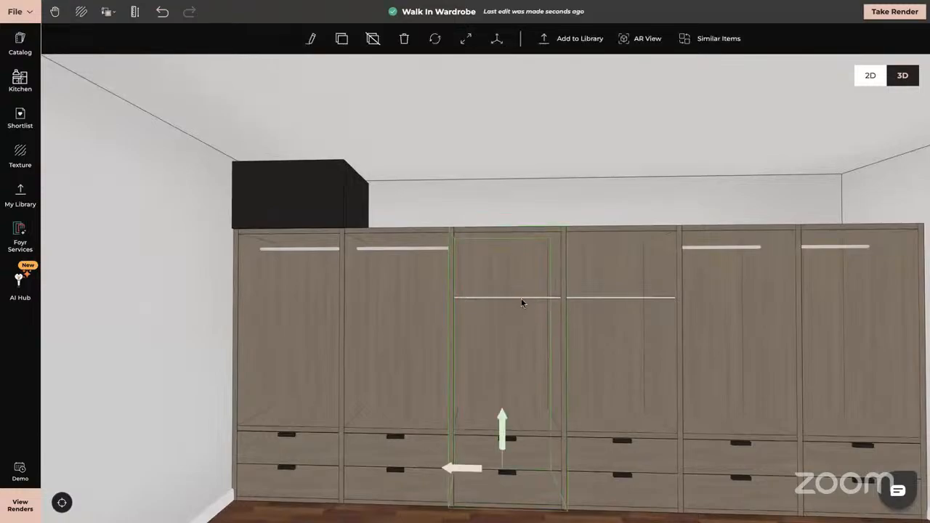
scroll(524, 299, "up", 5)
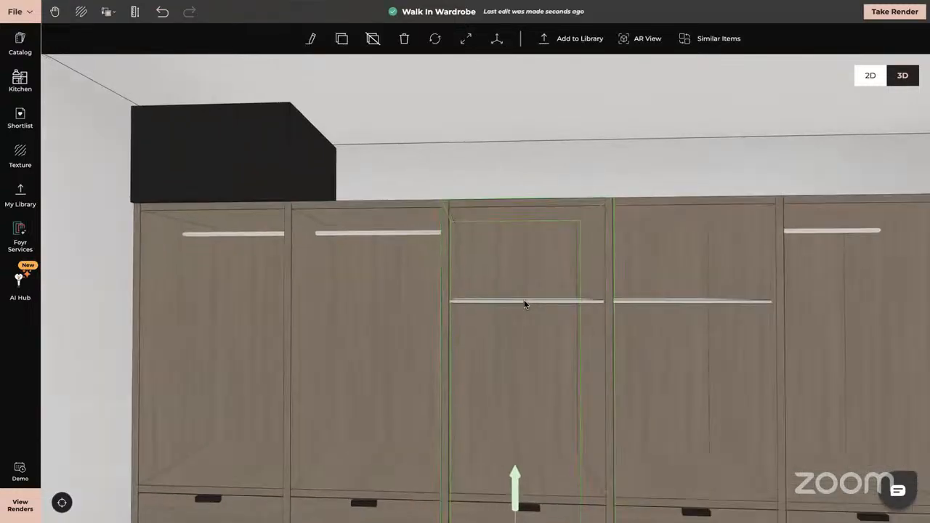
left_click(520, 307)
left_click(521, 313)
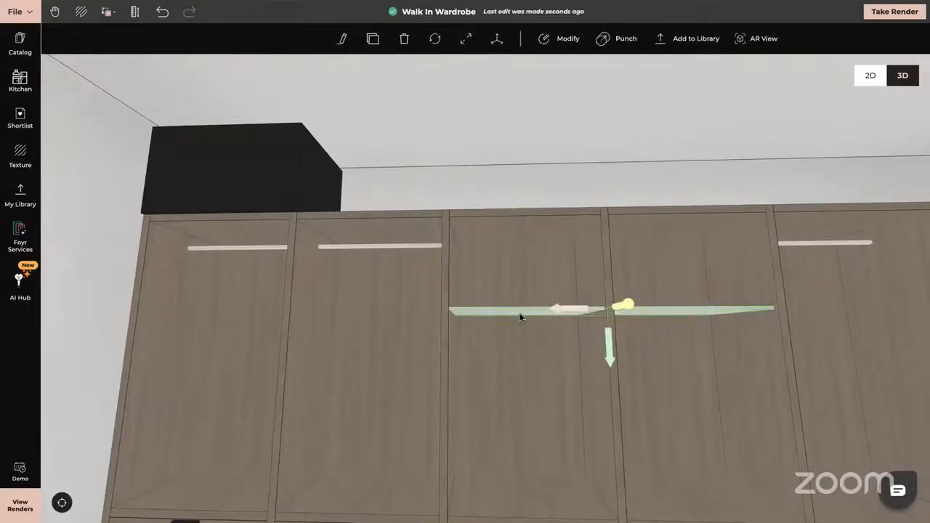
left_click(373, 39)
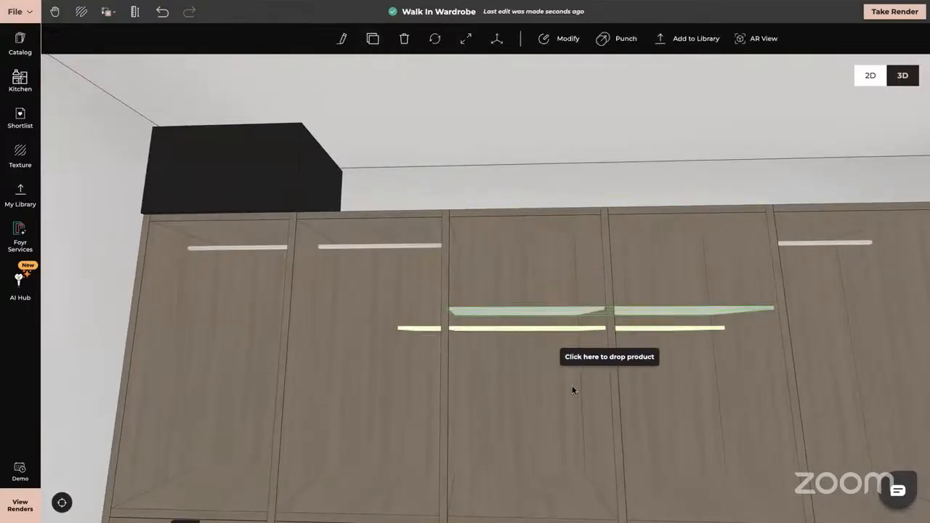
left_click(629, 380)
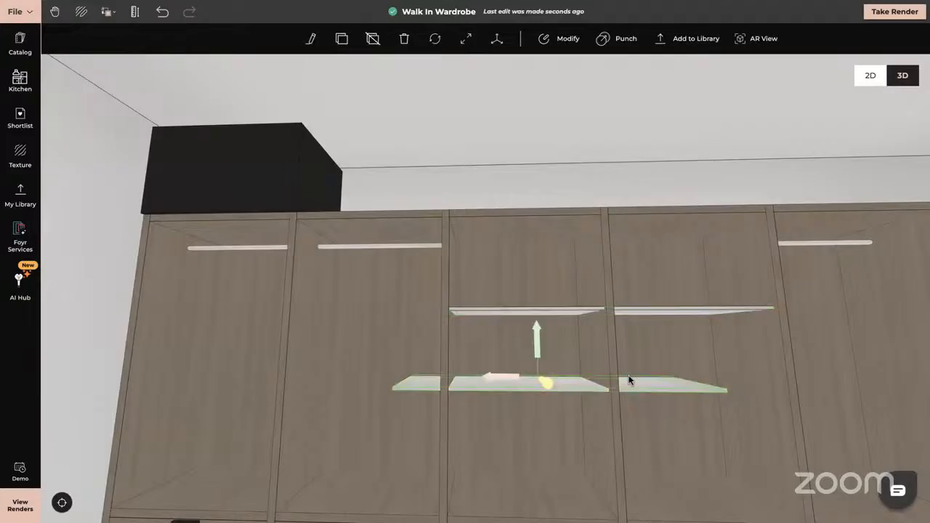
left_click_drag(497, 375, 536, 375)
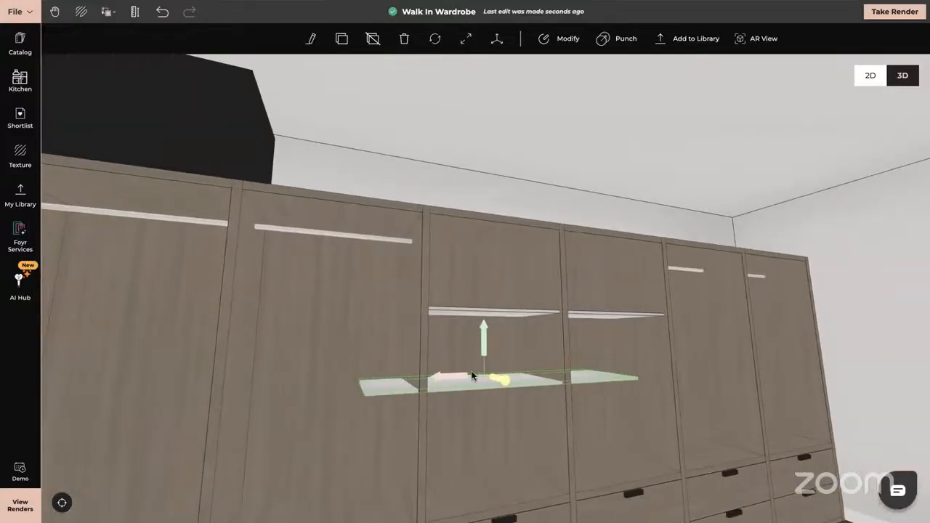
left_click_drag(458, 378, 497, 376)
left_click_drag(537, 480, 518, 489)
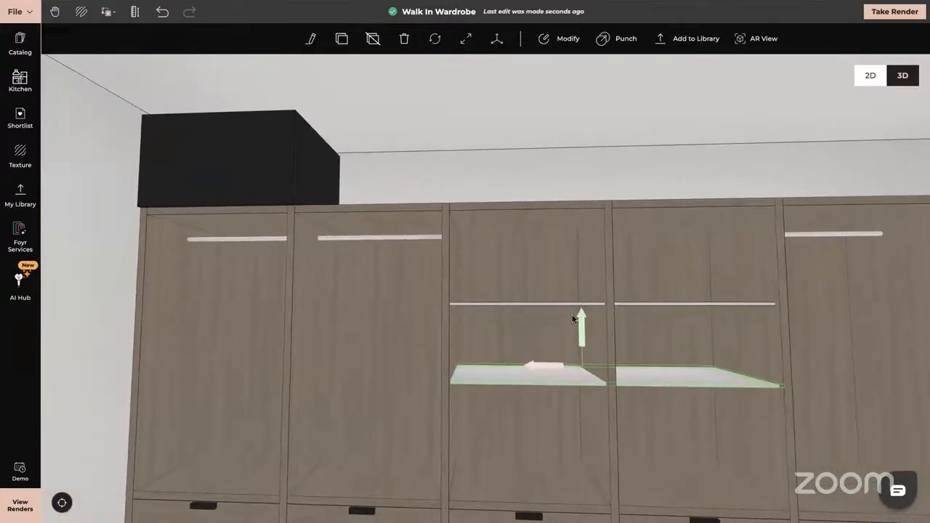
Raise the upper shelf and the shelf below it to make room for another shelf underneath
left_click_drag(623, 394, 510, 221)
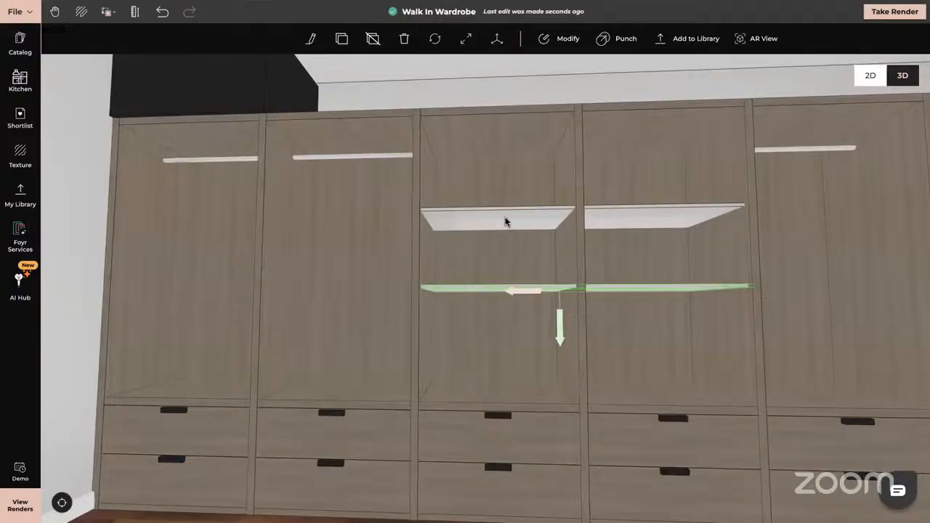
left_click(506, 222)
left_click_drag(577, 244, 575, 230)
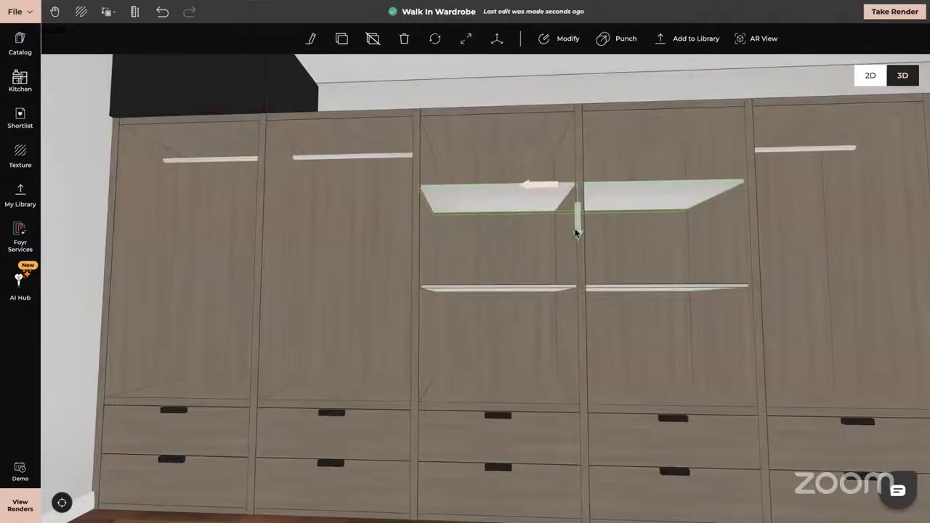
left_click(534, 290)
left_click_drag(560, 323, 560, 312)
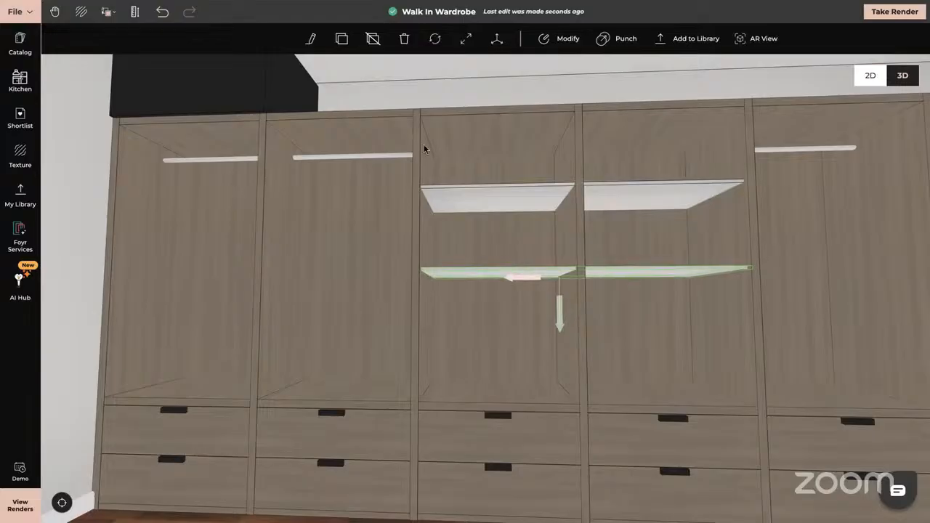
Duplicate the lower shelf and align the copy beneath it as a third shelf across the middle units
left_click(342, 38)
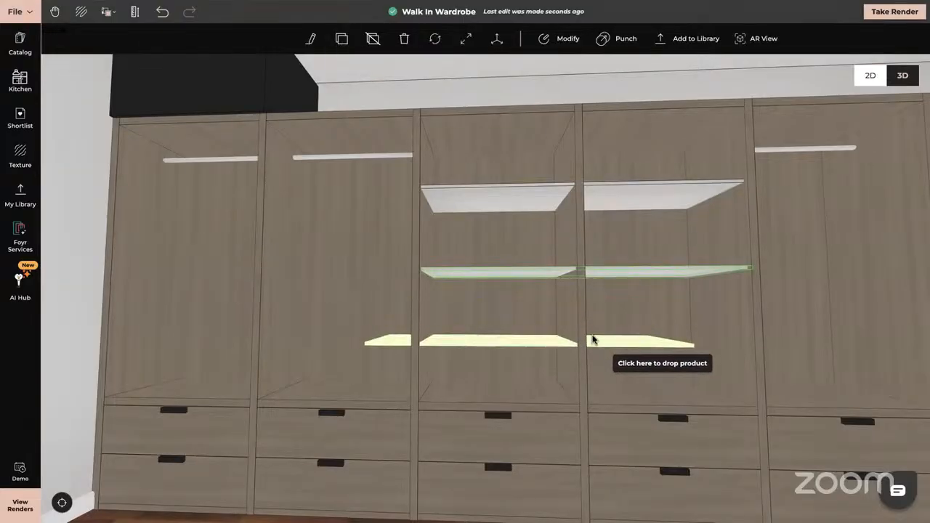
left_click(594, 341)
left_click_drag(493, 338, 551, 340)
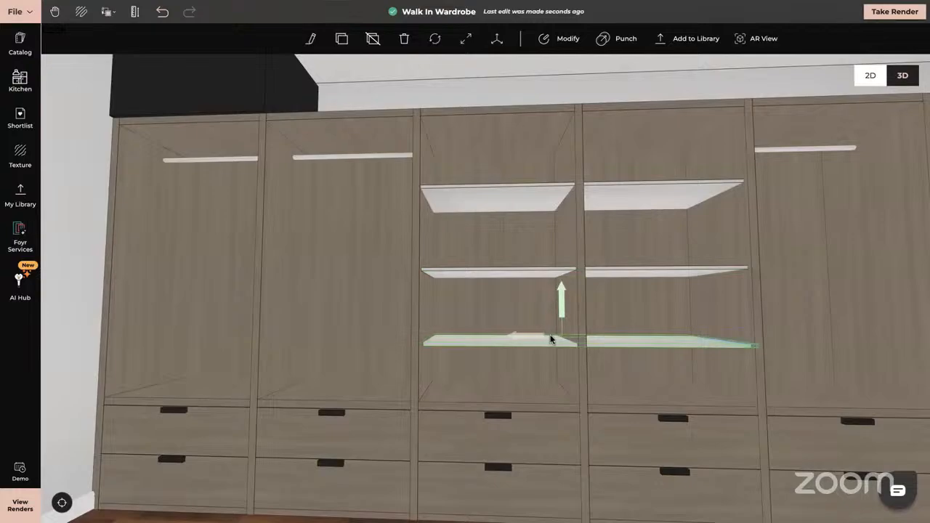
left_click_drag(687, 409, 767, 417)
Move the hanging clothes set away from the side wall to the room's centre and raise it so its rod disappears into the ceiling
scroll(666, 415, "down", 5)
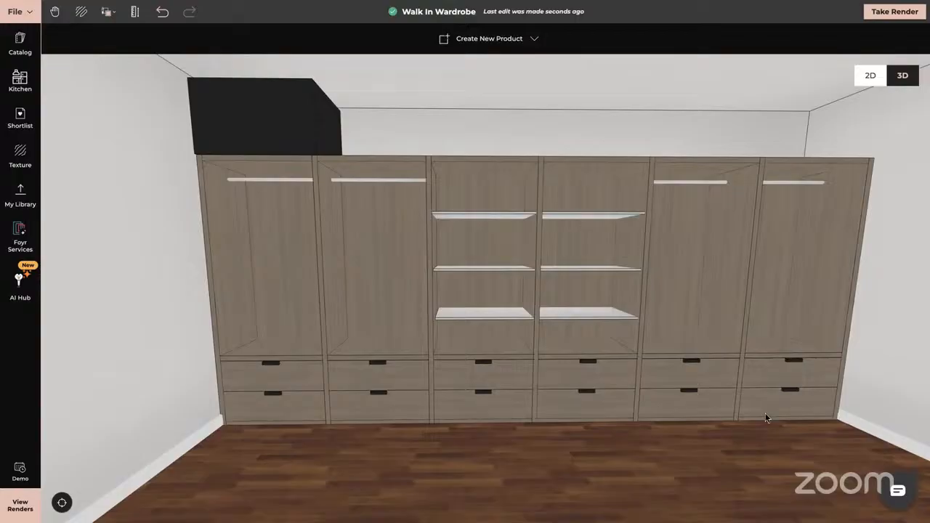
scroll(766, 414, "down", 10)
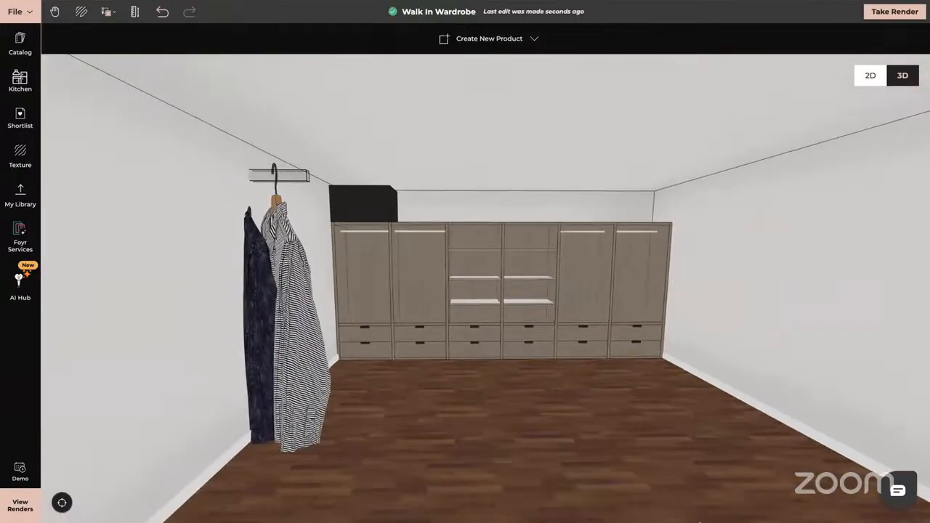
left_click(294, 350)
left_click_drag(263, 465, 551, 405)
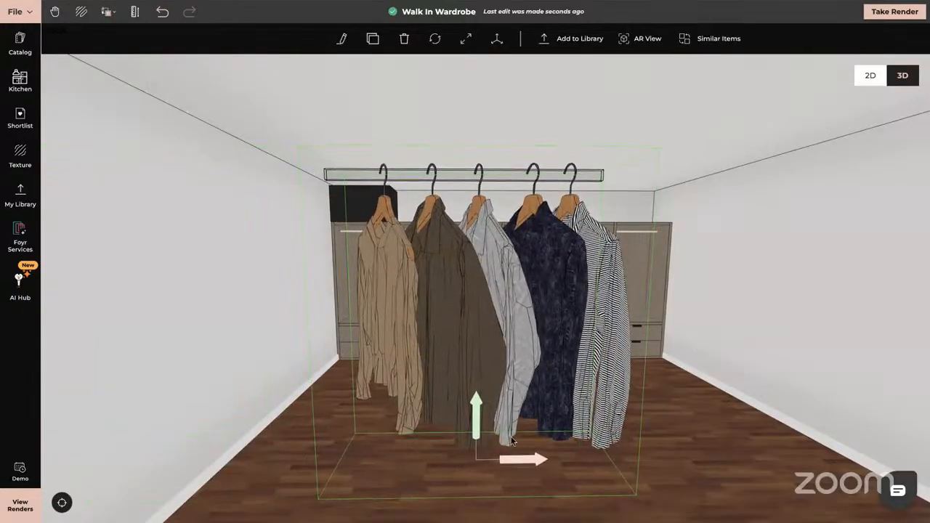
left_click(496, 53)
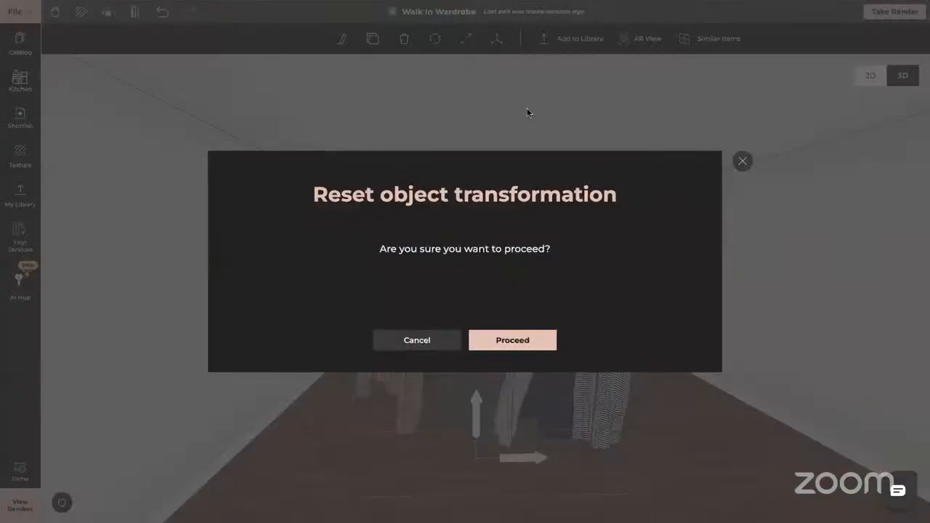
left_click(435, 340)
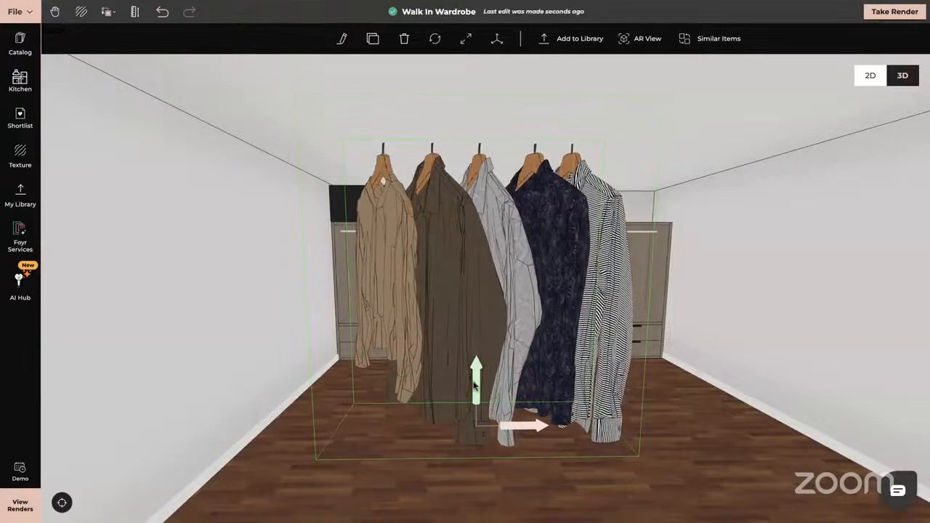
left_click_drag(240, 418, 500, 452)
left_click_drag(600, 419, 510, 385)
left_click_drag(768, 420, 716, 414)
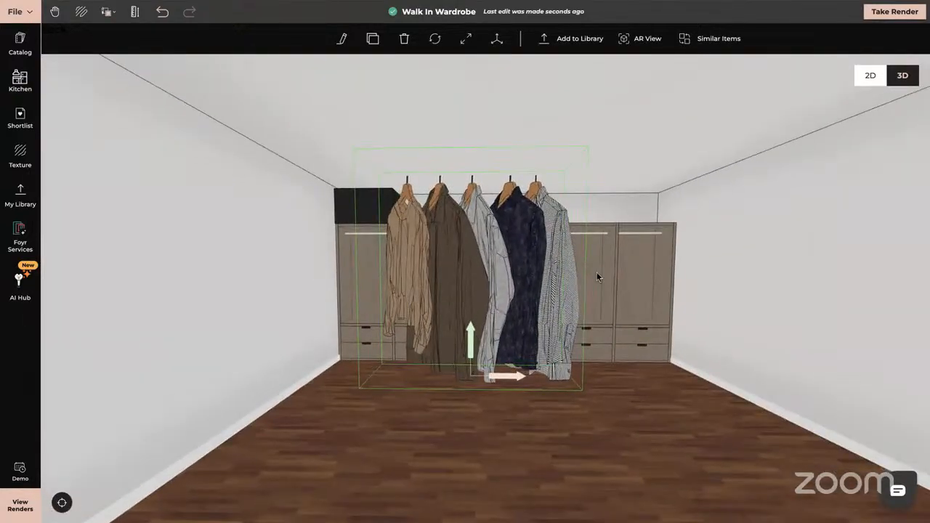
Apply the Texture Wallpaper 6 texture to the navy shirt in the hanging clothes set
left_click(20, 159)
key("BackSpace")
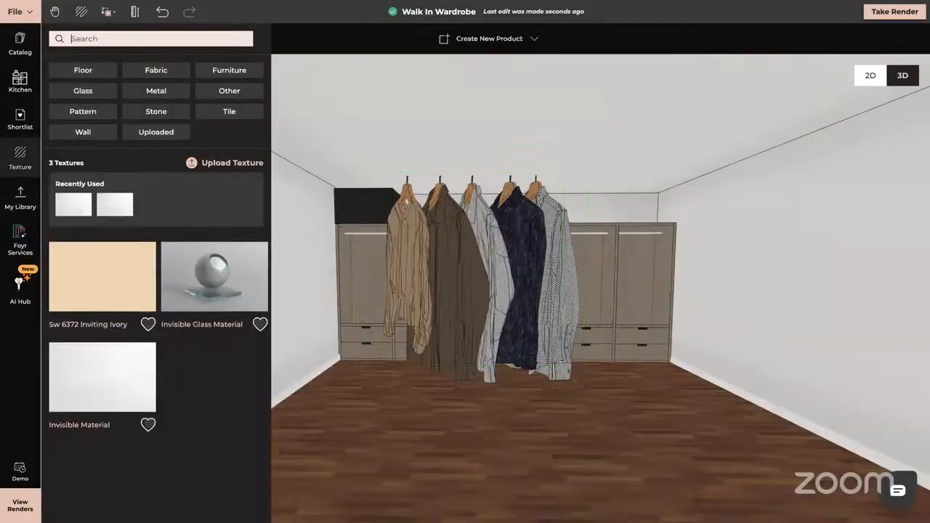
scroll(187, 415, "down", 2)
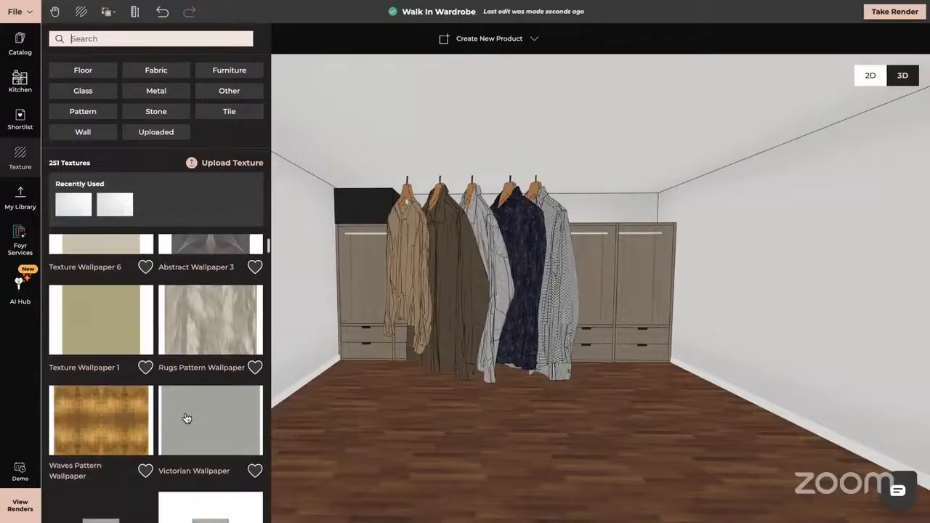
scroll(120, 291, "up", 1)
left_click(104, 296)
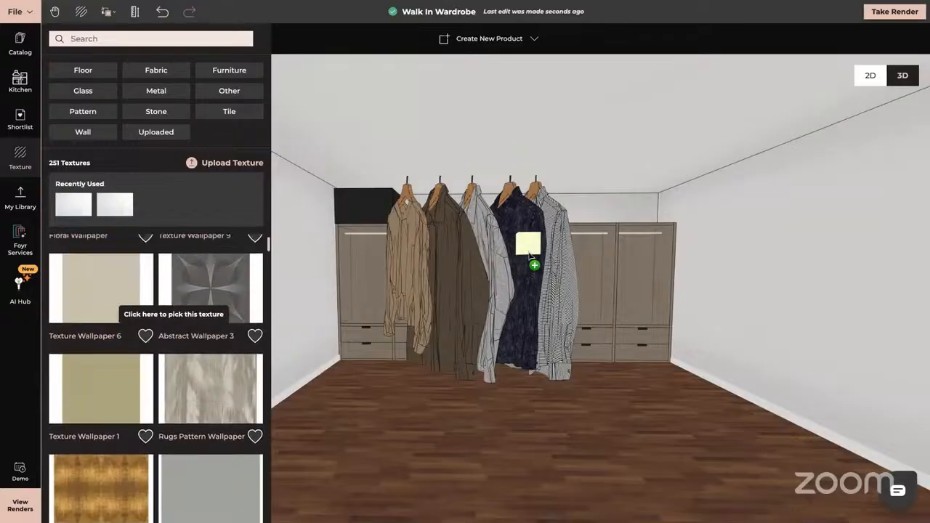
left_click(529, 247)
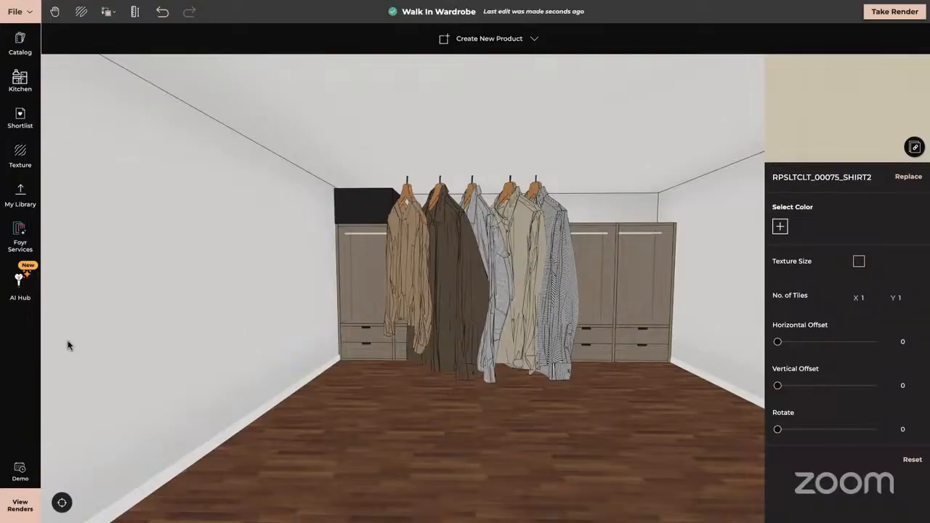
left_click(14, 353)
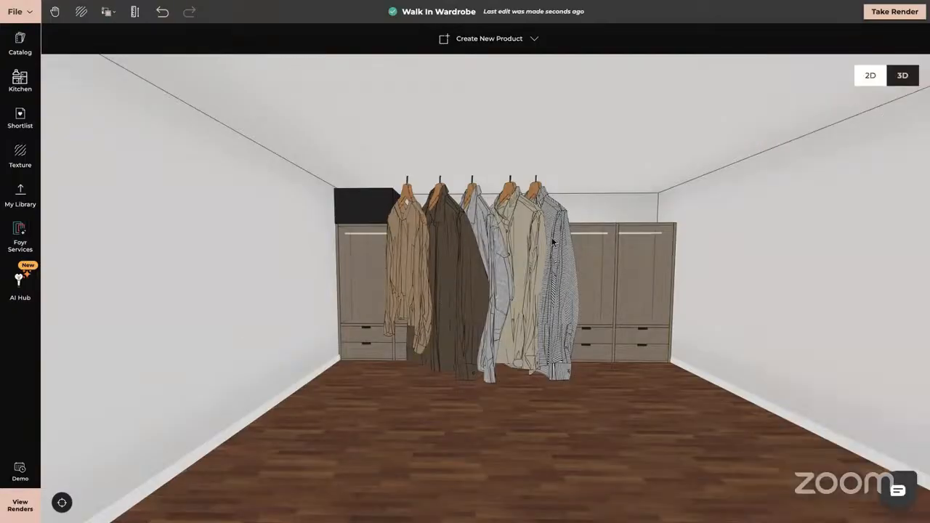
Delete the hanging clothes set from the room
left_click(492, 255)
key("Delete")
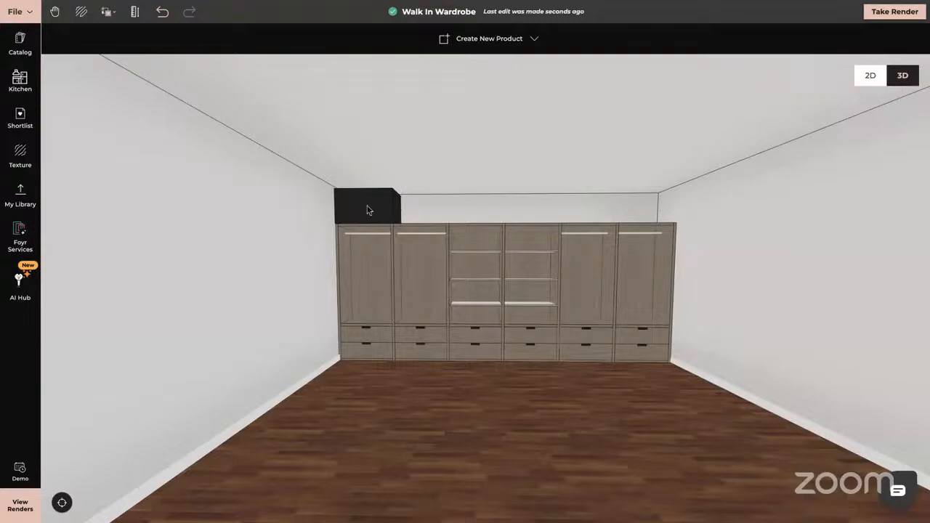
scroll(404, 307, "up", 5)
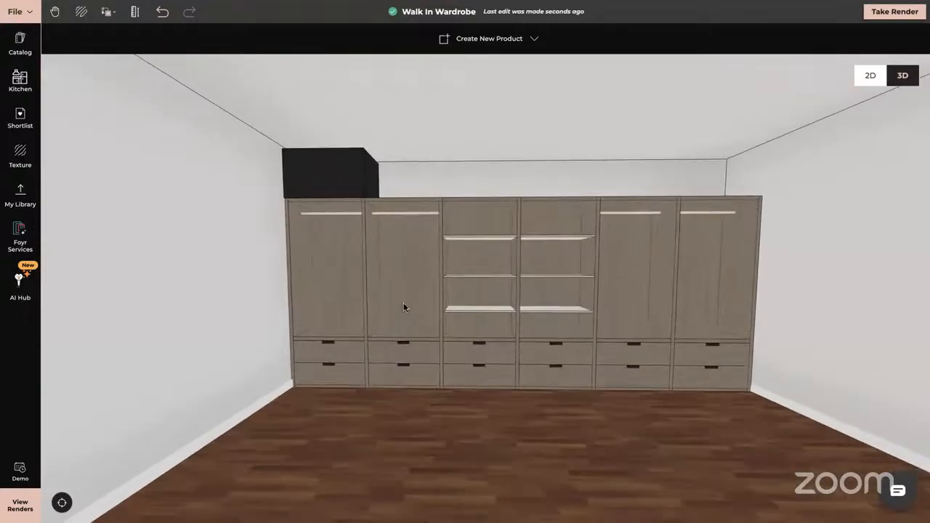
right_click_drag(477, 304, 463, 320)
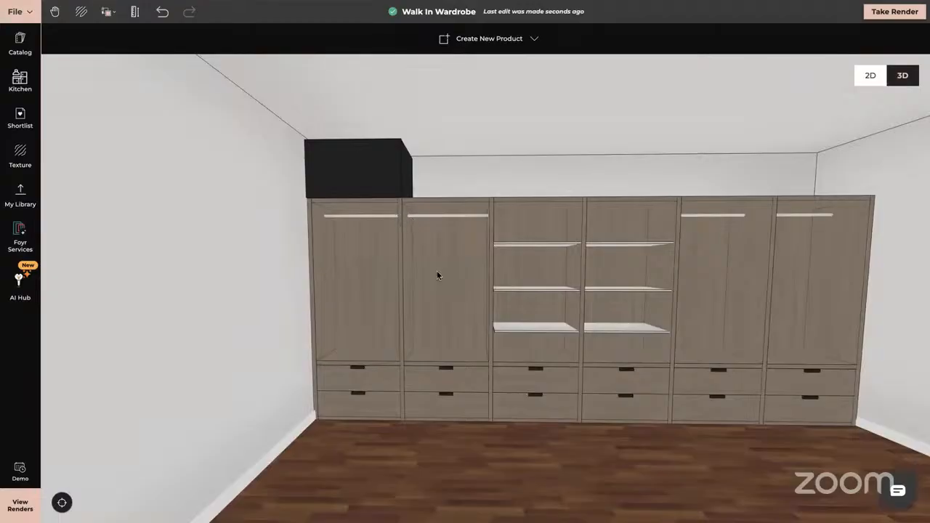
Search the catalog for "glass door"
left_click(16, 49)
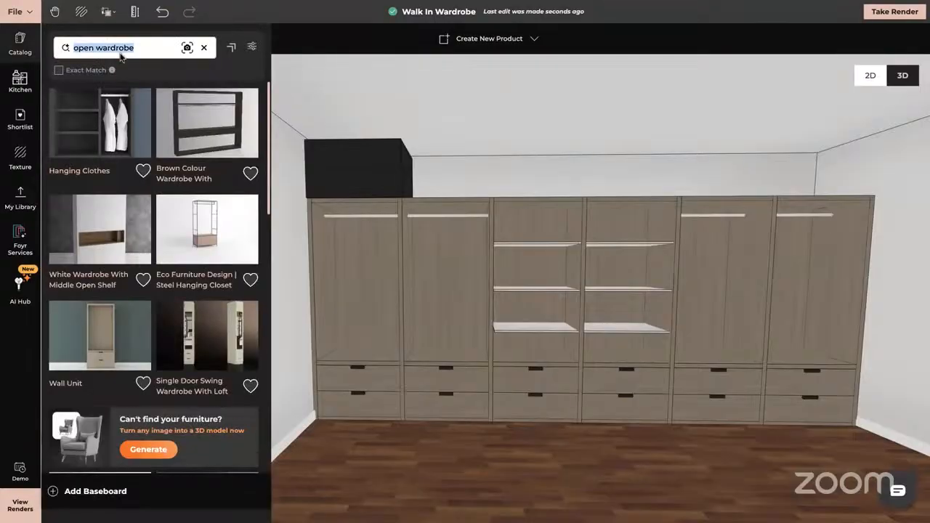
key("BackSpace")
type("gla")
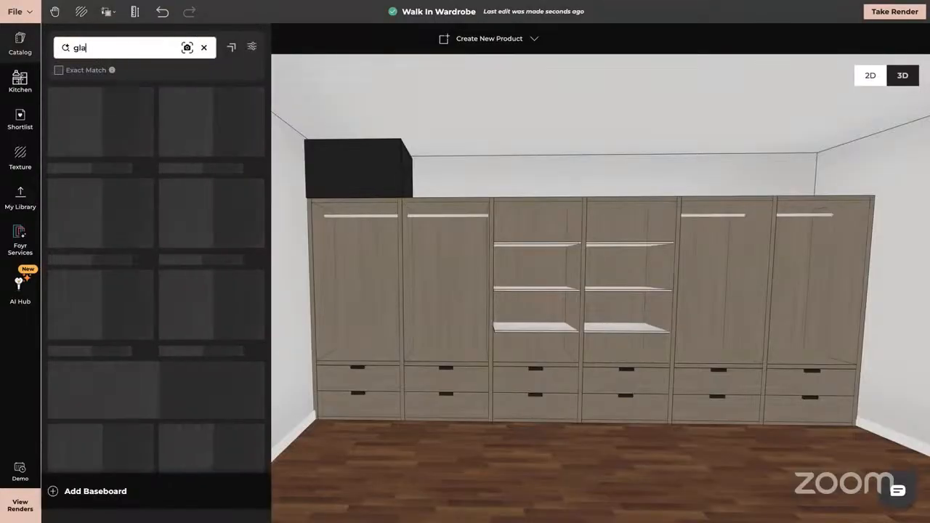
type("ss door")
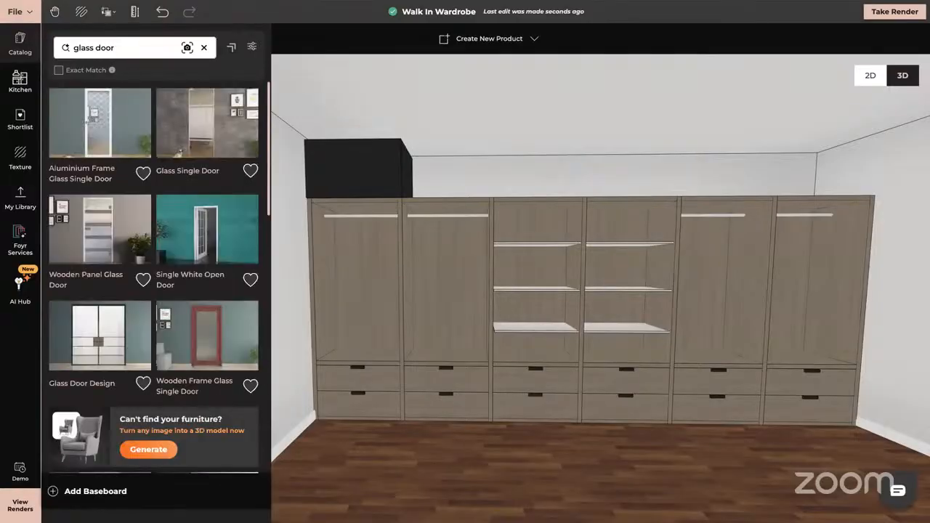
Look through the glass door products for a framed multi-panel model that could close off the row of wardrobe units
scroll(154, 293, "down", 2)
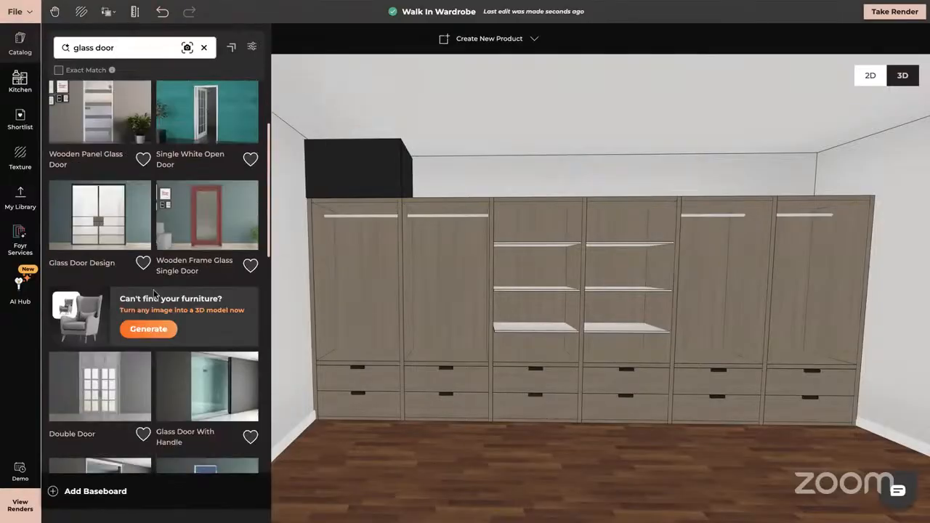
scroll(154, 293, "down", 4)
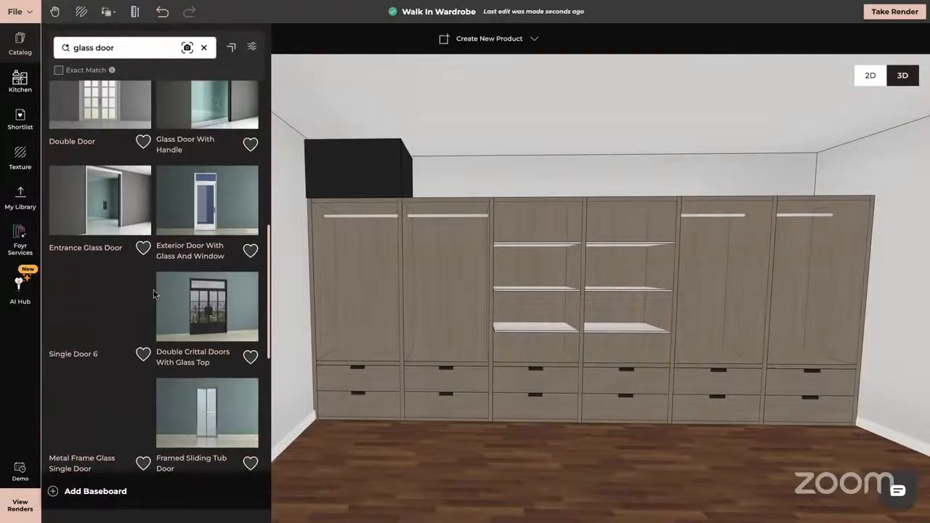
scroll(154, 293, "down", 3)
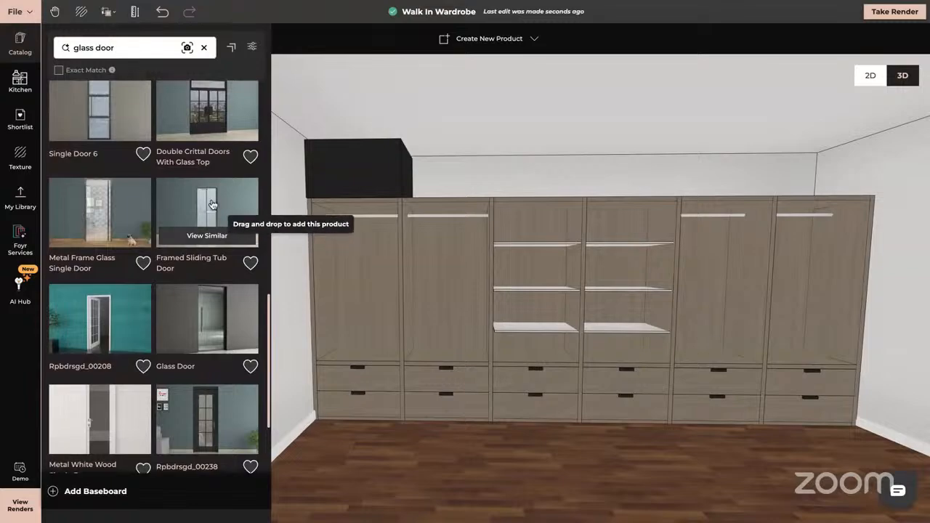
scroll(210, 303, "down", 2)
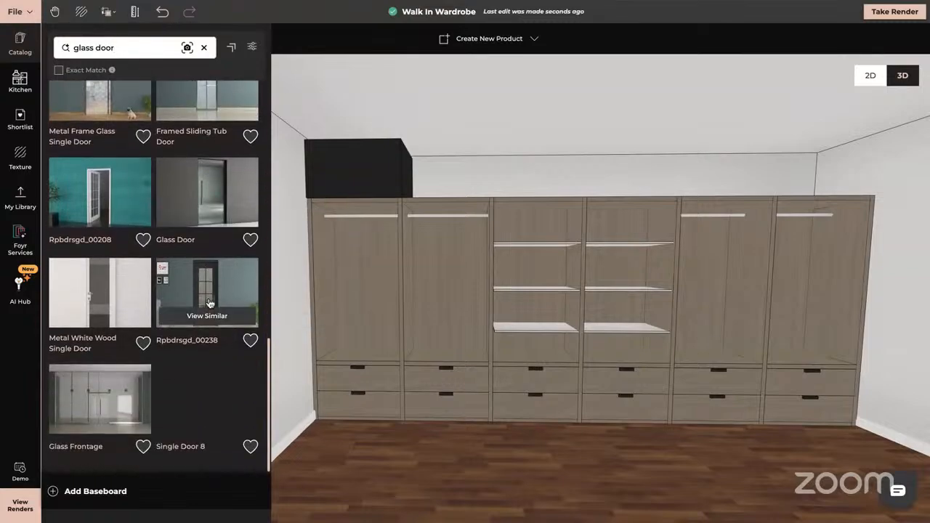
scroll(209, 303, "down", 4)
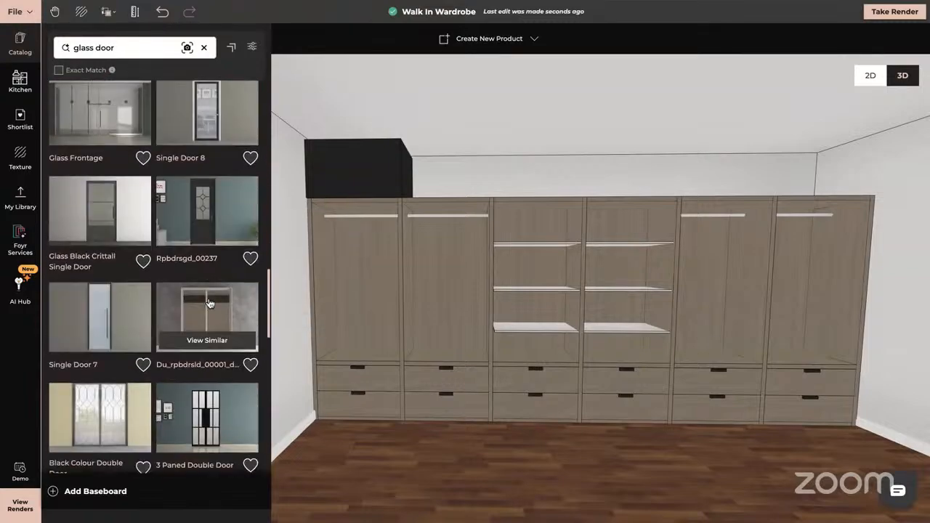
scroll(209, 303, "down", 3)
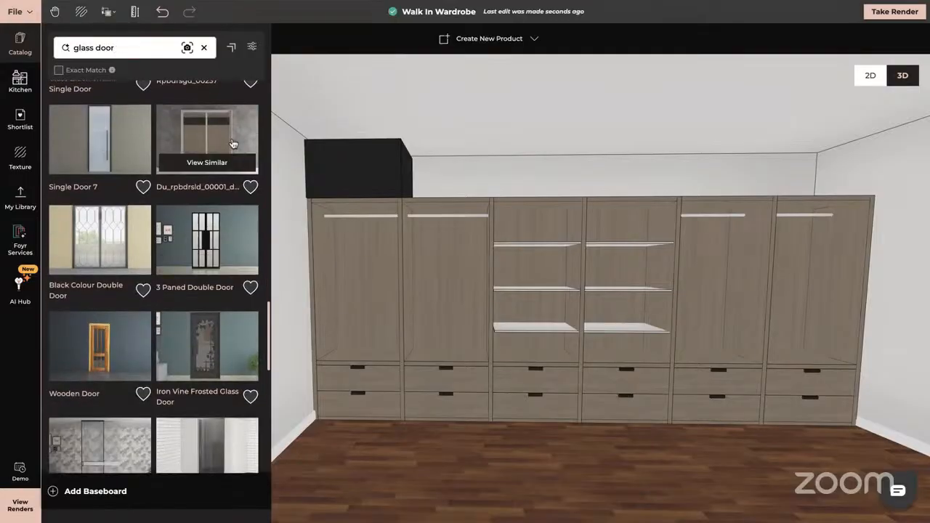
scroll(234, 299, "down", 5)
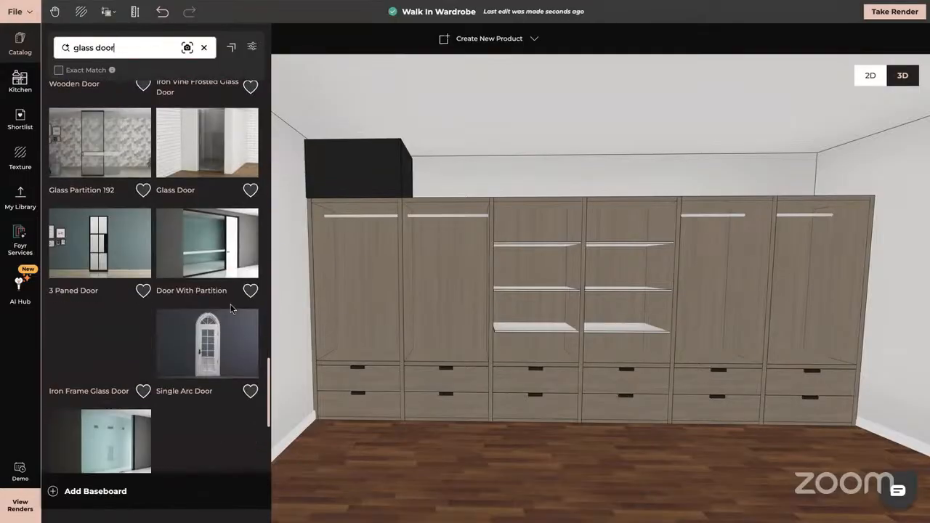
scroll(231, 309, "down", 3)
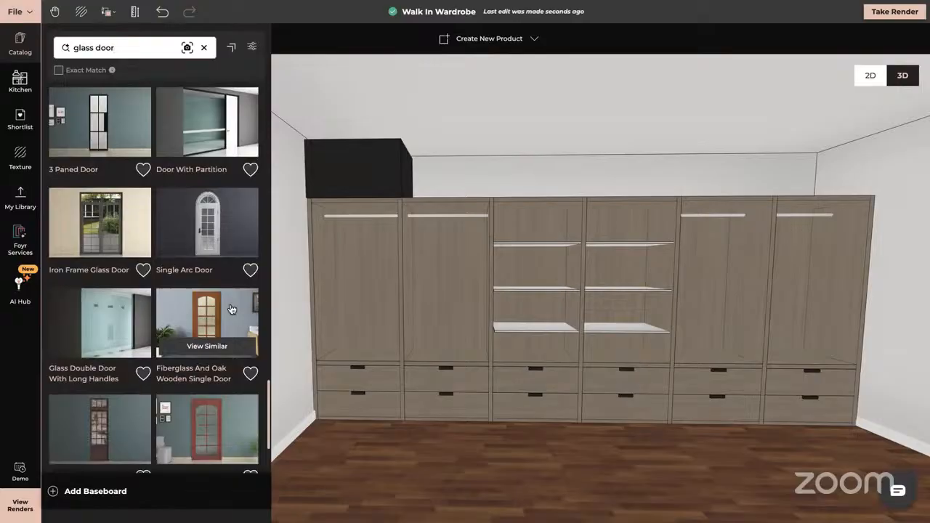
scroll(231, 309, "down", 1)
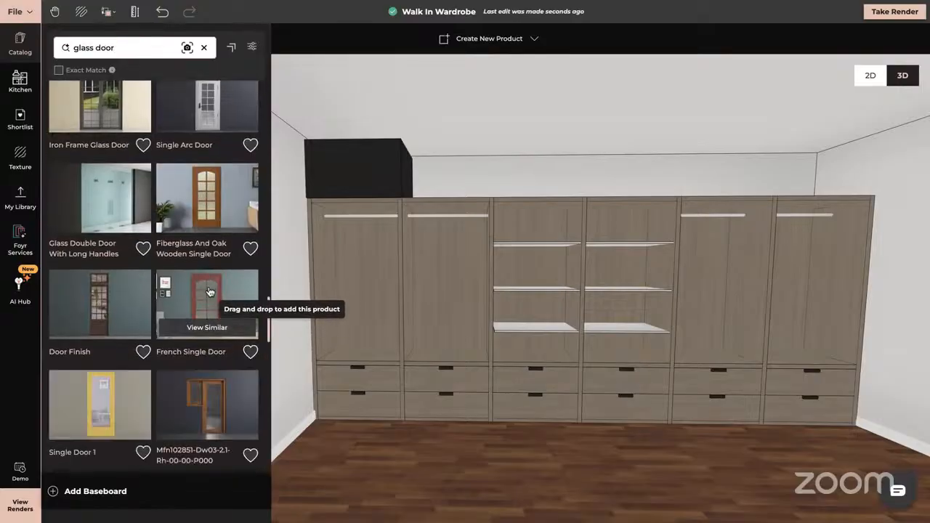
scroll(218, 362, "down", 7)
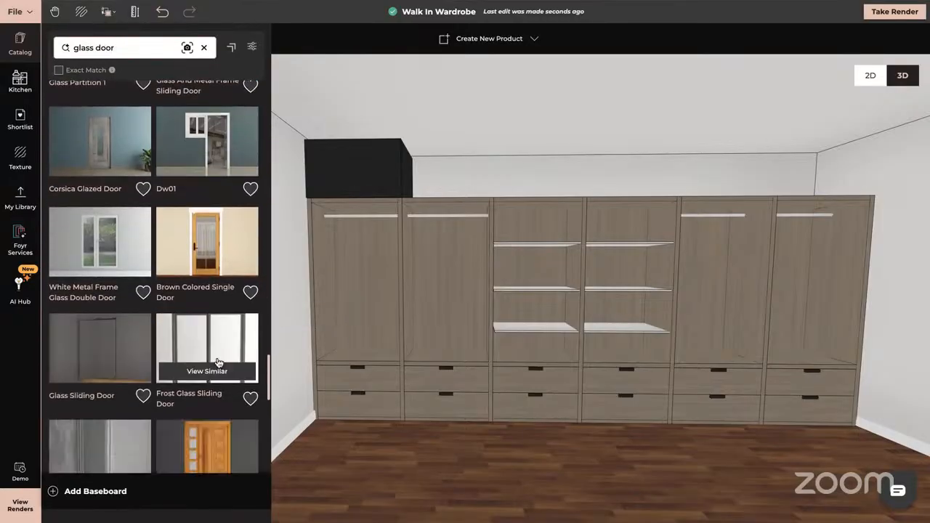
scroll(218, 363, "down", 3)
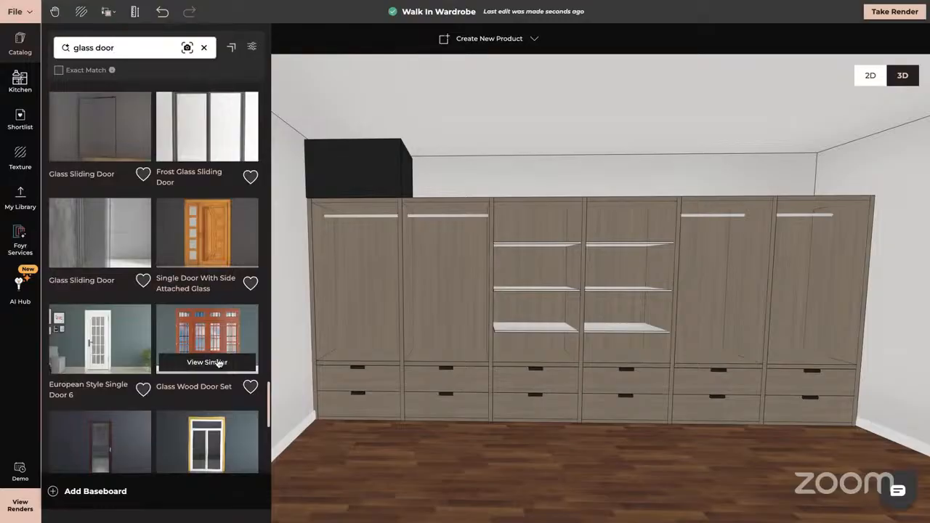
scroll(218, 363, "down", 3)
scroll(218, 363, "down", 3)
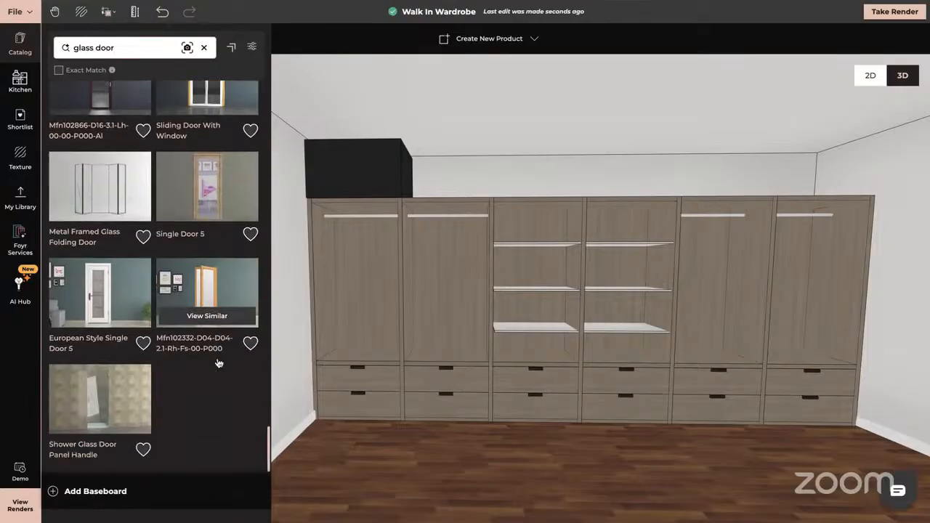
scroll(218, 362, "down", 3)
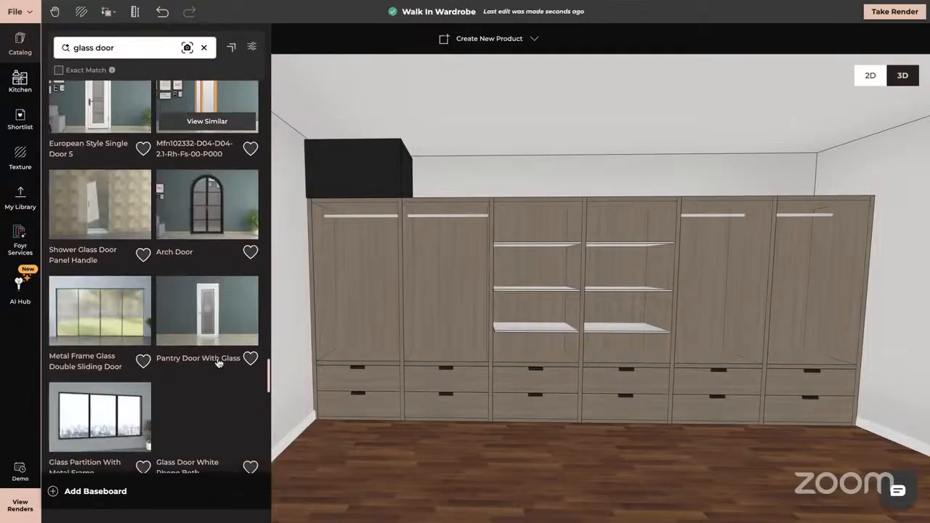
scroll(218, 363, "down", 3)
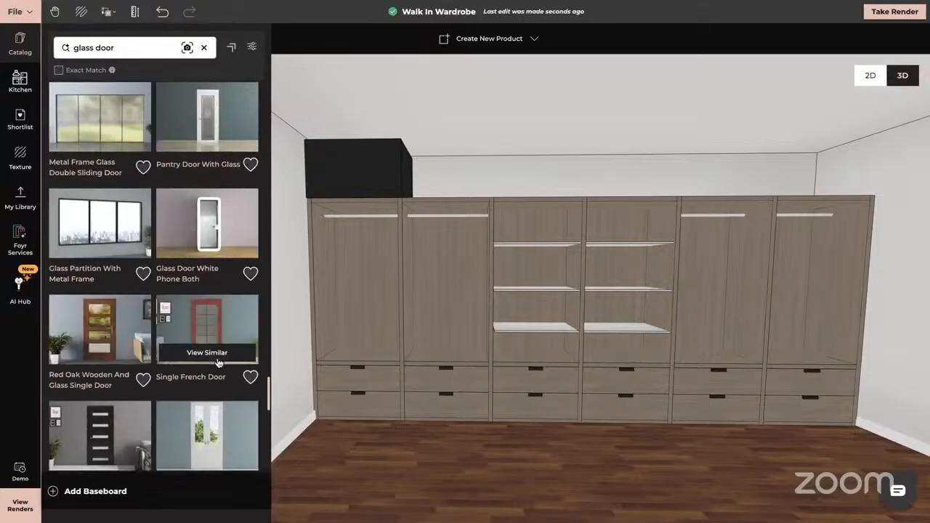
scroll(219, 363, "down", 3)
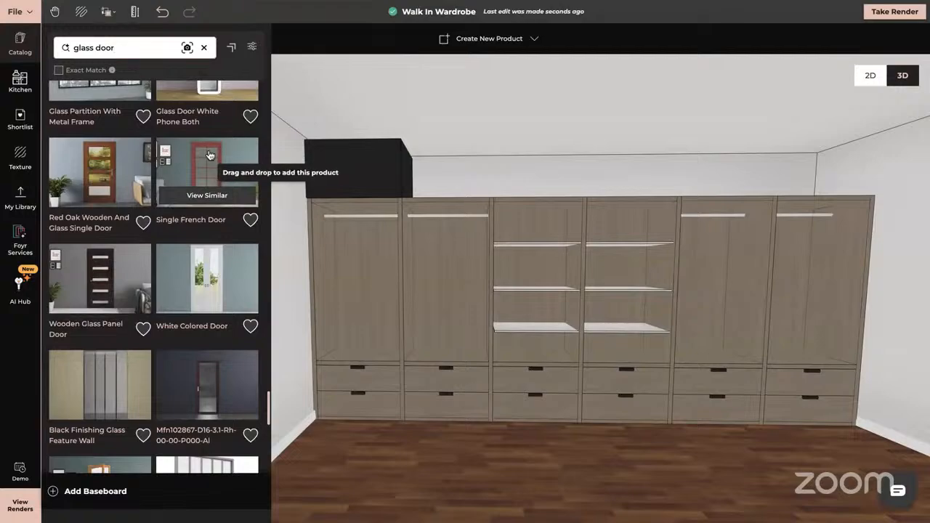
scroll(194, 277, "down", 2)
scroll(196, 277, "down", 1)
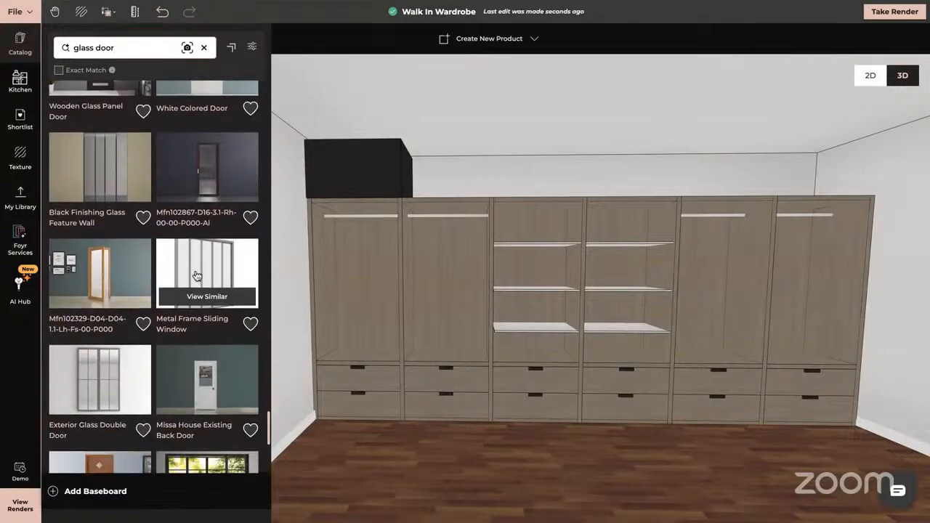
Place the Metal Frame Sliding Window in the room and move it forward so it stands in front of the units at the loft-cabinet end
left_click_drag(207, 278, 414, 387)
left_click_drag(488, 443, 476, 293)
left_click(526, 186)
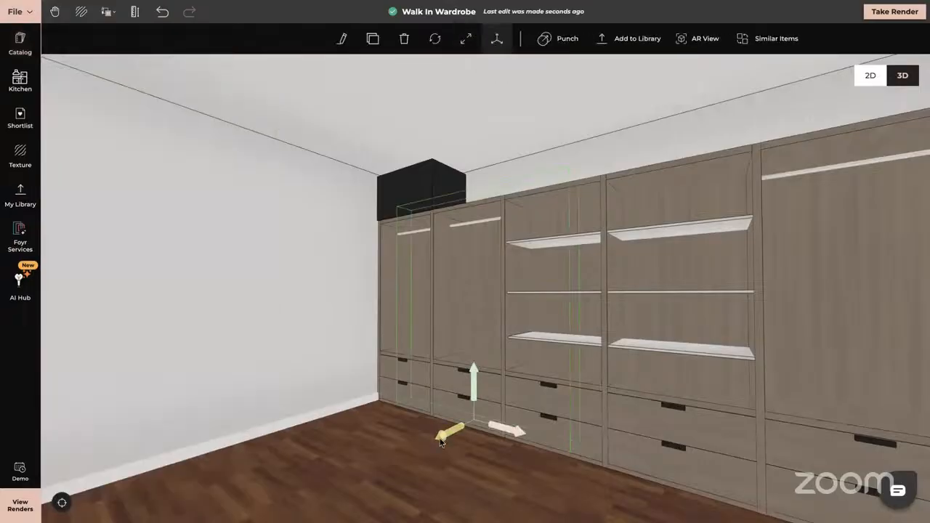
left_click_drag(450, 440, 354, 469)
mouse_move(300, 478)
left_mouse_down()
mouse_move(270, 482)
mouse_move(317, 477)
left_mouse_up()
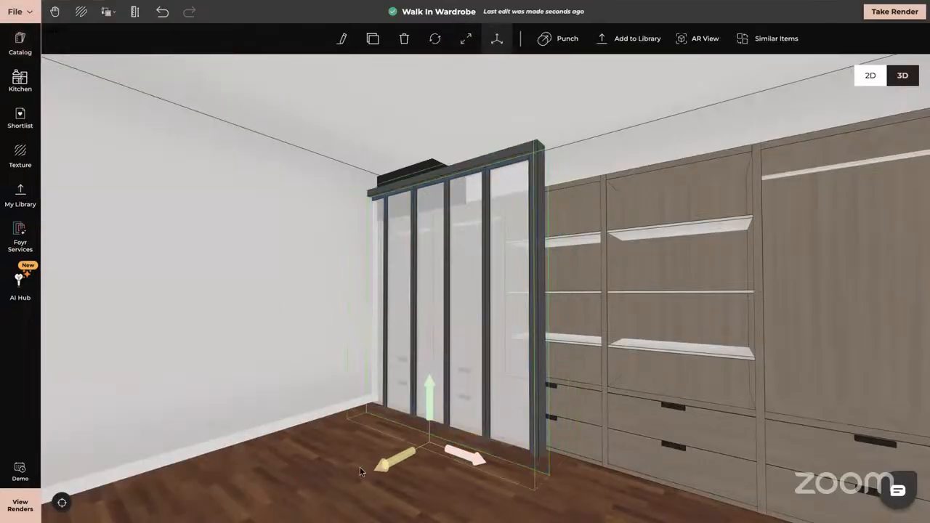
left_click_drag(389, 471, 352, 464)
left_click_drag(256, 483, 305, 483)
left_click_drag(467, 434, 500, 431)
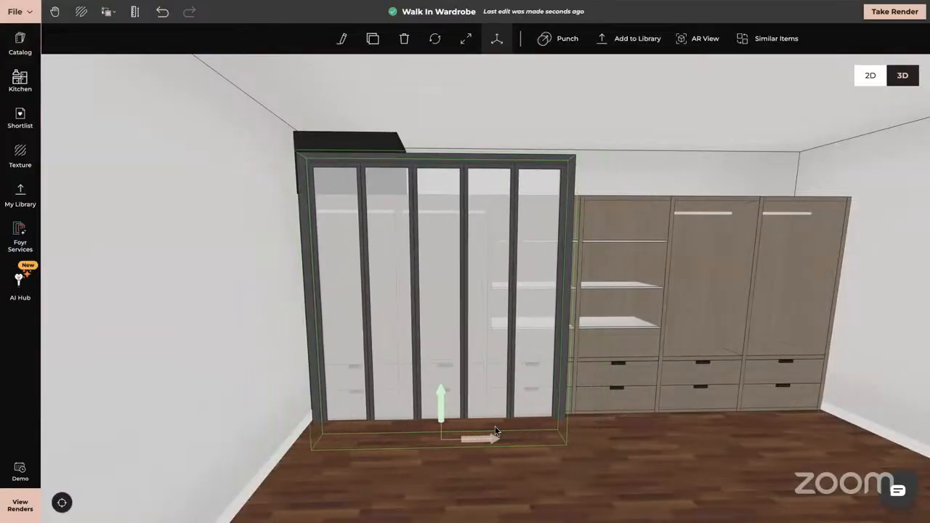
Raise the sliding window to floor level, then resize it to the height of the wardrobe units and widen it across most of the row
left_click_drag(441, 396, 442, 361)
left_click(465, 39)
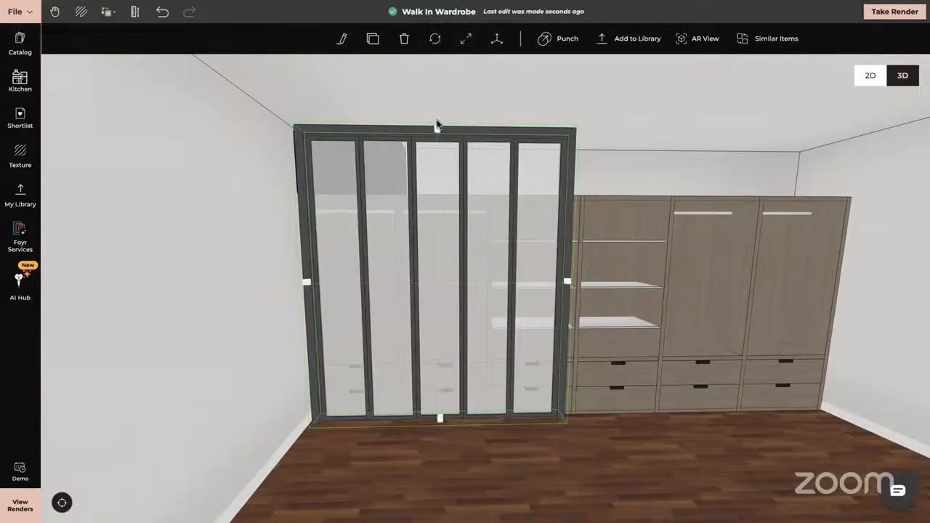
left_click_drag(436, 128, 438, 196)
left_click_drag(567, 312, 751, 295)
left_click_drag(560, 450, 564, 449)
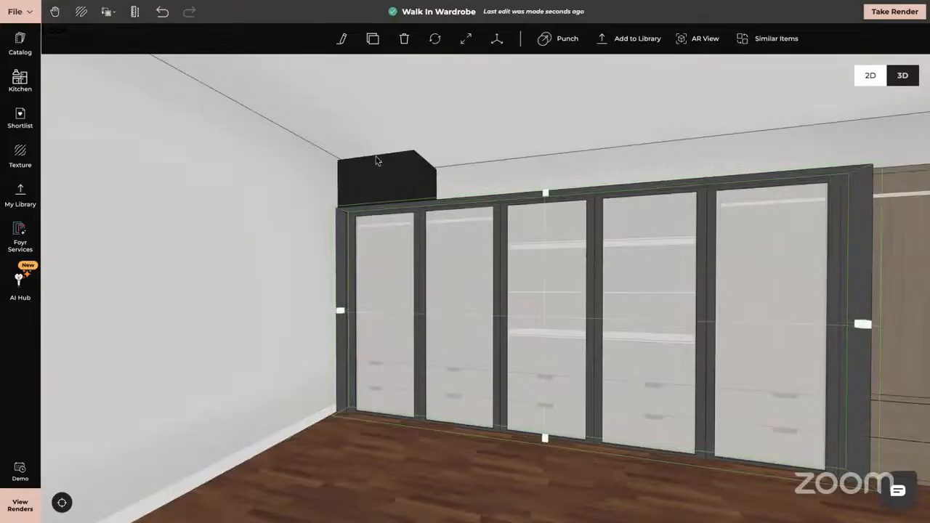
Delete the sliding window from the front of the wardrobe row
left_click(404, 38)
left_click_drag(364, 445, 389, 446)
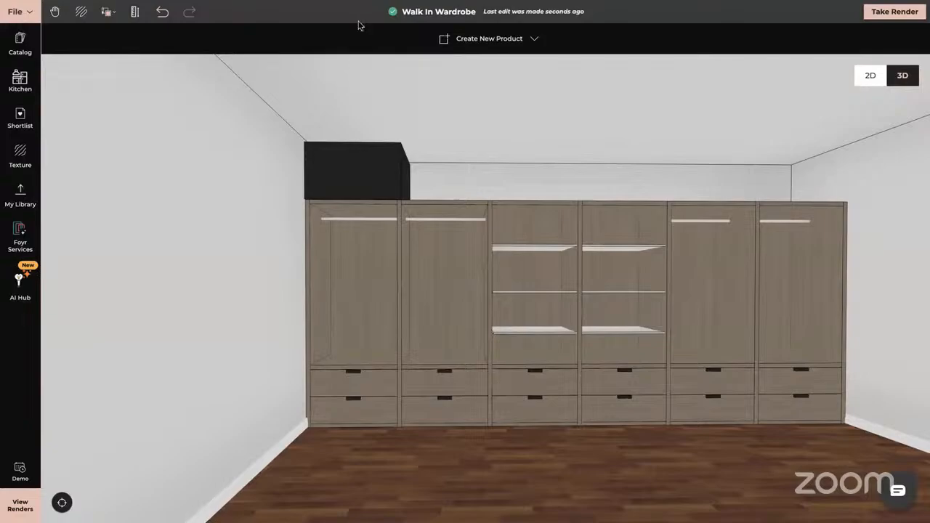
Rotate the end drawer unit opposite the loft cabinet a quarter turn and position it along the side wall to form a corner
right_click_drag(500, 295, 342, 282)
left_click_drag(501, 378, 613, 441)
left_click(448, 105)
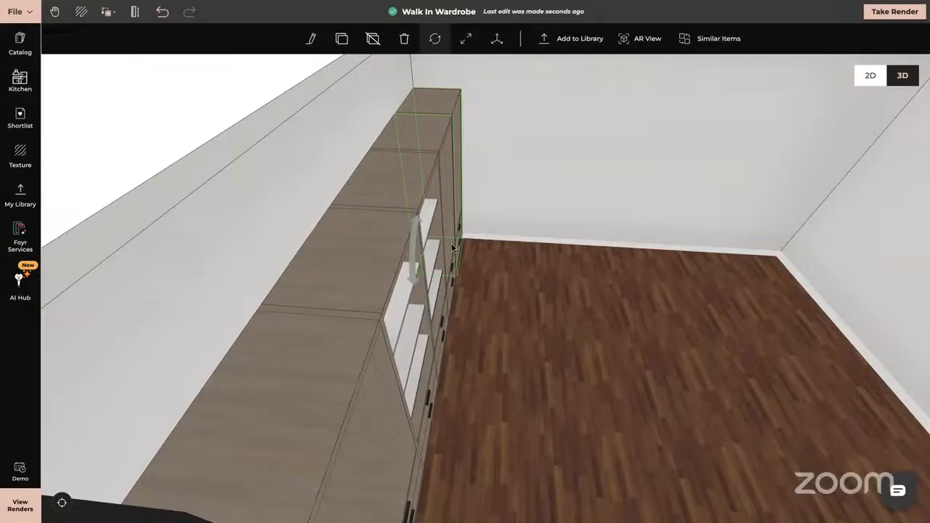
left_click(498, 38)
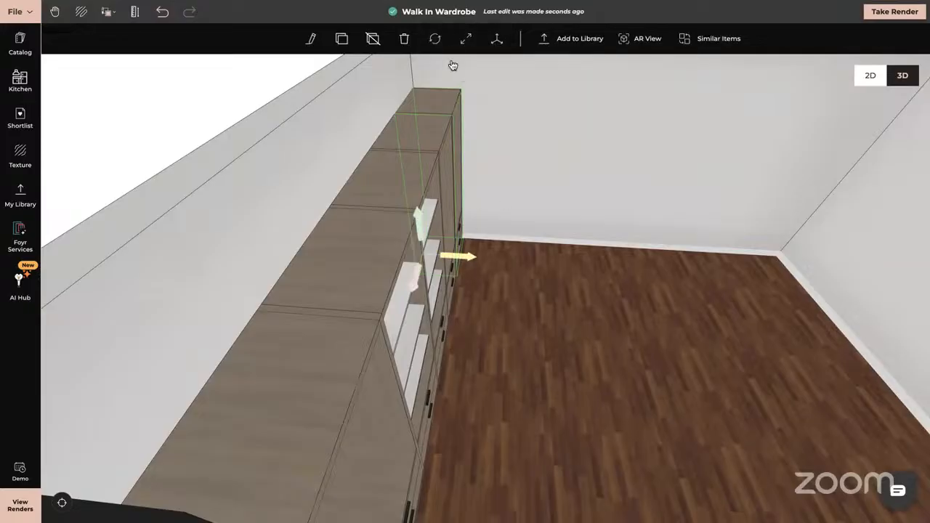
left_click(435, 38)
left_click_drag(454, 279, 412, 287)
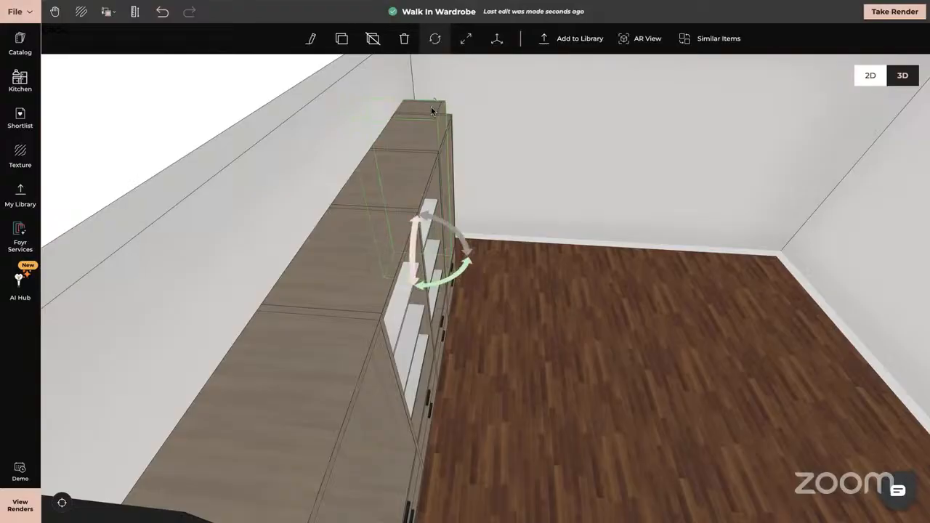
left_click_drag(468, 256, 522, 255)
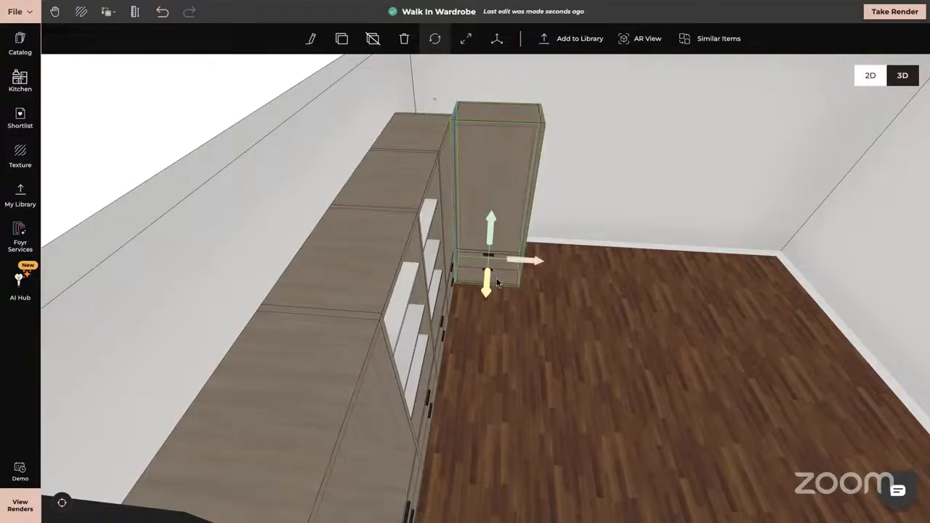
left_click_drag(484, 286, 487, 280)
left_click_drag(608, 360, 419, 231)
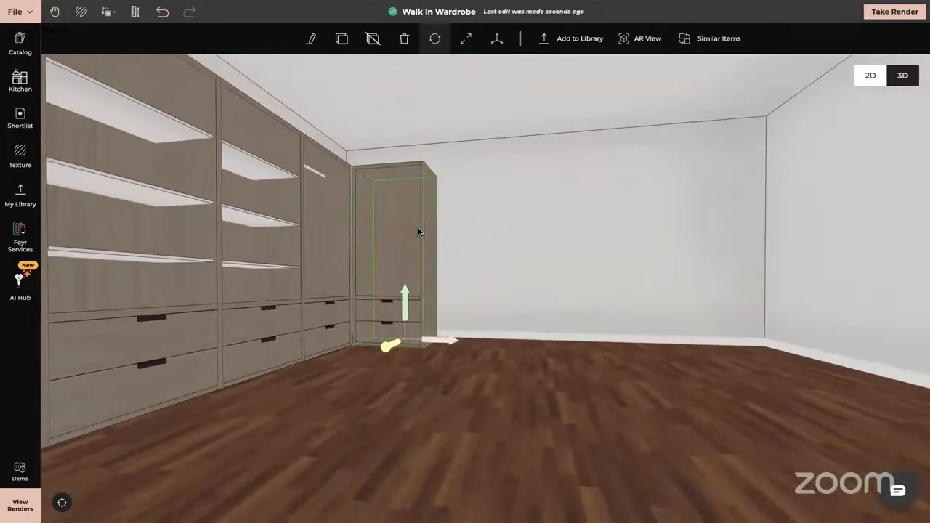
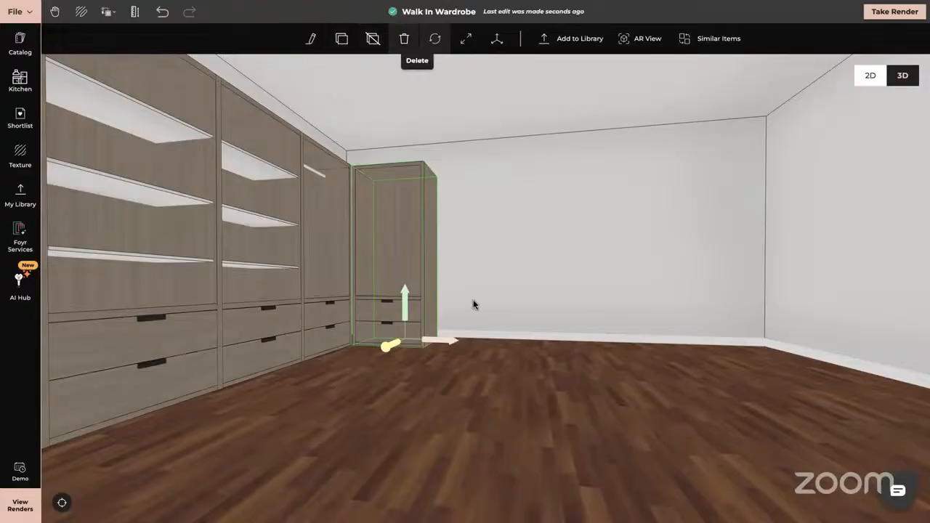
left_click_drag(550, 442, 461, 517)
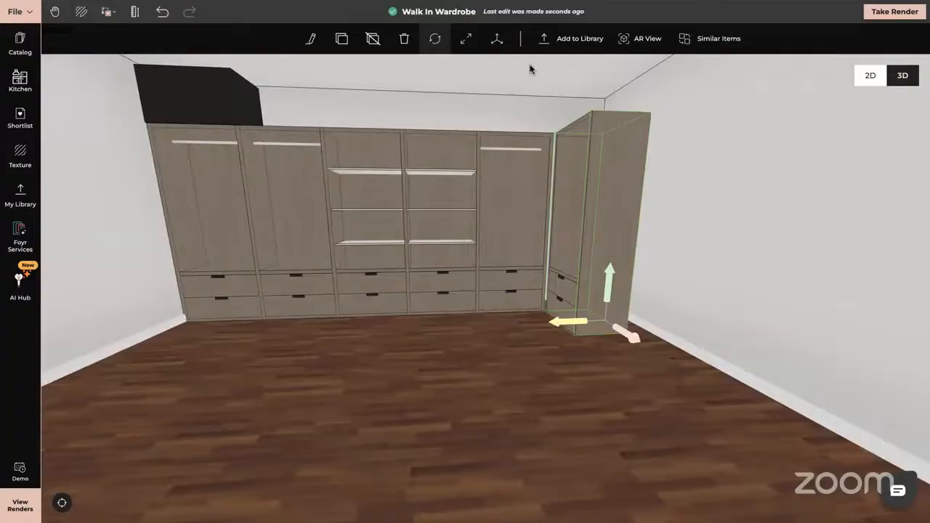
left_click(435, 38)
left_click_drag(558, 328, 572, 312)
Create a new custom product by drawing a 1 m wide, door-height rectangle on the empty wall beside the wardrobe
left_click_drag(395, 407, 435, 432)
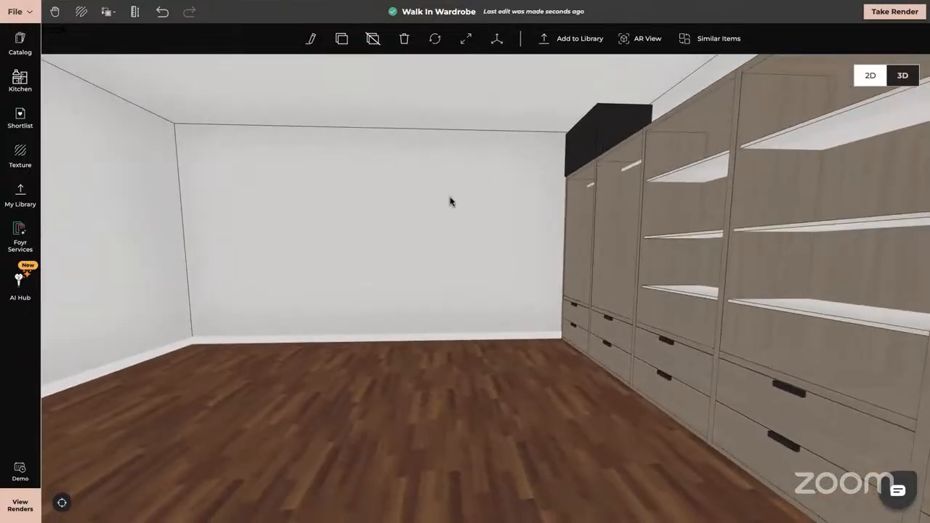
left_click(137, 186)
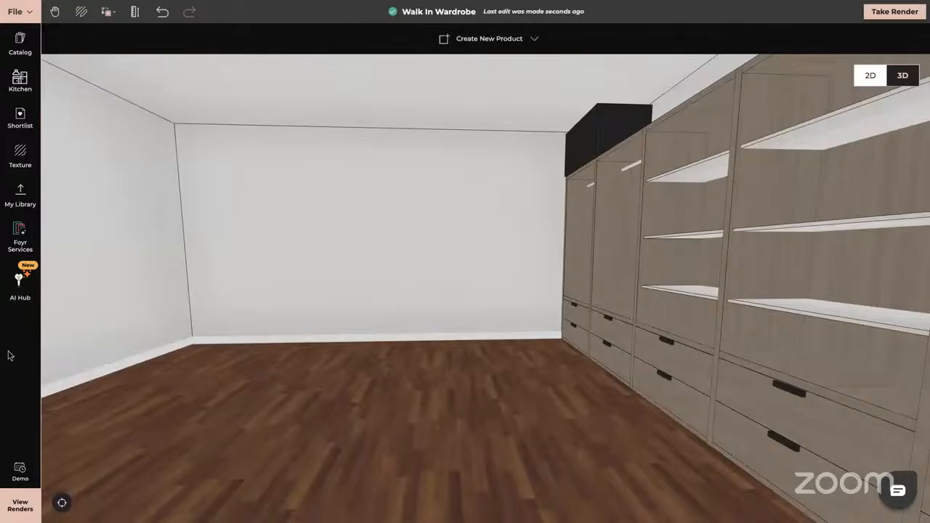
left_click(478, 41)
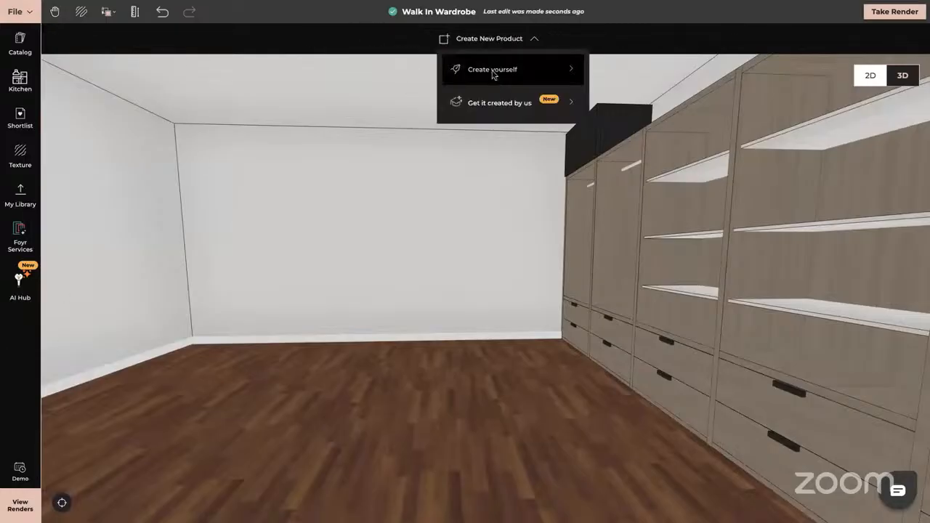
left_click(494, 70)
left_click(21, 85)
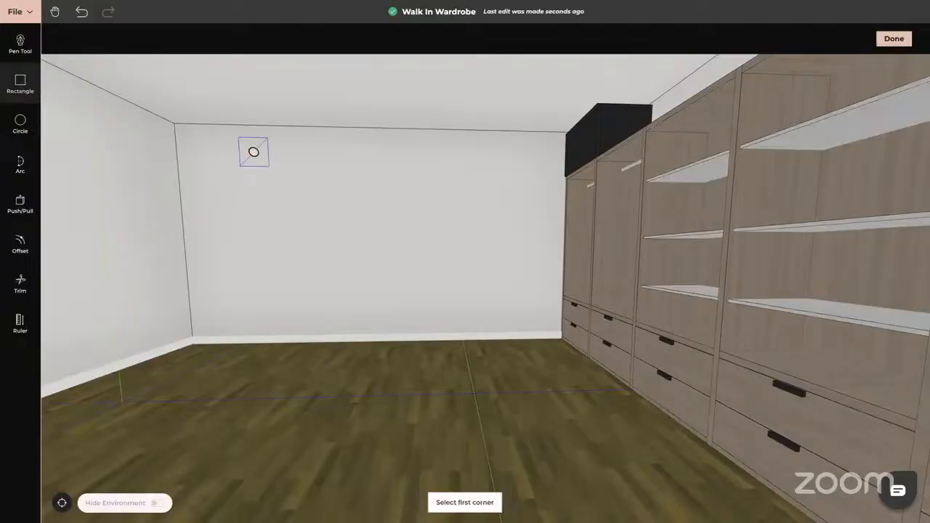
left_click(289, 166)
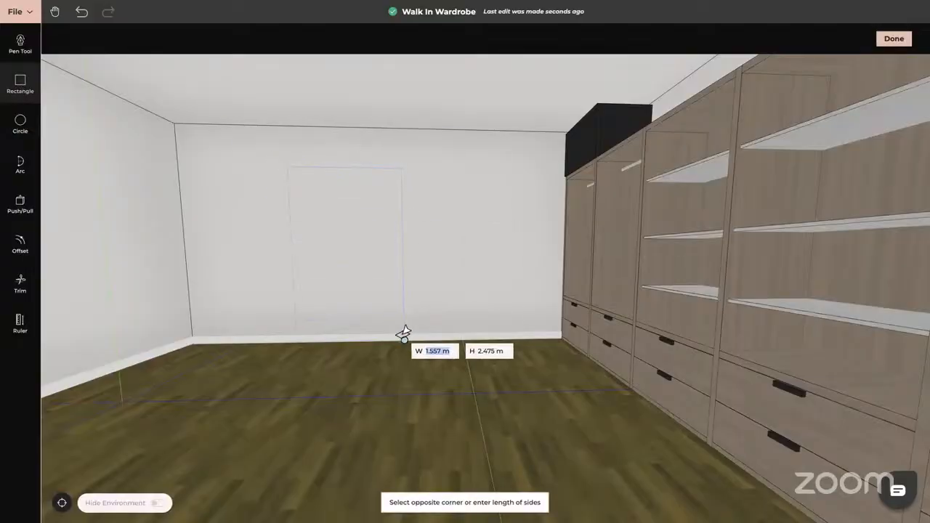
type("1")
key("Tab")
type("2")
key("Return")
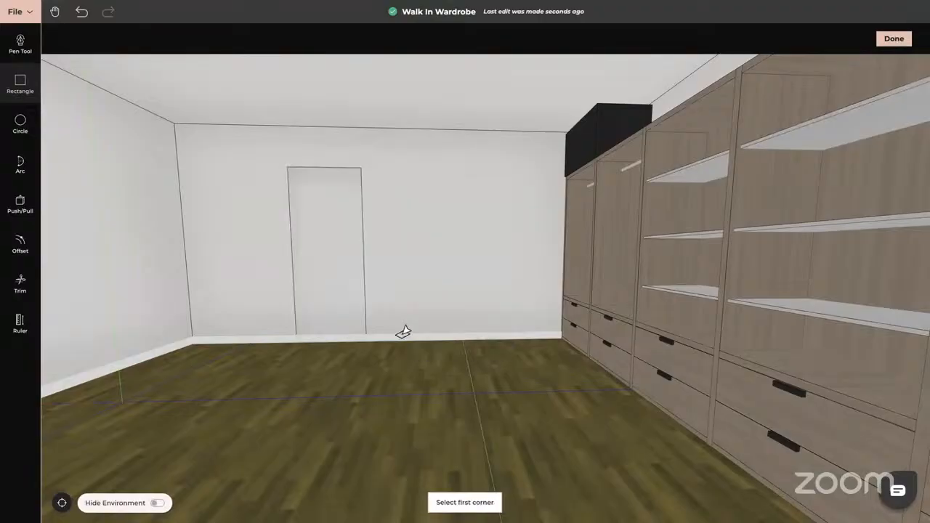
key("Escape")
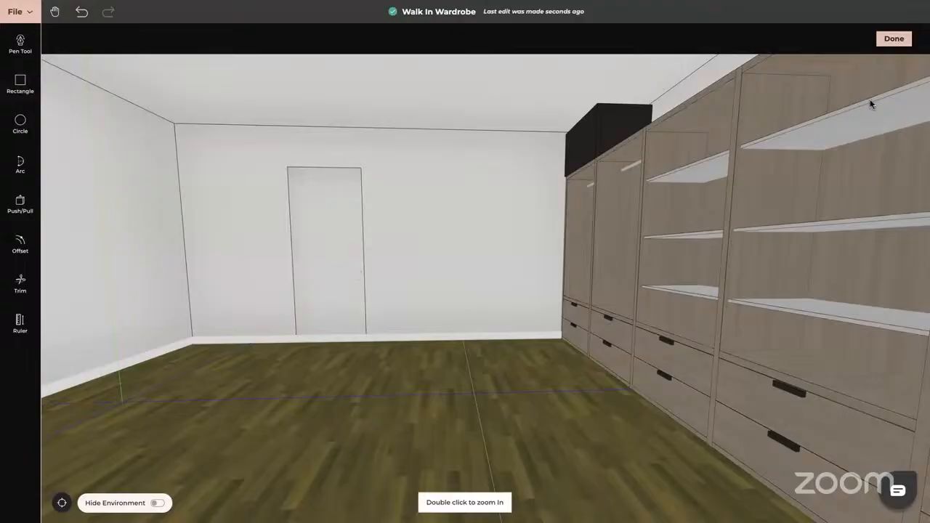
left_click(894, 39)
Raise the rectangular product slightly on the wall, then modify it by extruding its face 0.03 m with Push/Pull
left_click(325, 232)
left_click_drag(325, 232, 325, 221)
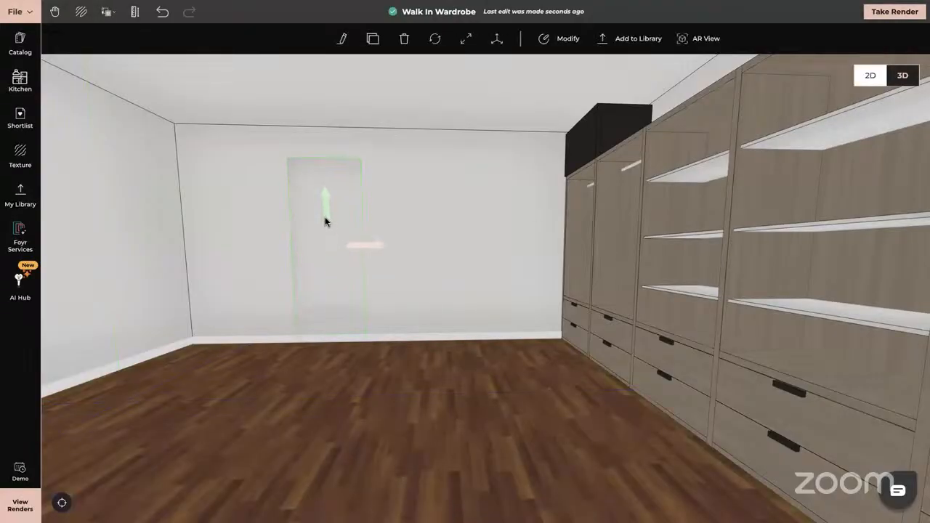
left_click(558, 40)
left_click(20, 203)
left_click(411, 233)
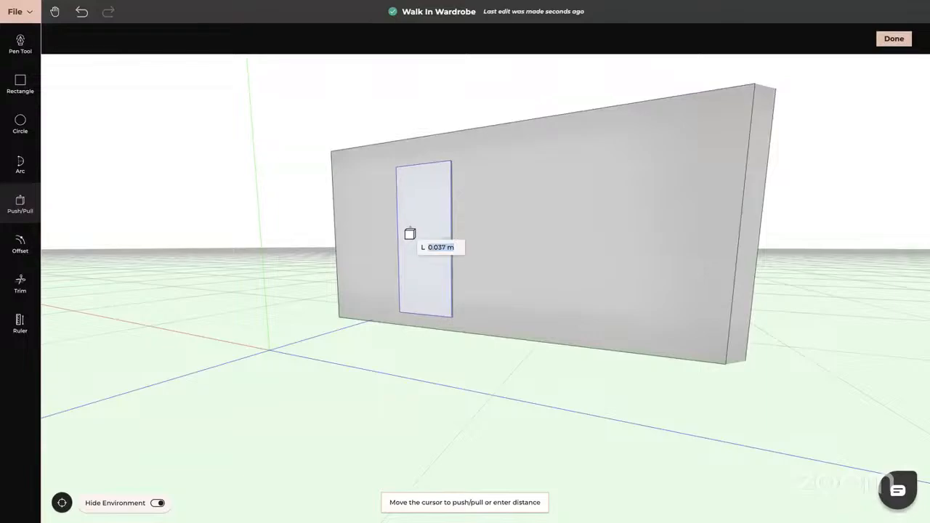
type("0")
key("Return")
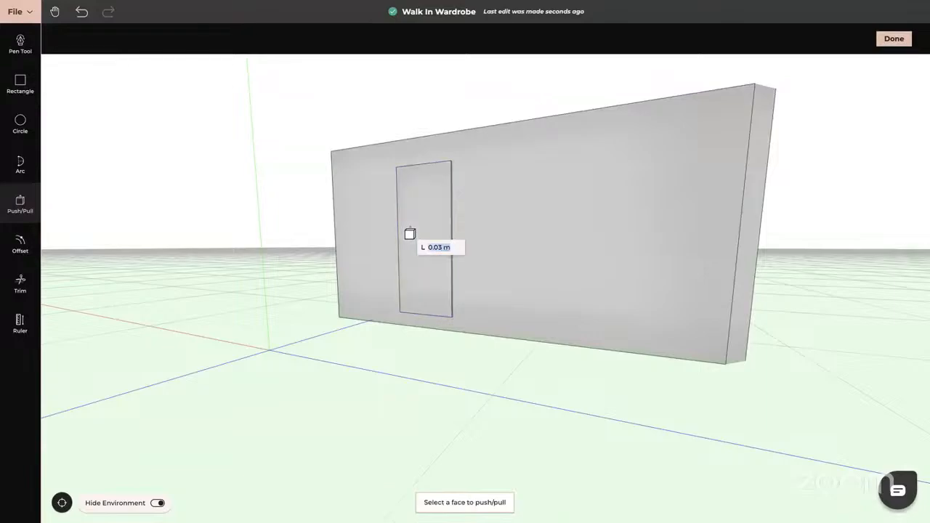
key("Escape")
Offset the outline of the door panel's front face inward to form a narrow frame border, and finish modifying
scroll(412, 242, "up", 5)
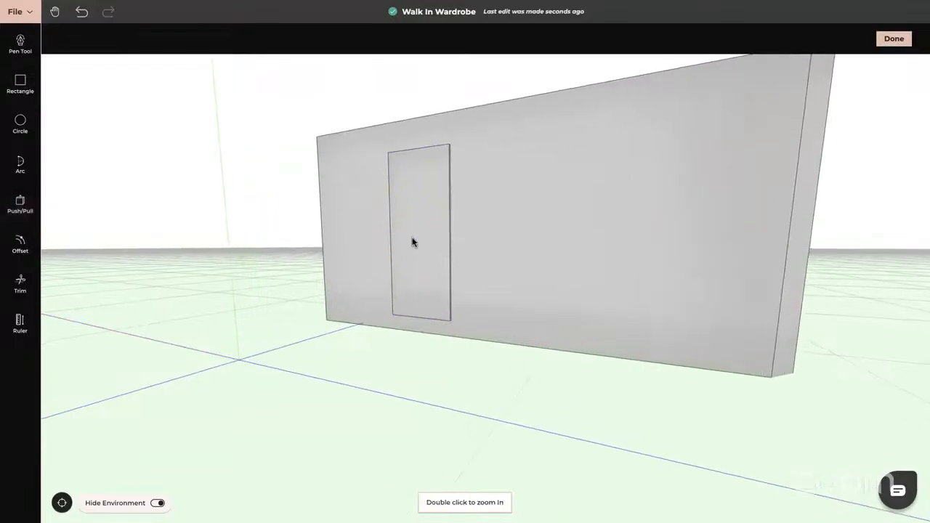
left_click_drag(413, 242, 450, 240)
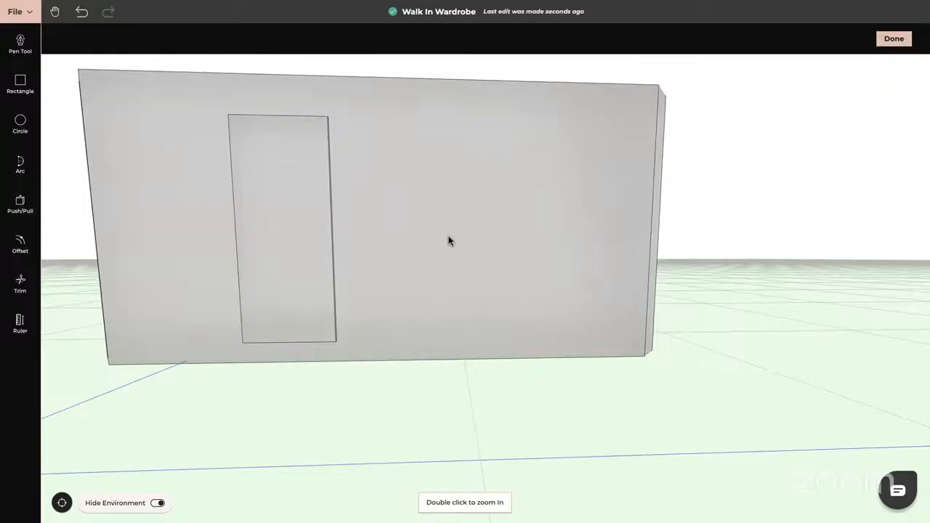
left_click(21, 245)
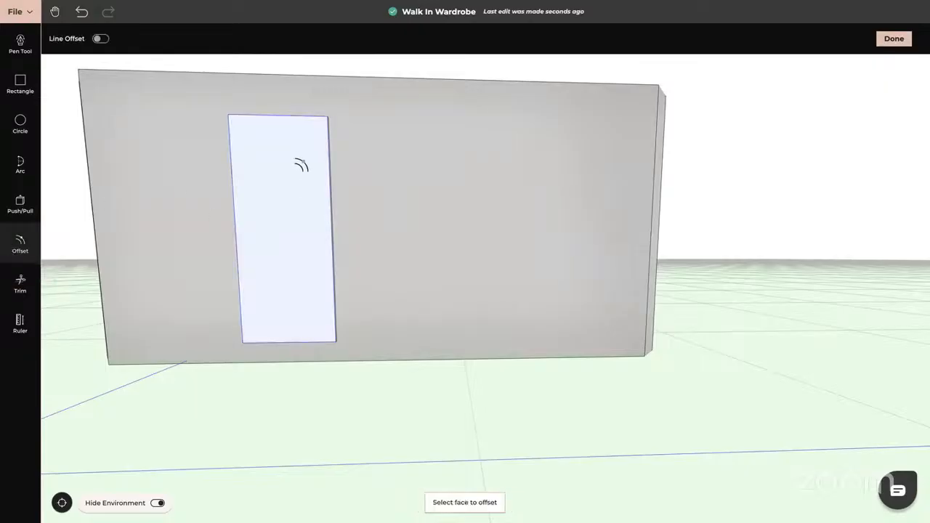
left_click(272, 166)
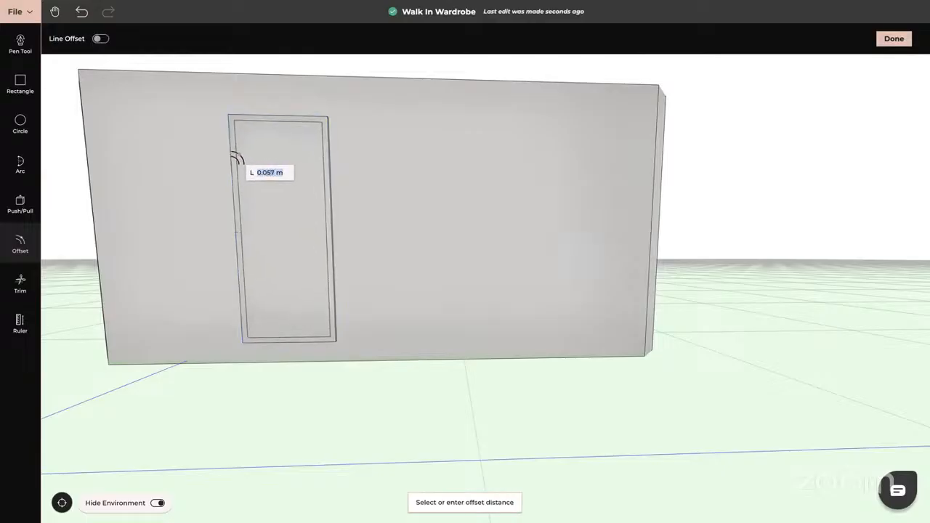
type("0.0")
key("Return")
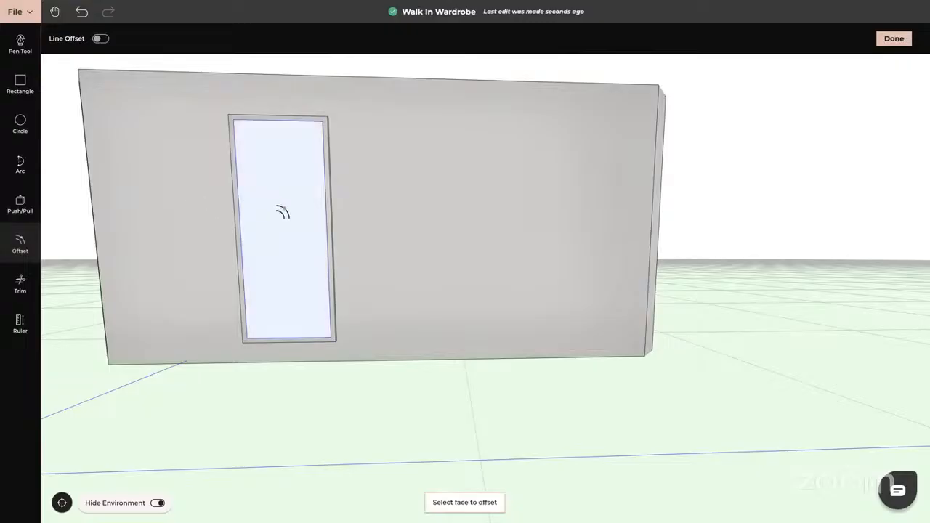
key("Escape")
left_click(894, 38)
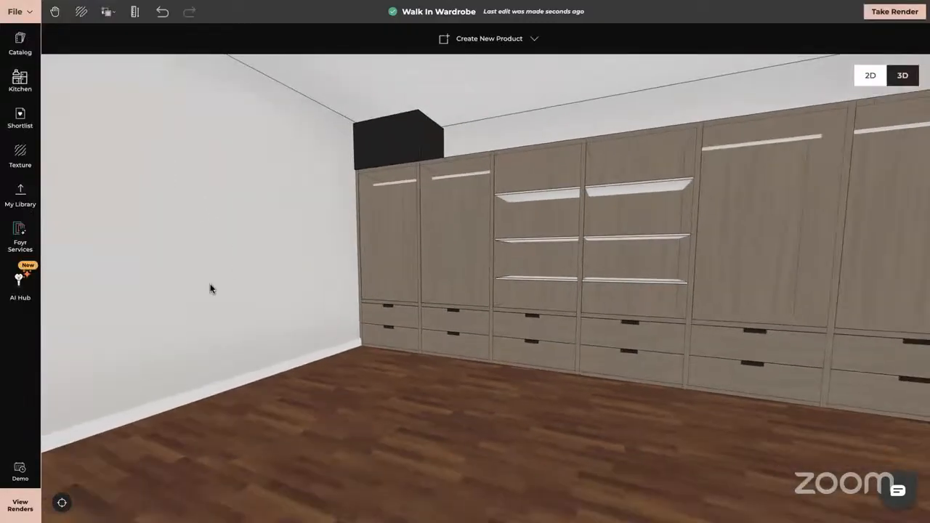
Move the custom door panel away from the wall into the room so both of its sides are accessible
left_click(155, 247)
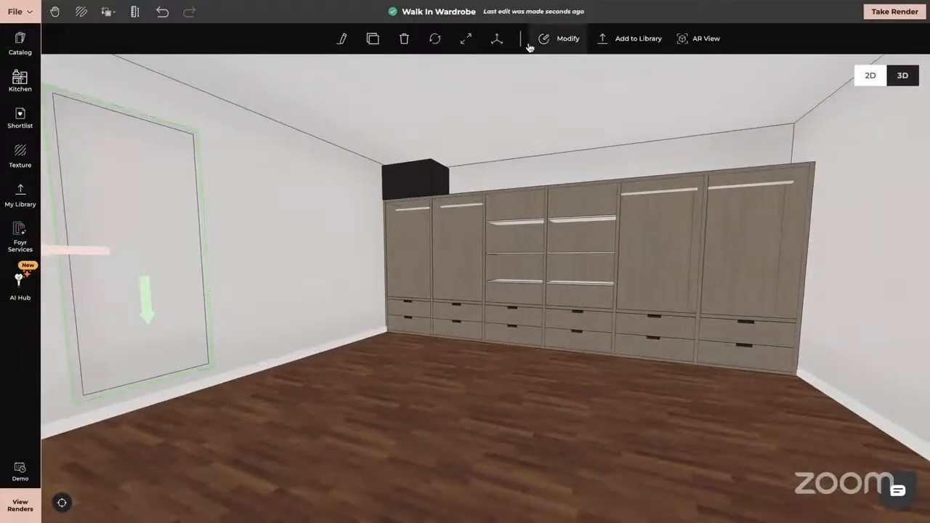
left_click(497, 38)
left_click_drag(176, 252, 372, 247)
Modify the door panel and offset its plain back face inward to add a matching narrow frame border
left_click(569, 40)
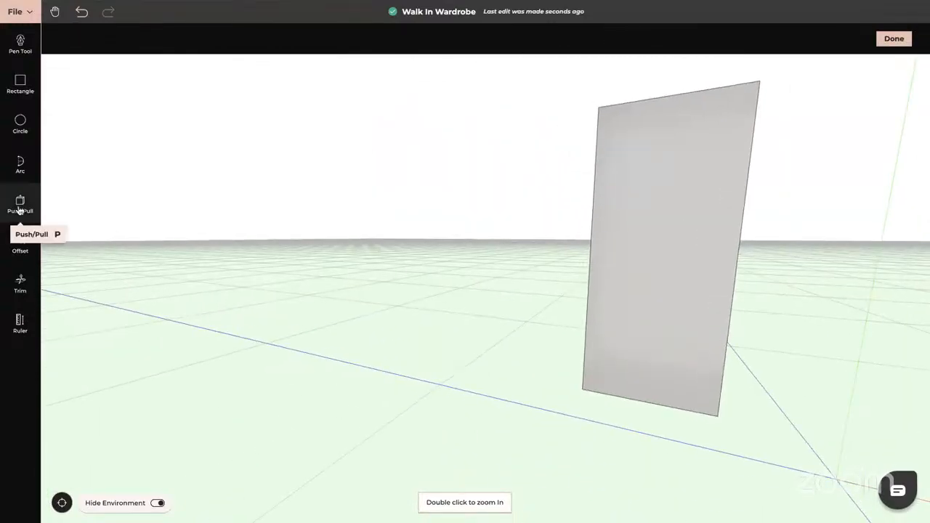
left_click(20, 243)
left_click(629, 205)
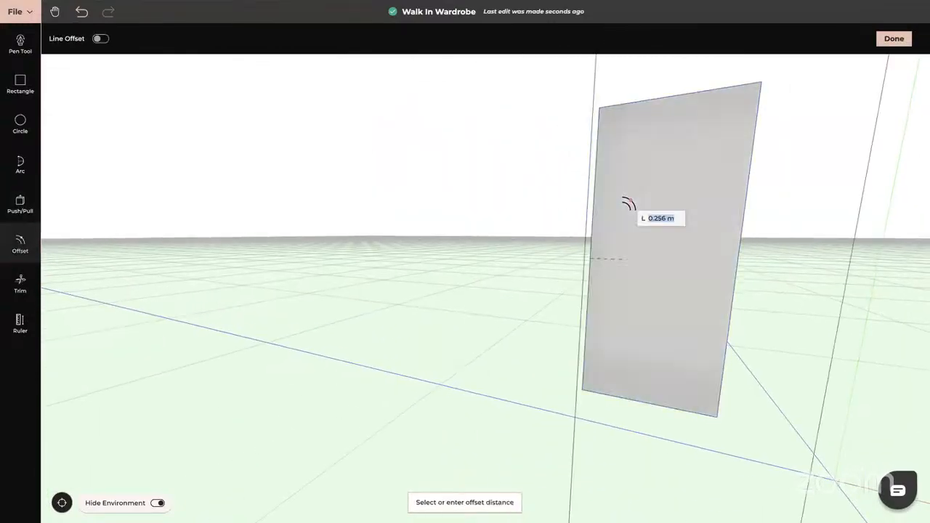
scroll(629, 204, "down", 3)
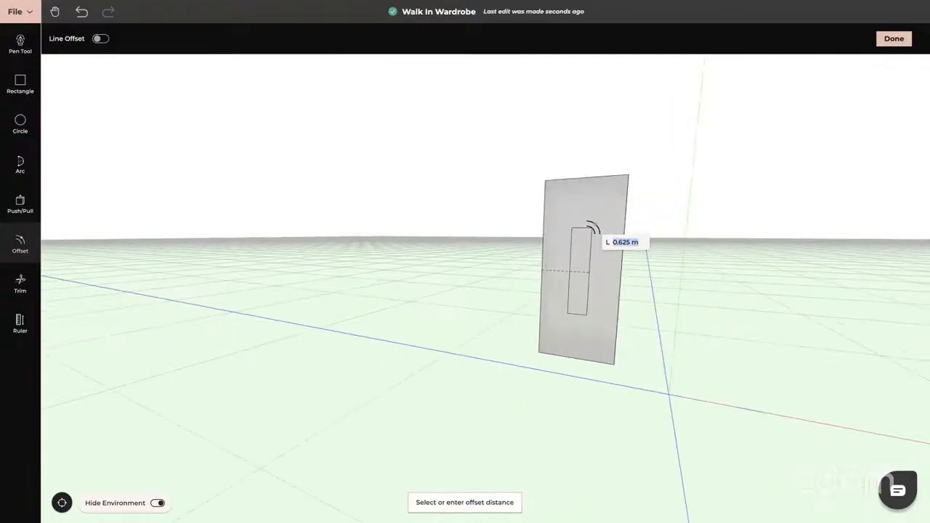
type("0")
key("Return")
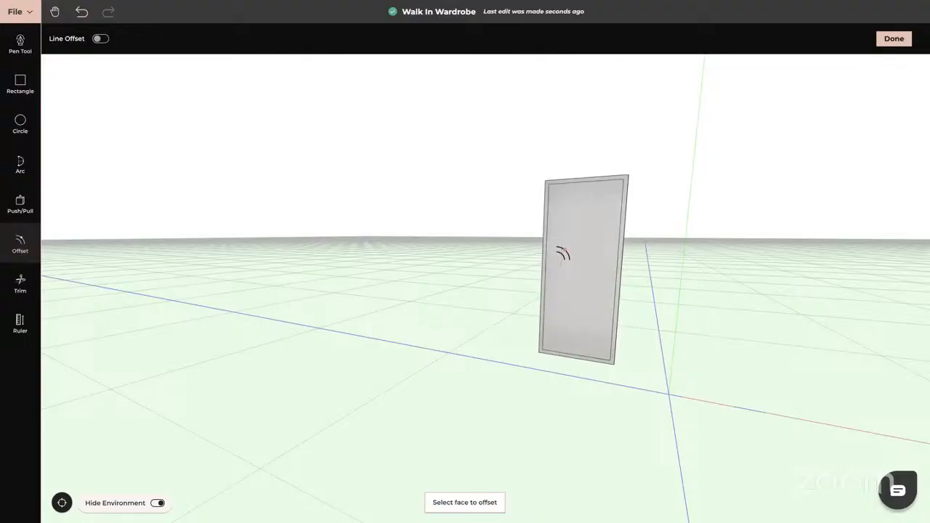
key("Escape")
scroll(595, 338, "up", 6)
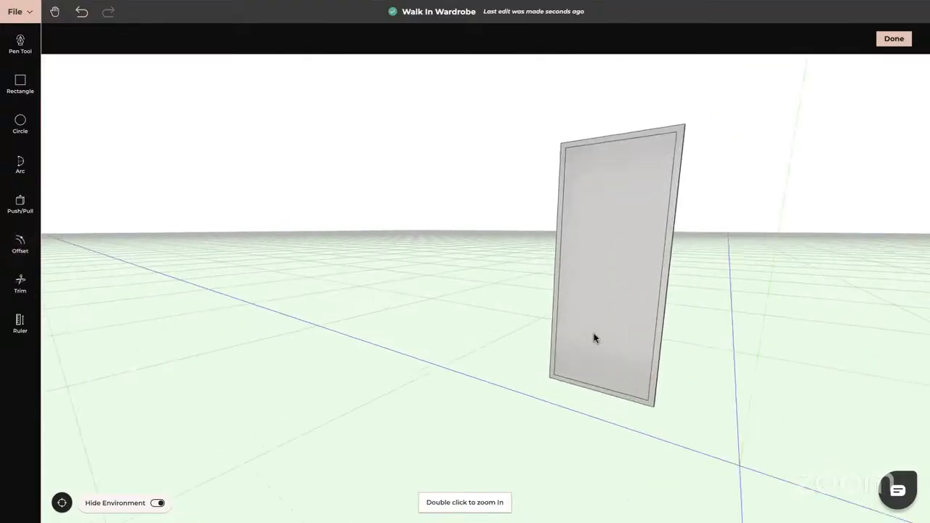
right_click_drag(583, 337, 438, 324)
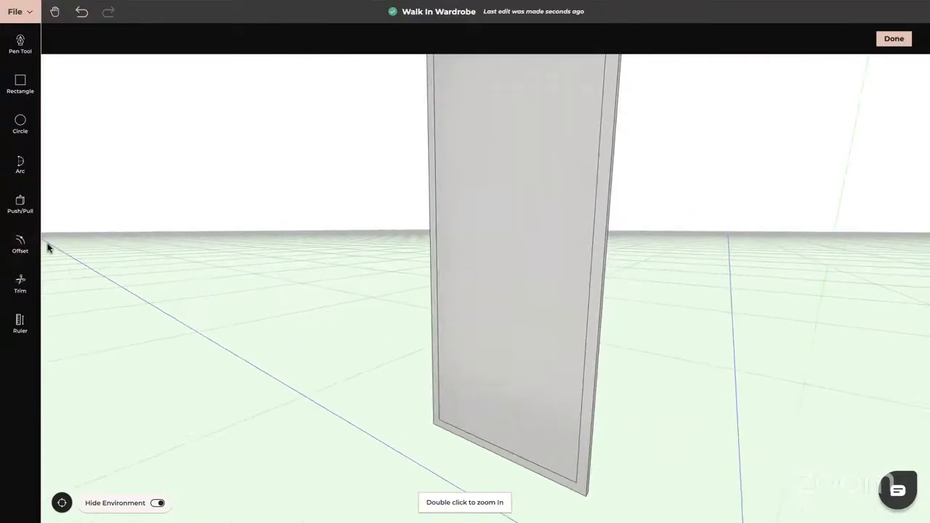
left_click(20, 206)
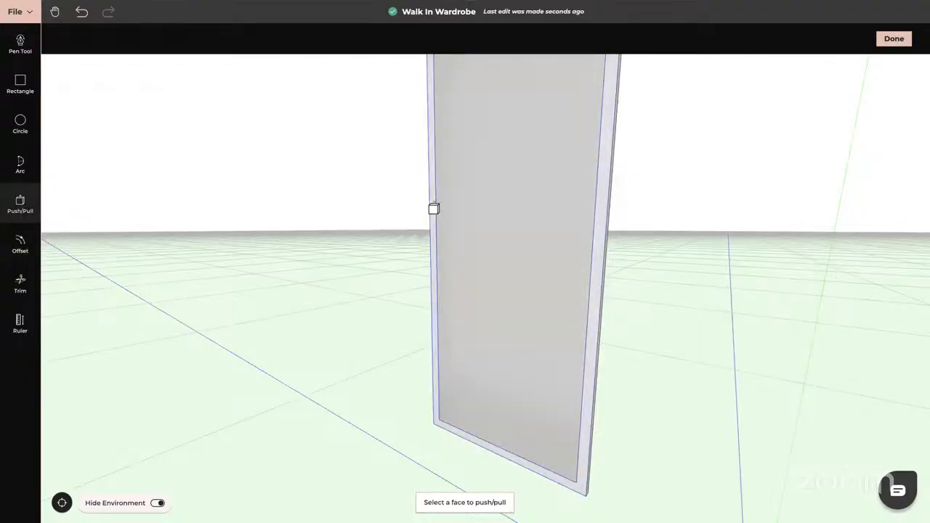
left_click(434, 209)
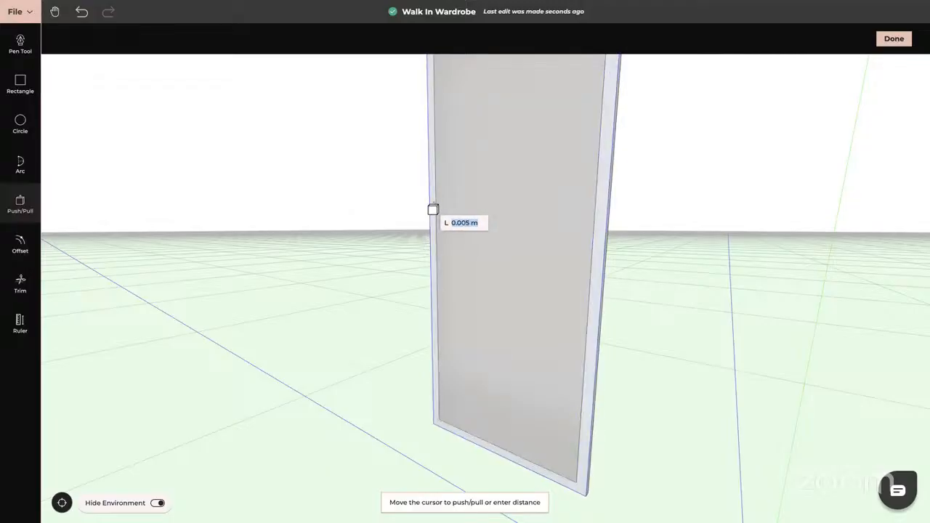
left_click(430, 210)
Recess the inner face on the door panel's back side by 0.01 m with Push/Pull
left_click(21, 205)
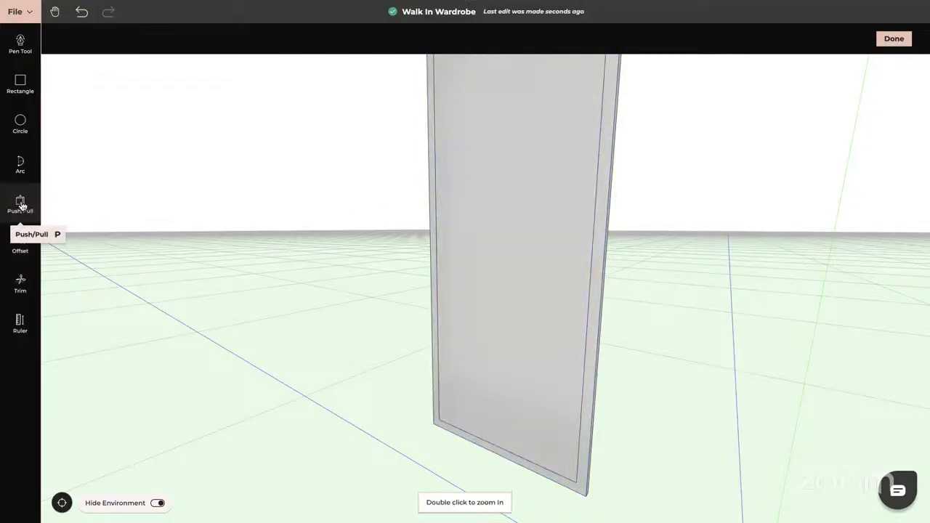
left_click(476, 209)
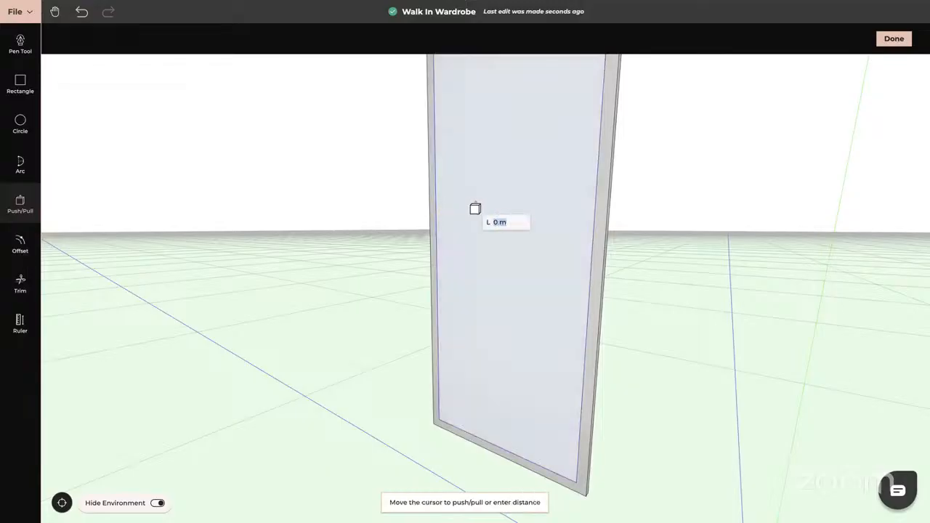
type("0")
type(".01")
key("Return")
Recess the inner face on the opposite side of the door panel by 0.01 m and finish modifying the product
middle_click_drag(535, 311, 390, 276)
left_click(328, 226)
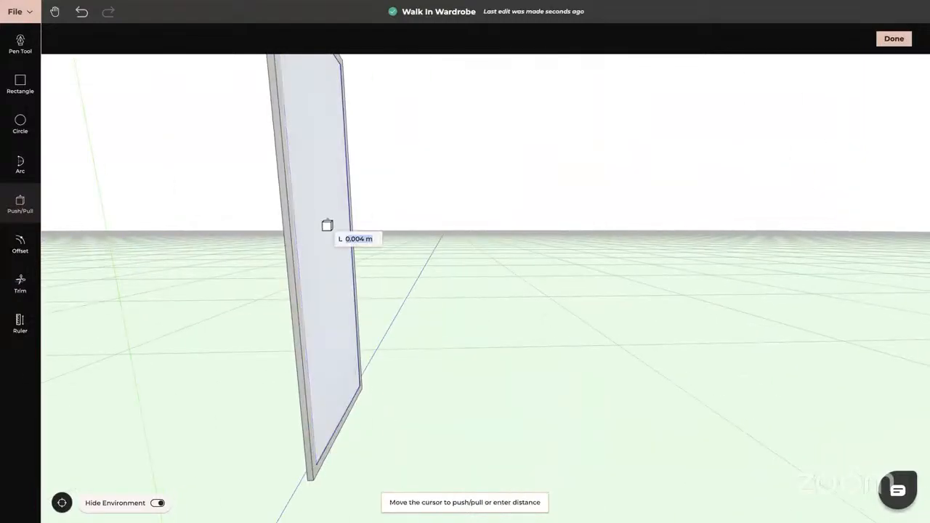
type("0.01")
key("Return")
key("Escape")
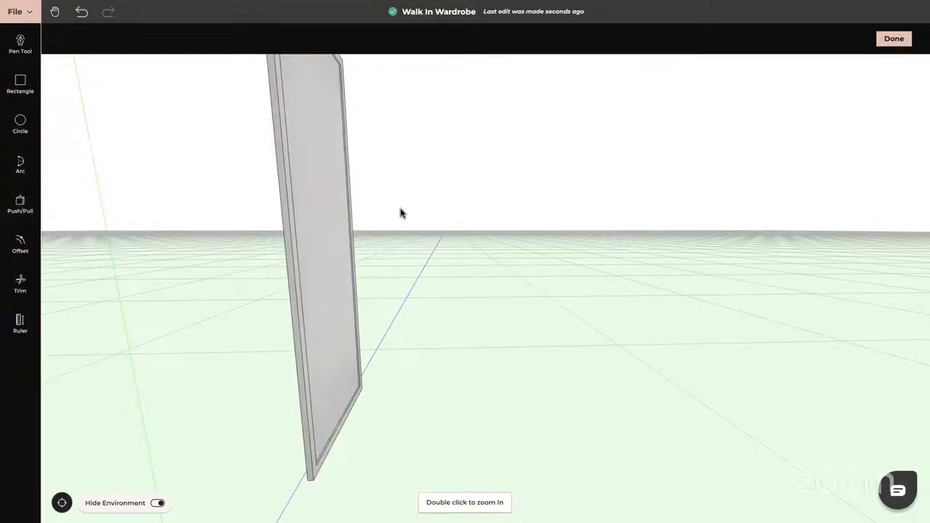
left_click(893, 40)
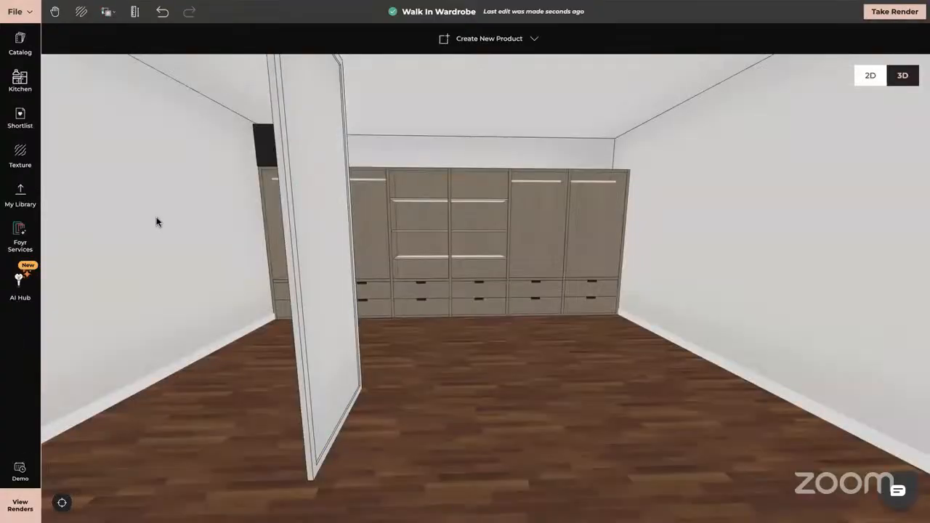
Search the texture library for glass and browse the results for a fluted glass material
left_click(20, 154)
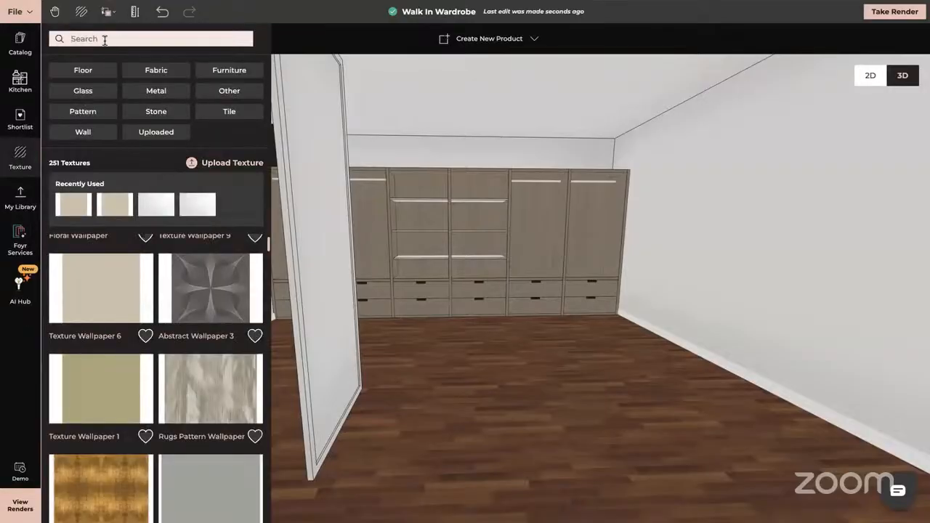
type("clear")
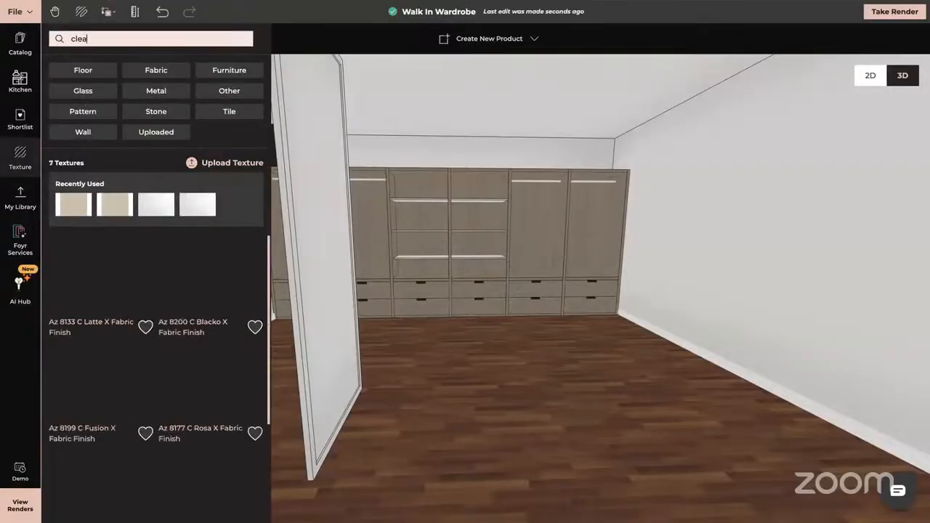
key("BackSpace")
key("BackSpace")
key("BackSpace")
key("BackSpace")
key("BackSpace")
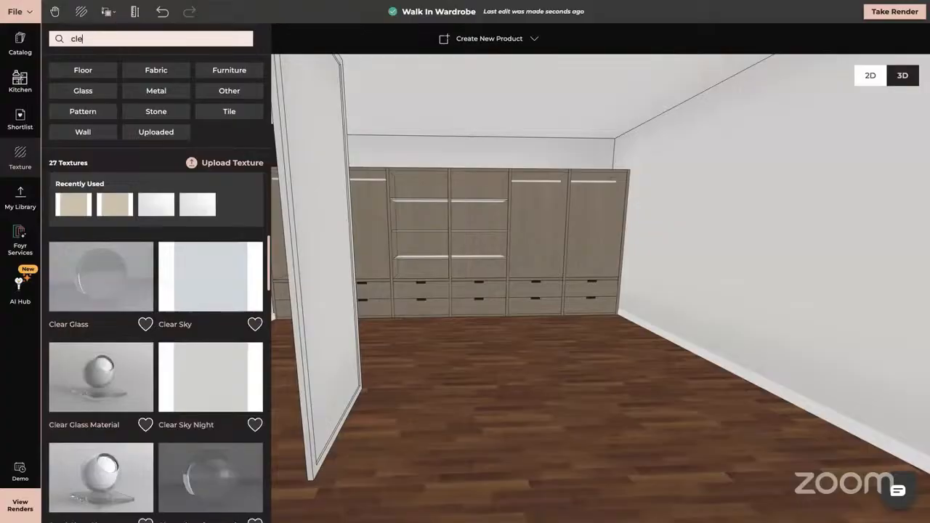
type("glass")
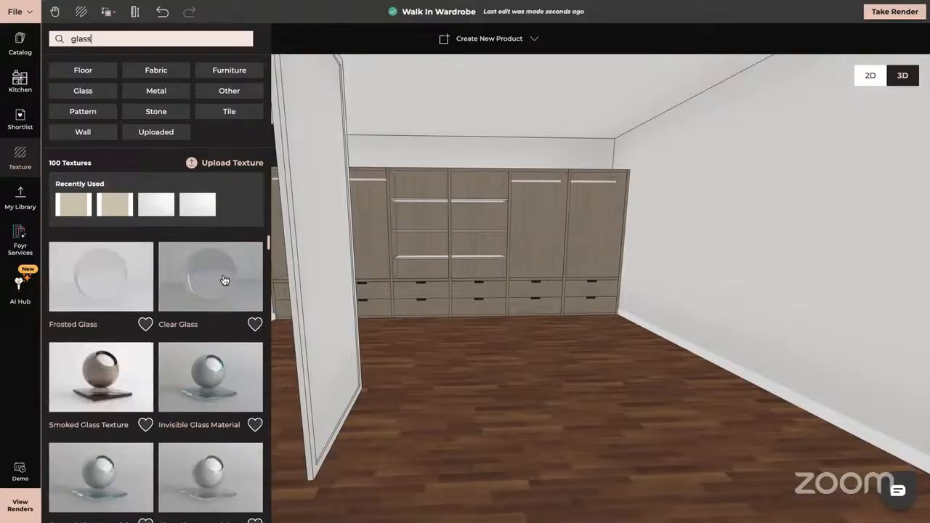
scroll(166, 348, "down", 2)
scroll(167, 347, "down", 4)
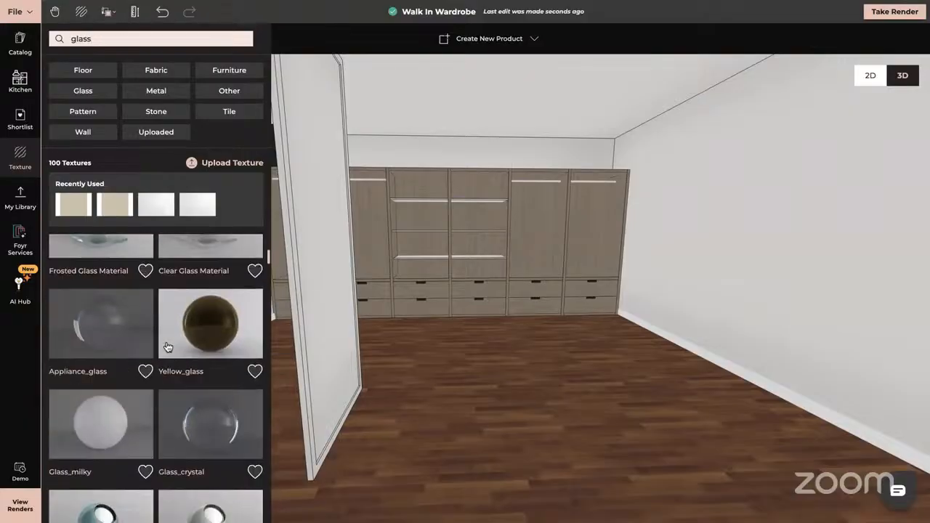
scroll(167, 348, "down", 2)
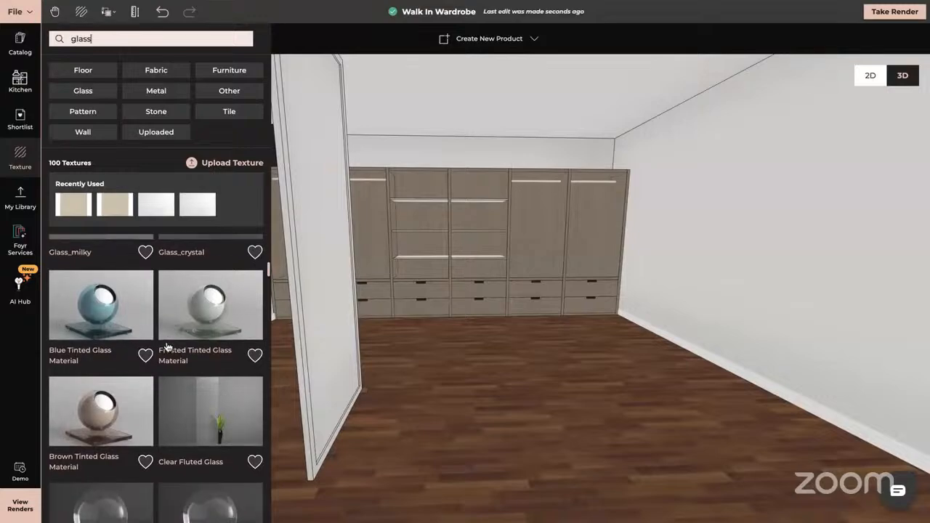
Apply the Clear Fluted Glass texture to the recessed inner panel on both sides of the custom door
left_click_drag(211, 327, 328, 271)
left_click_drag(304, 307, 356, 304)
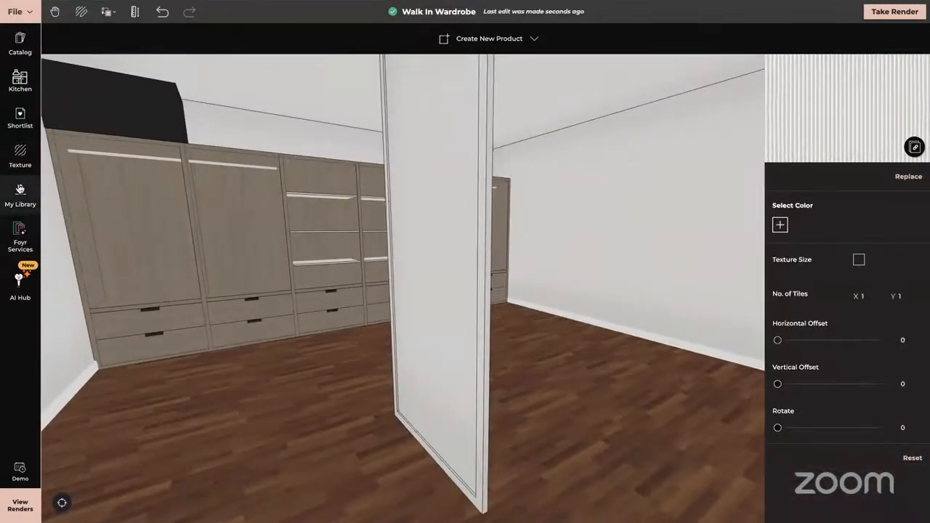
left_click(20, 155)
left_click_drag(206, 311, 435, 333)
scroll(463, 314, "up", 3)
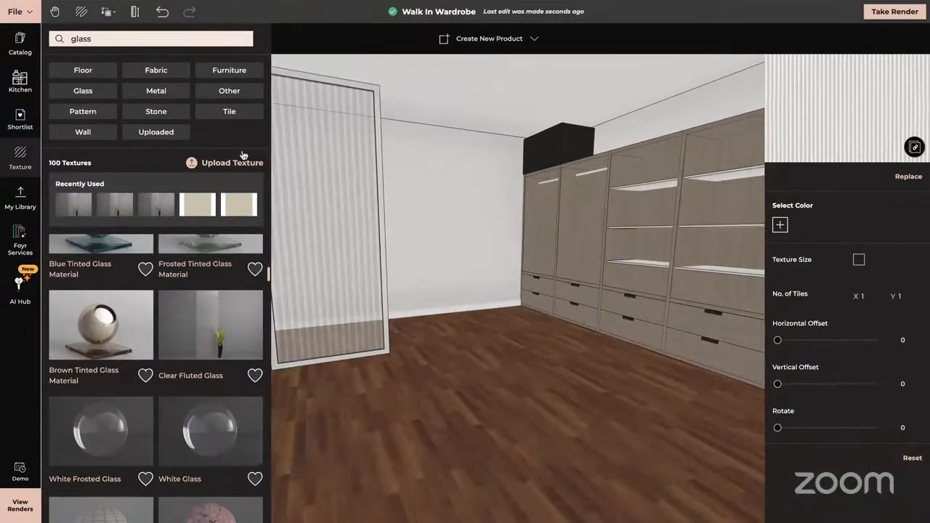
Copy the wardrobe's wood texture onto the door frame on both sides of the custom door
left_click(107, 12)
left_click(76, 33)
left_click(588, 228)
left_click(377, 92)
left_click_drag(370, 92, 520, 76)
left_click(515, 70)
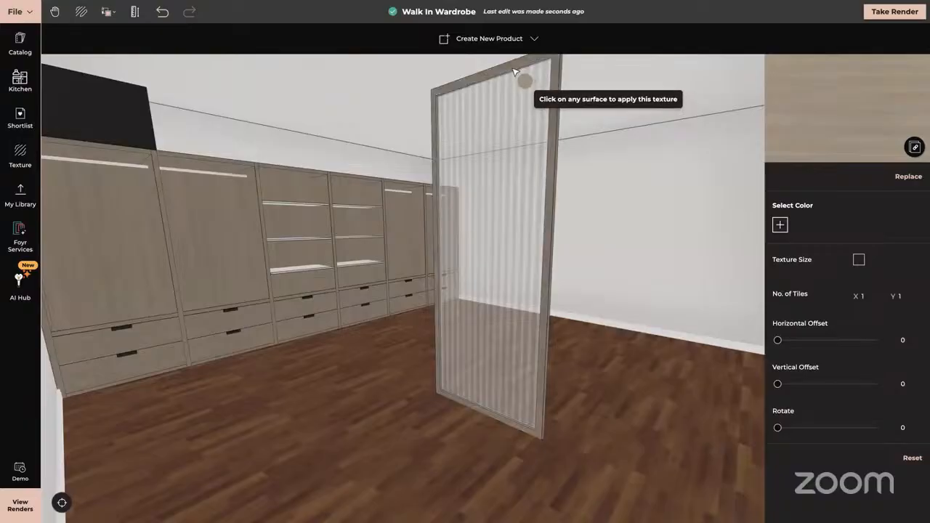
left_click_drag(532, 248, 407, 250)
key("Escape")
Rotate the fluted glass door parallel to the wardrobe front and move it over the leftmost drawer unit
left_click(375, 261)
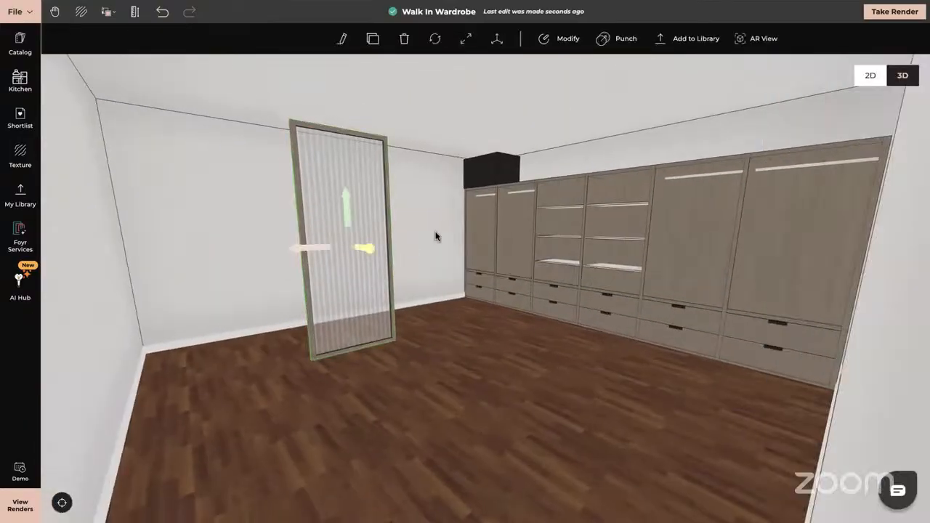
left_click(435, 40)
left_click_drag(353, 250, 462, 249)
left_click_drag(426, 339, 484, 343)
left_click(383, 313)
scroll(384, 314, "down", 3)
scroll(384, 313, "up", 6)
scroll(384, 314, "up", 5)
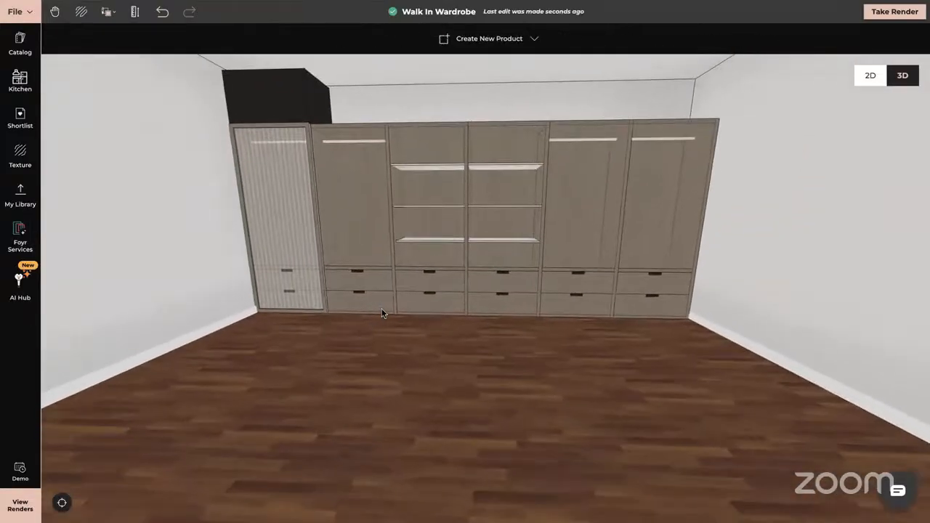
left_click_drag(393, 314, 530, 317)
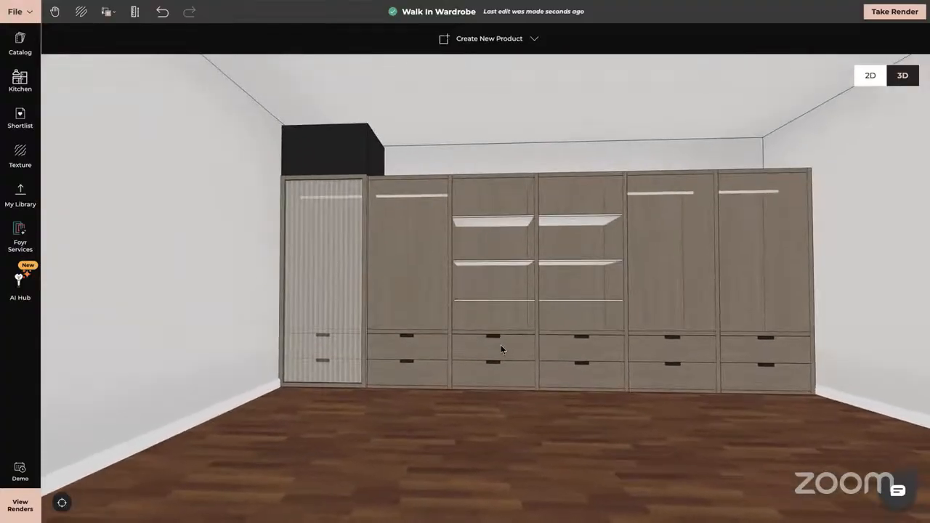
Duplicate the fluted glass door and drop the copy over the second wardrobe unit from the left
left_click(335, 267)
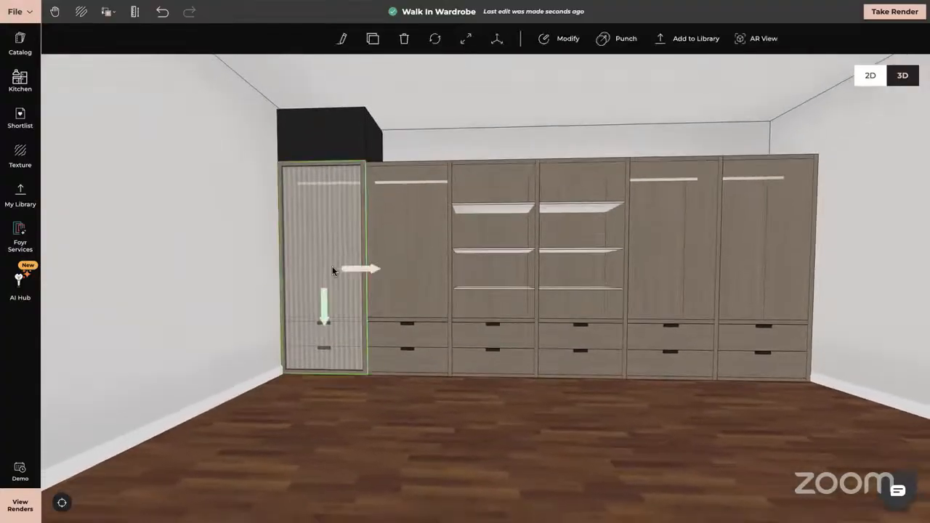
left_click(372, 39)
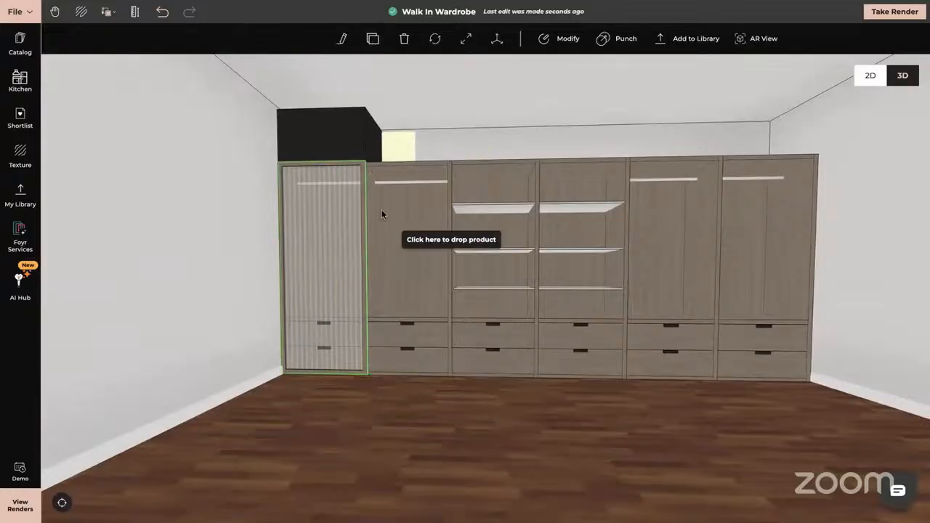
left_click(425, 169)
left_click_drag(523, 313, 407, 316)
Lower the copied door and align it with the front of the second wardrobe unit, beside the first door
mouse_move(663, 151)
left_mouse_down()
mouse_move(569, 151)
mouse_move(603, 158)
left_mouse_up()
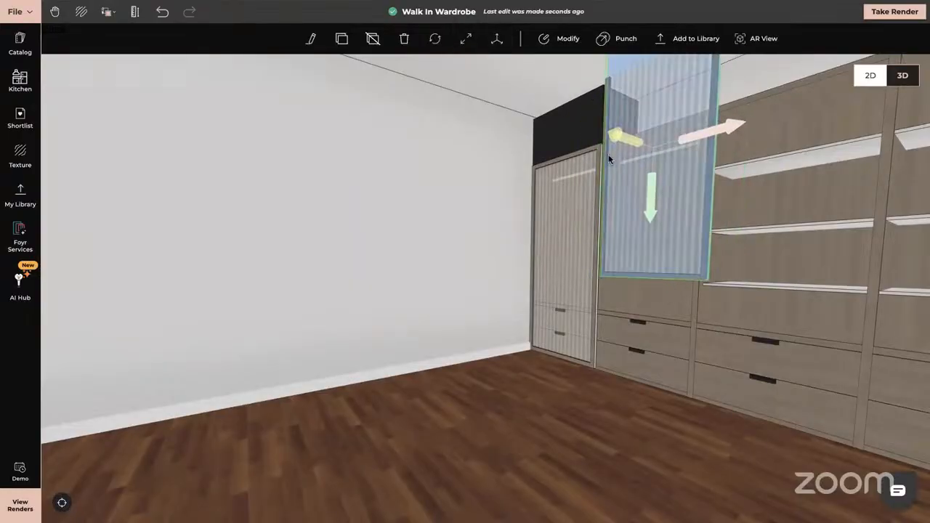
left_click_drag(647, 189, 647, 301)
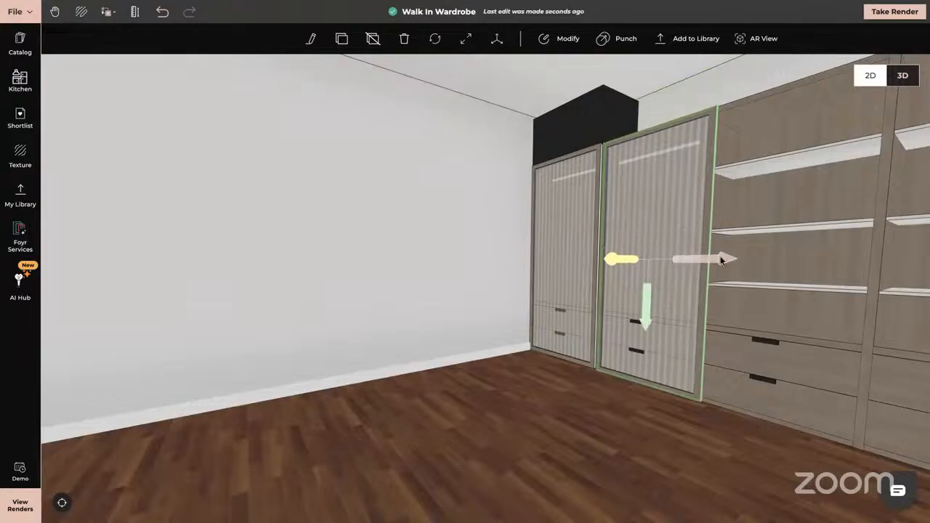
left_click_drag(722, 258, 715, 259)
left_click_drag(535, 380, 600, 381)
left_click(413, 383)
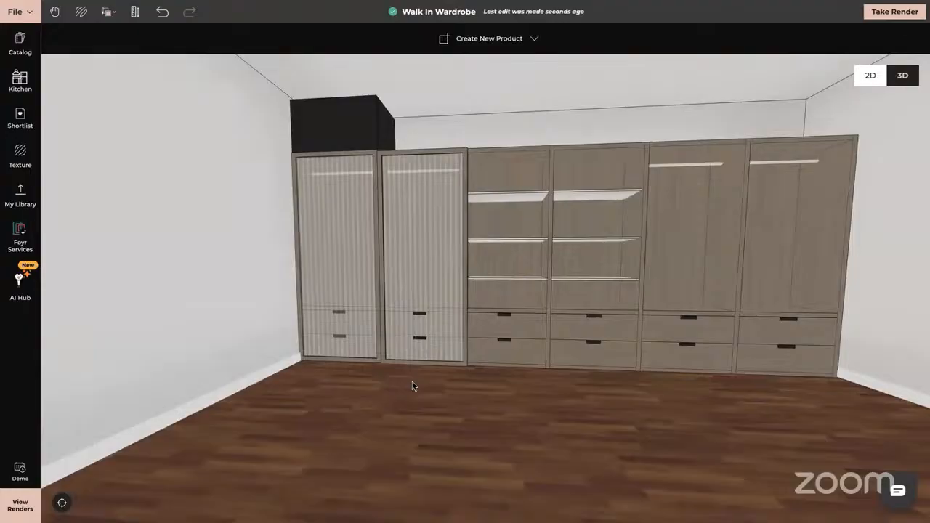
left_click(335, 227)
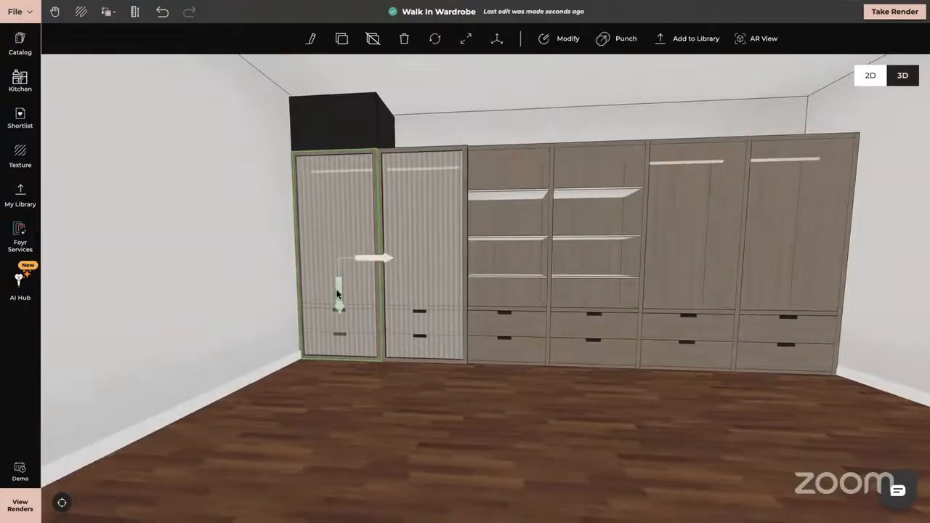
left_click(459, 409)
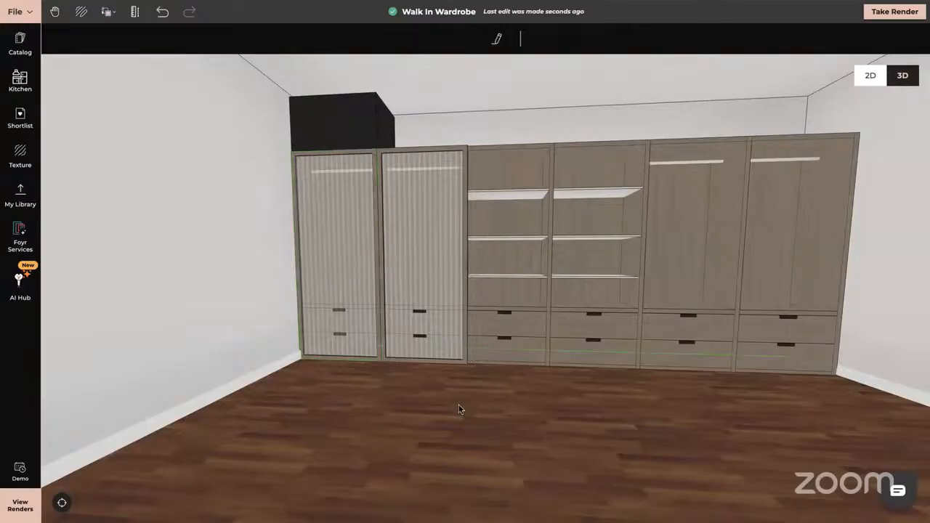